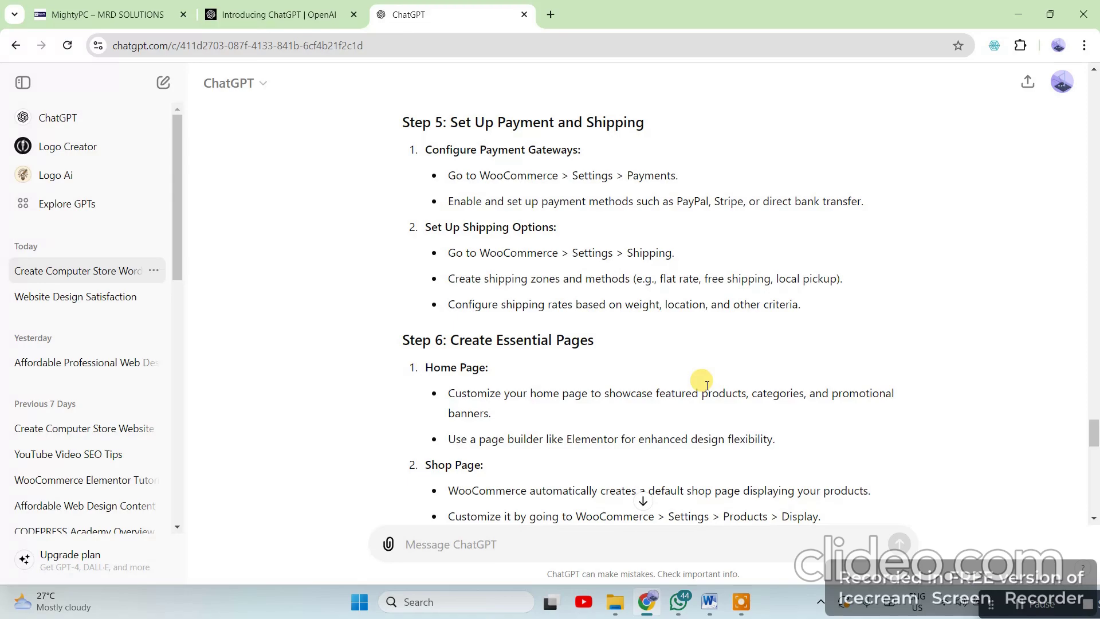
Scroll back through ChatGPT's computer-shop guide, then switch to the Introducing ChatGPT and MightyPC tabs
{"action": "scroll", "coordinate": [458, 292], "scroll_direction": "up", "scroll_amount": 15}
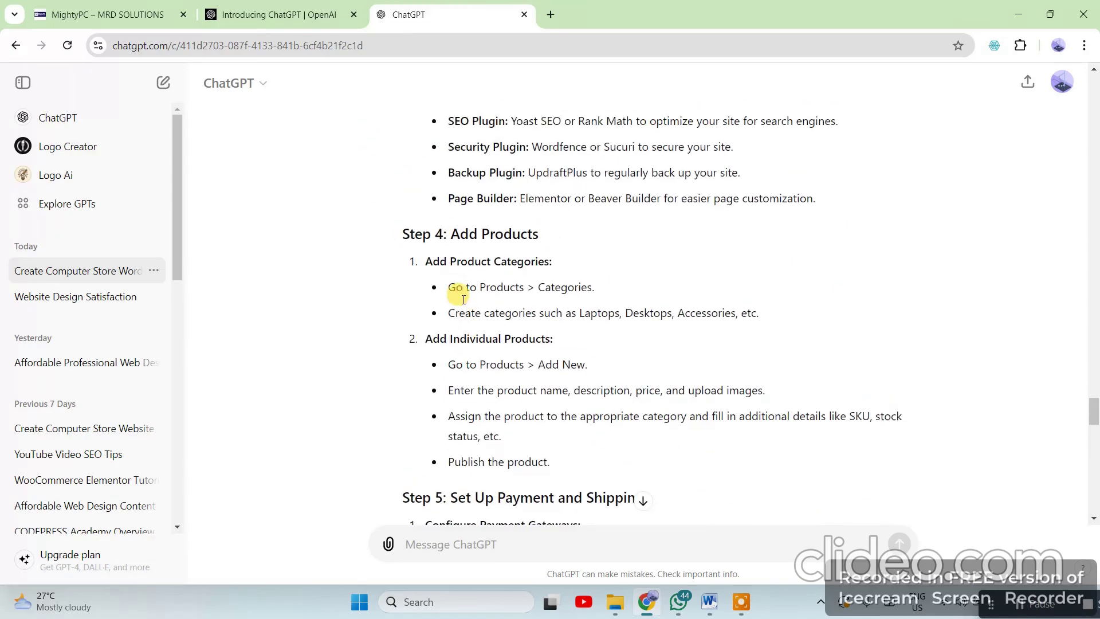
{"action": "scroll", "coordinate": [501, 300], "scroll_direction": "up", "scroll_amount": 5}
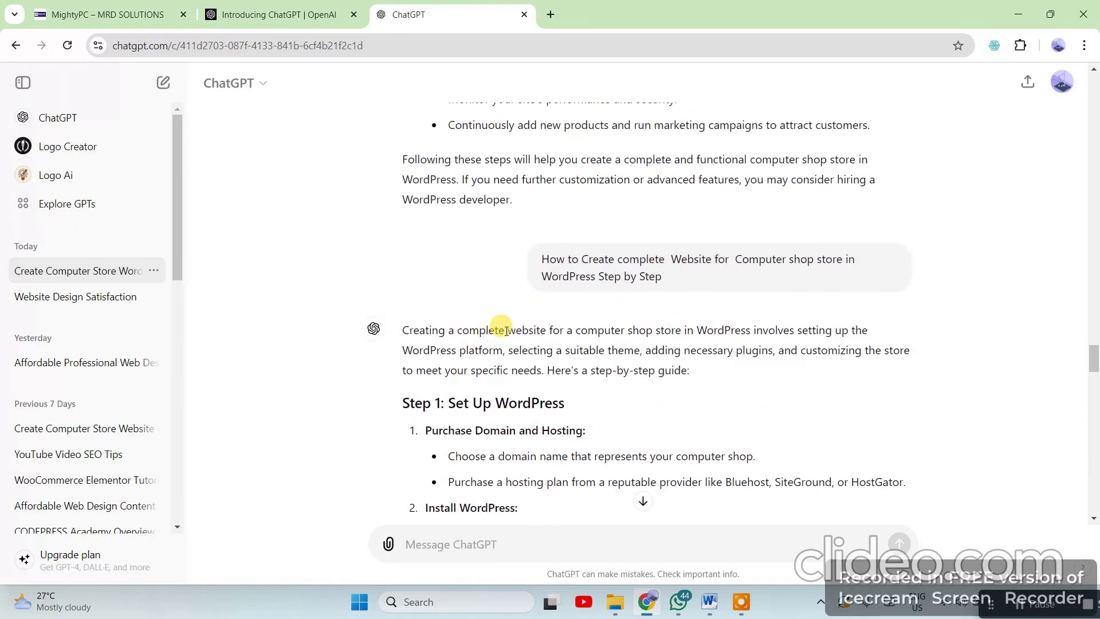
{"action": "scroll", "coordinate": [573, 373], "scroll_direction": "down", "scroll_amount": 3}
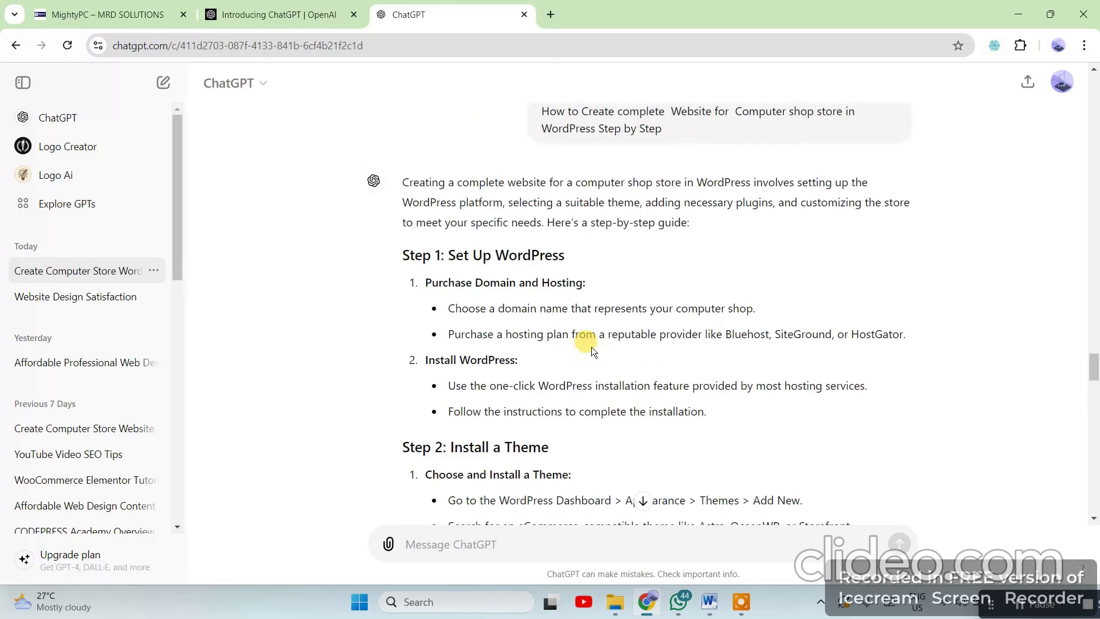
{"action": "scroll", "coordinate": [584, 341], "scroll_direction": "up", "scroll_amount": 3}
{"action": "left_click", "coordinate": [296, 23]}
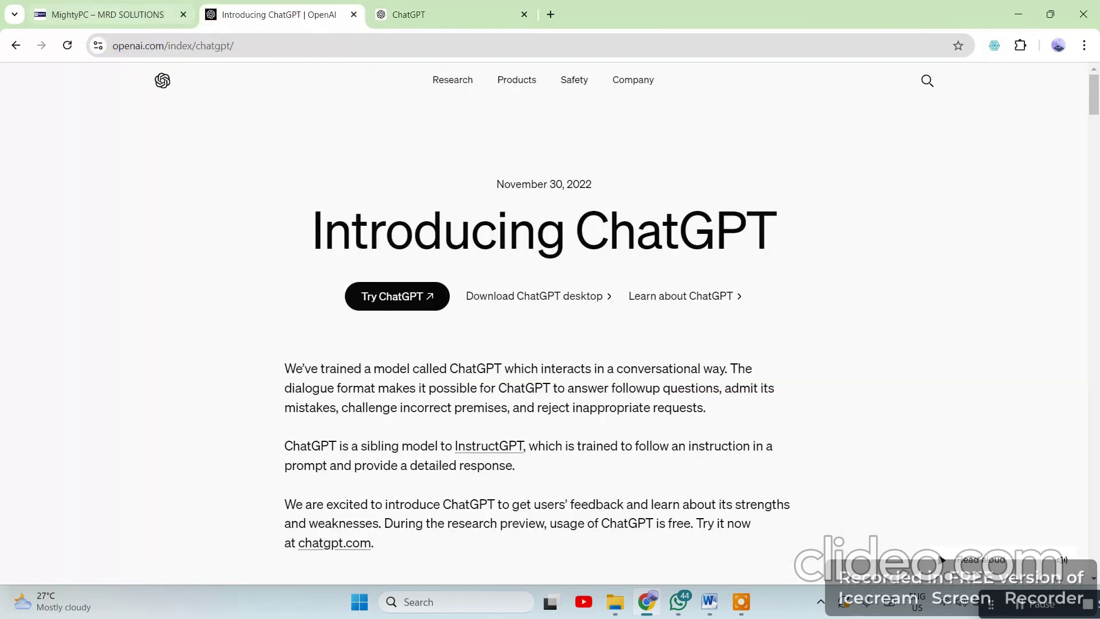
{"action": "left_click", "coordinate": [109, 14]}
Scroll the MightyPC homepage past the refurbished desktop, laptop and monitor sections to the footer and back
{"action": "mouse_move", "coordinate": [628, 310]}
{"action": "scroll", "coordinate": [491, 299], "scroll_direction": "down", "scroll_amount": 5}
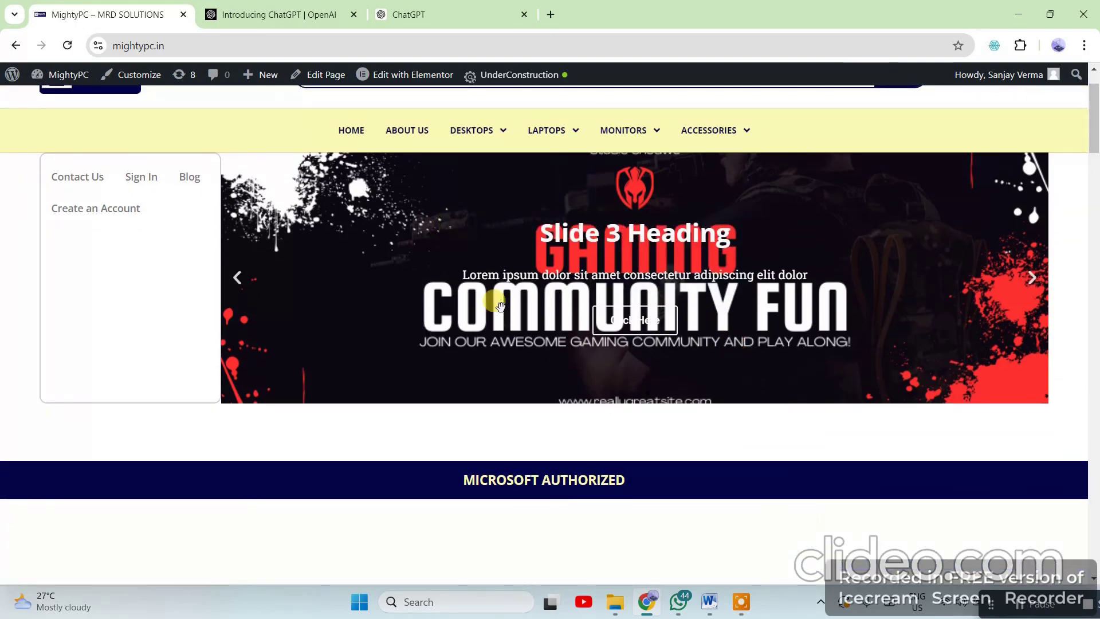
{"action": "scroll", "coordinate": [465, 393], "scroll_direction": "down", "scroll_amount": 18}
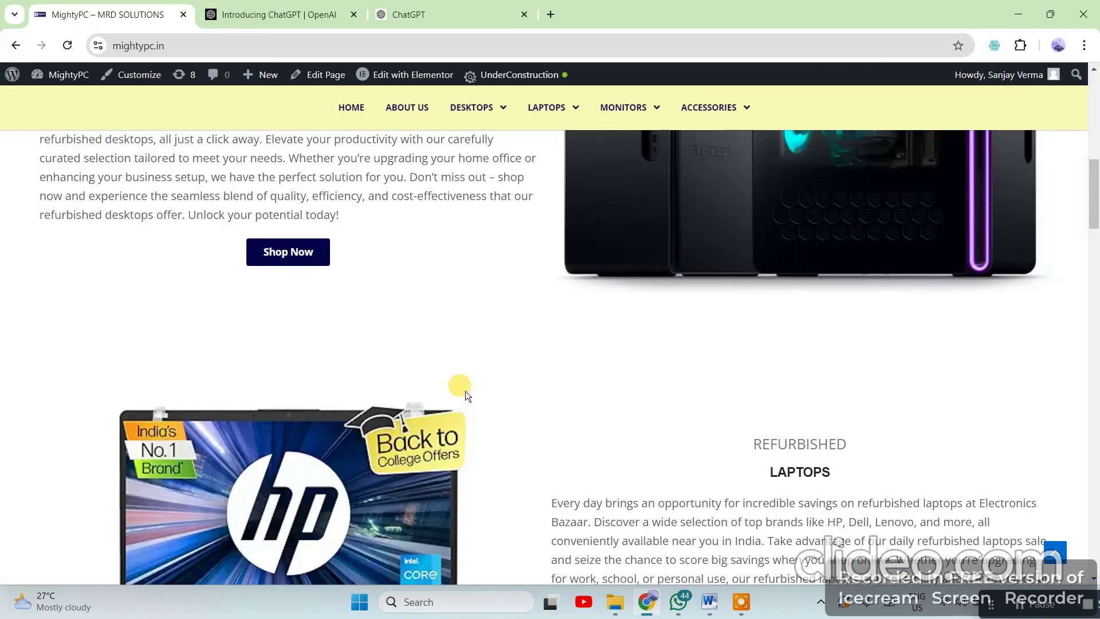
{"action": "scroll", "coordinate": [465, 393], "scroll_direction": "down", "scroll_amount": 20}
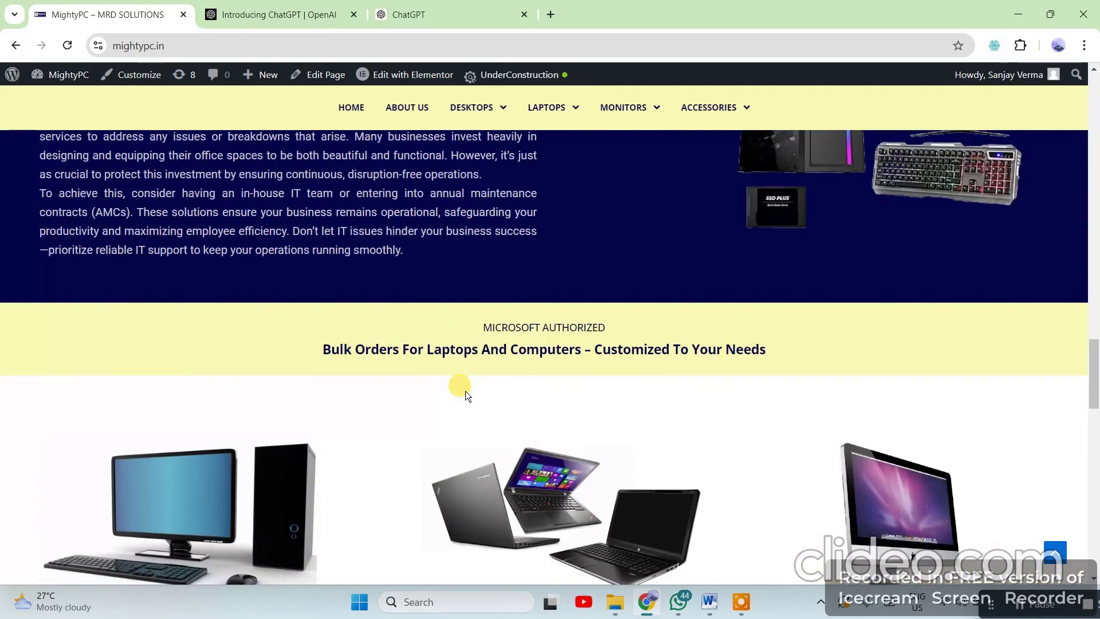
{"action": "scroll", "coordinate": [465, 390], "scroll_direction": "down", "scroll_amount": 9}
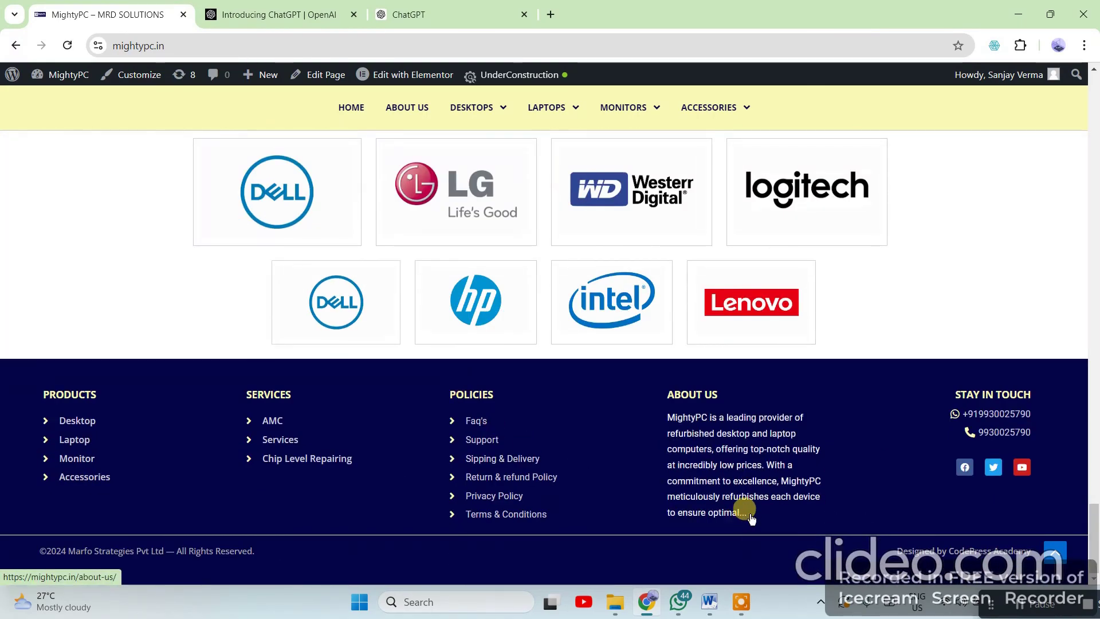
{"action": "scroll", "coordinate": [744, 504], "scroll_direction": "up", "scroll_amount": 6}
{"action": "scroll", "coordinate": [753, 501], "scroll_direction": "up", "scroll_amount": 20}
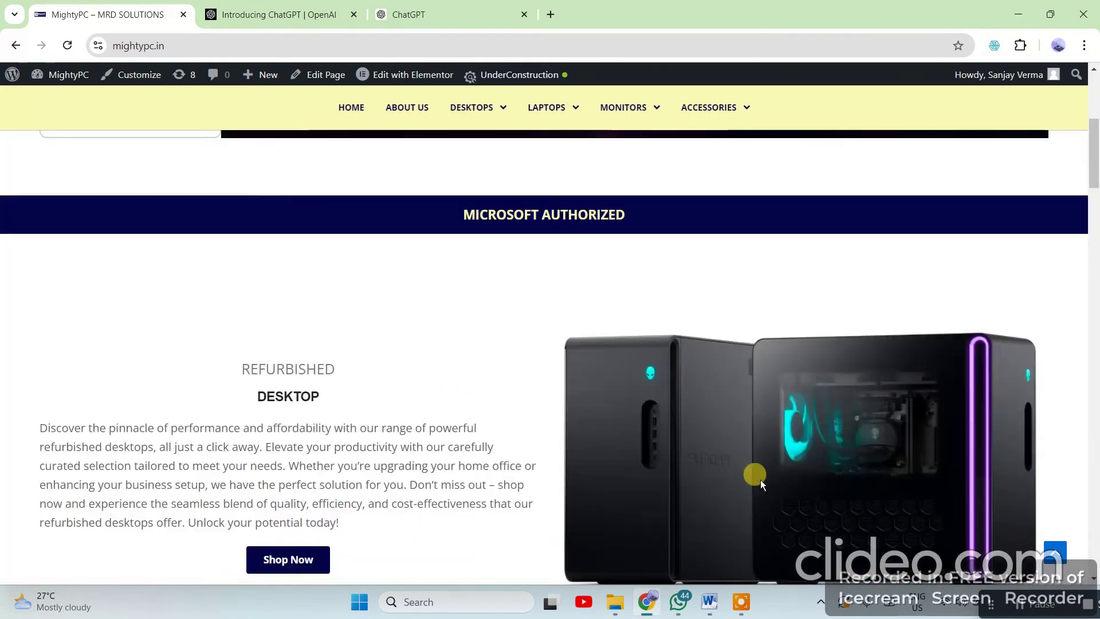
{"action": "scroll", "coordinate": [760, 484], "scroll_direction": "up", "scroll_amount": 10}
In ChatGPT, select the original prompt and read the guide down to Step 10, then switch to Word
{"action": "left_click", "coordinate": [407, 14]}
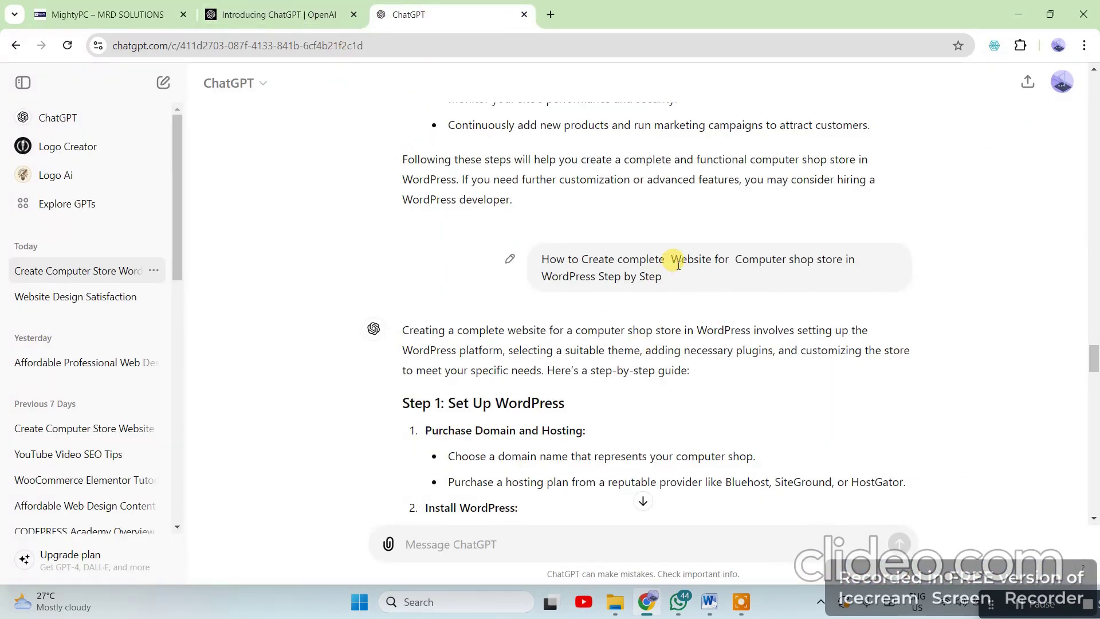
{"action": "left_click_drag", "start_coordinate": [670, 278], "coordinate": [541, 259]}
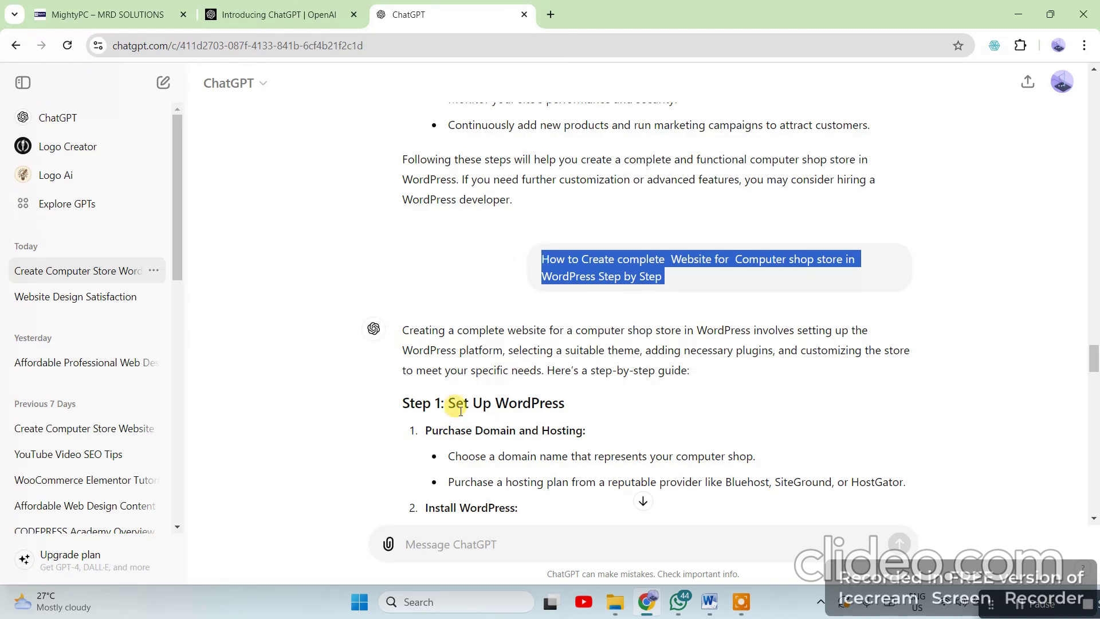
{"action": "scroll", "coordinate": [410, 326], "scroll_direction": "down", "scroll_amount": 5}
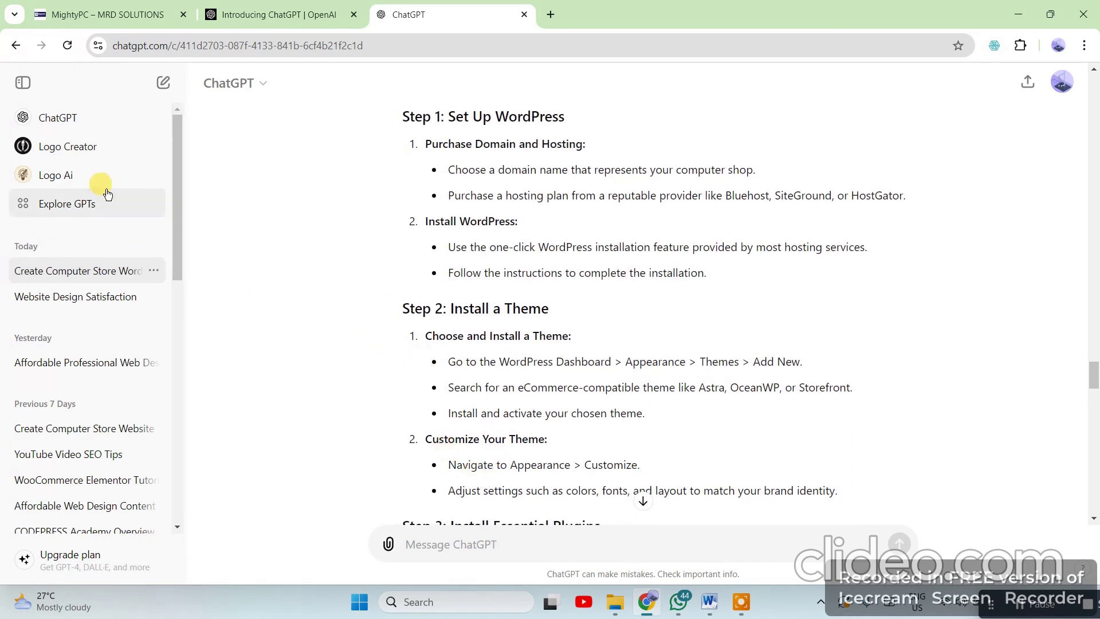
{"action": "scroll", "coordinate": [547, 421], "scroll_direction": "down", "scroll_amount": 13}
{"action": "scroll", "coordinate": [551, 426], "scroll_direction": "down", "scroll_amount": 20}
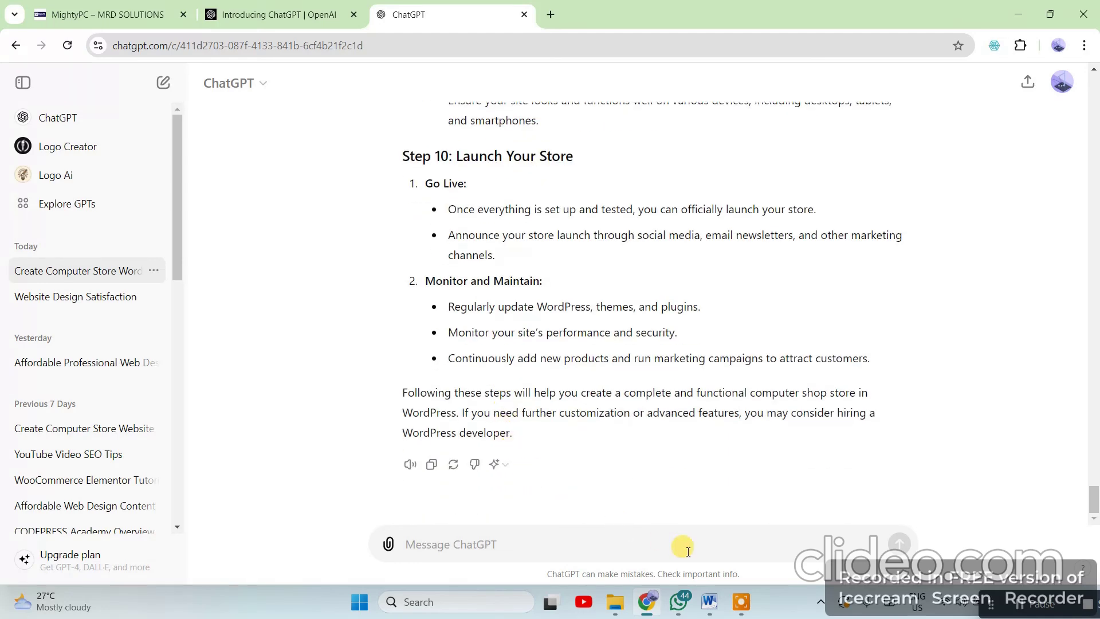
{"action": "left_click", "coordinate": [706, 606]}
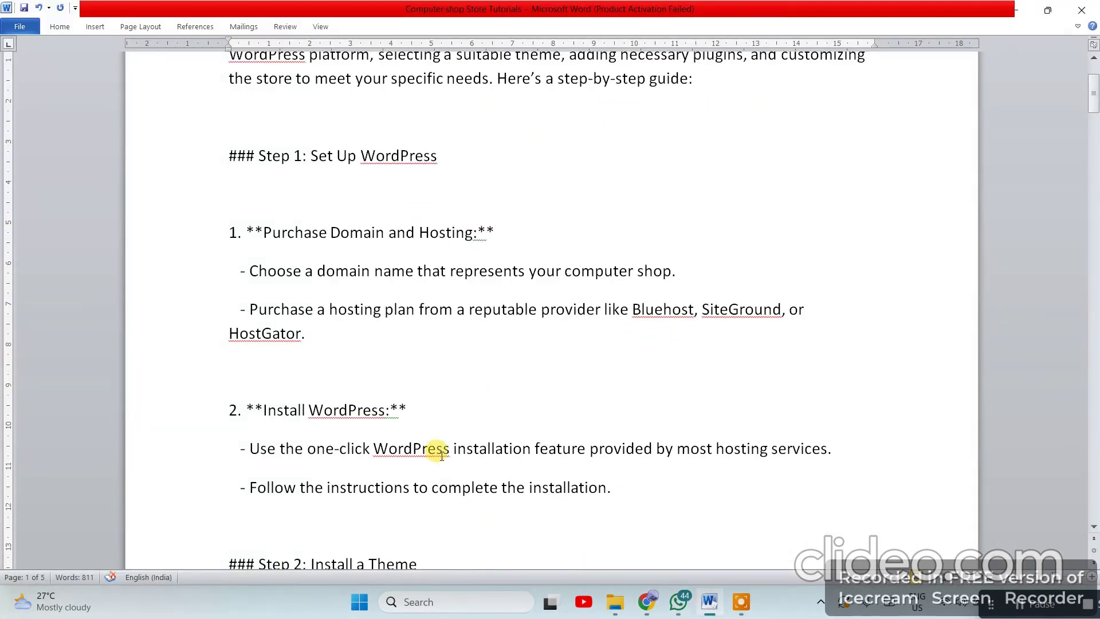
{"action": "mouse_move", "coordinate": [713, 606]}
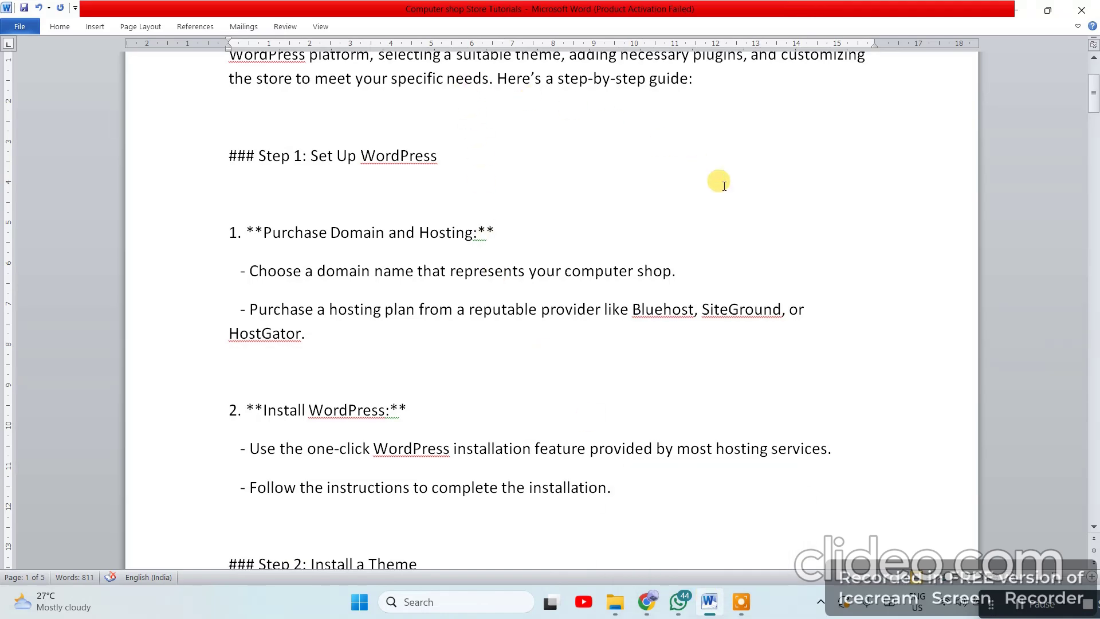
{"action": "scroll", "coordinate": [452, 354], "scroll_direction": "up", "scroll_amount": 3}
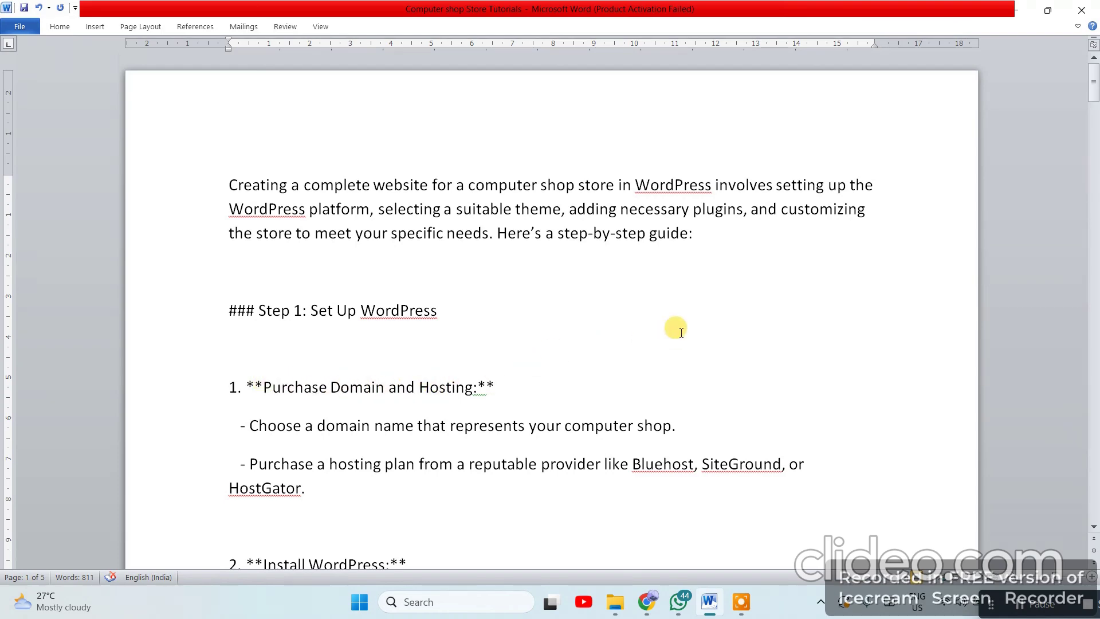
{"action": "scroll", "coordinate": [504, 352], "scroll_direction": "down", "scroll_amount": 3}
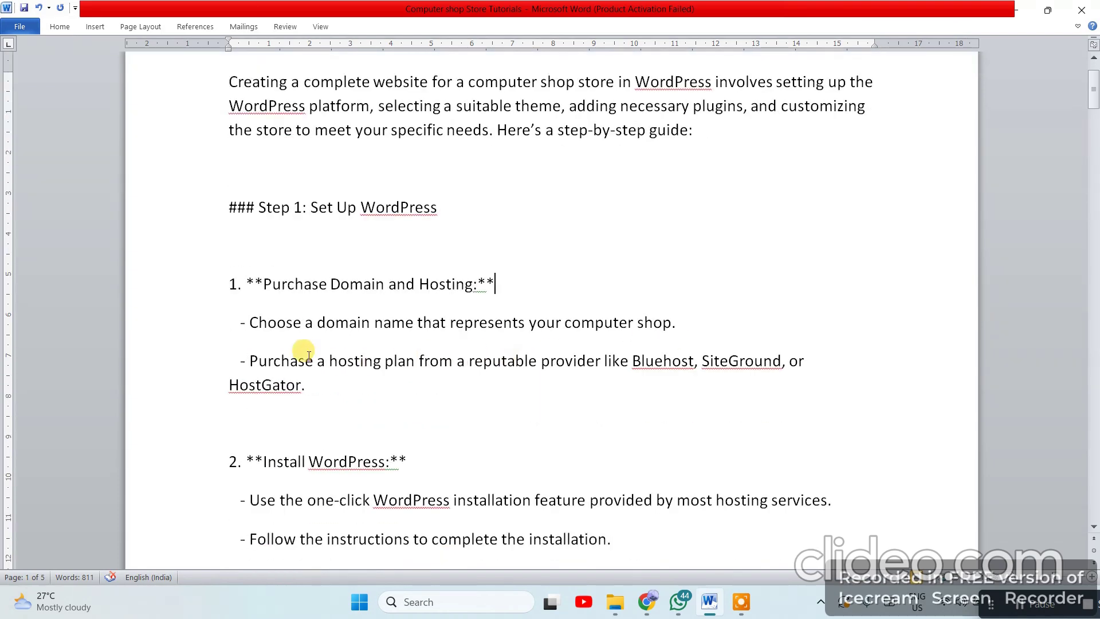
{"action": "left_click", "coordinate": [215, 288]}
{"action": "left_click", "coordinate": [598, 279]}
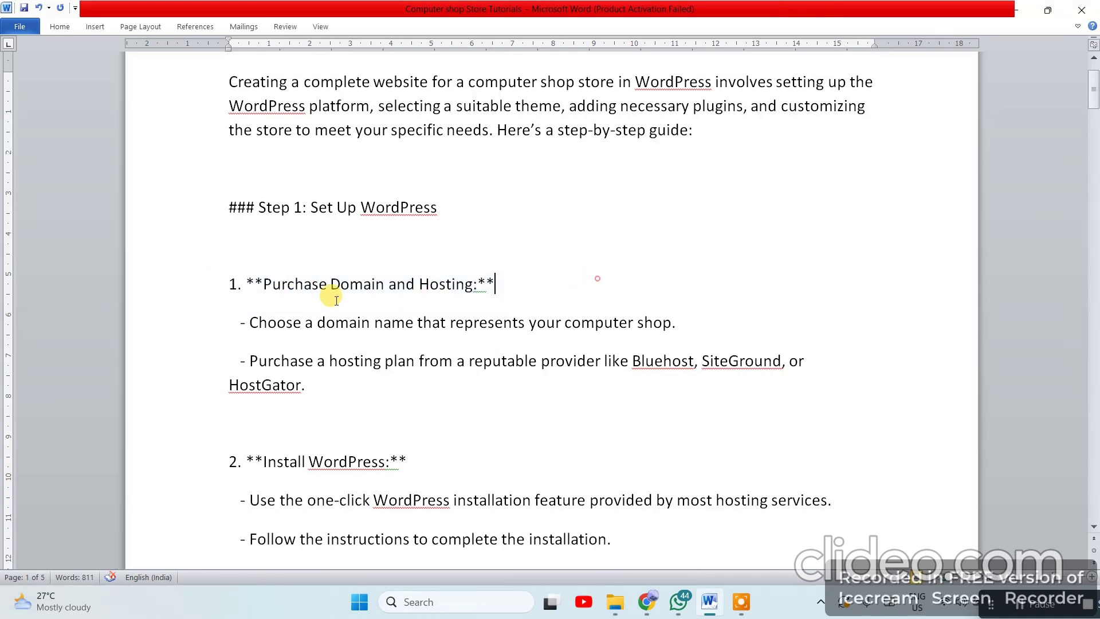
{"action": "left_click", "coordinate": [216, 280]}
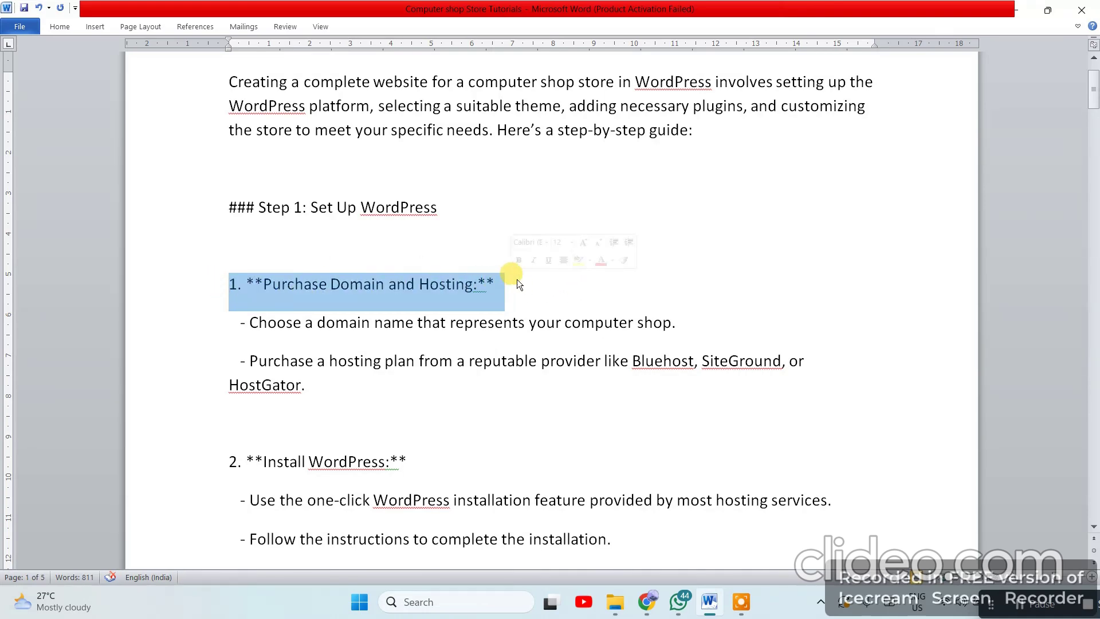
{"action": "left_click", "coordinate": [60, 27]}
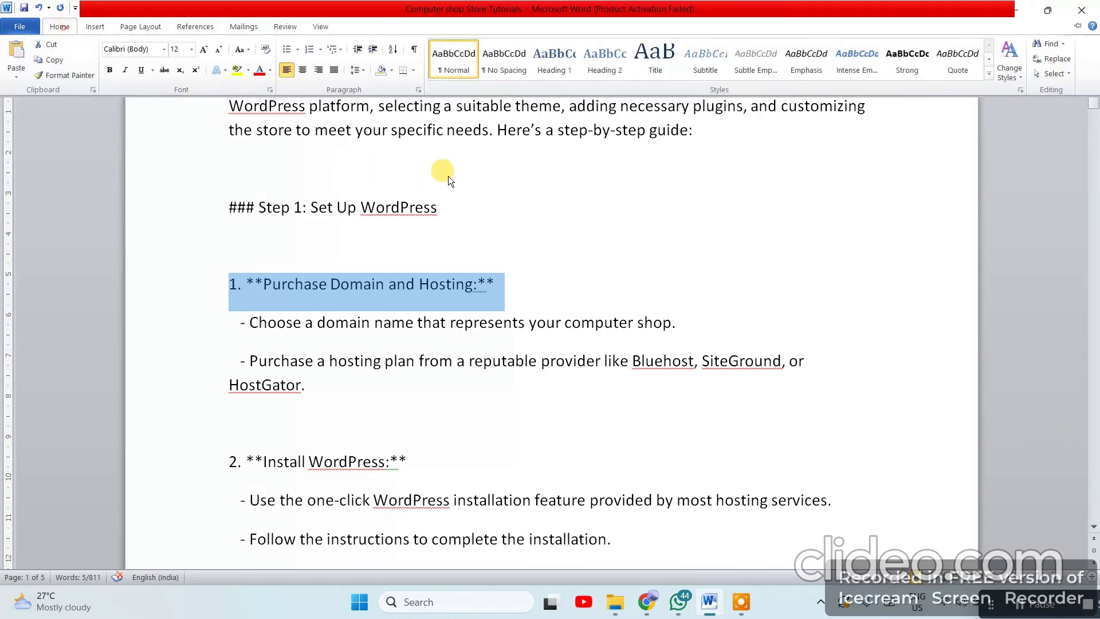
{"action": "left_click", "coordinate": [270, 72]}
{"action": "left_click", "coordinate": [315, 188]}
{"action": "left_click", "coordinate": [691, 301]}
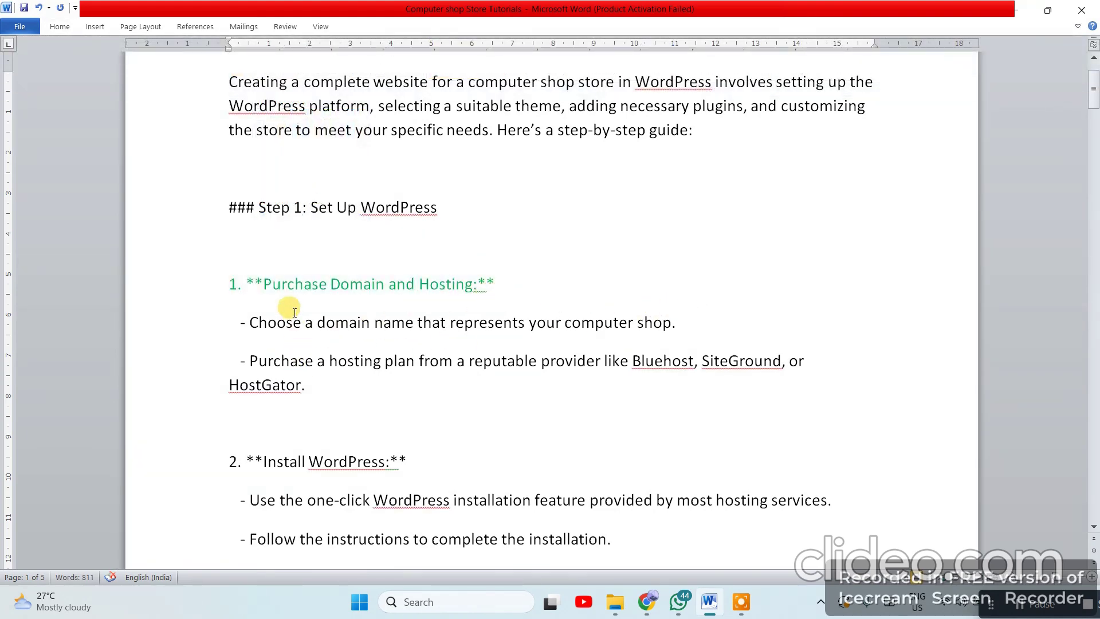
{"action": "left_click_drag", "start_coordinate": [496, 283], "coordinate": [263, 283]}
{"action": "left_click", "coordinate": [554, 235]}
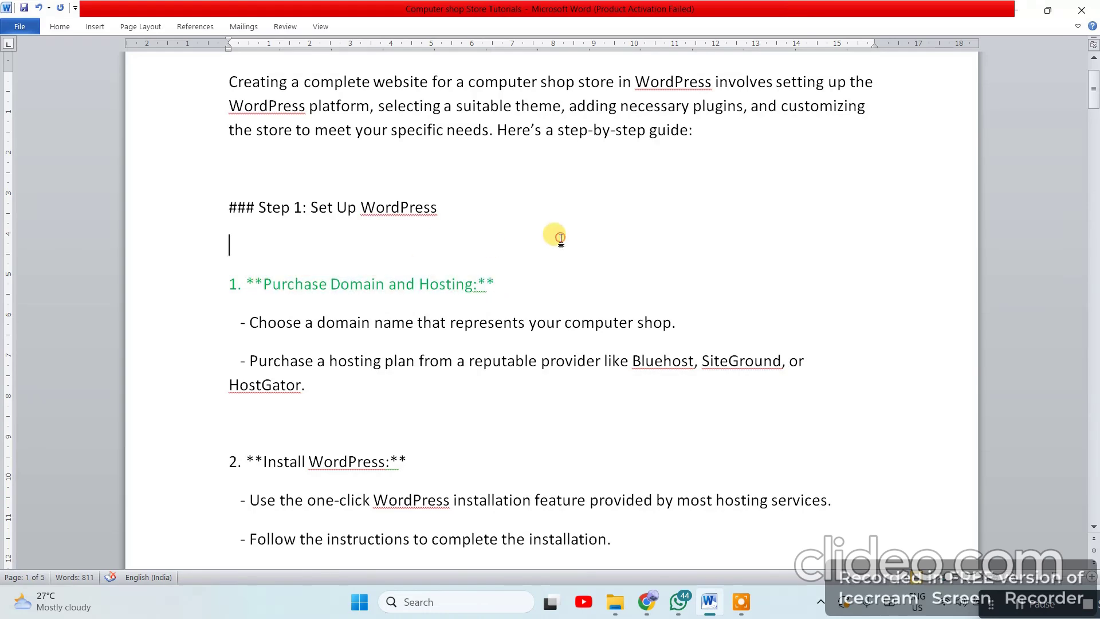
{"action": "key", "text": "ctrl+z"}
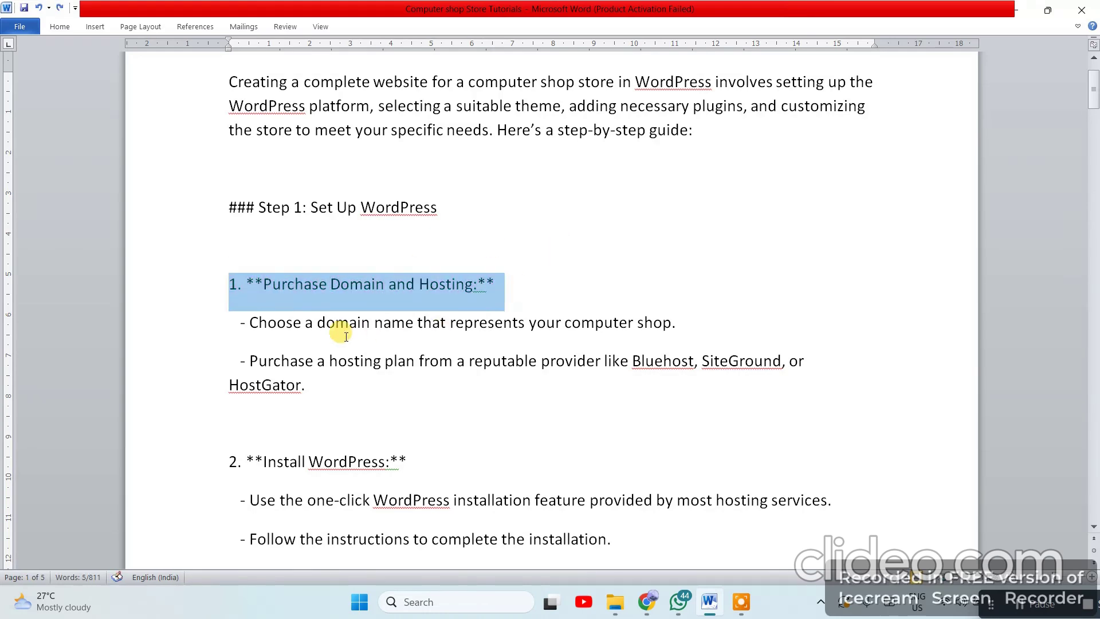
{"action": "left_click", "coordinate": [364, 361]}
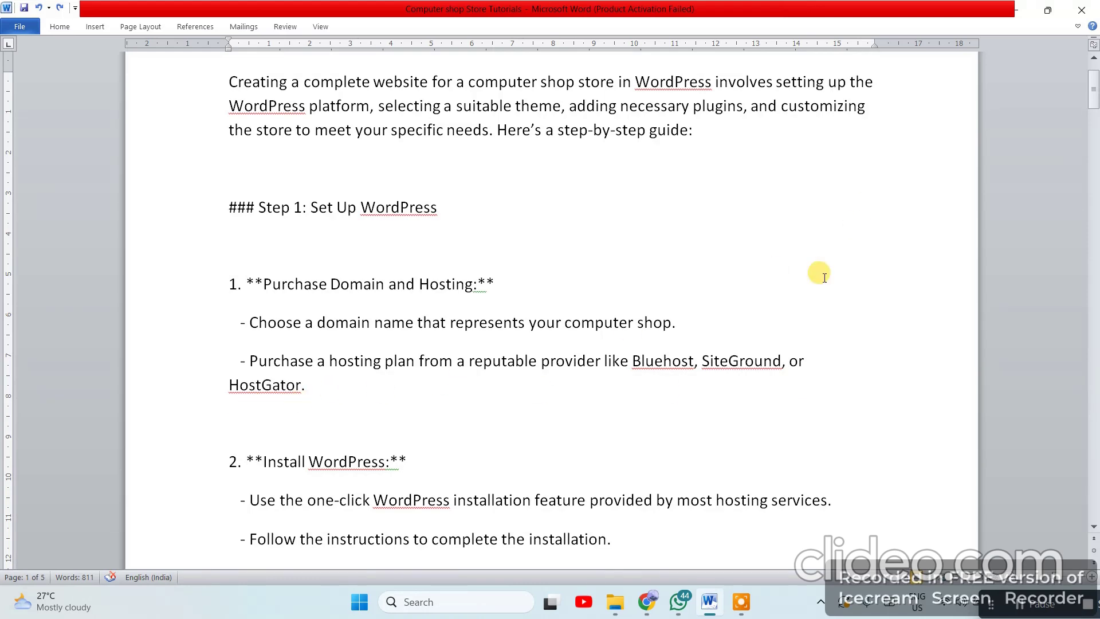
Highlight 'HostGator.' and then the whole Purchase Domain and Hosting step in the Word guide
{"action": "left_click_drag", "start_coordinate": [319, 376], "coordinate": [229, 383]}
{"action": "left_click", "coordinate": [360, 383]}
{"action": "left_click_drag", "start_coordinate": [356, 403], "coordinate": [211, 308]}
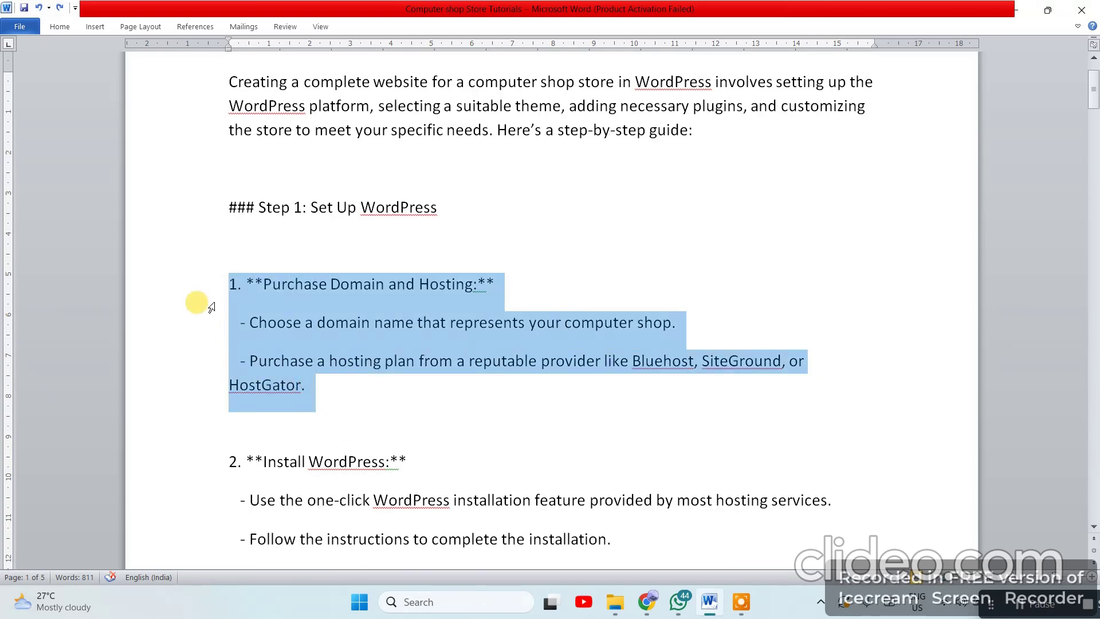
{"action": "left_click", "coordinate": [432, 385]}
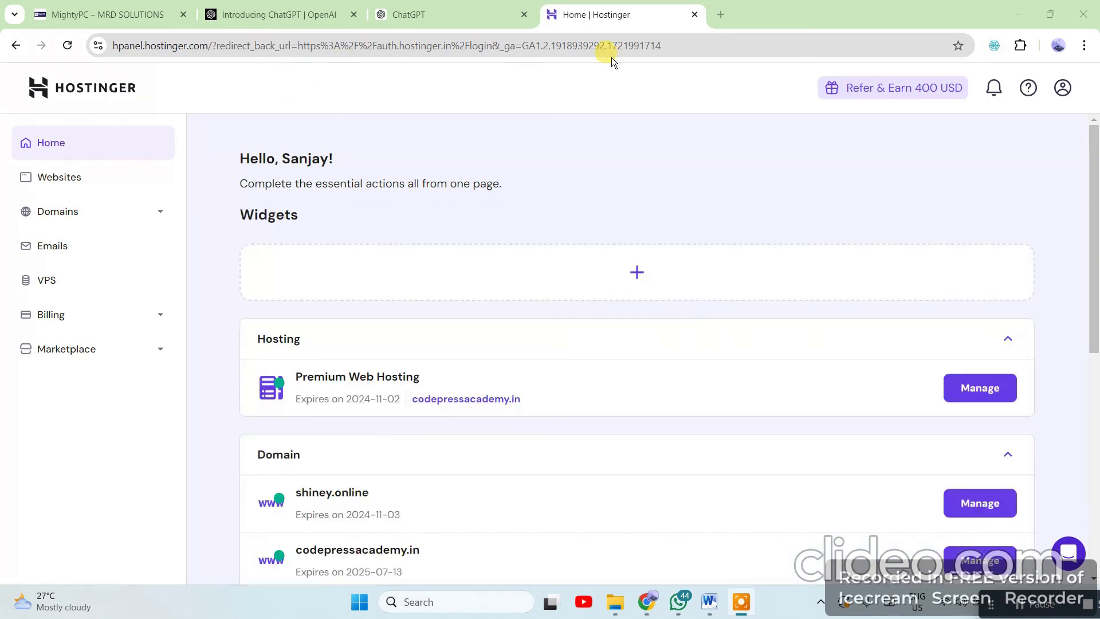
{"action": "left_click", "coordinate": [720, 15]}
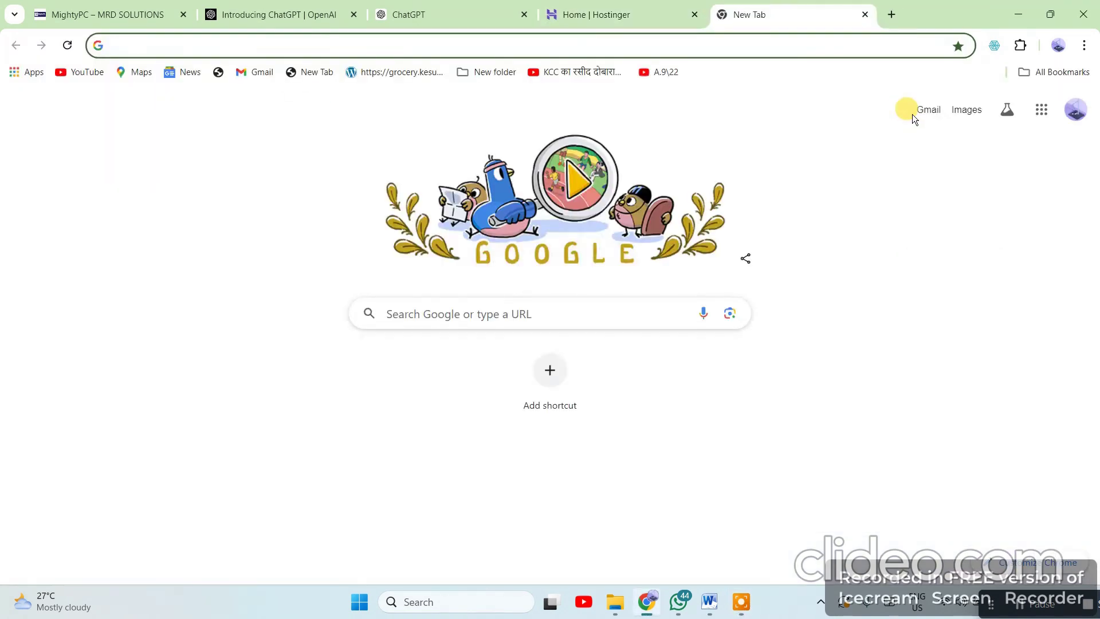
{"action": "type", "text": "c"}
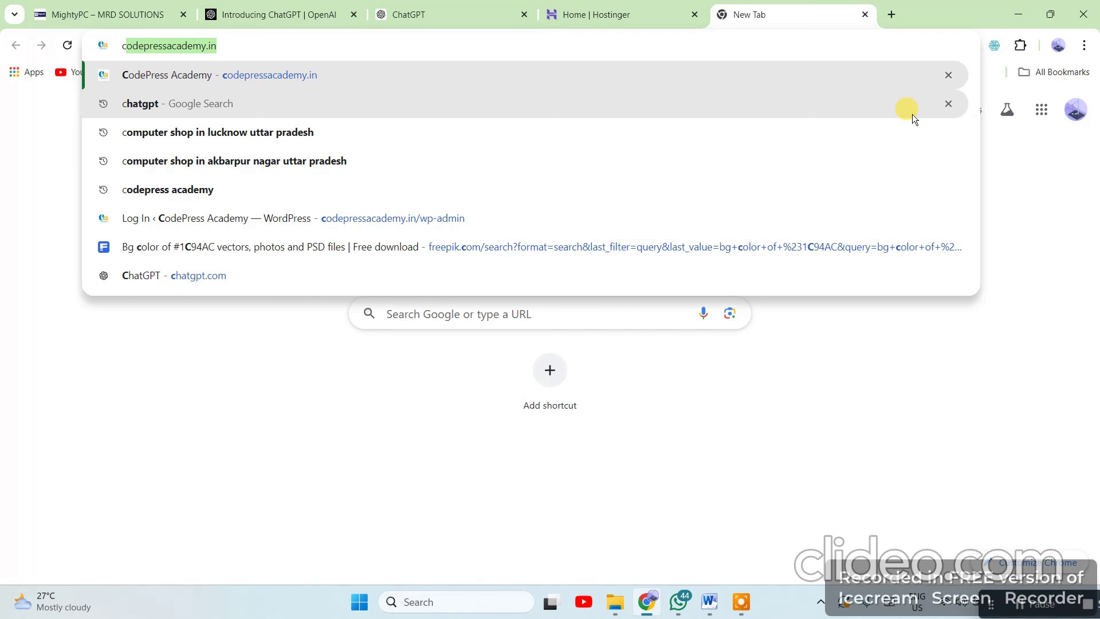
{"action": "key", "text": "Return"}
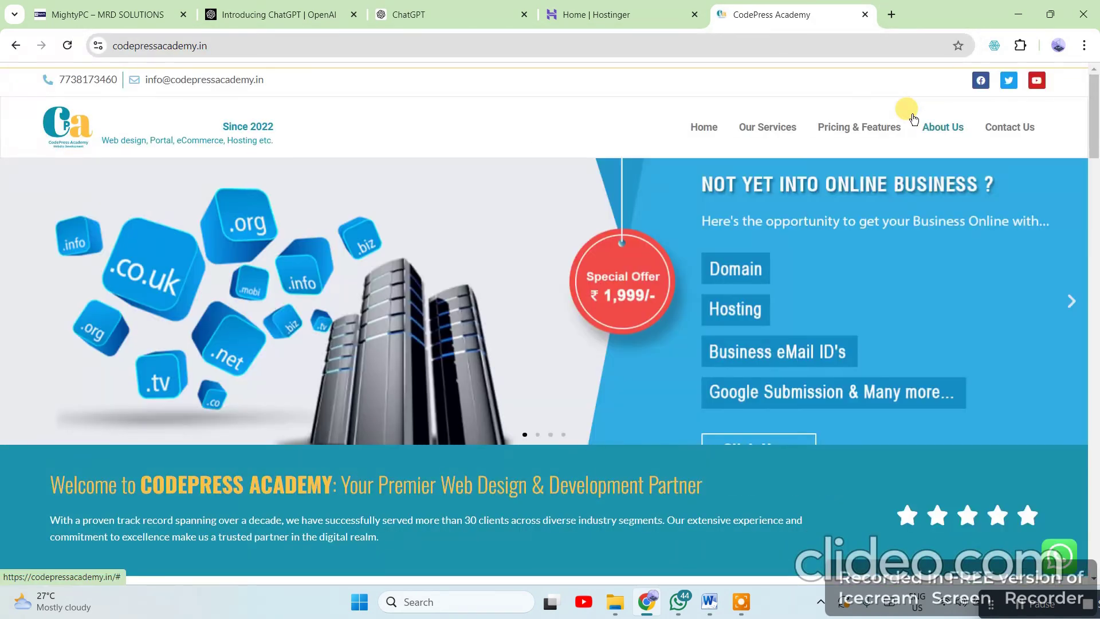
{"action": "scroll", "coordinate": [658, 286], "scroll_direction": "down", "scroll_amount": 10}
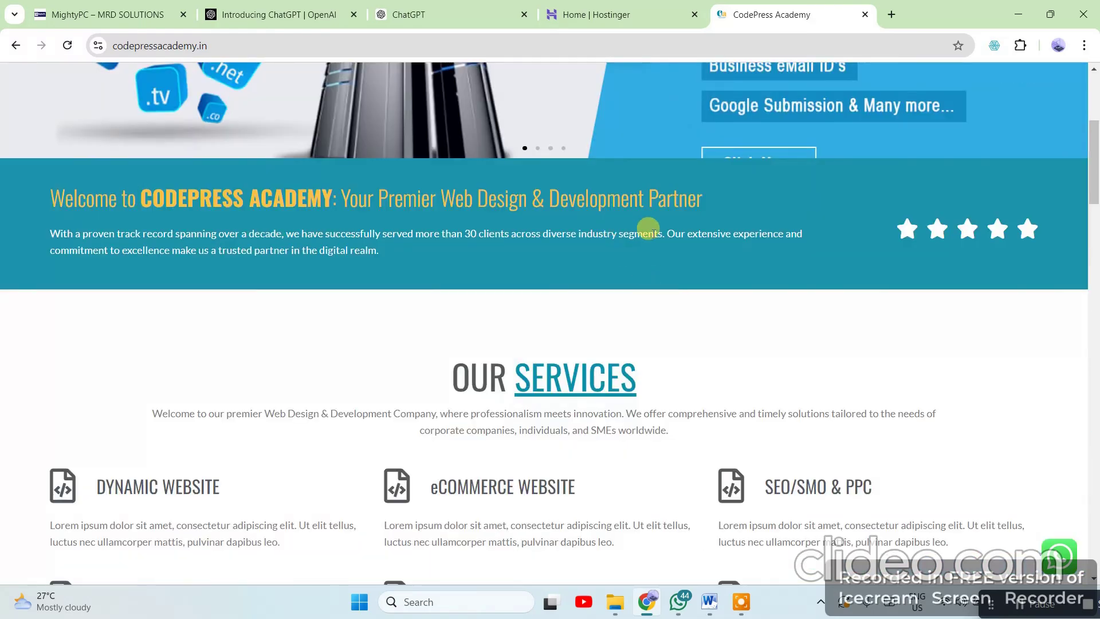
{"action": "scroll", "coordinate": [527, 333], "scroll_direction": "down", "scroll_amount": 20}
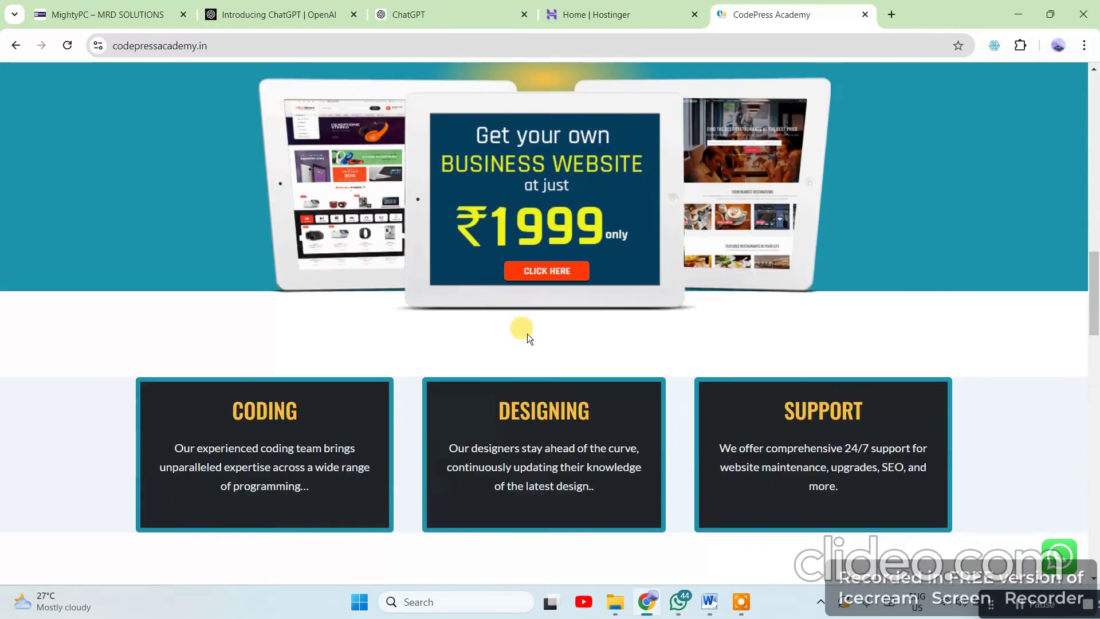
{"action": "scroll", "coordinate": [527, 333], "scroll_direction": "down", "scroll_amount": 6}
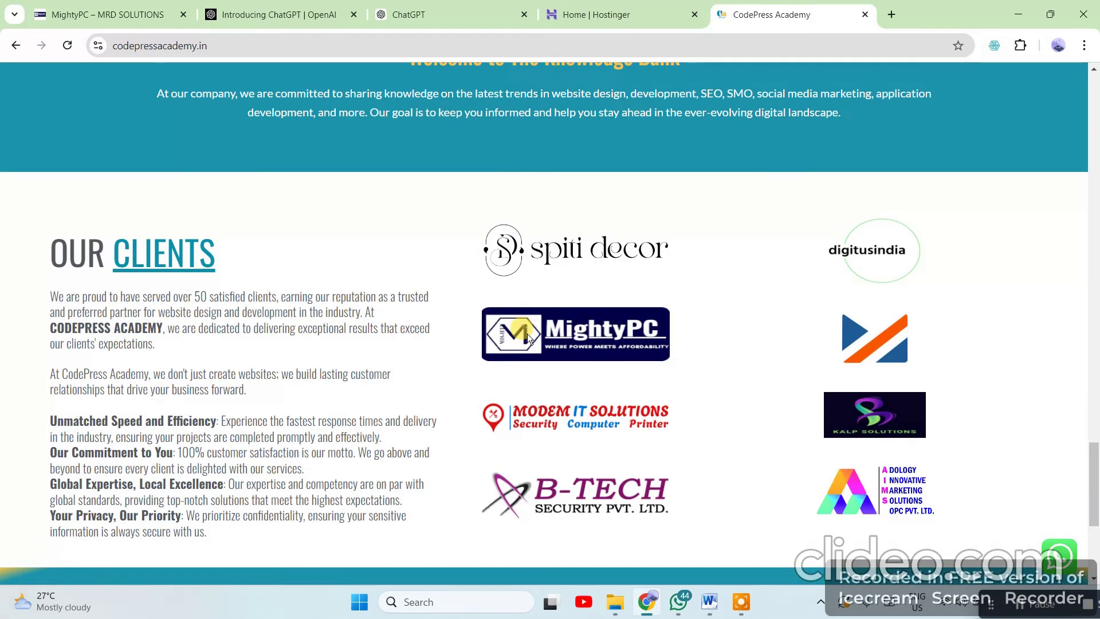
{"action": "scroll", "coordinate": [527, 333], "scroll_direction": "down", "scroll_amount": 5}
{"action": "scroll", "coordinate": [733, 366], "scroll_direction": "up", "scroll_amount": 20}
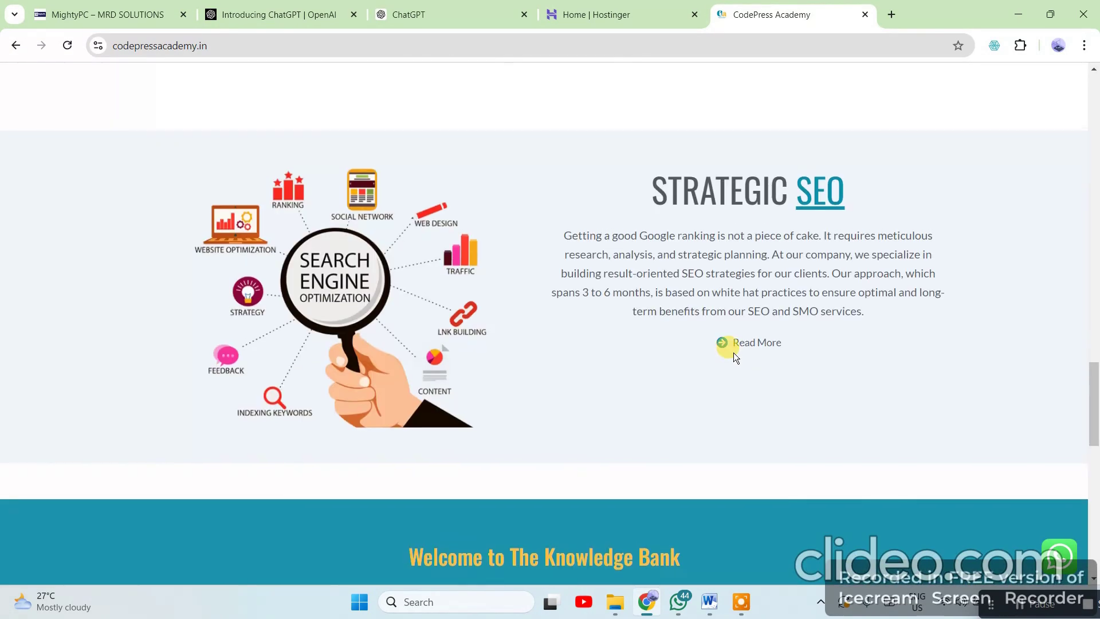
{"action": "scroll", "coordinate": [735, 342], "scroll_direction": "up", "scroll_amount": 7}
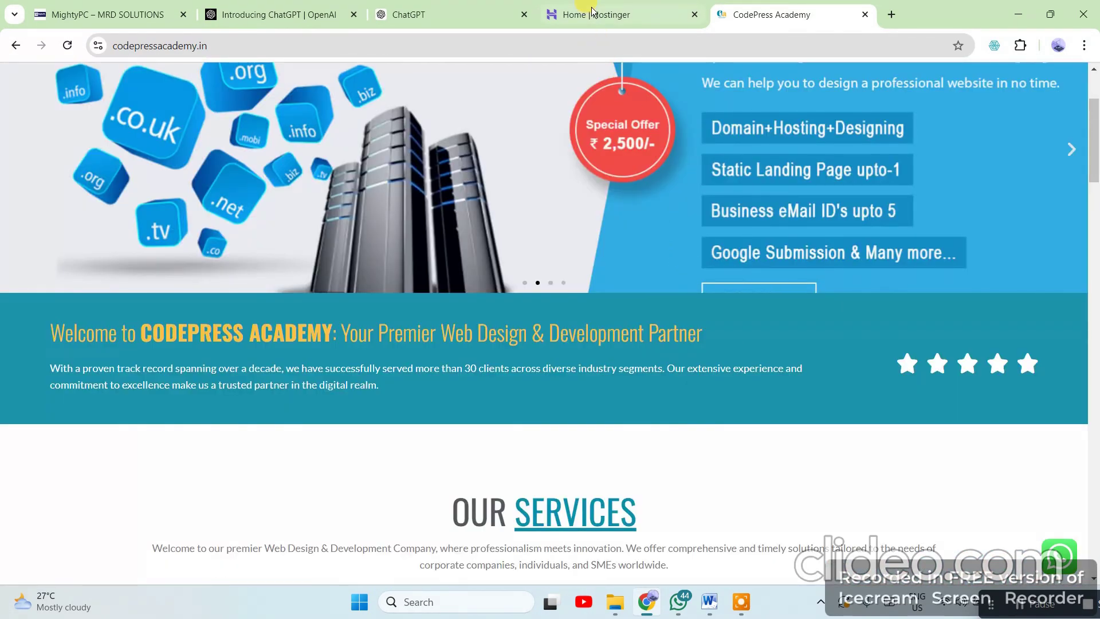
{"action": "scroll", "coordinate": [672, 171], "scroll_direction": "down", "scroll_amount": 5}
From the Hostinger home, go to Websites and open the codepressacademy.in dashboard
{"action": "left_click", "coordinate": [612, 16]}
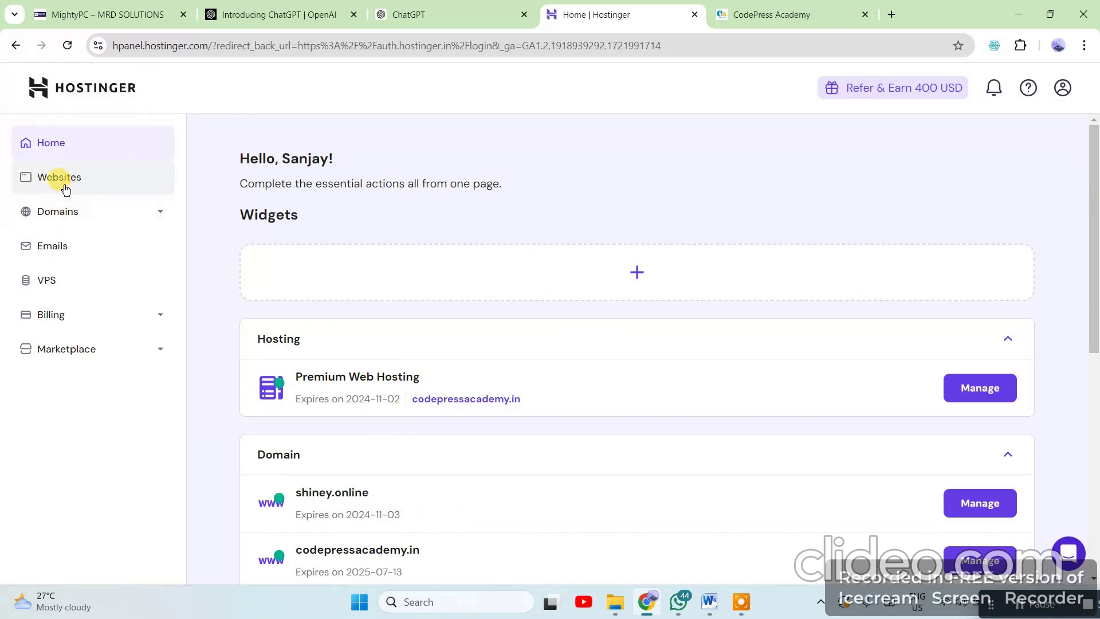
{"action": "left_click", "coordinate": [65, 217]}
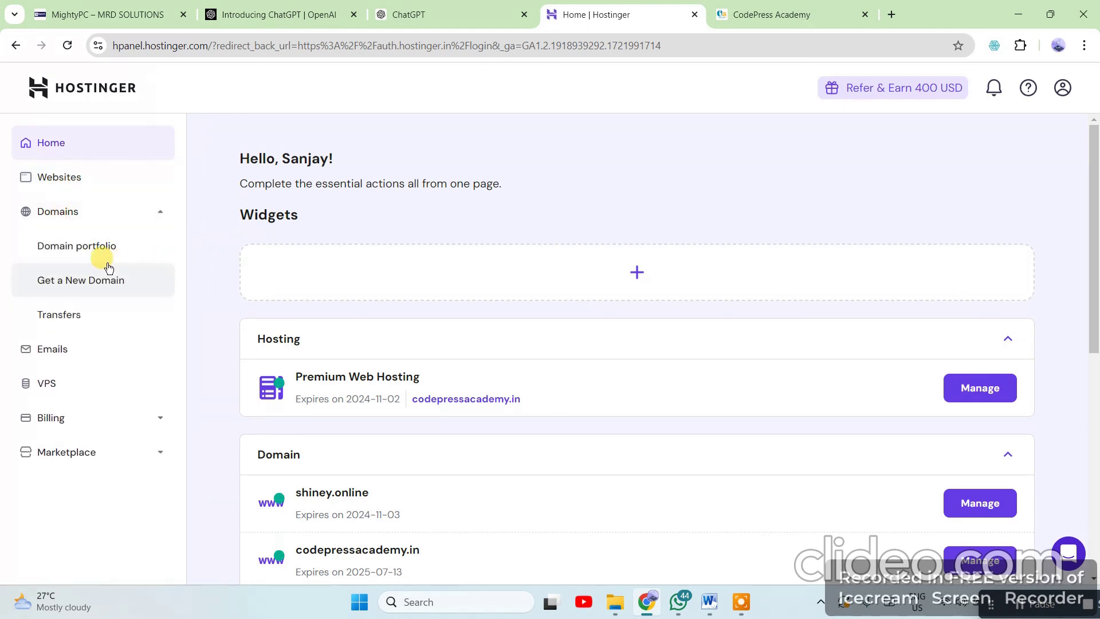
{"action": "left_click", "coordinate": [59, 184]}
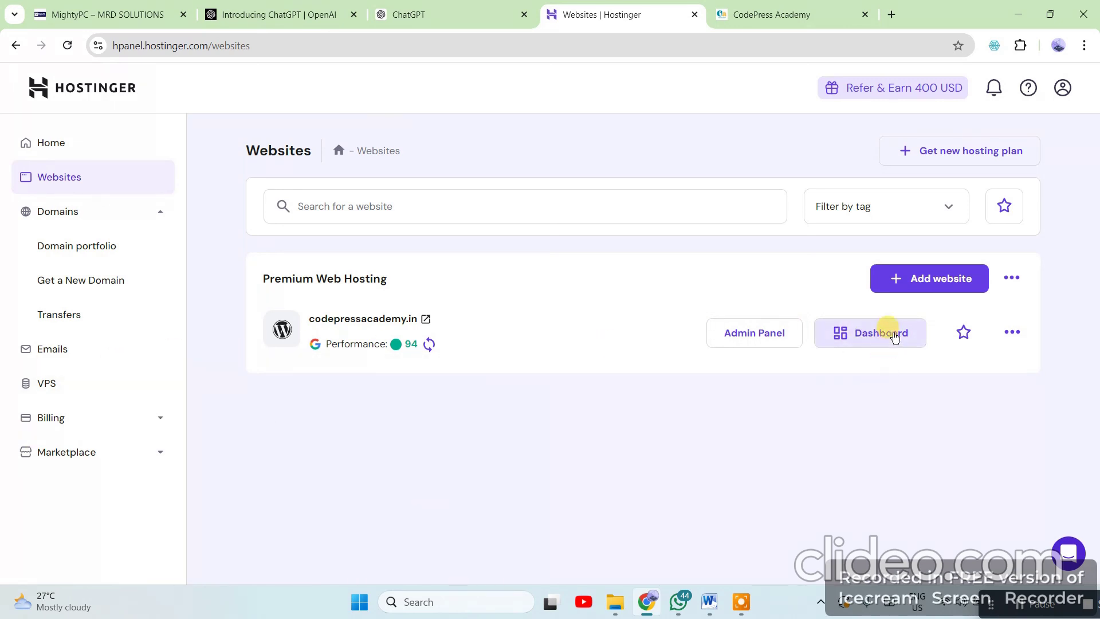
{"action": "triple_click", "coordinate": [438, 321]}
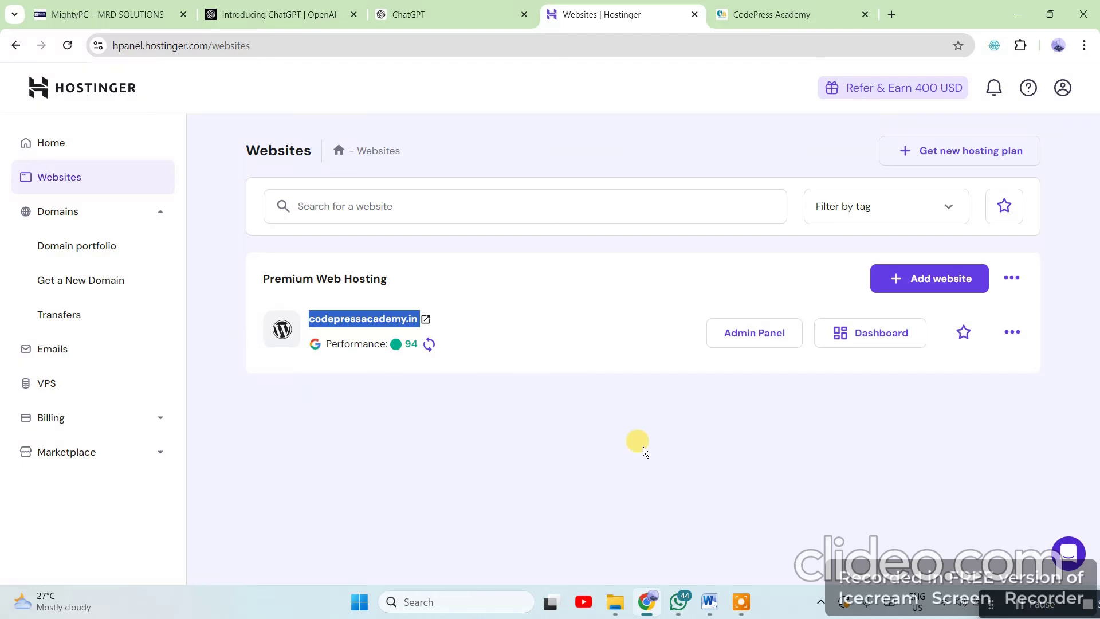
{"action": "left_click", "coordinate": [896, 340]}
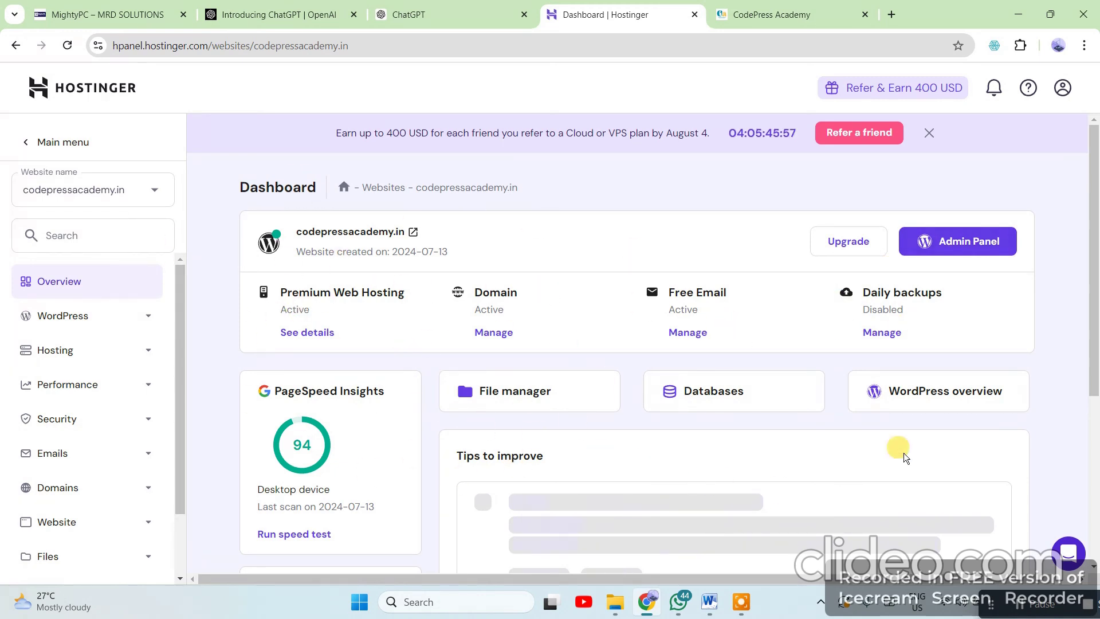
Open WordPress > Overview for codepressacademy.in, scroll through it, and glance at the live CodePress Academy site
{"action": "left_click", "coordinate": [82, 316]}
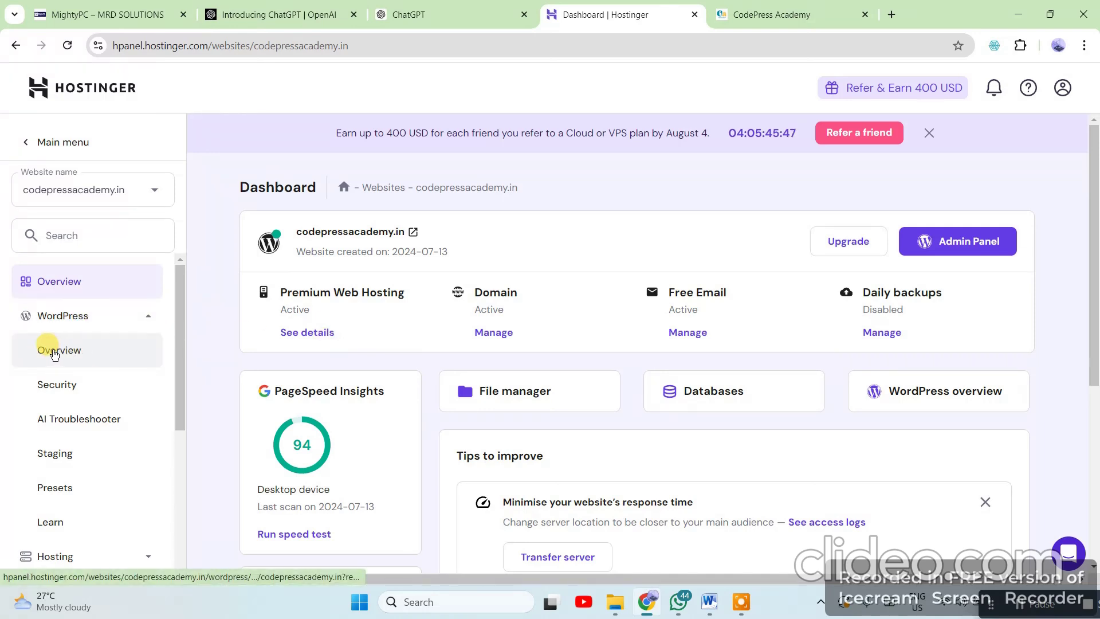
{"action": "left_click", "coordinate": [54, 353]}
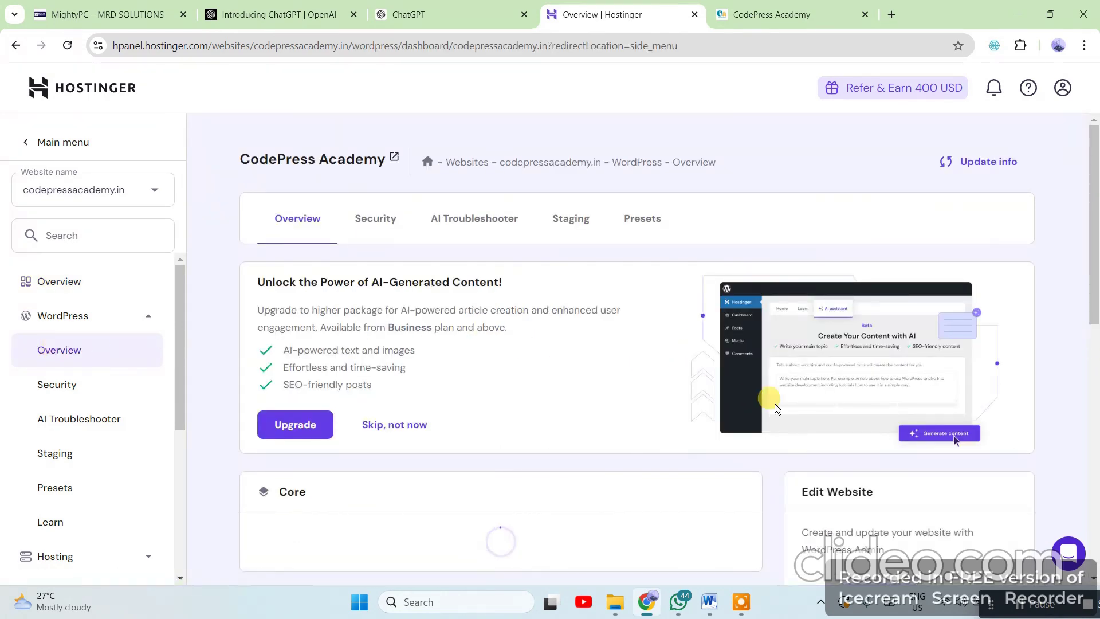
{"action": "scroll", "coordinate": [983, 372], "scroll_direction": "down", "scroll_amount": 3}
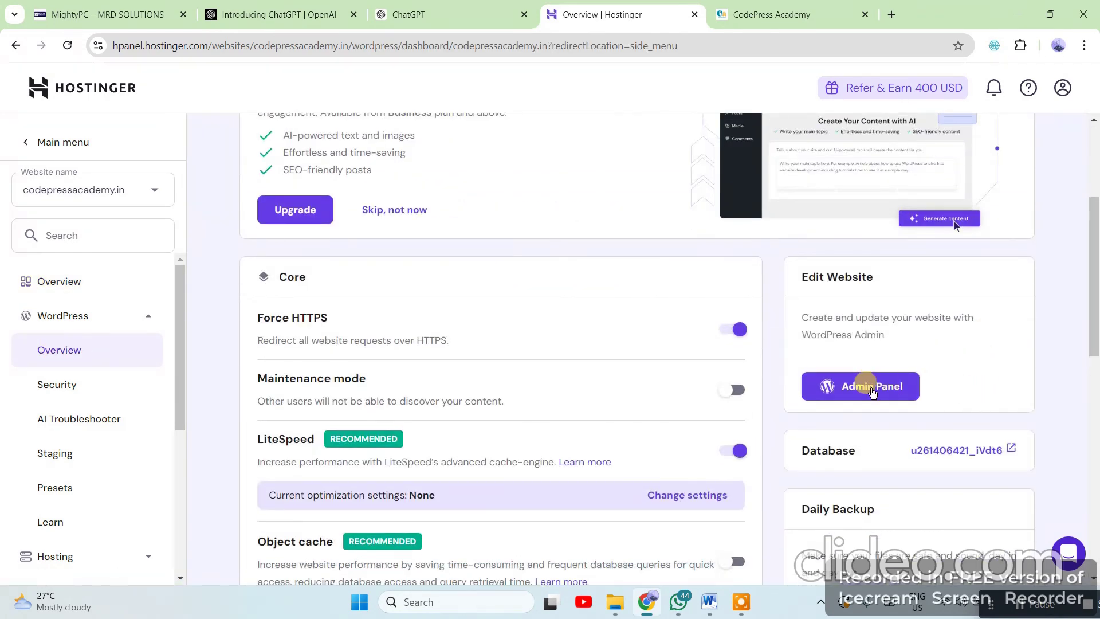
{"action": "scroll", "coordinate": [860, 450], "scroll_direction": "down", "scroll_amount": 3}
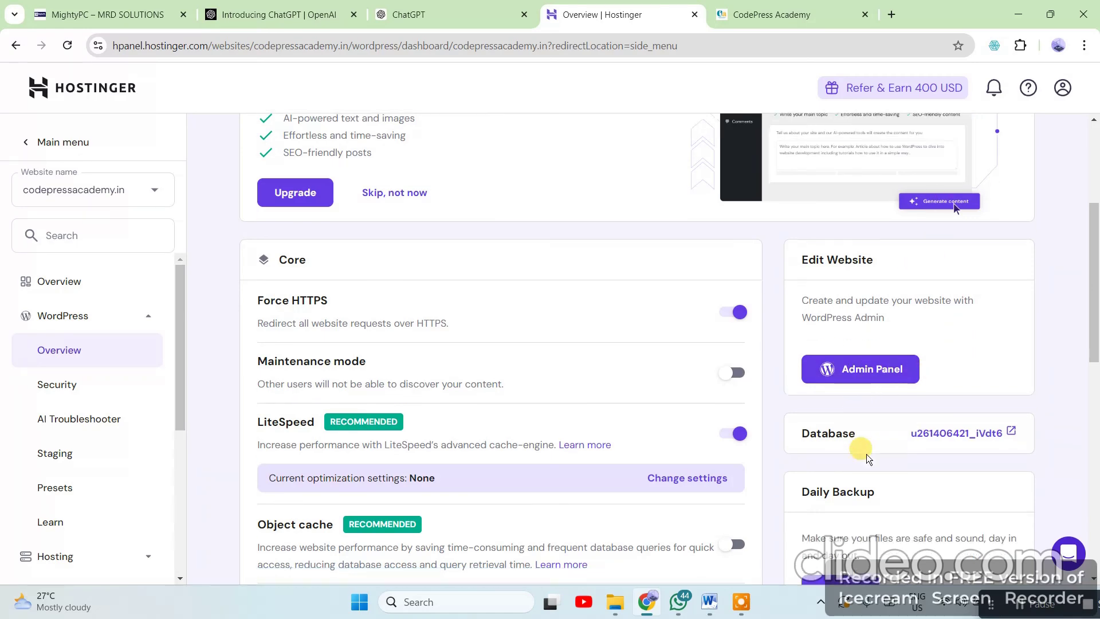
{"action": "scroll", "coordinate": [790, 475], "scroll_direction": "up", "scroll_amount": 3}
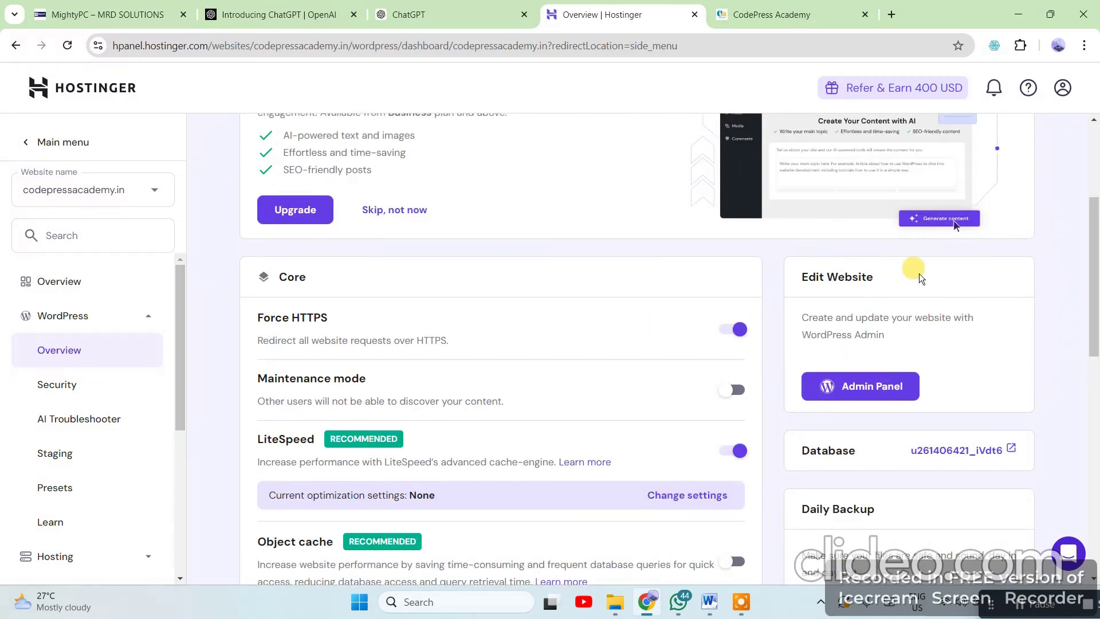
{"action": "scroll", "coordinate": [573, 378], "scroll_direction": "down", "scroll_amount": 4}
{"action": "scroll", "coordinate": [446, 397], "scroll_direction": "down", "scroll_amount": 3}
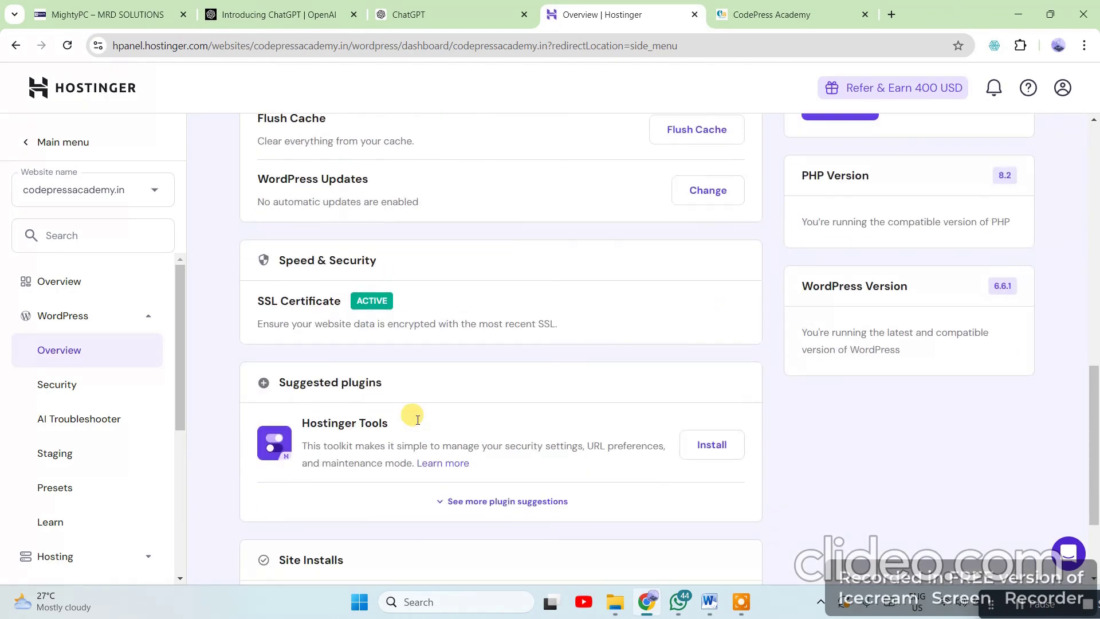
{"action": "scroll", "coordinate": [96, 487], "scroll_direction": "down", "scroll_amount": 3}
{"action": "scroll", "coordinate": [95, 490], "scroll_direction": "down", "scroll_amount": 2}
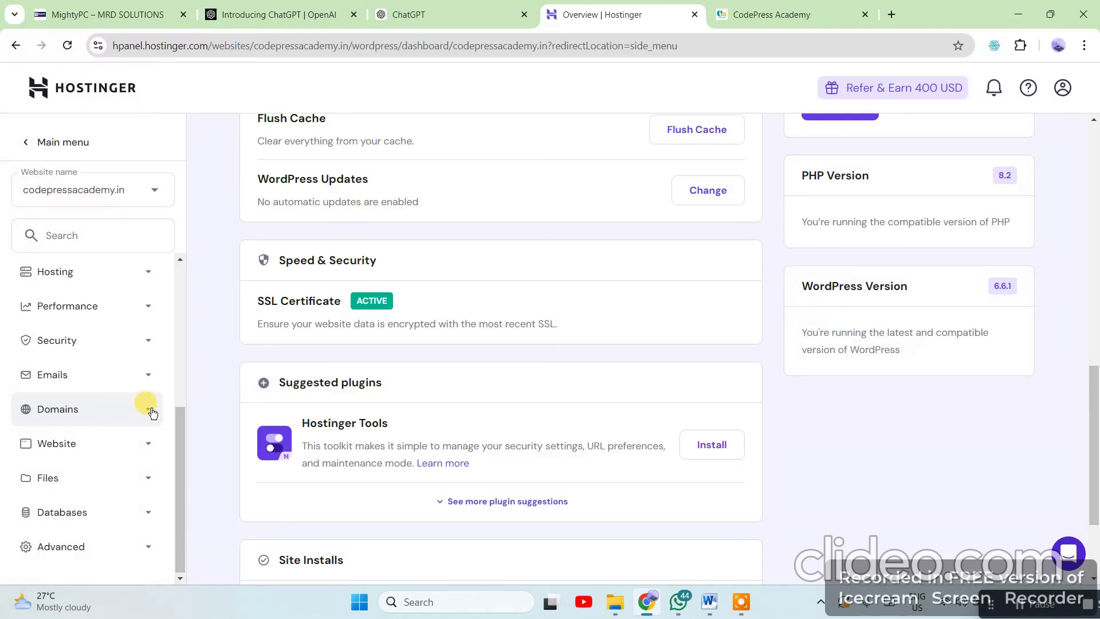
{"action": "left_click", "coordinate": [779, 17]}
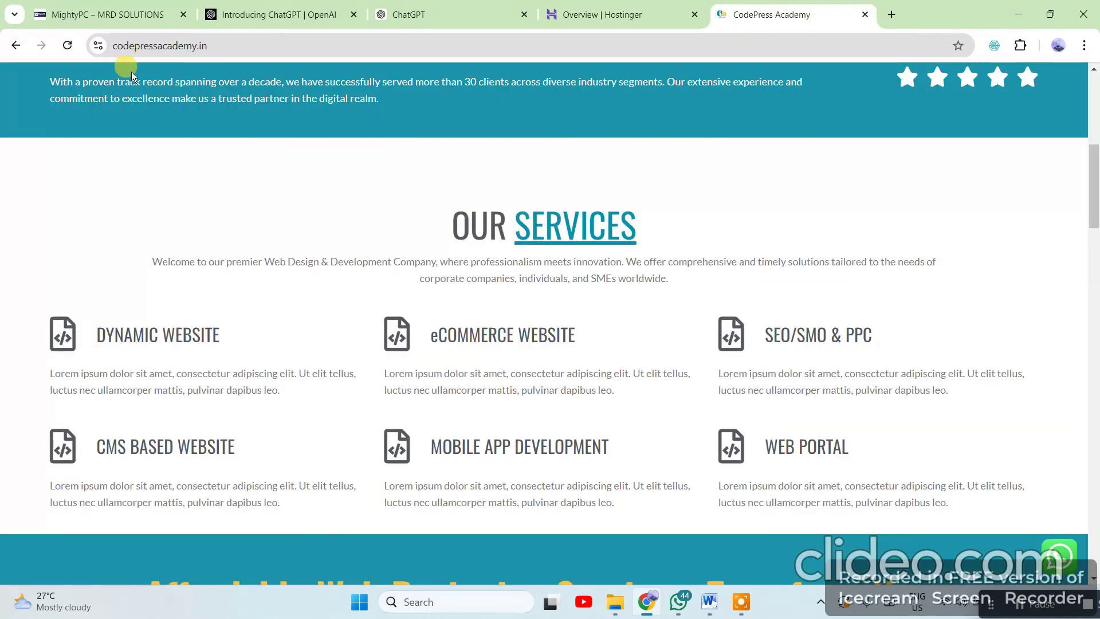
{"action": "left_click", "coordinate": [591, 19]}
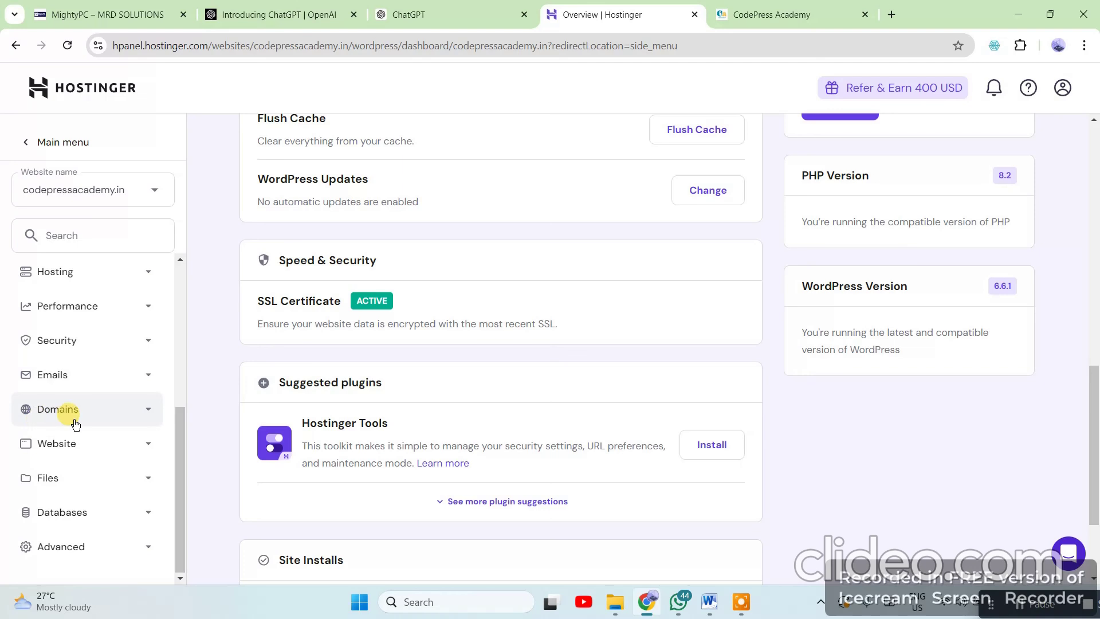
Go to Domains > Subdomains and enter 'Computershop' as the new subdomain name
{"action": "left_click", "coordinate": [137, 410]}
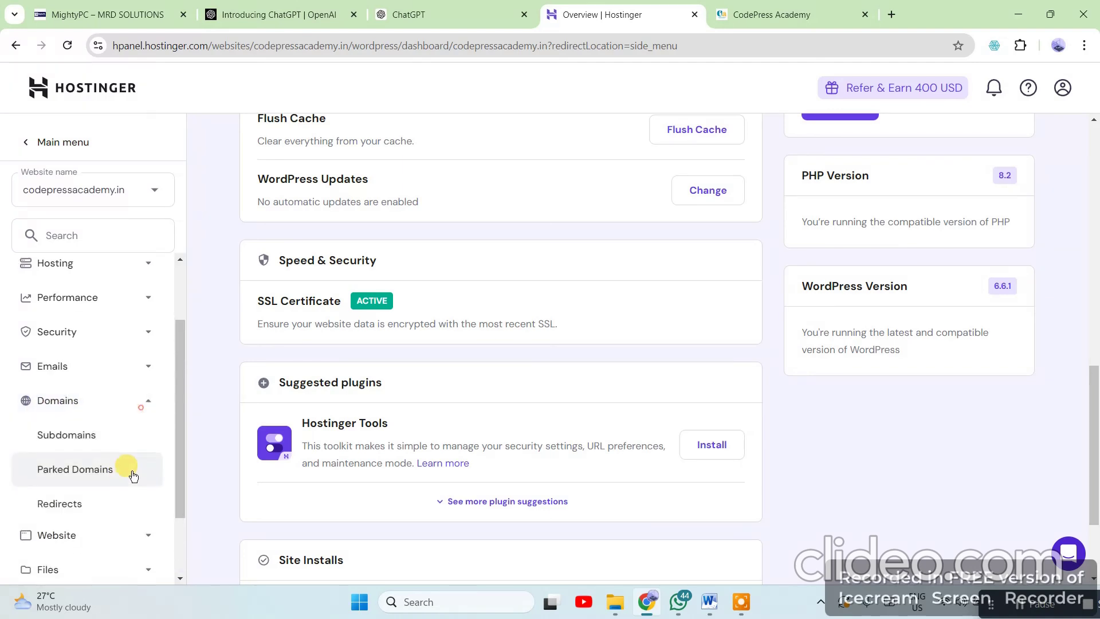
{"action": "left_click", "coordinate": [68, 438]}
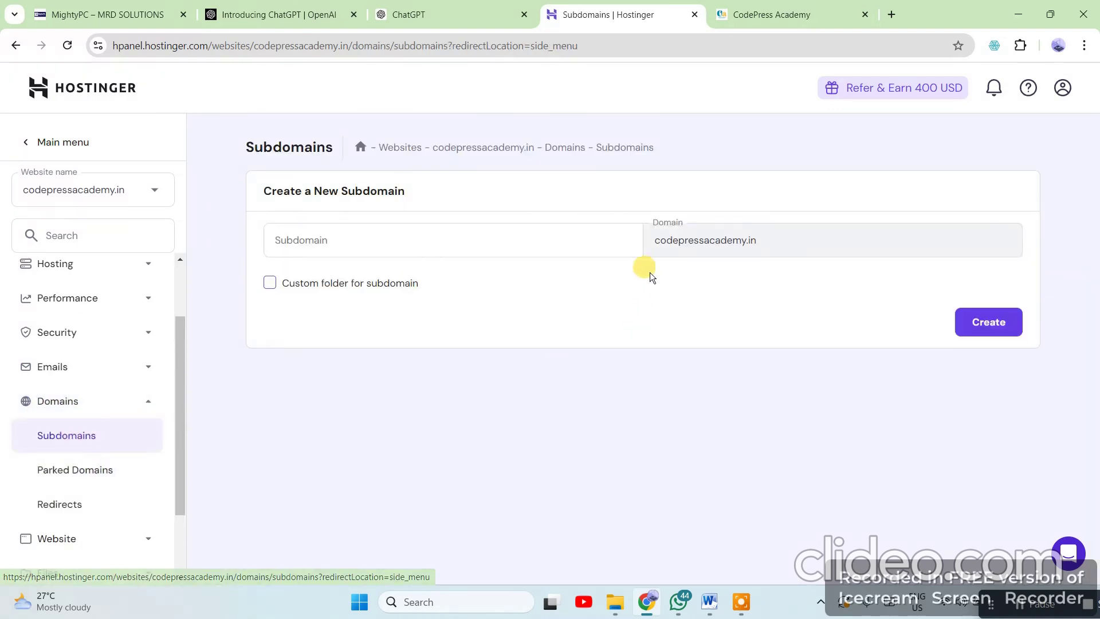
{"action": "left_click", "coordinate": [423, 236]}
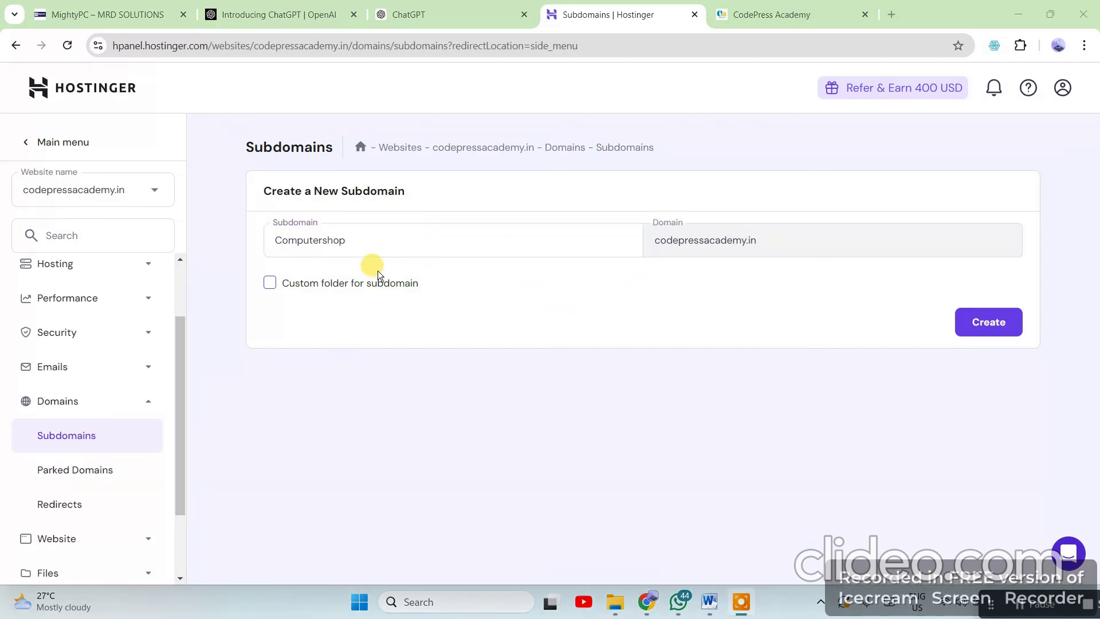
{"action": "left_click_drag", "start_coordinate": [376, 240], "coordinate": [248, 252]}
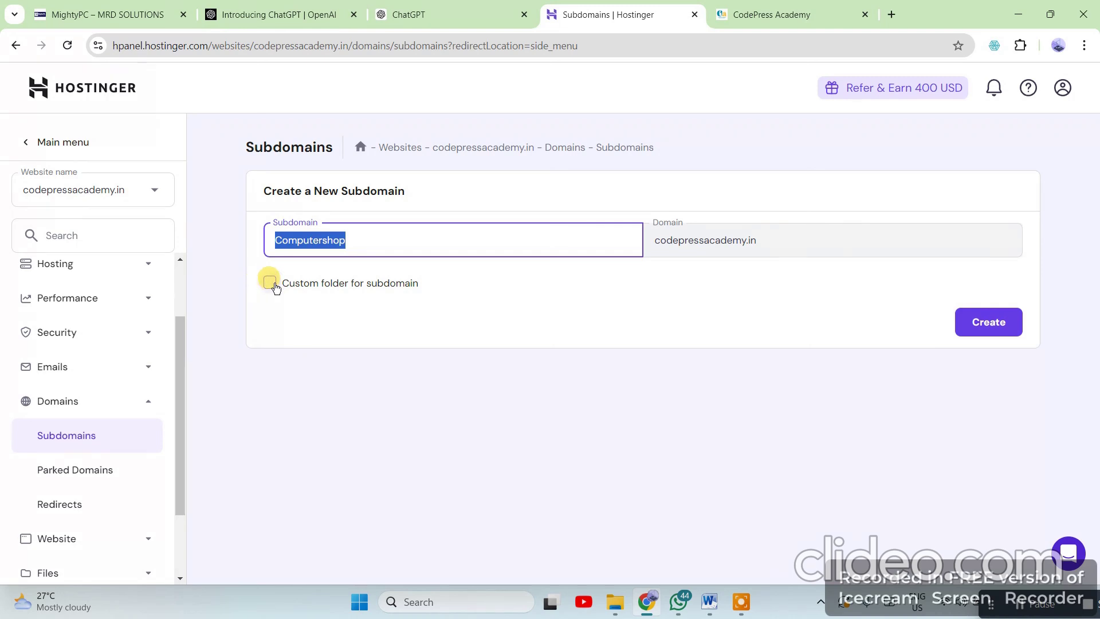
Enable a custom folder named Computershop and create the subdomain
{"action": "left_click", "coordinate": [270, 282]}
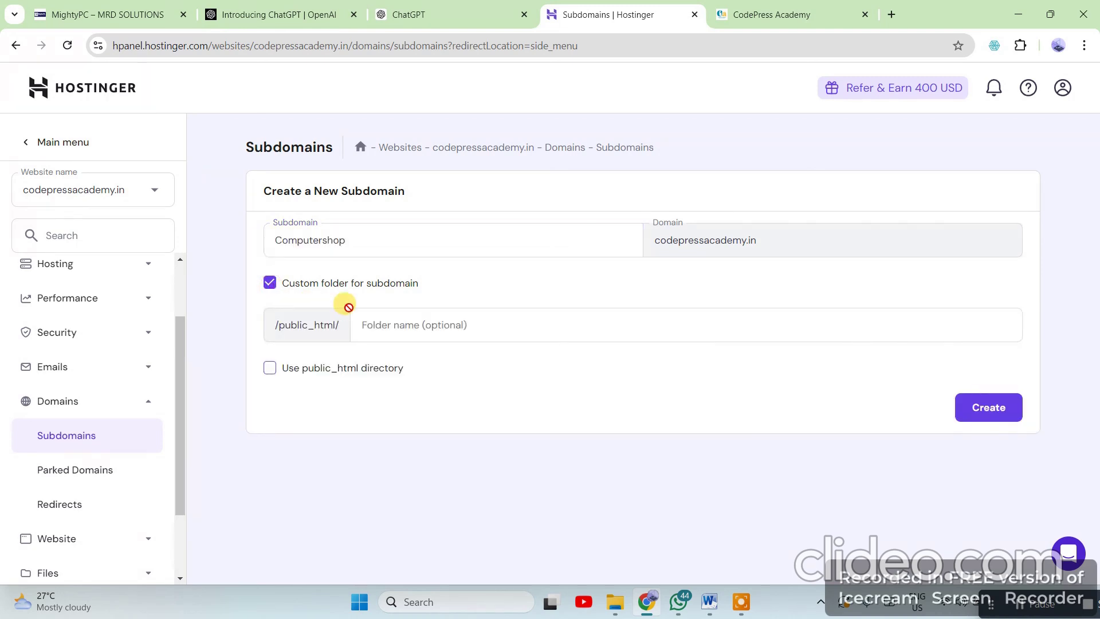
{"action": "left_click", "coordinate": [365, 241]}
{"action": "double_click", "coordinate": [330, 242]}
{"action": "key", "text": "ctrl+c"}
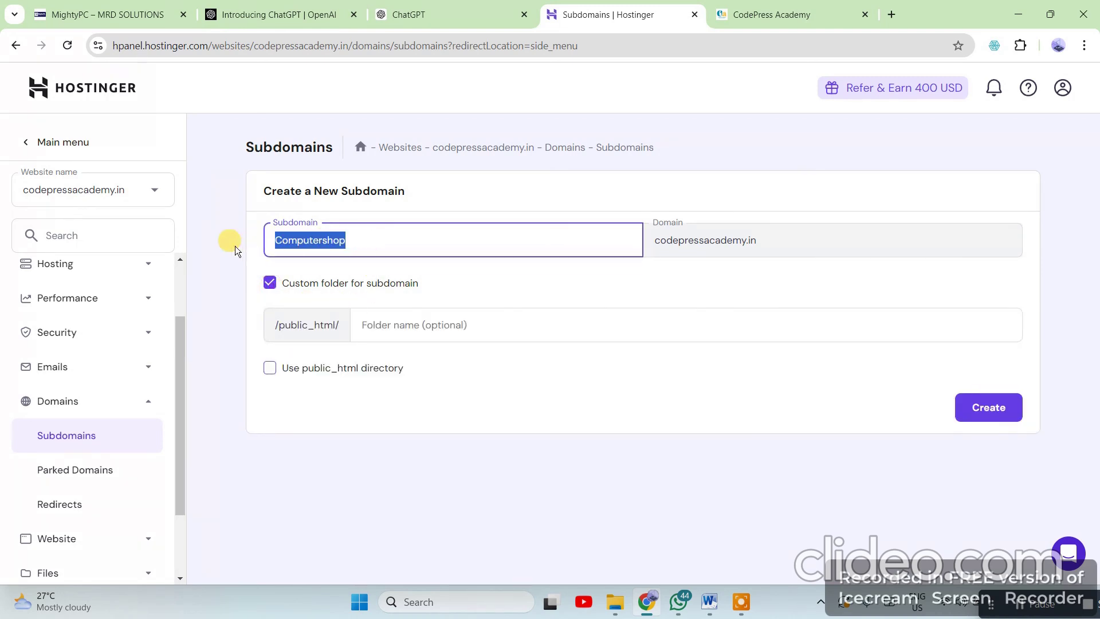
{"action": "left_click", "coordinate": [412, 325]}
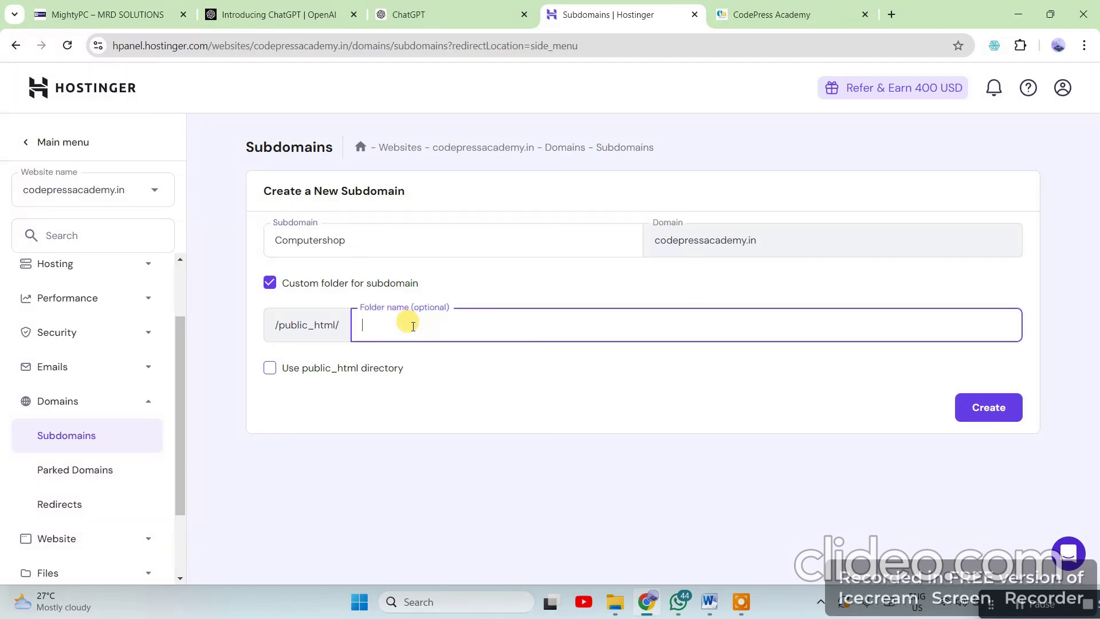
{"action": "key", "text": "ctrl+v"}
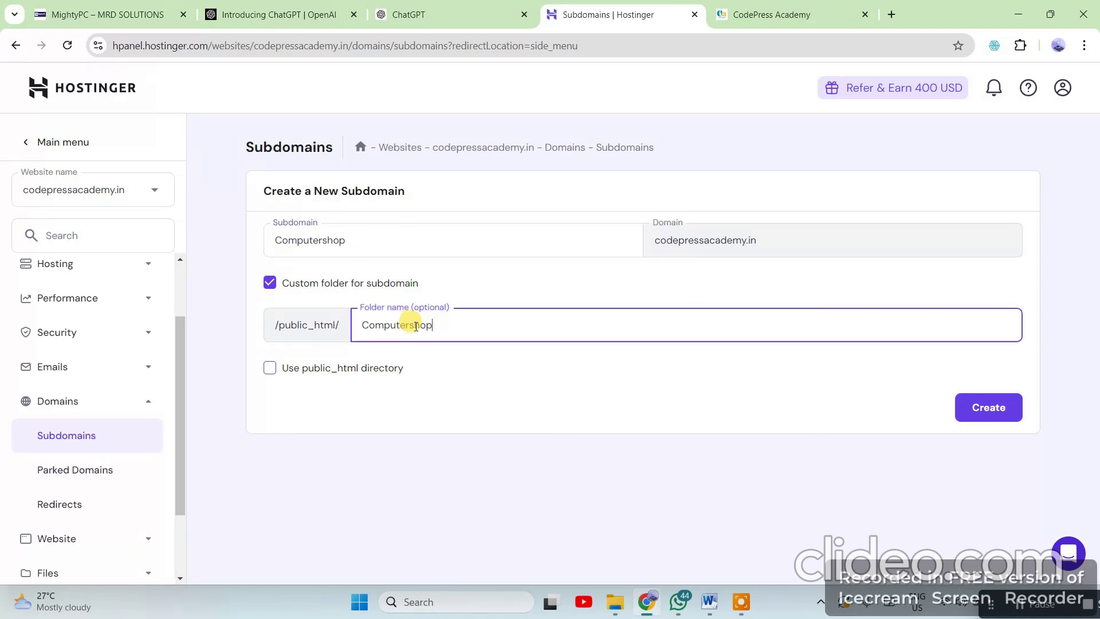
{"action": "left_click", "coordinate": [779, 243]}
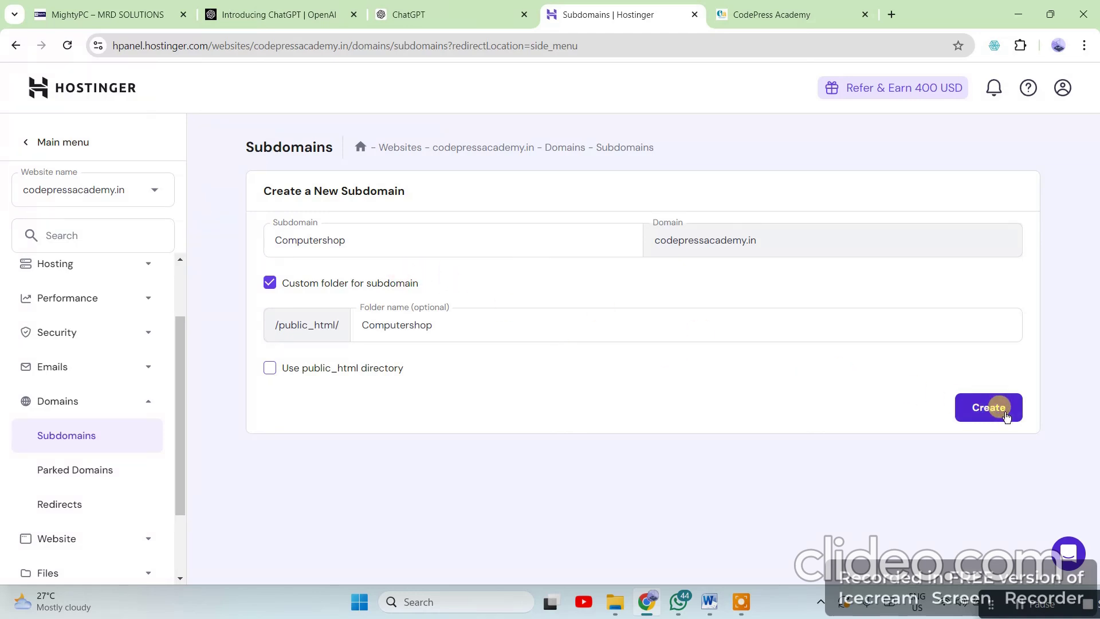
{"action": "left_click", "coordinate": [988, 407]}
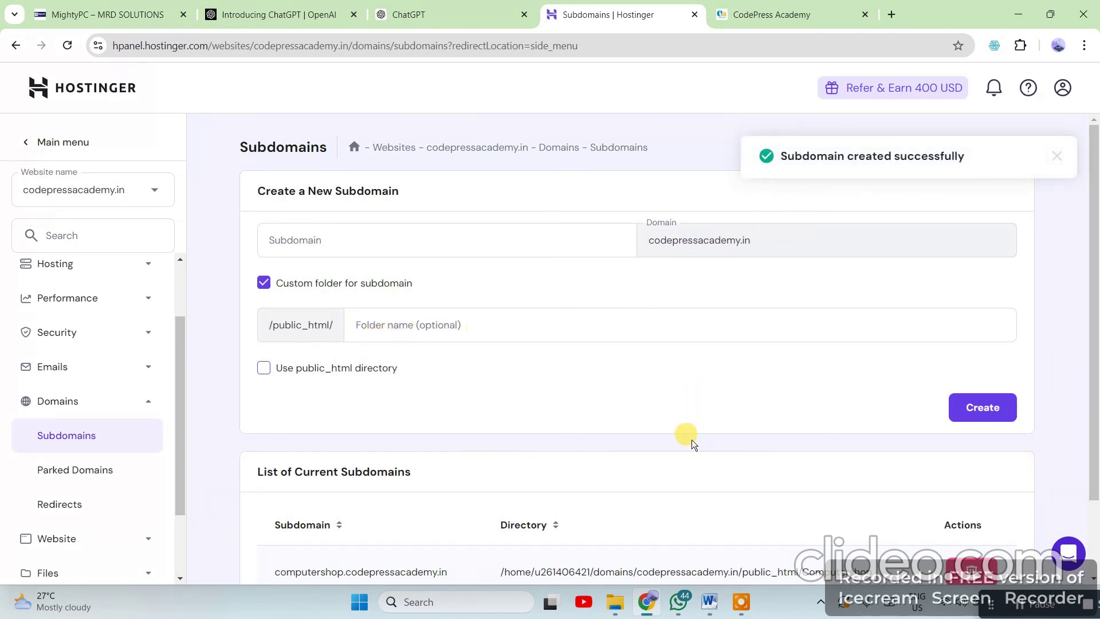
Check the new computershop subdomain and its public_html/Computershop folder in the subdomain list
{"action": "scroll", "coordinate": [692, 439], "scroll_direction": "down", "scroll_amount": 2}
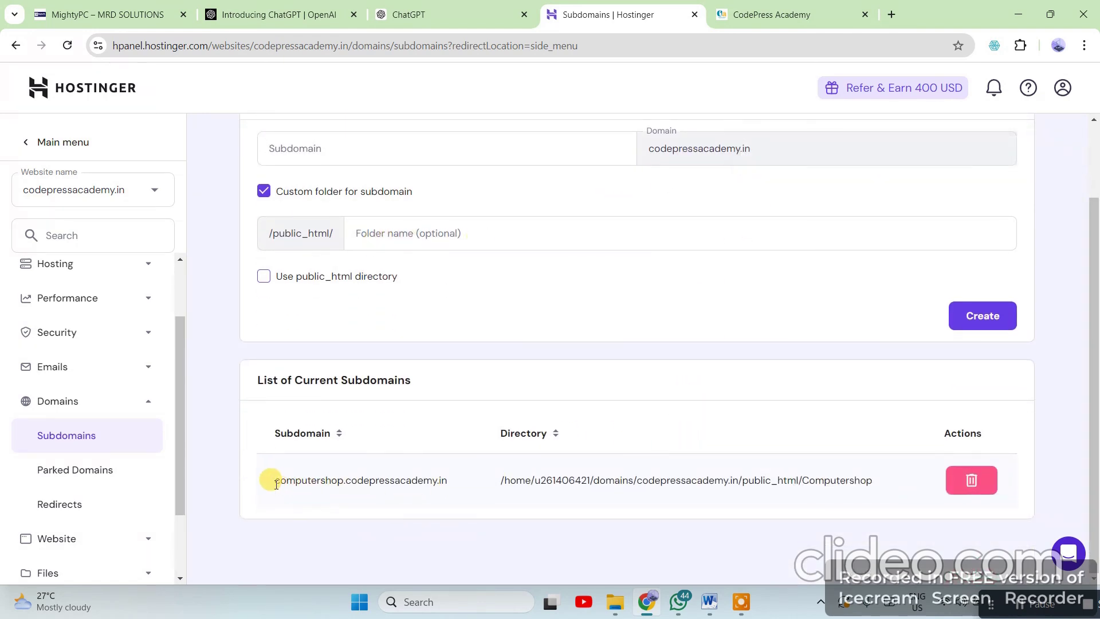
{"action": "left_click_drag", "start_coordinate": [276, 484], "coordinate": [459, 487]}
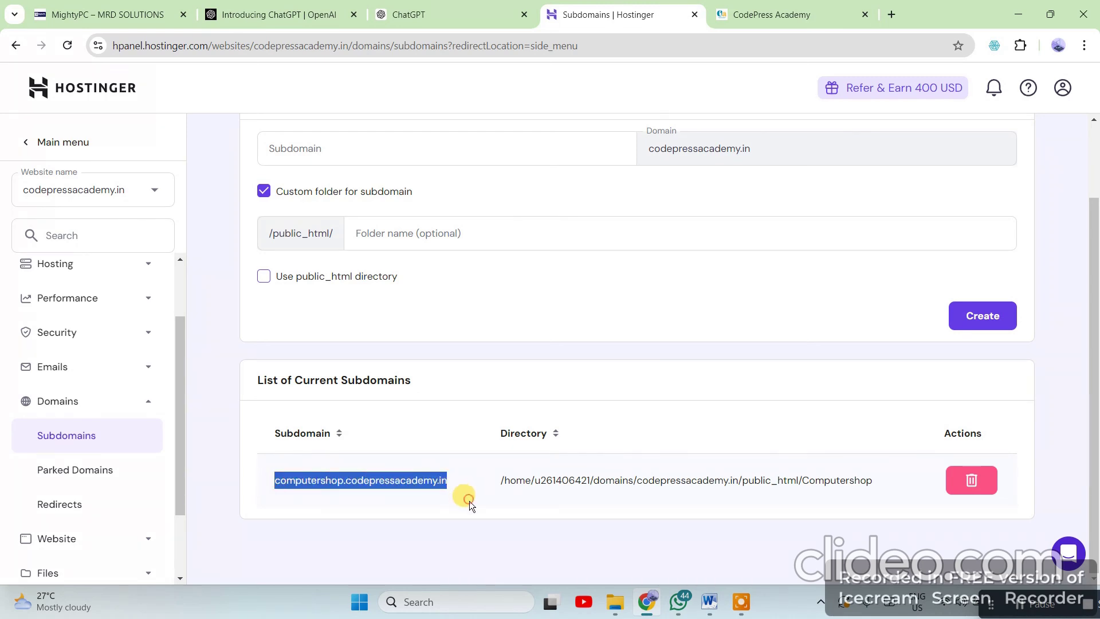
{"action": "left_click", "coordinate": [469, 501]}
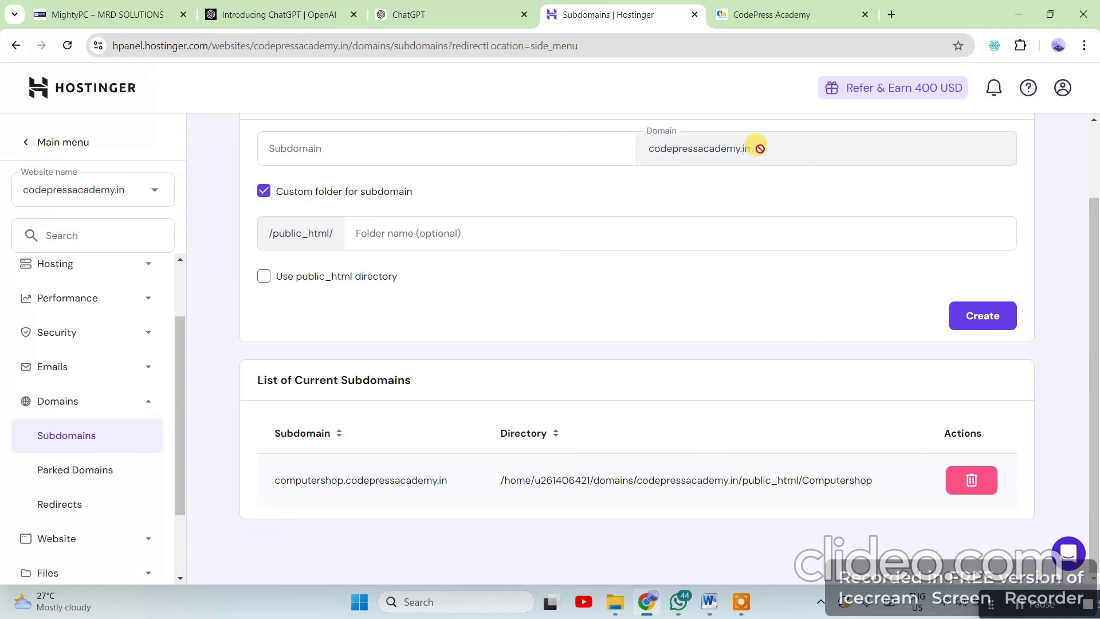
{"action": "left_click", "coordinate": [338, 149]}
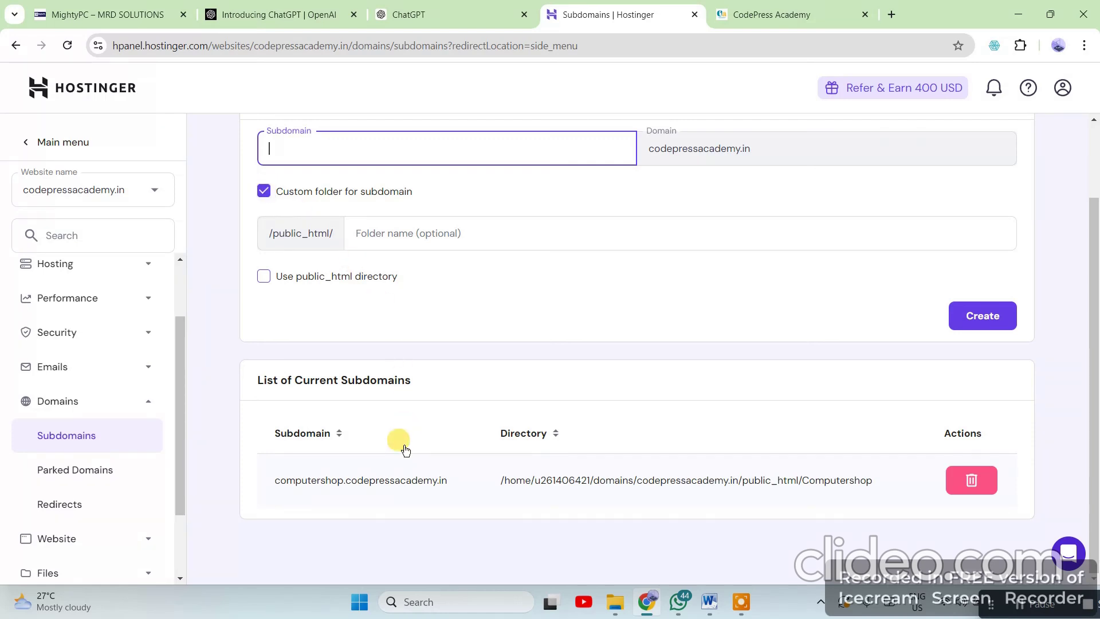
{"action": "left_click", "coordinate": [260, 479]}
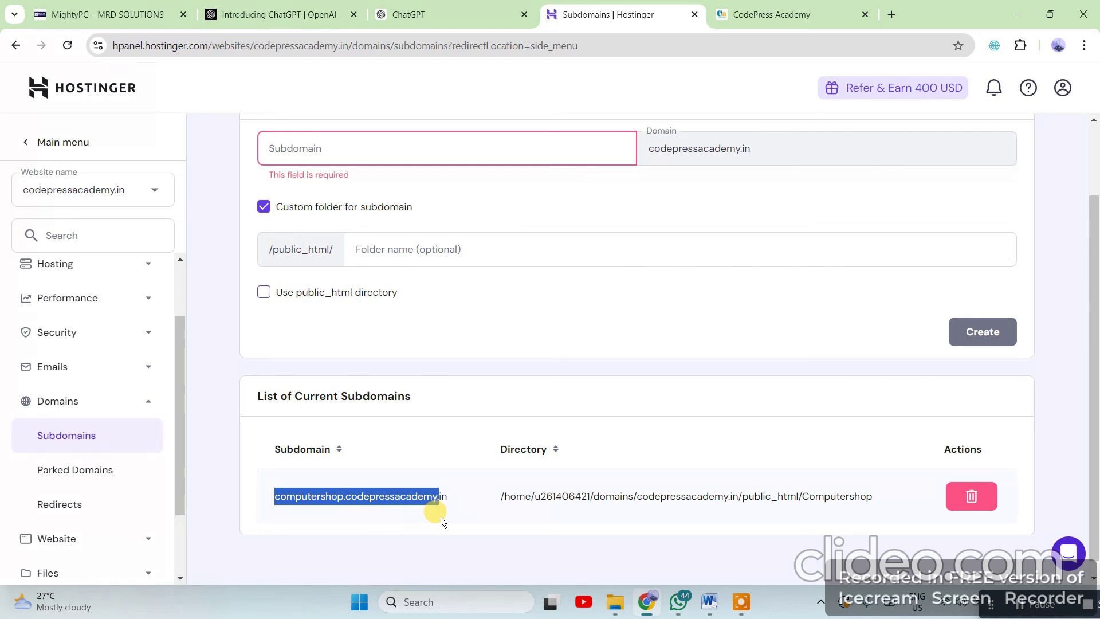
{"action": "left_click_drag", "start_coordinate": [449, 515], "coordinate": [469, 538]}
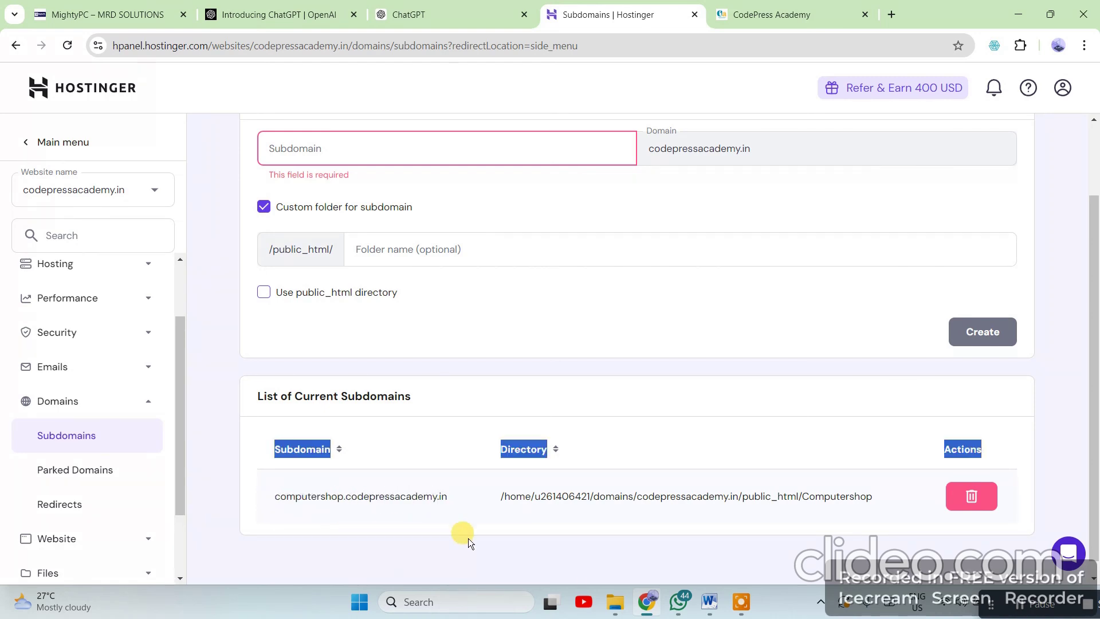
{"action": "left_click_drag", "start_coordinate": [348, 523], "coordinate": [361, 513]}
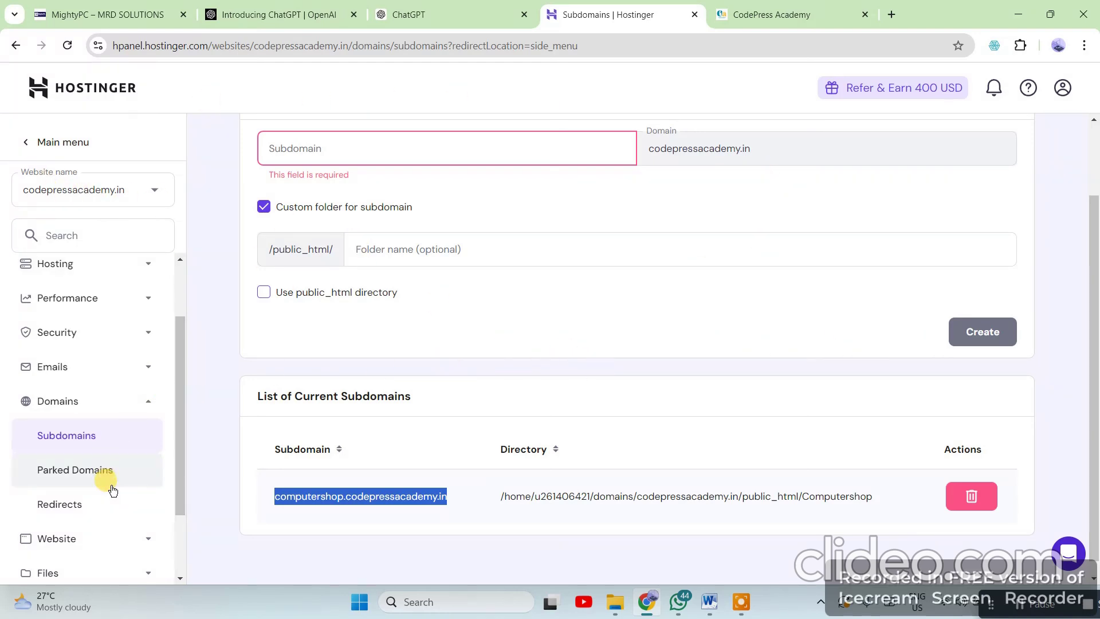
Scroll the sidebar to the top and expand the WordPress menu
{"action": "scroll", "coordinate": [111, 486], "scroll_direction": "up", "scroll_amount": 2}
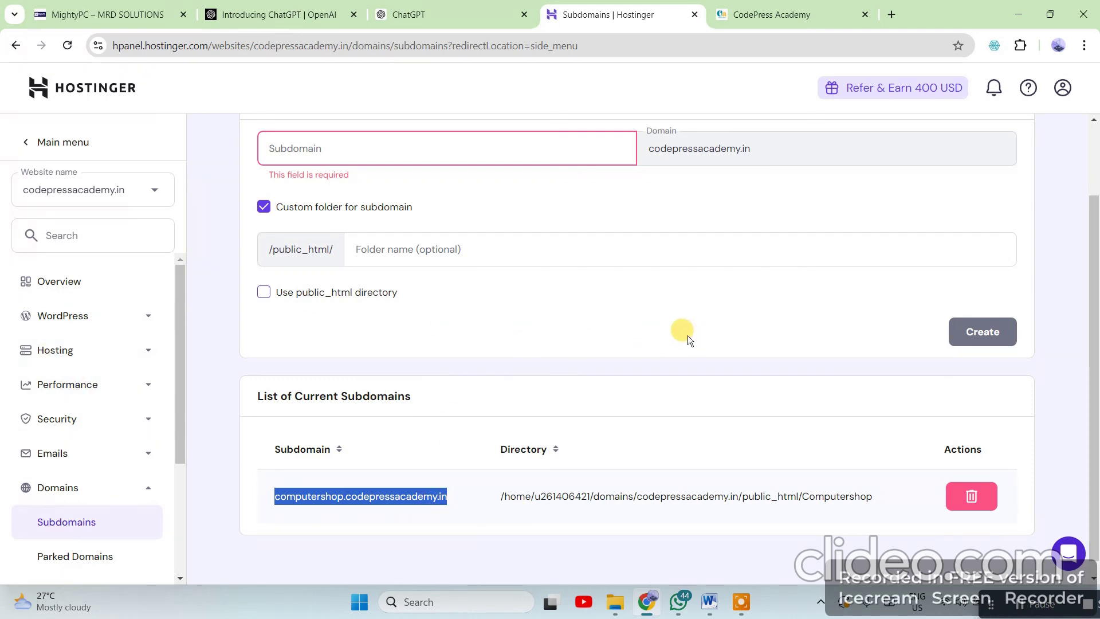
{"action": "left_click", "coordinate": [86, 318]}
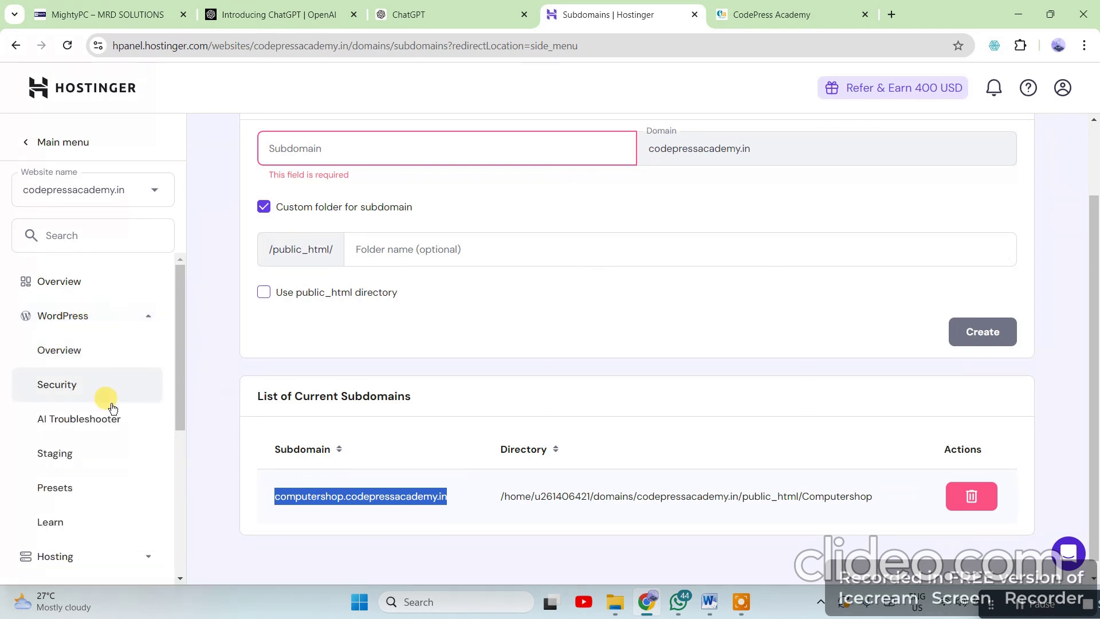
{"action": "scroll", "coordinate": [105, 399], "scroll_direction": "down", "scroll_amount": 4}
{"action": "scroll", "coordinate": [101, 355], "scroll_direction": "up", "scroll_amount": 4}
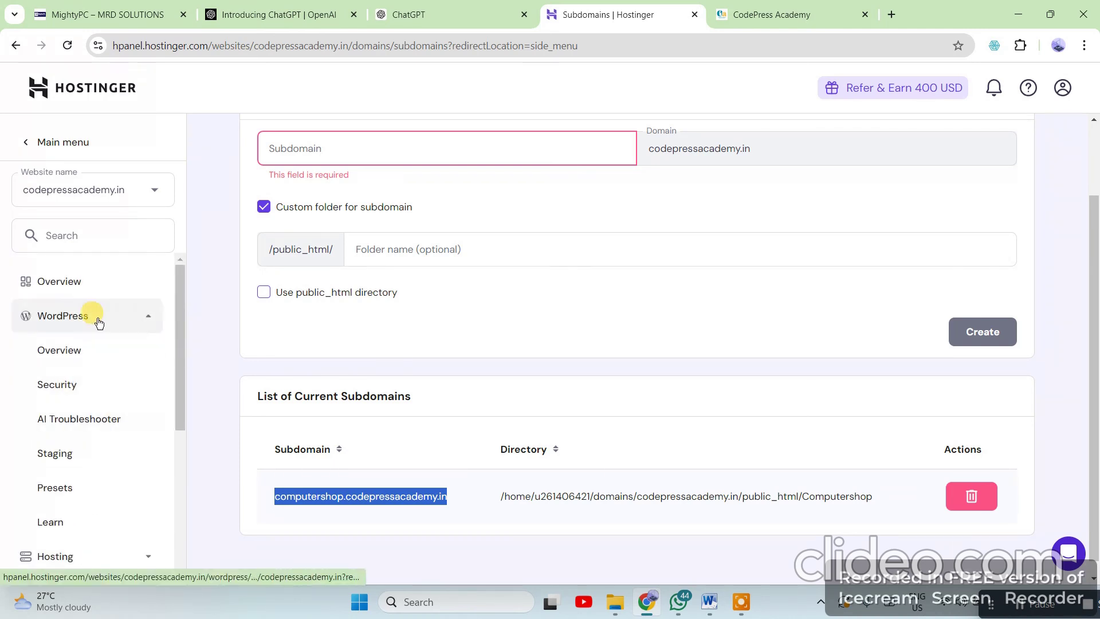
Open WordPress Overview and switch the website selector to computershop.codepressacademy.in
{"action": "left_click", "coordinate": [69, 360]}
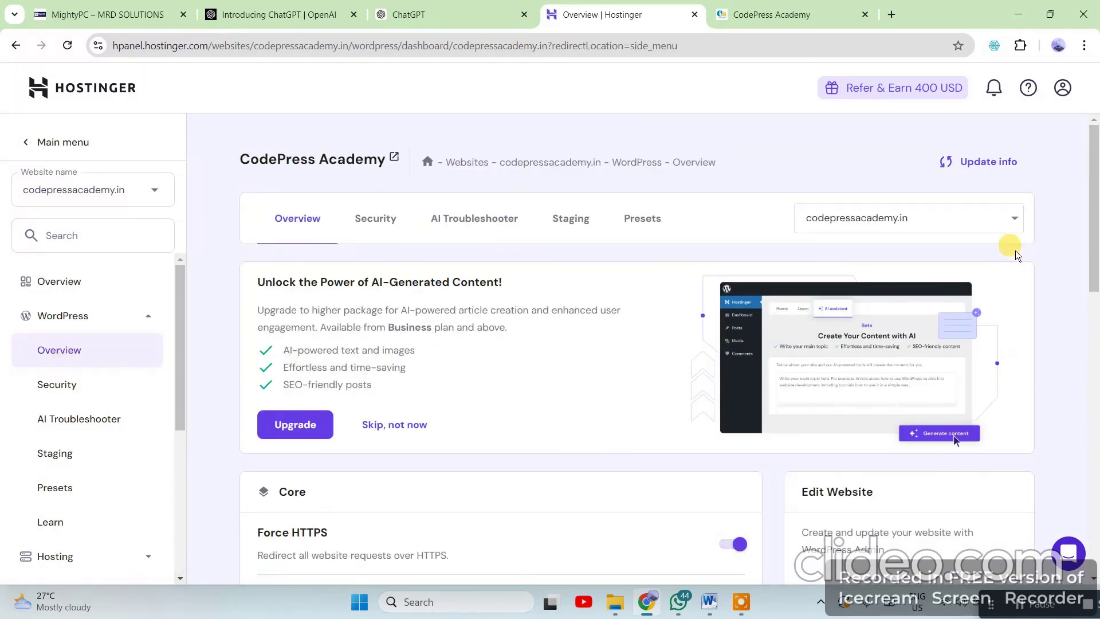
{"action": "left_click", "coordinate": [1016, 223]}
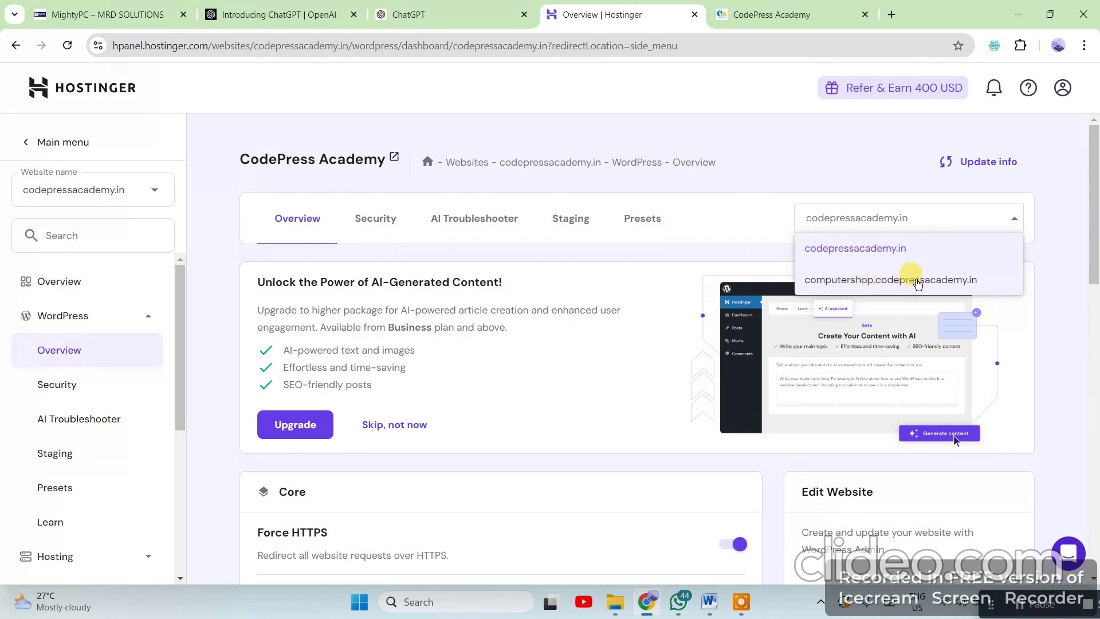
{"action": "left_click", "coordinate": [920, 281]}
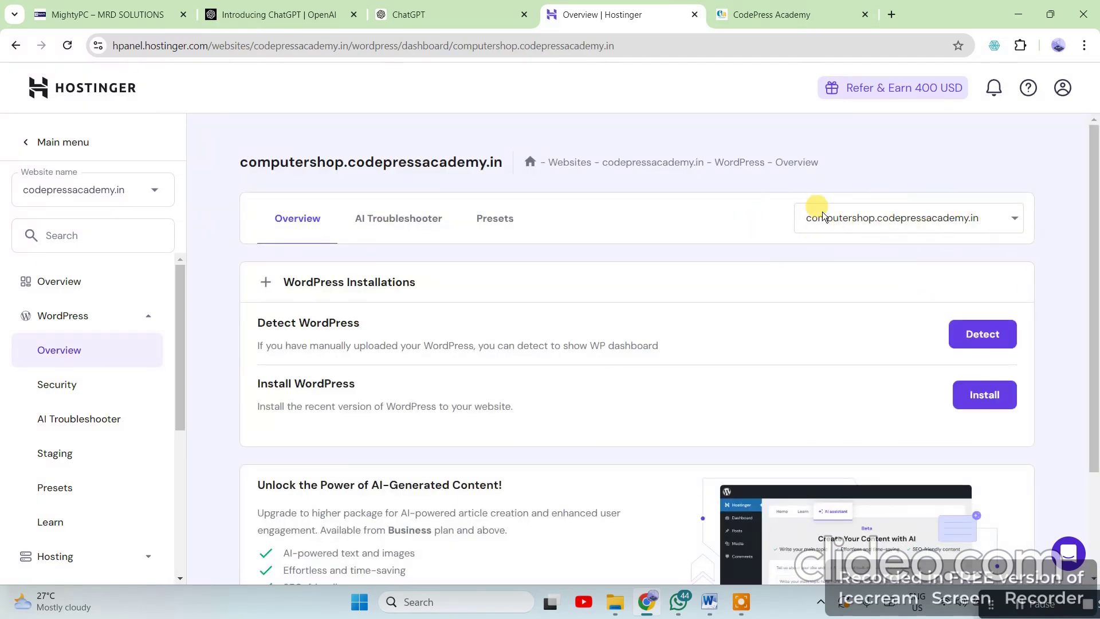
{"action": "left_click", "coordinate": [1010, 219]}
{"action": "left_click", "coordinate": [1011, 219]}
{"action": "scroll", "coordinate": [861, 436], "scroll_direction": "down", "scroll_amount": 2}
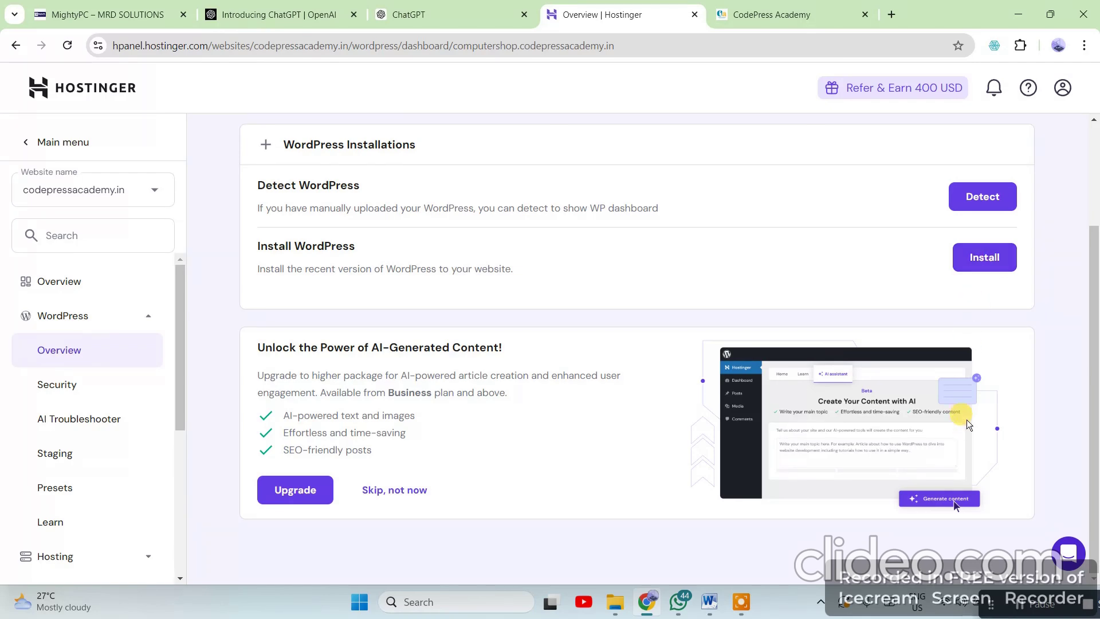
{"action": "scroll", "coordinate": [967, 424], "scroll_direction": "up", "scroll_amount": 3}
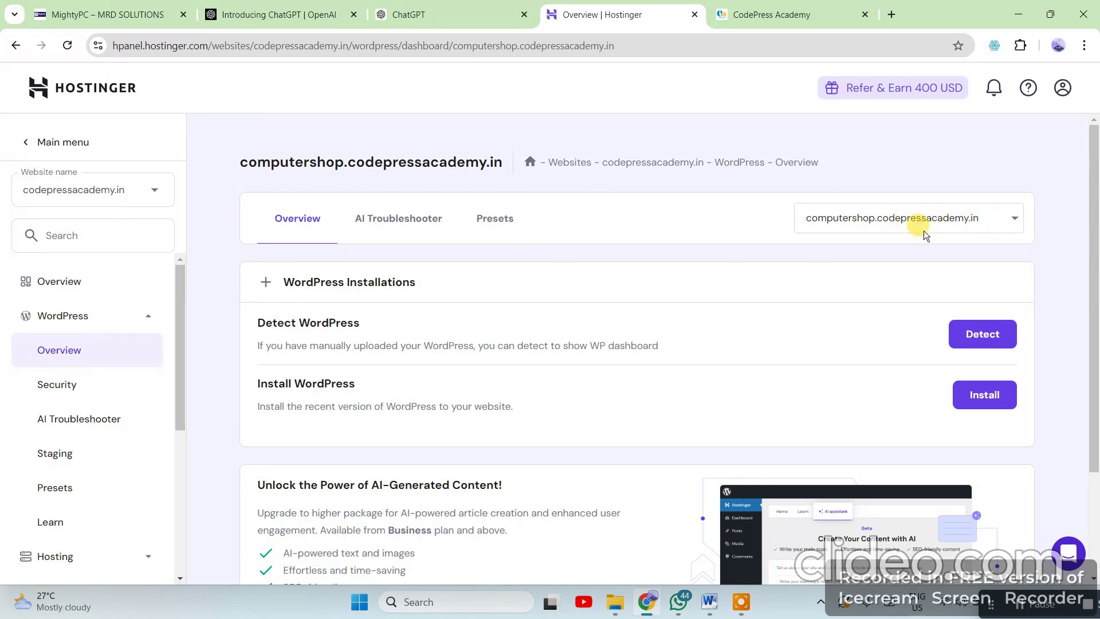
{"action": "scroll", "coordinate": [680, 418], "scroll_direction": "down", "scroll_amount": 3}
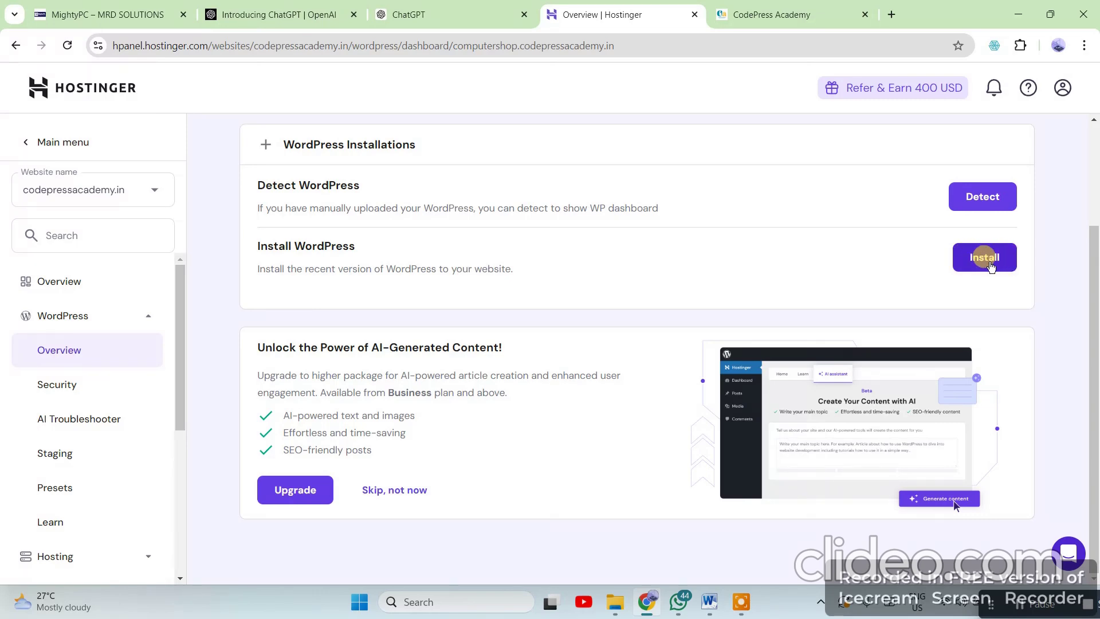
Start the WordPress install with title ComputerShopStore, the admin email as username, and an admin password
{"action": "left_click", "coordinate": [990, 264]}
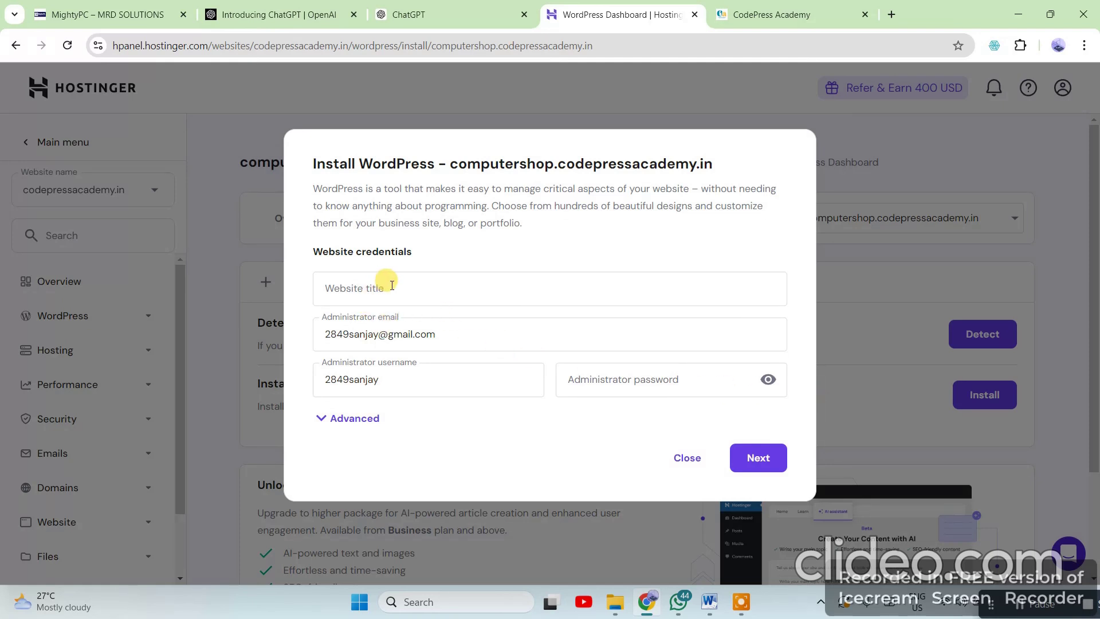
{"action": "left_click", "coordinate": [401, 287]}
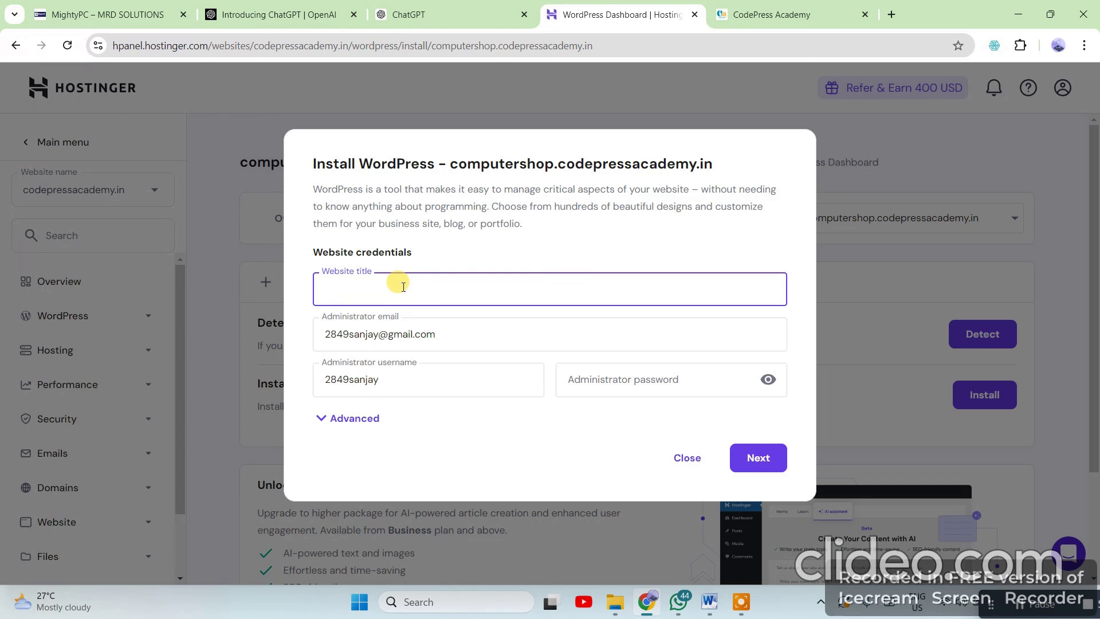
{"action": "type", "text": "ComputerShopStore"}
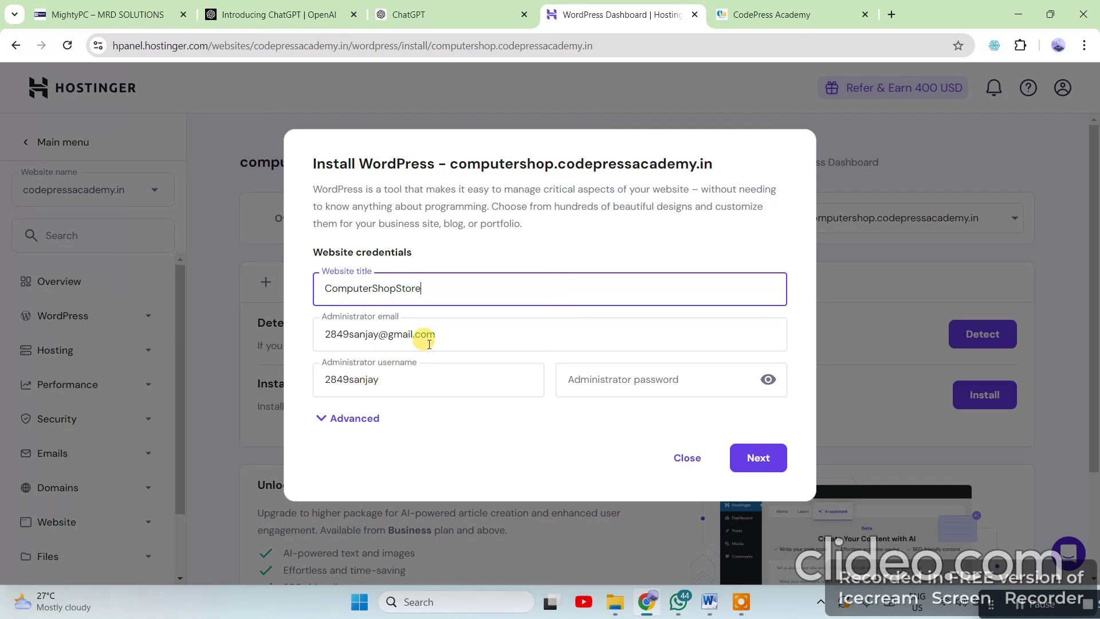
{"action": "key", "text": "Tab"}
{"action": "key", "text": "ctrl+c"}
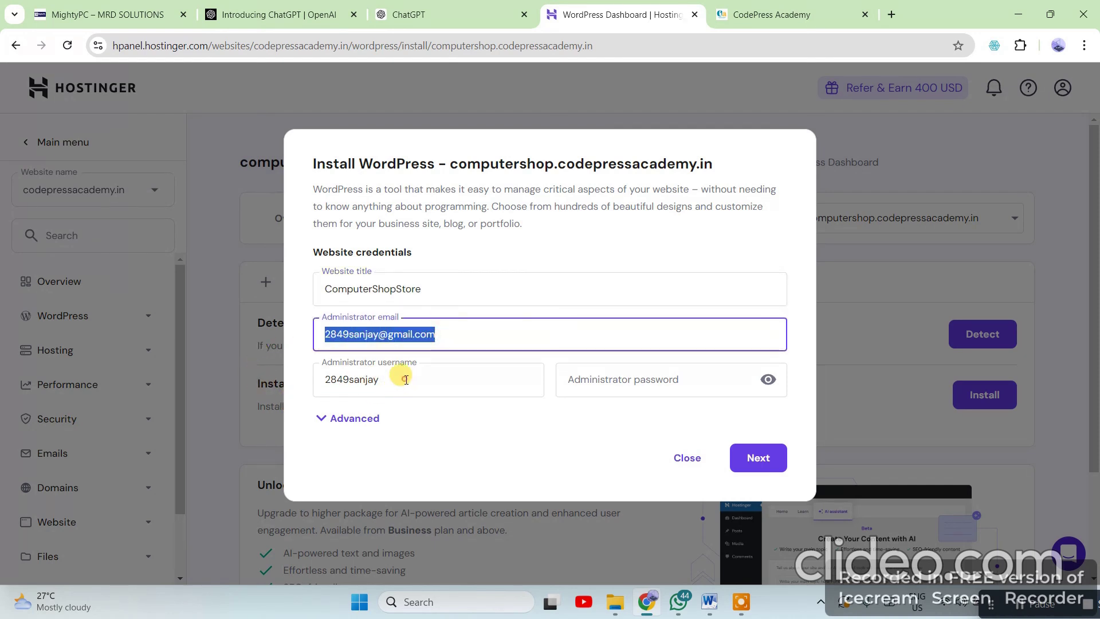
{"action": "key", "text": "Tab"}
{"action": "key", "text": "ctrl+v"}
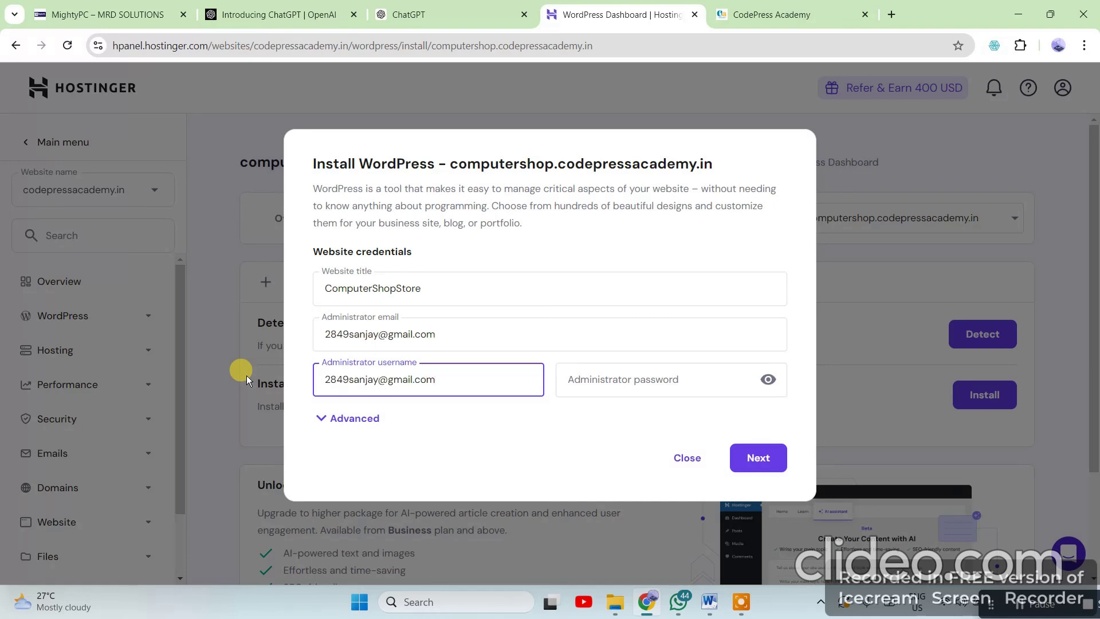
{"action": "left_click", "coordinate": [621, 375]}
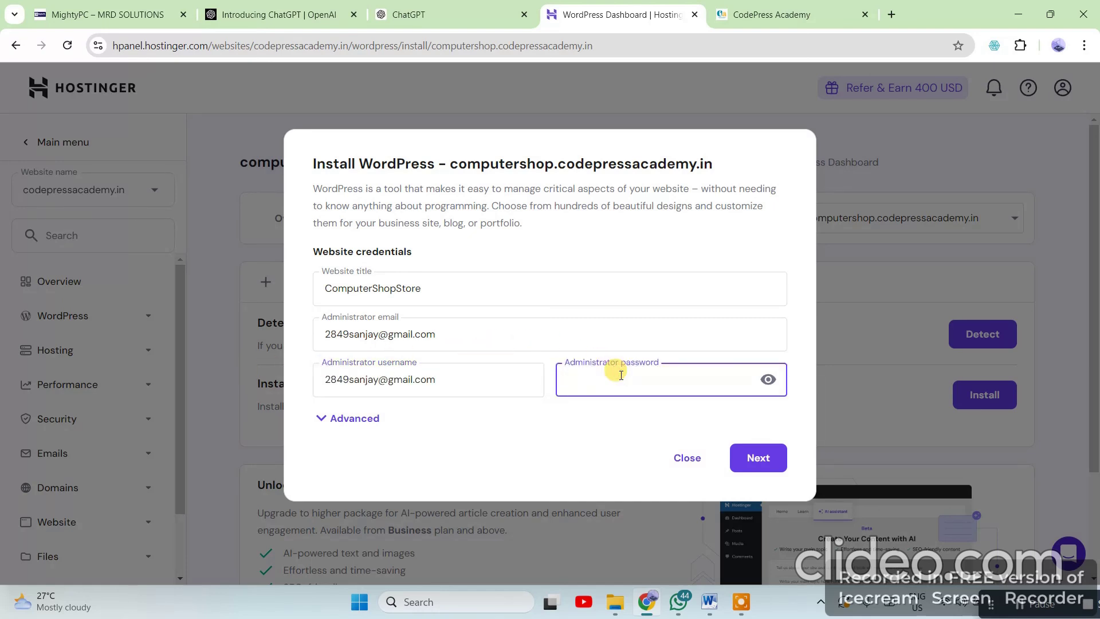
{"action": "type", "text": "Co"}
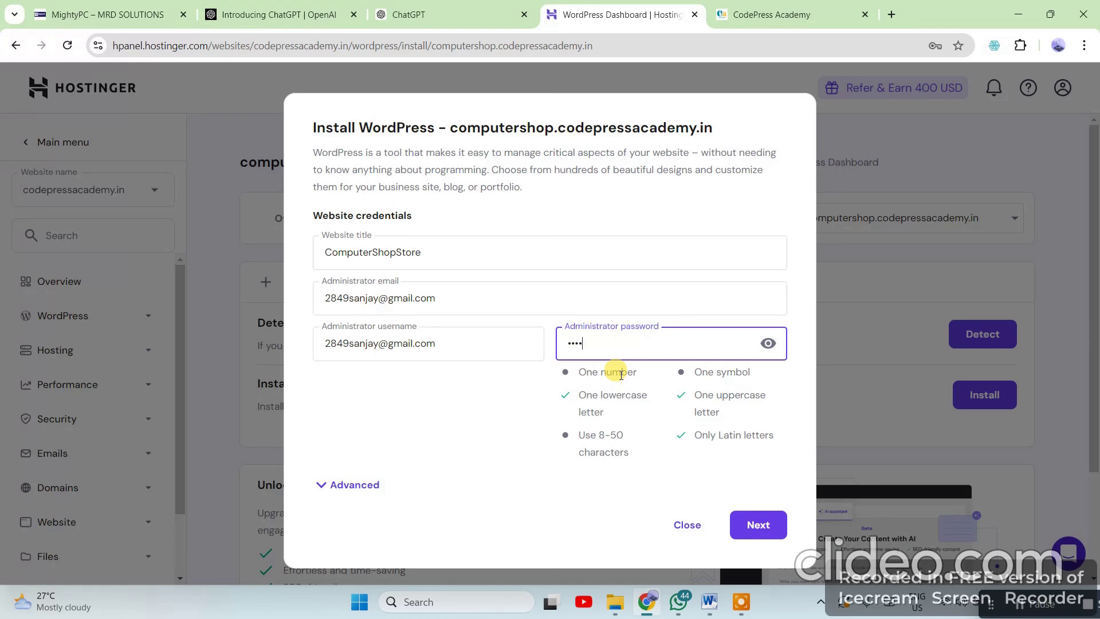
{"action": "type", "text": "•••••••"}
Advance to the version step and start the WordPress install on computershop.codepressacademy.in
{"action": "left_click", "coordinate": [757, 526]}
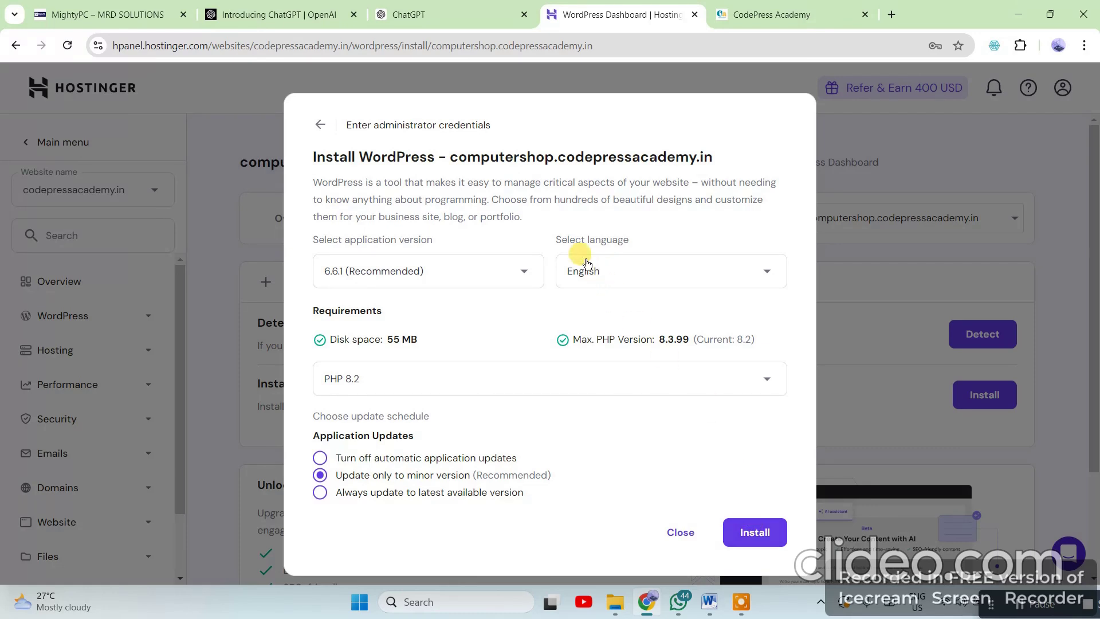
{"action": "left_click_drag", "start_coordinate": [446, 158], "coordinate": [726, 167]}
{"action": "key", "text": "ctrl+c"}
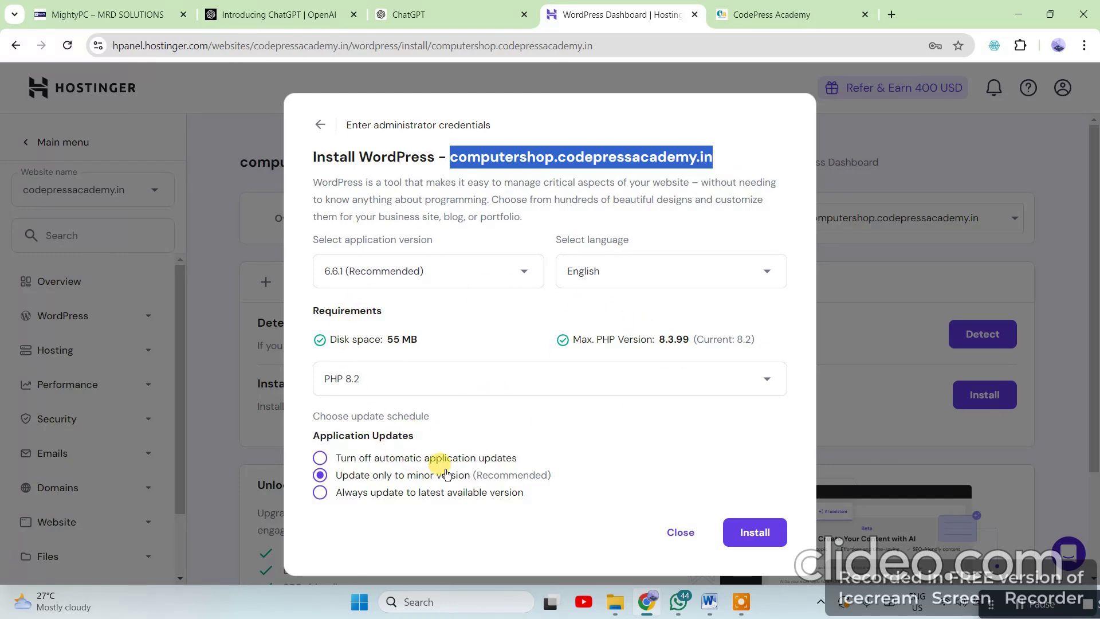
{"action": "left_click", "coordinate": [755, 533]}
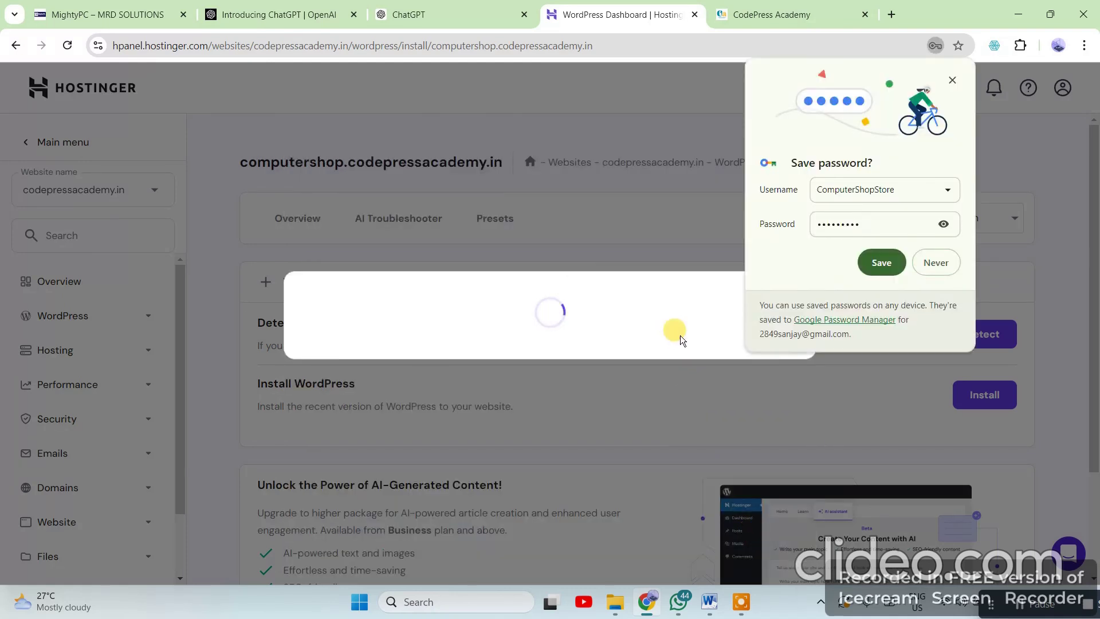
{"action": "left_click", "coordinate": [934, 263]}
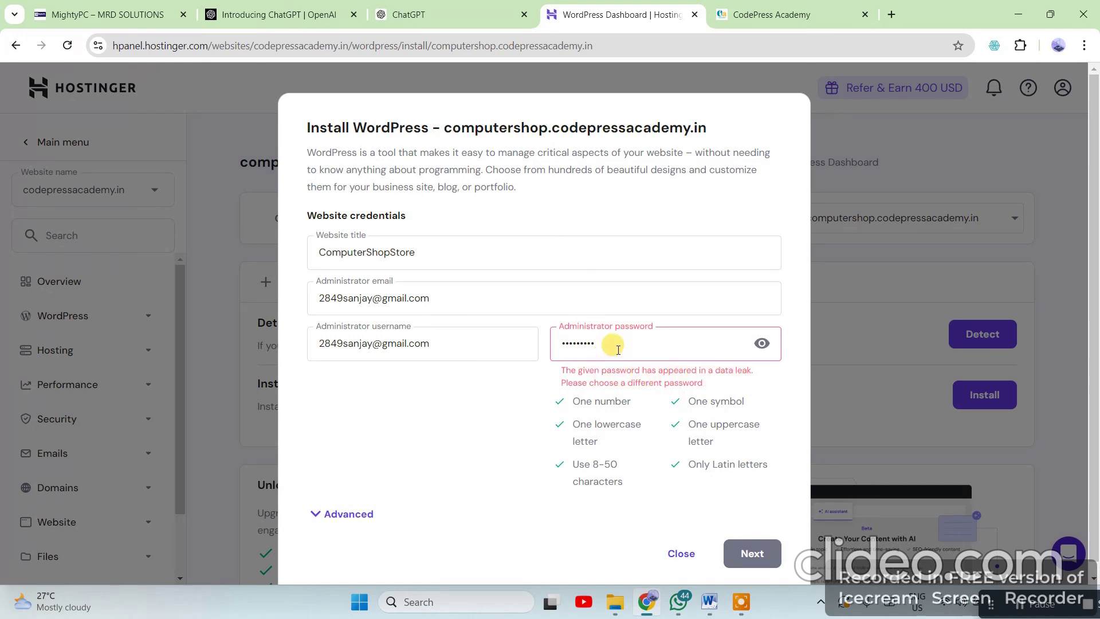
Replace the leaked admin password with a new one and relaunch the WordPress 6.6.1 English install
{"action": "left_click_drag", "start_coordinate": [618, 350], "coordinate": [507, 359]}
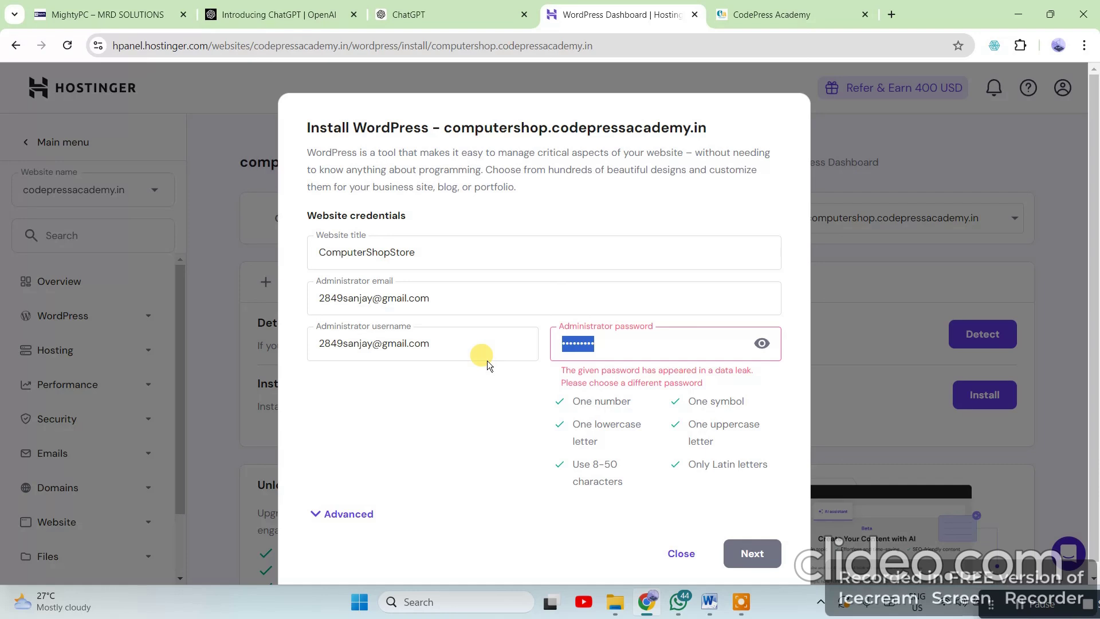
{"action": "type", "text": "••"}
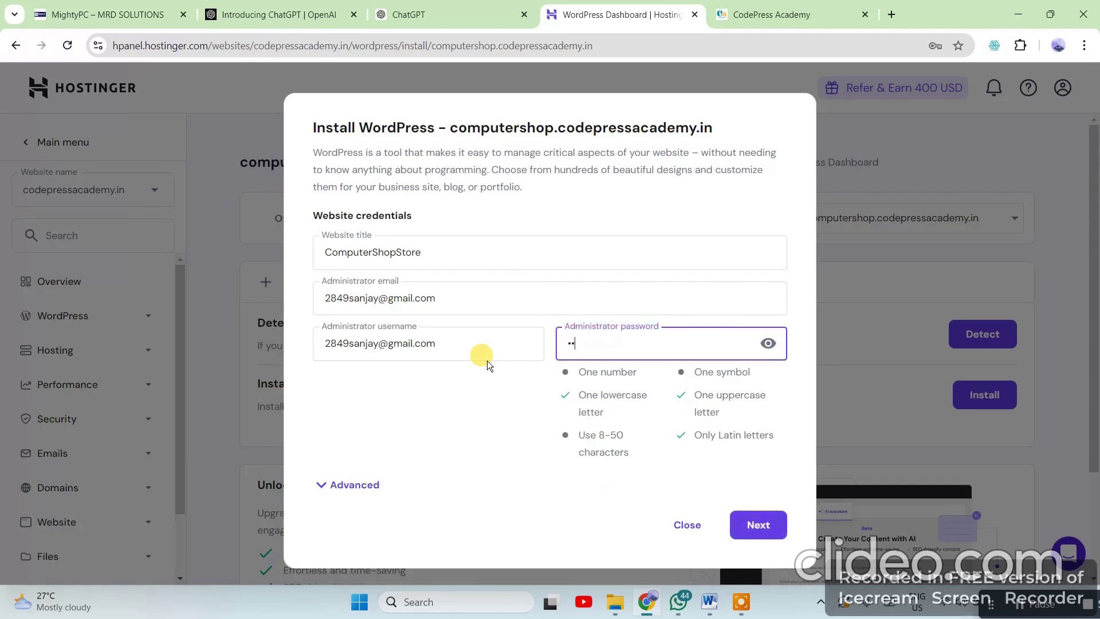
{"action": "type", "text": "•••••••••"}
{"action": "left_click", "coordinate": [760, 526]}
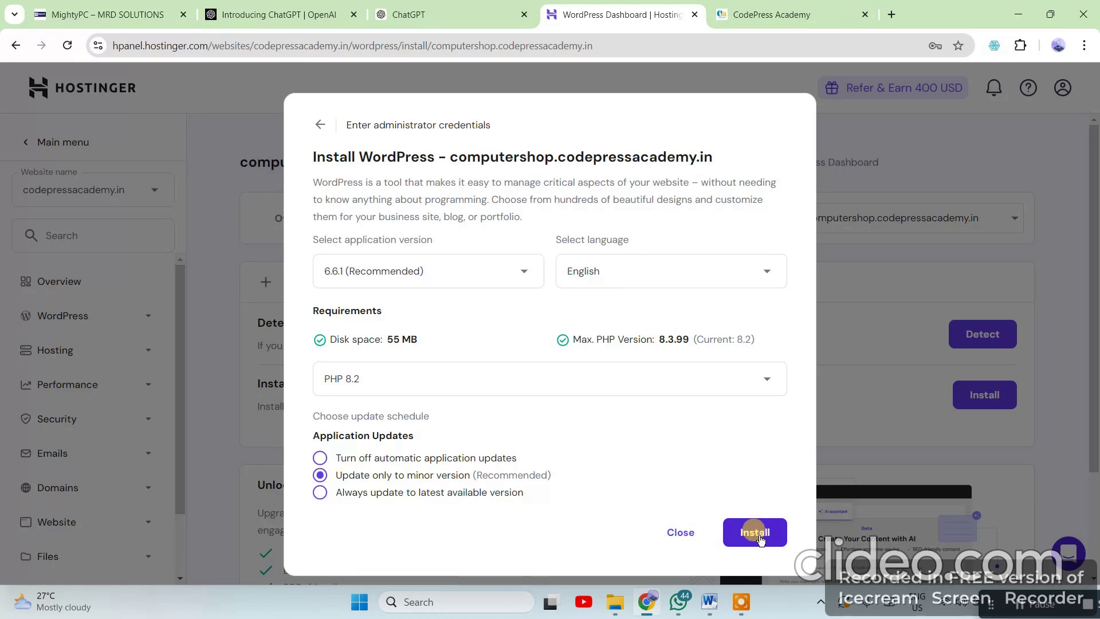
{"action": "left_click", "coordinate": [758, 535]}
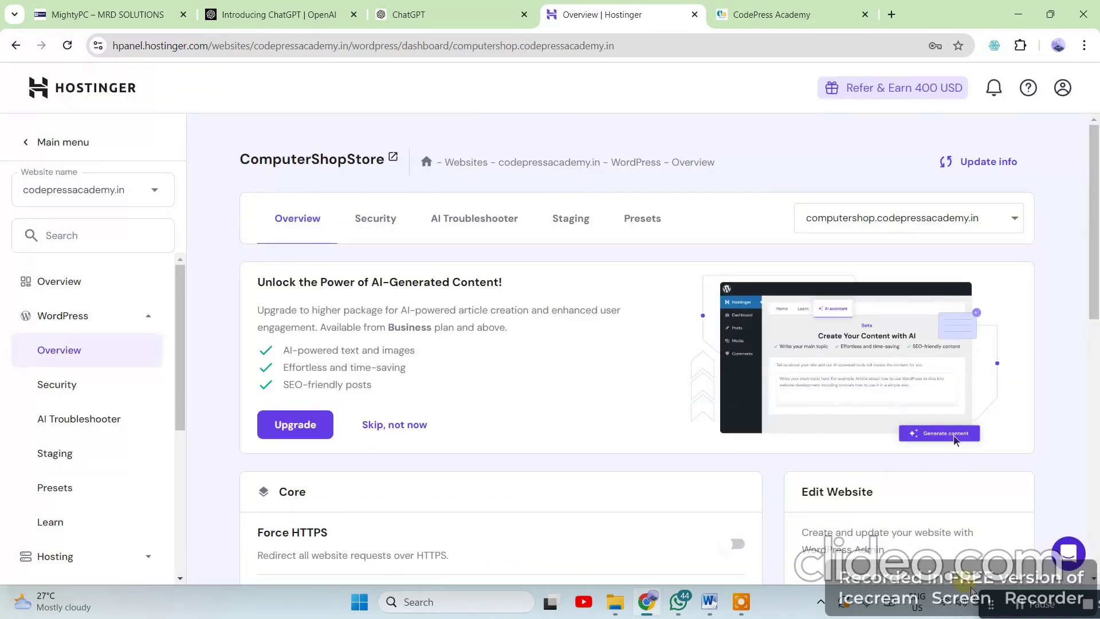
{"action": "scroll", "coordinate": [653, 450], "scroll_direction": "down", "scroll_amount": 5}
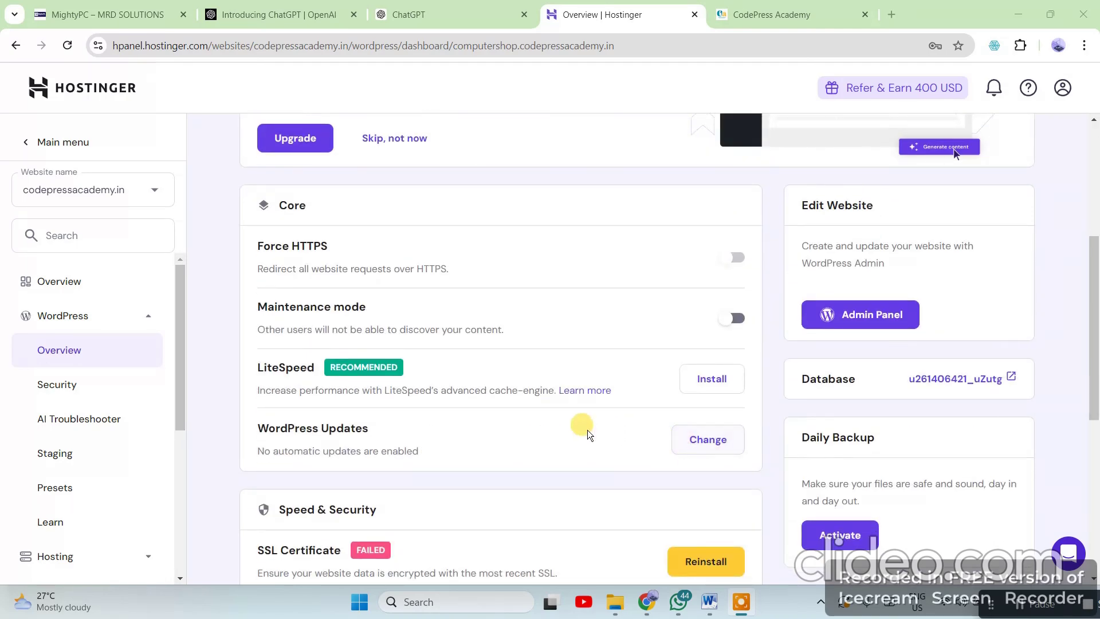
{"action": "scroll", "coordinate": [696, 444], "scroll_direction": "up", "scroll_amount": 3}
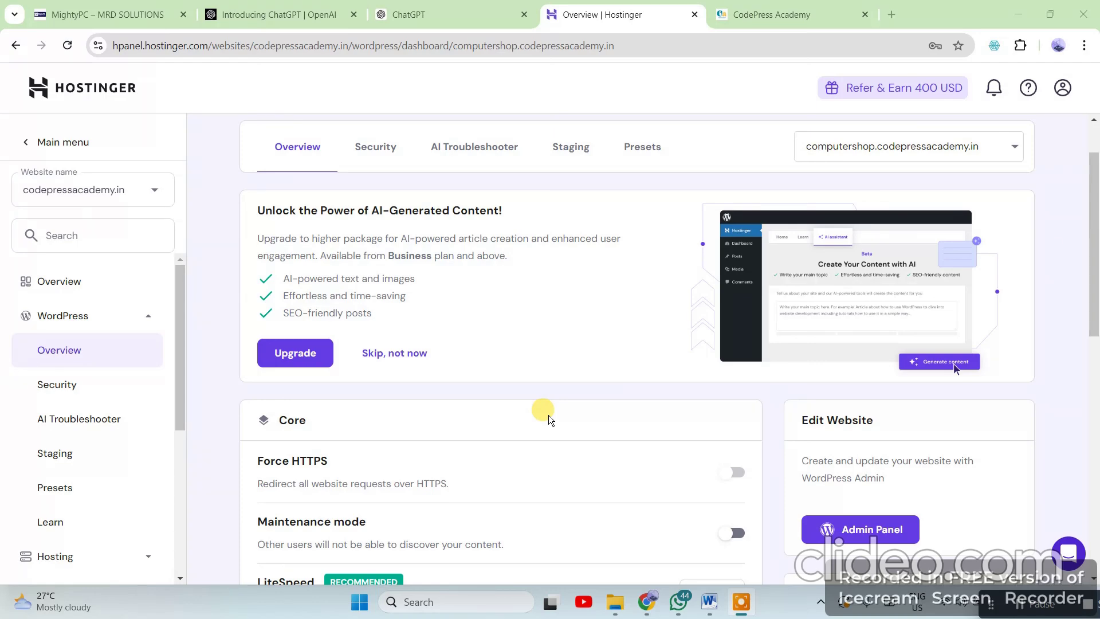
{"action": "scroll", "coordinate": [694, 366], "scroll_direction": "down", "scroll_amount": 8}
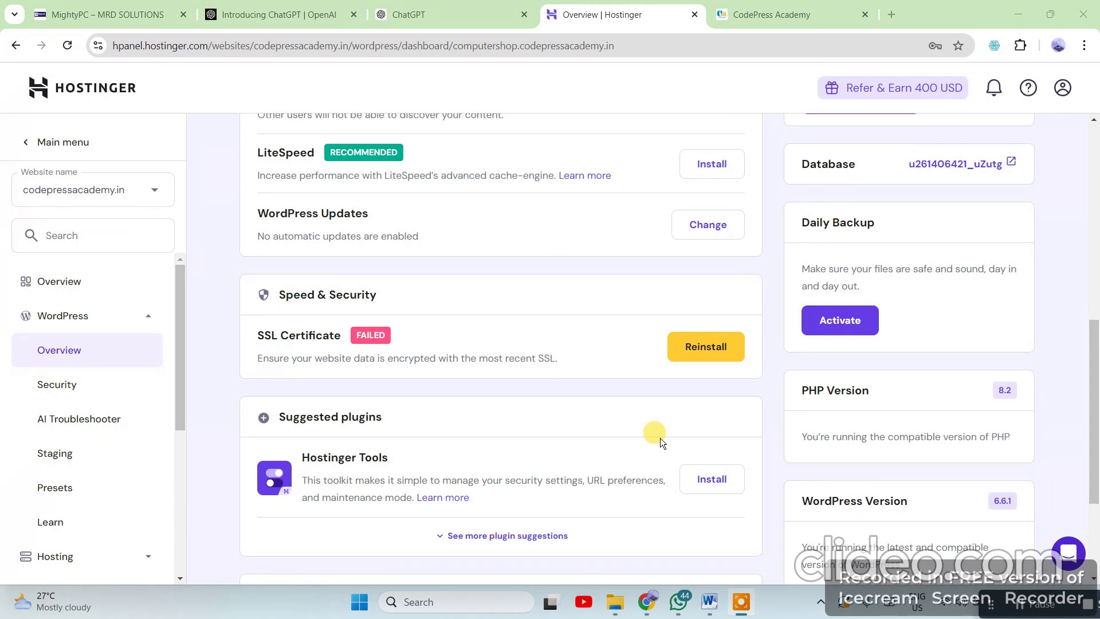
{"action": "scroll", "coordinate": [637, 470], "scroll_direction": "up", "scroll_amount": 1}
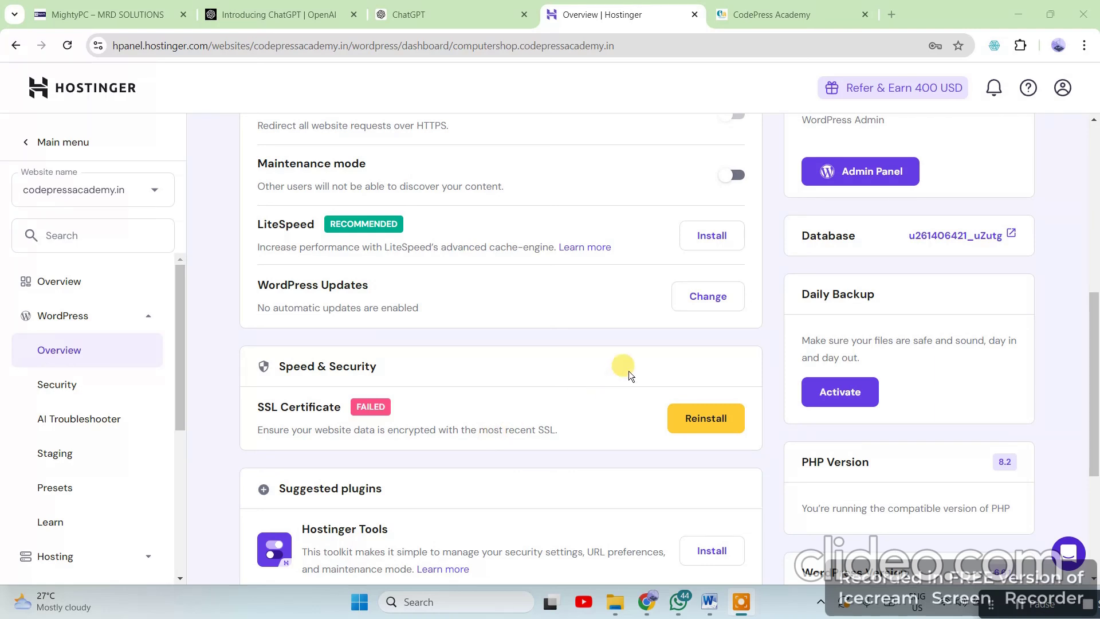
{"action": "scroll", "coordinate": [628, 370], "scroll_direction": "up", "scroll_amount": 1}
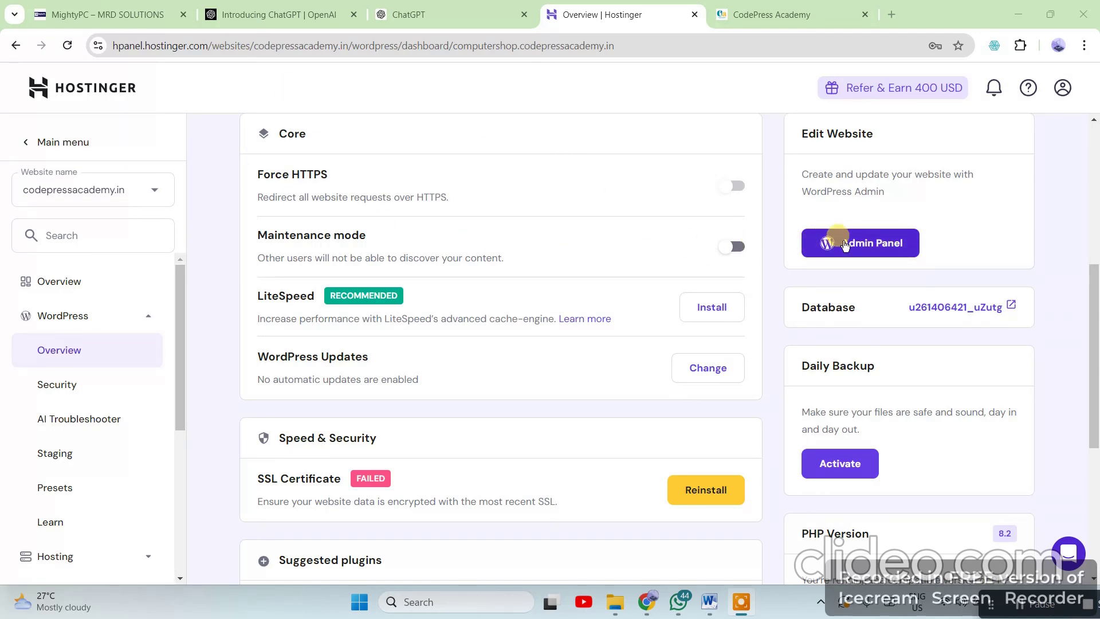
{"action": "left_click_drag", "start_coordinate": [970, 236], "coordinate": [839, 244]}
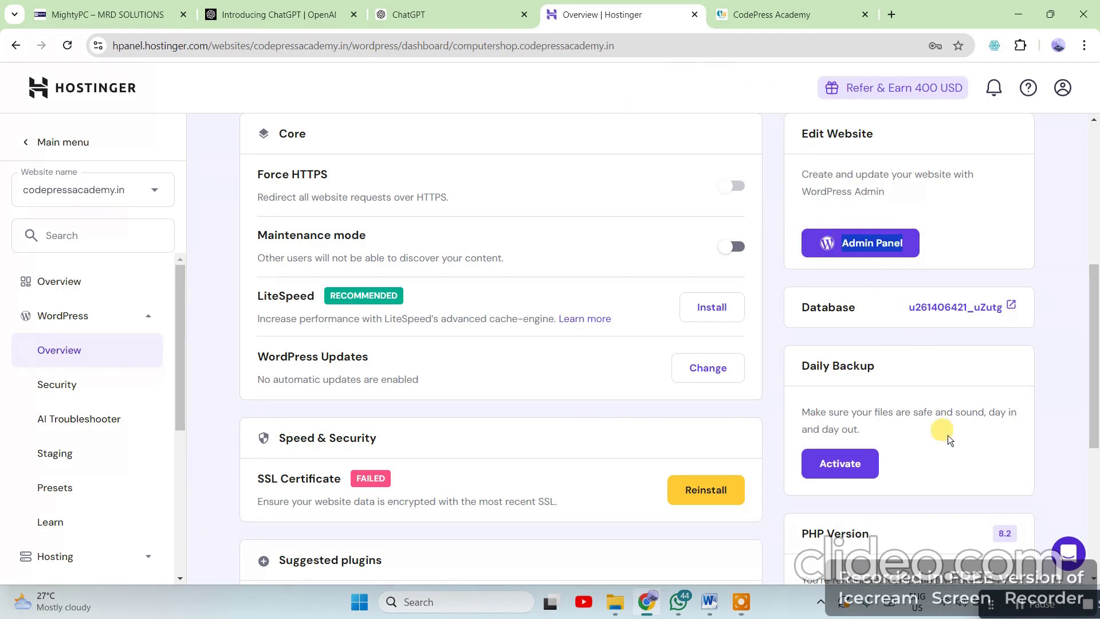
{"action": "scroll", "coordinate": [945, 429], "scroll_direction": "up", "scroll_amount": 6}
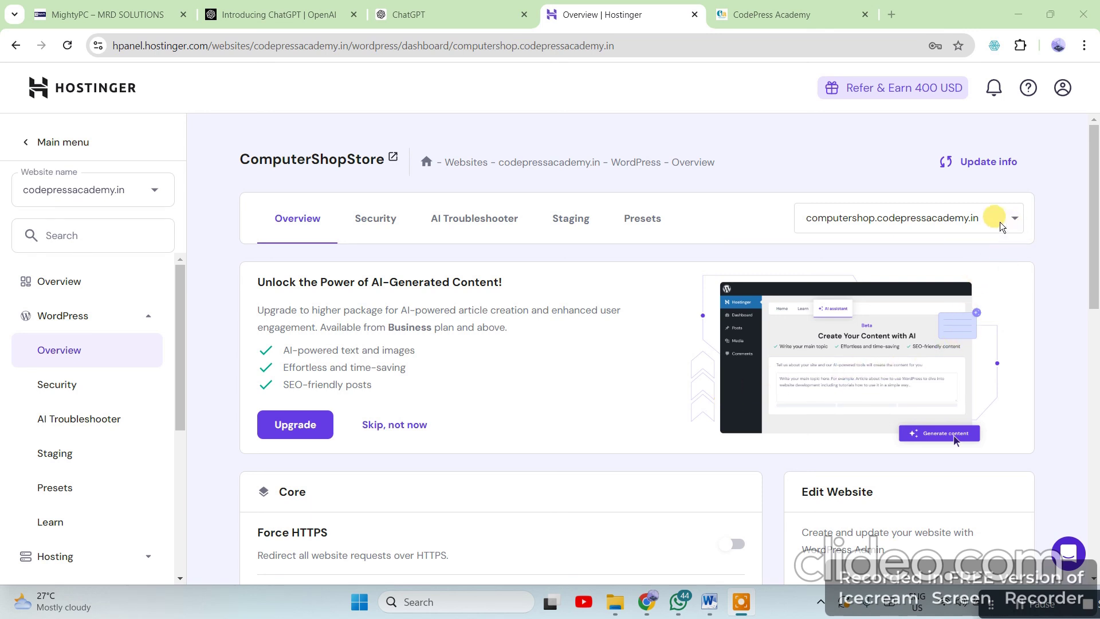
{"action": "left_click_drag", "start_coordinate": [999, 218], "coordinate": [831, 26]}
{"action": "left_click", "coordinate": [275, 49]}
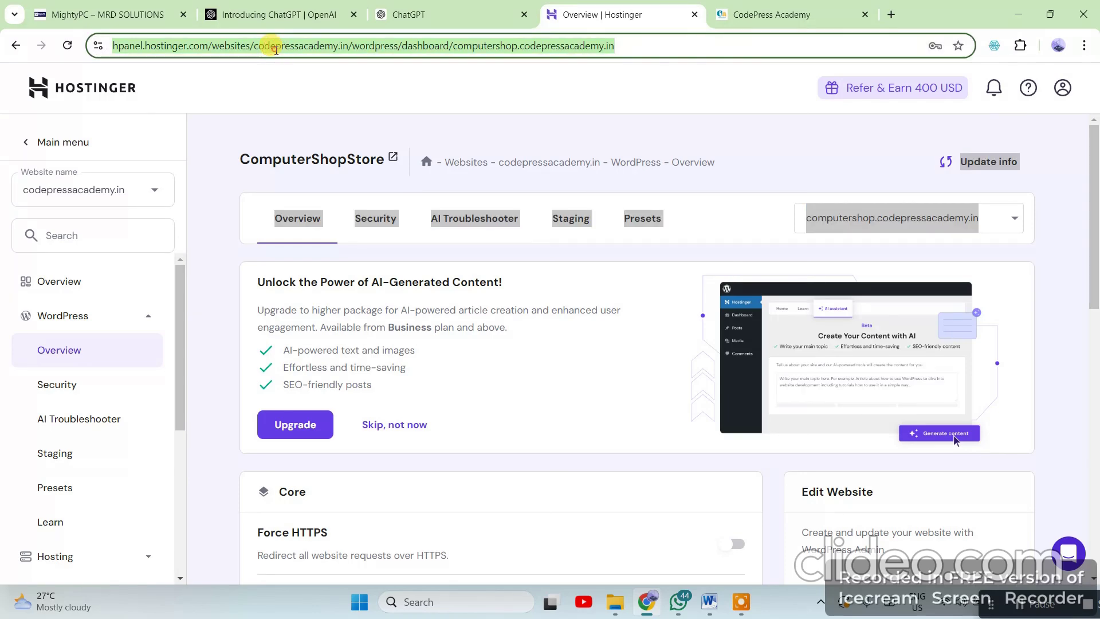
Load computershop.codepressacademy.in in a new tab and select the ComputerShopStore site title
{"action": "left_click", "coordinate": [788, 15]}
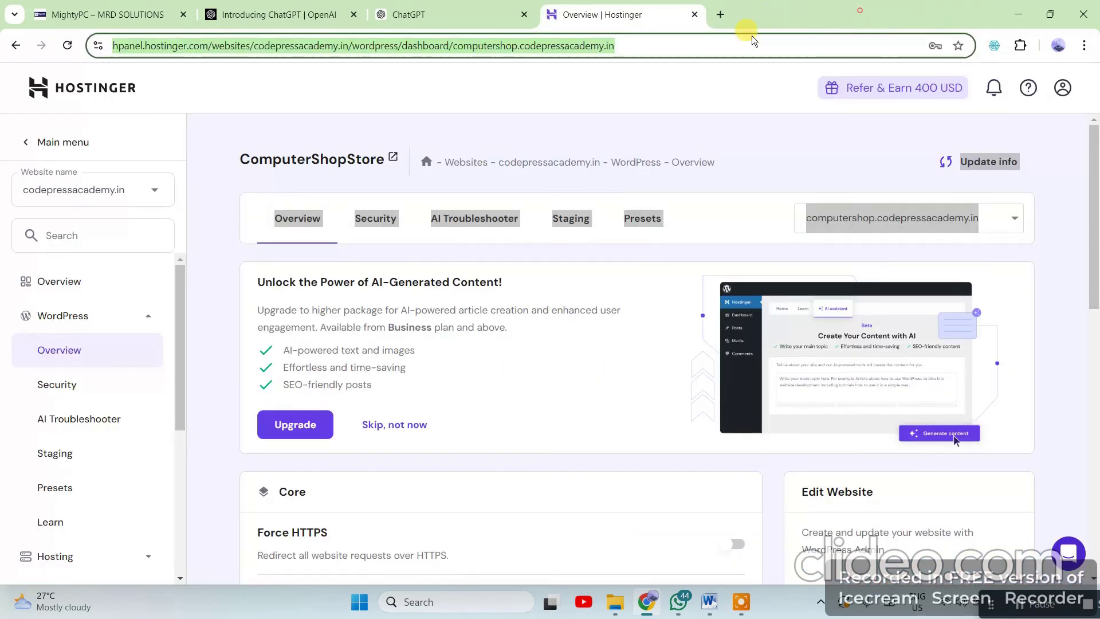
{"action": "left_click", "coordinate": [720, 14]}
{"action": "key", "text": "ctrl+v"}
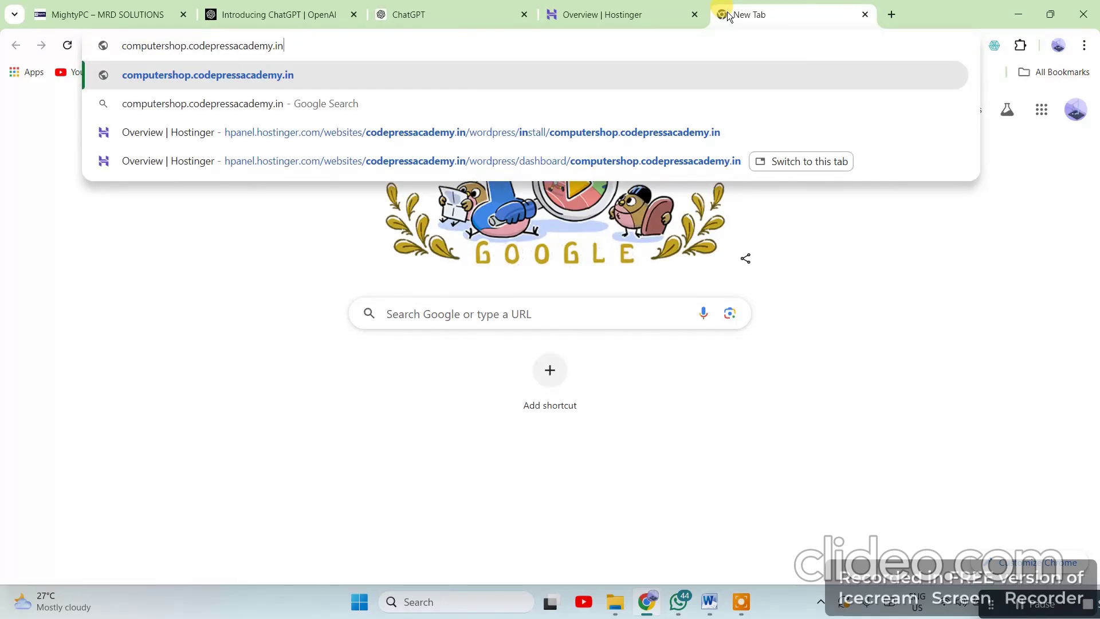
{"action": "key", "text": "Return"}
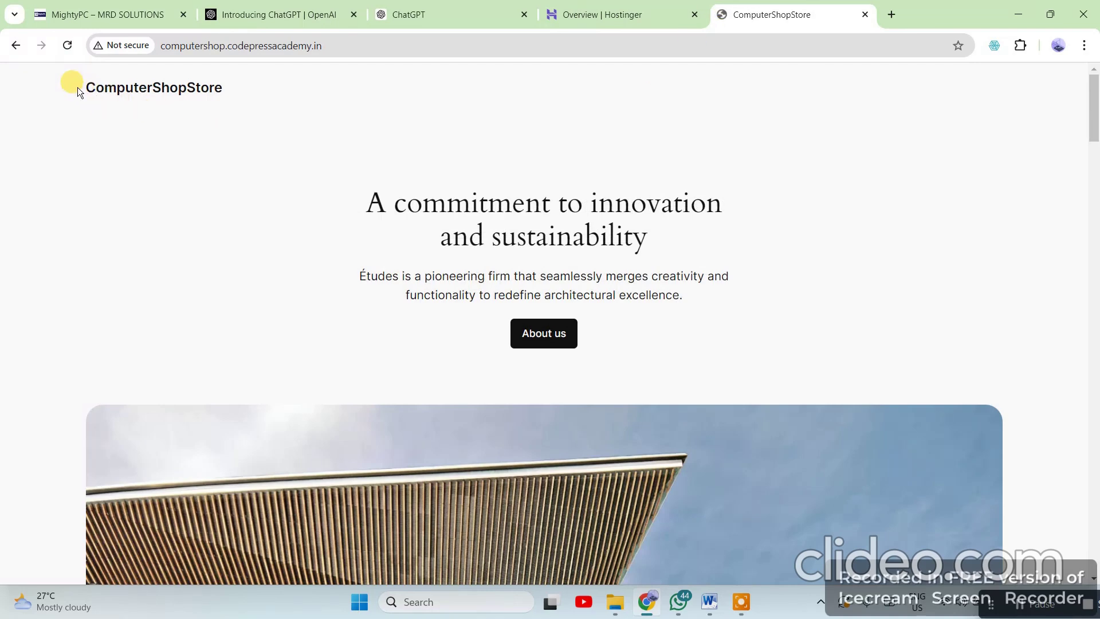
{"action": "left_click_drag", "start_coordinate": [77, 87], "coordinate": [253, 109]}
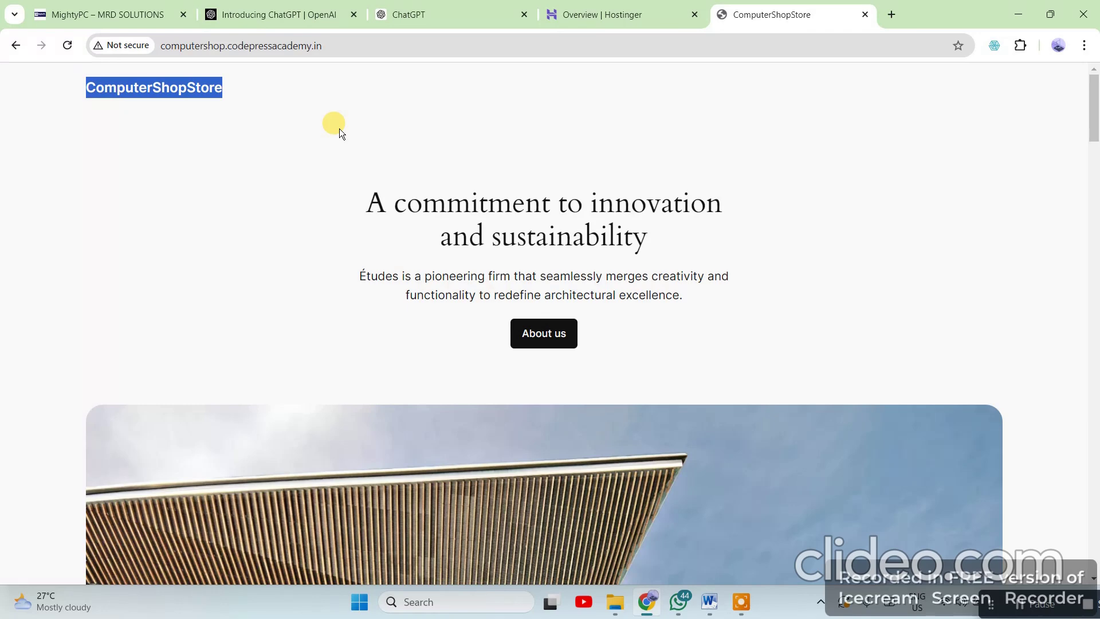
{"action": "left_click", "coordinate": [190, 125]}
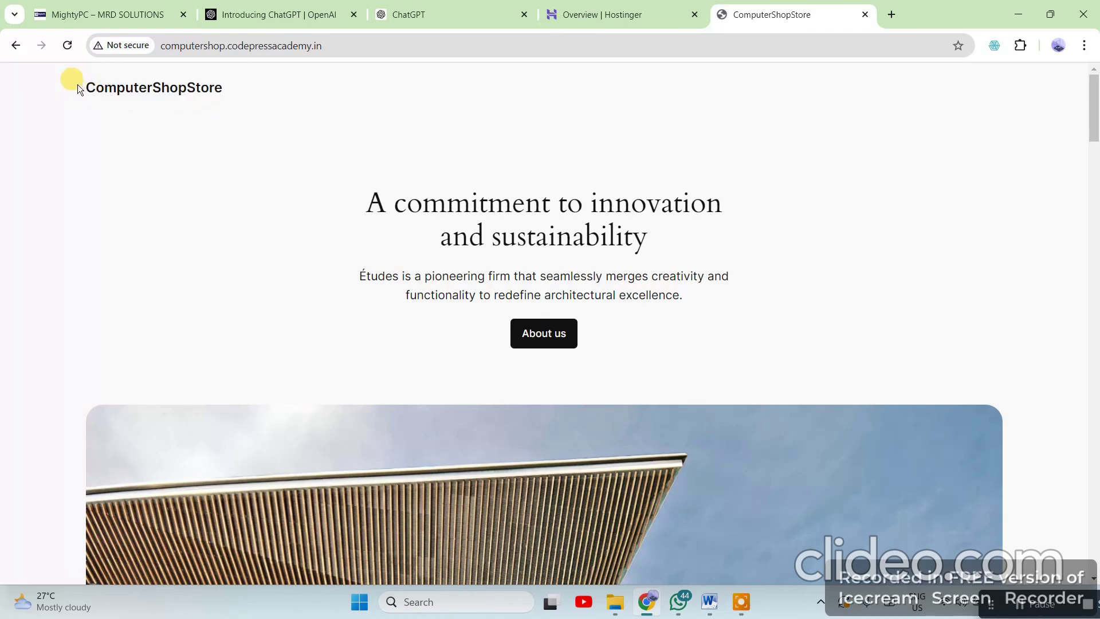
{"action": "left_click_drag", "start_coordinate": [78, 84], "coordinate": [280, 111]}
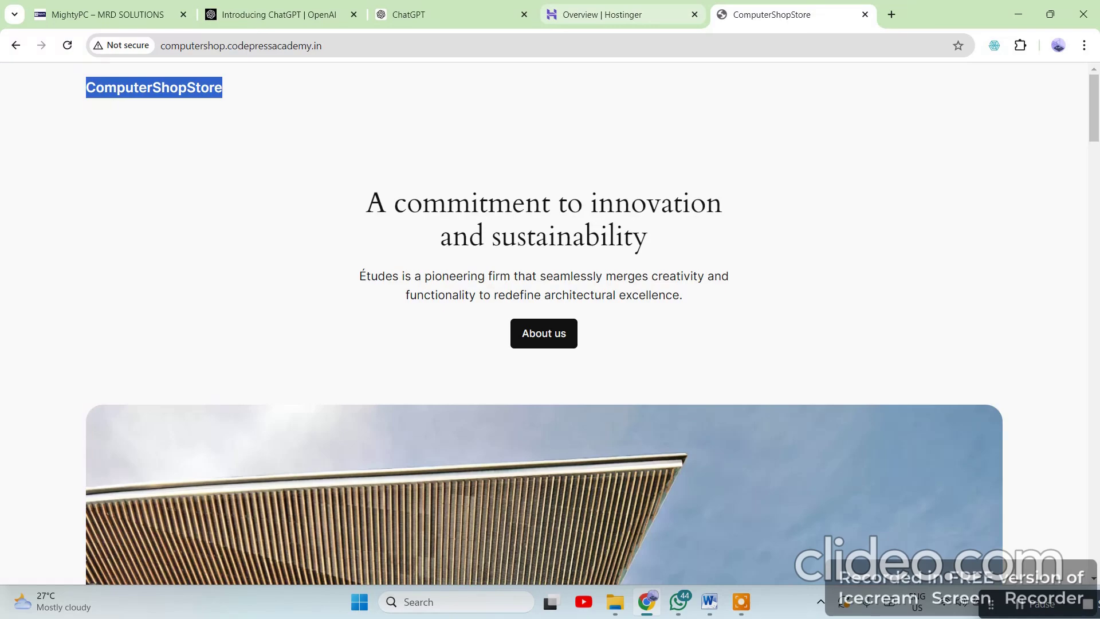
Review the Hostinger site overview's status, compare with the live site, and return to the overview
{"action": "left_click", "coordinate": [599, 14]}
{"action": "scroll", "coordinate": [673, 297], "scroll_direction": "down", "scroll_amount": 7}
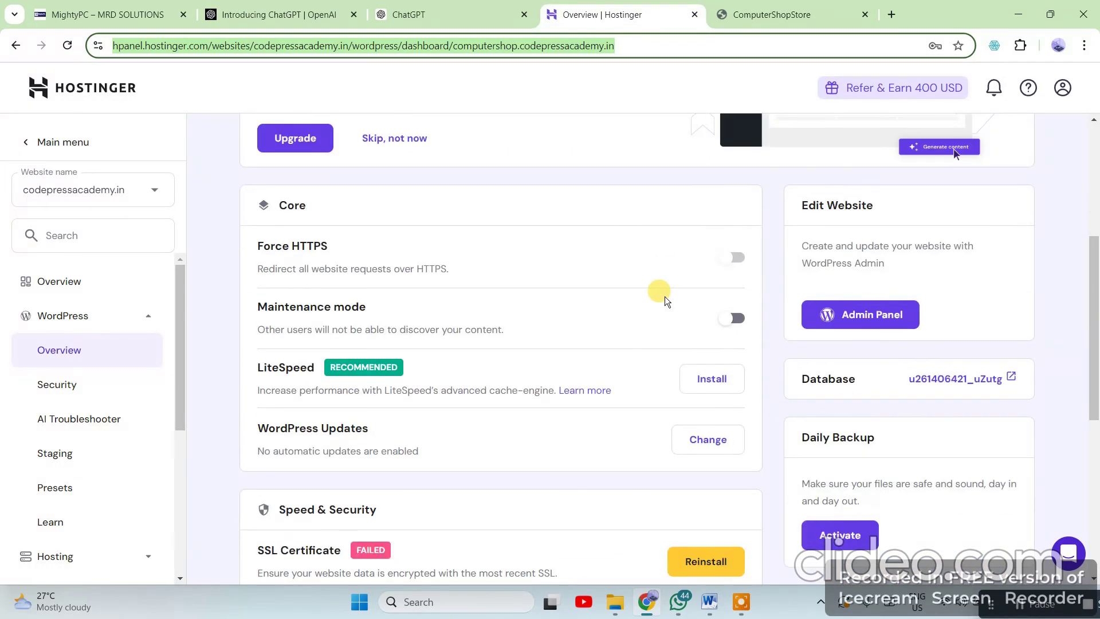
{"action": "scroll", "coordinate": [650, 302], "scroll_direction": "down", "scroll_amount": 2}
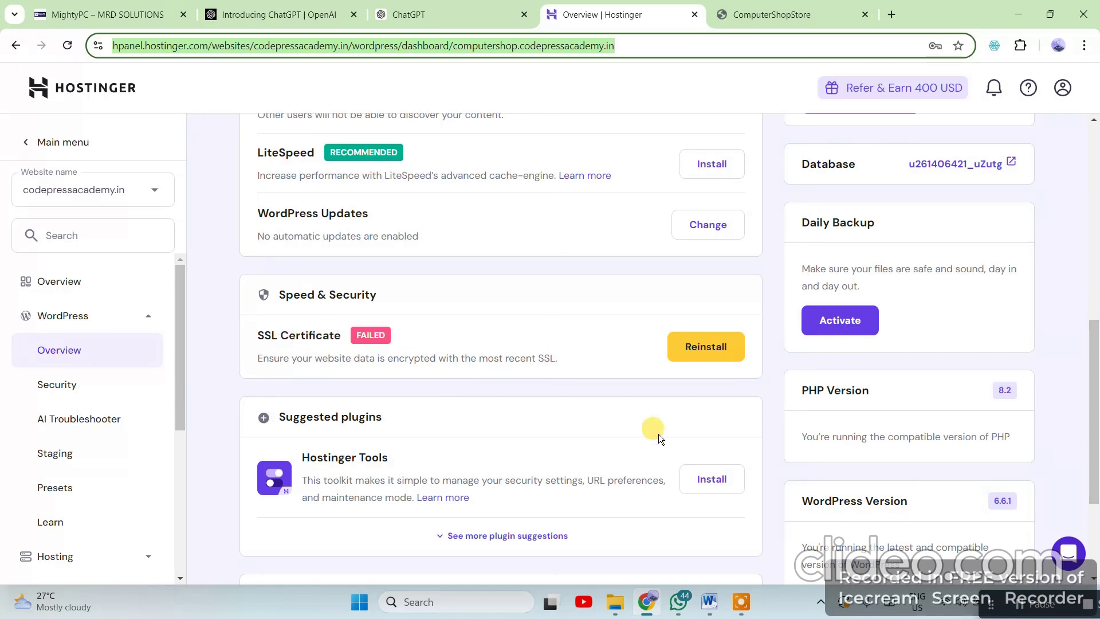
{"action": "scroll", "coordinate": [658, 434], "scroll_direction": "up", "scroll_amount": 2}
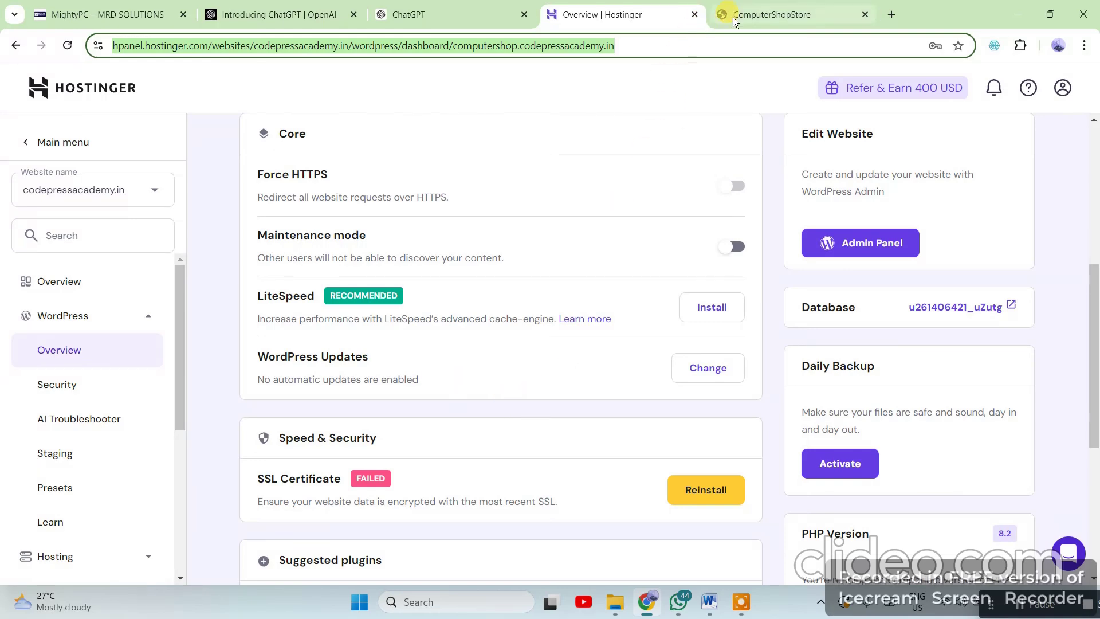
{"action": "left_click", "coordinate": [771, 15]}
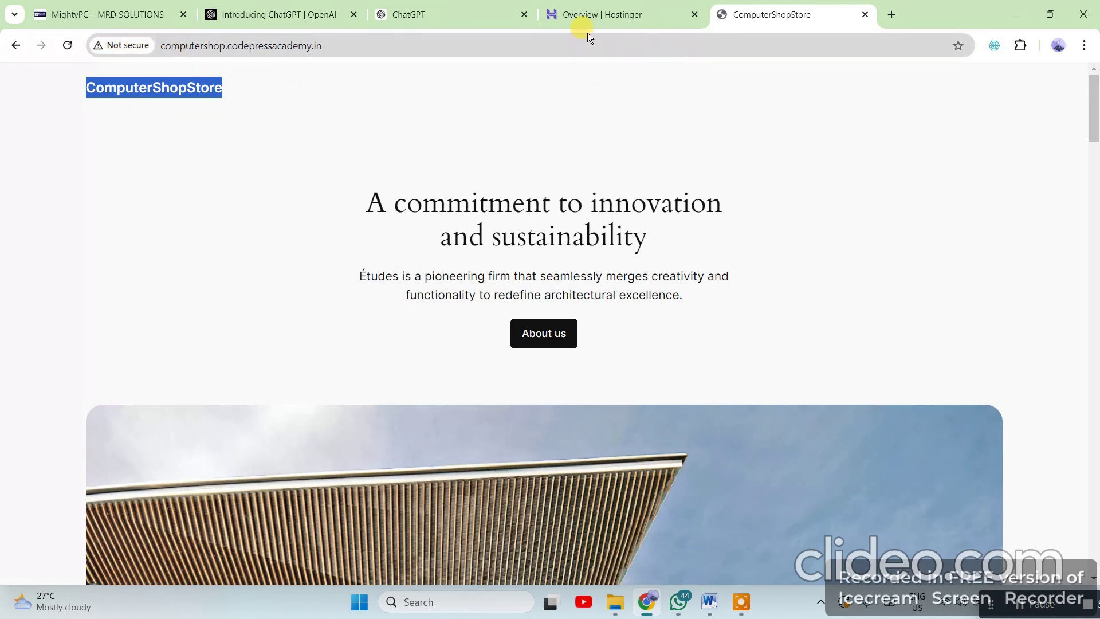
{"action": "left_click", "coordinate": [568, 16]}
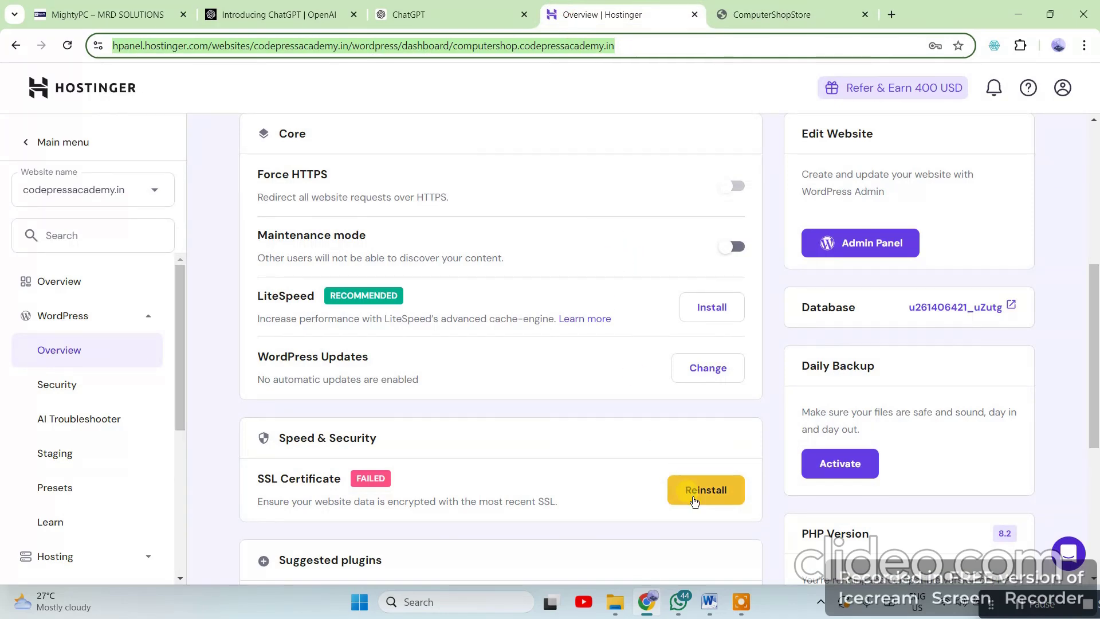
Reinstall the failed SSL certificate for computershop.codepressacademy.in, then view the live site
{"action": "scroll", "coordinate": [706, 487], "scroll_direction": "down", "scroll_amount": 3}
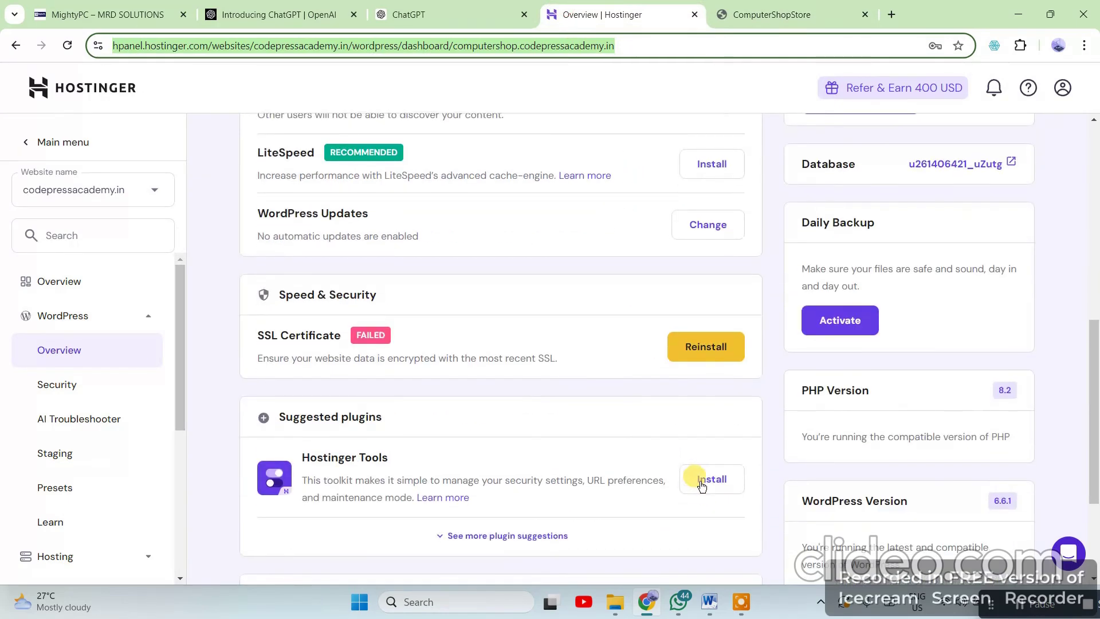
{"action": "left_click", "coordinate": [716, 351]}
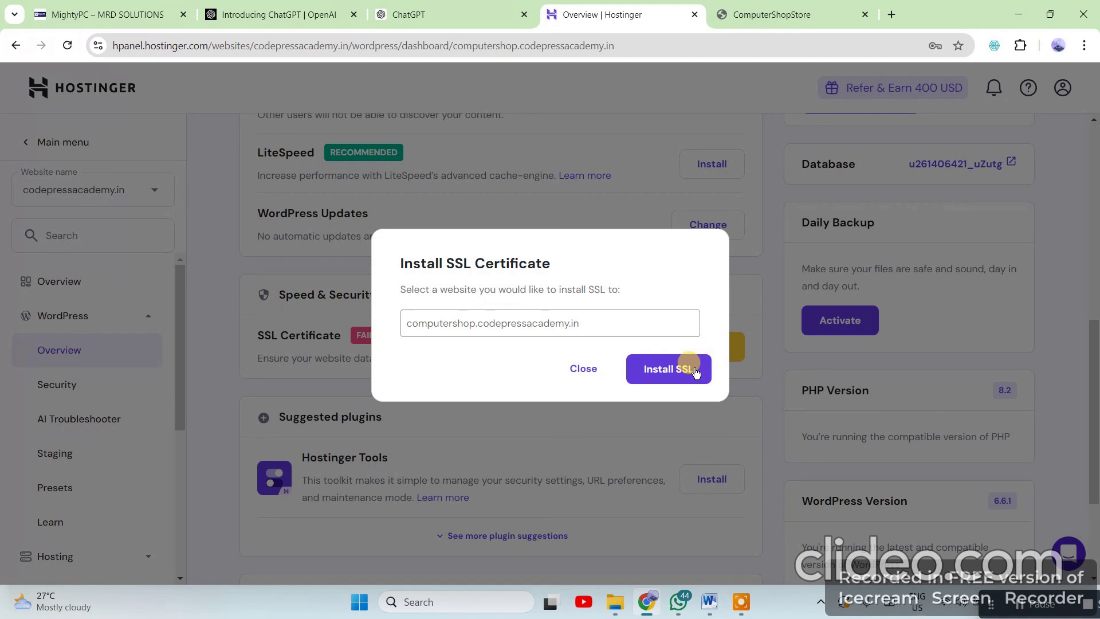
{"action": "left_click", "coordinate": [681, 383]}
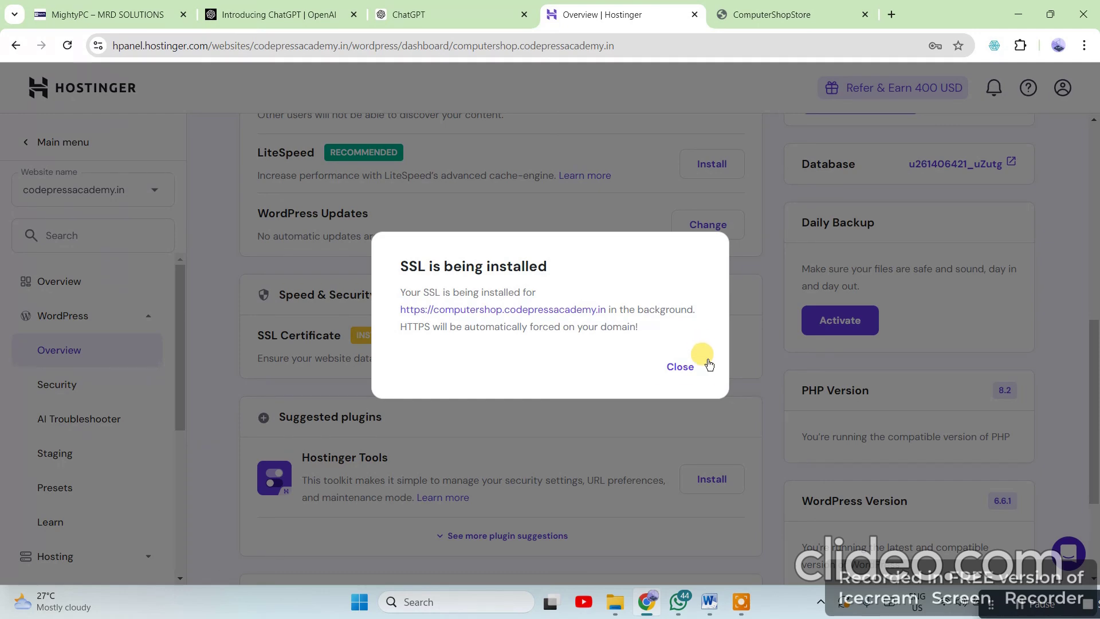
{"action": "left_click", "coordinate": [681, 367]}
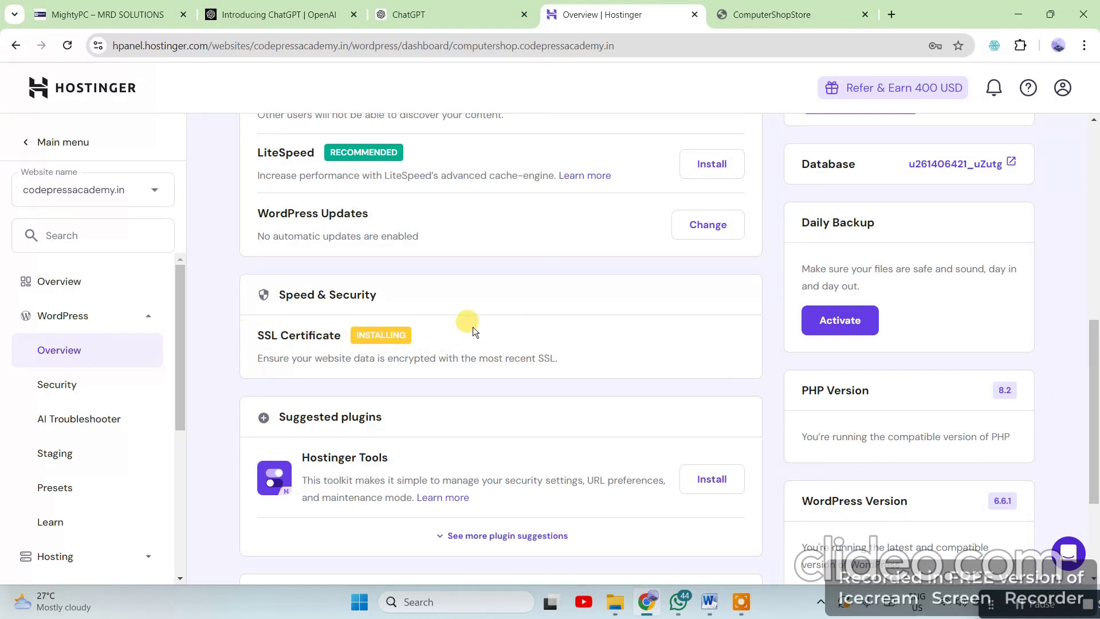
{"action": "left_click", "coordinate": [731, 25]}
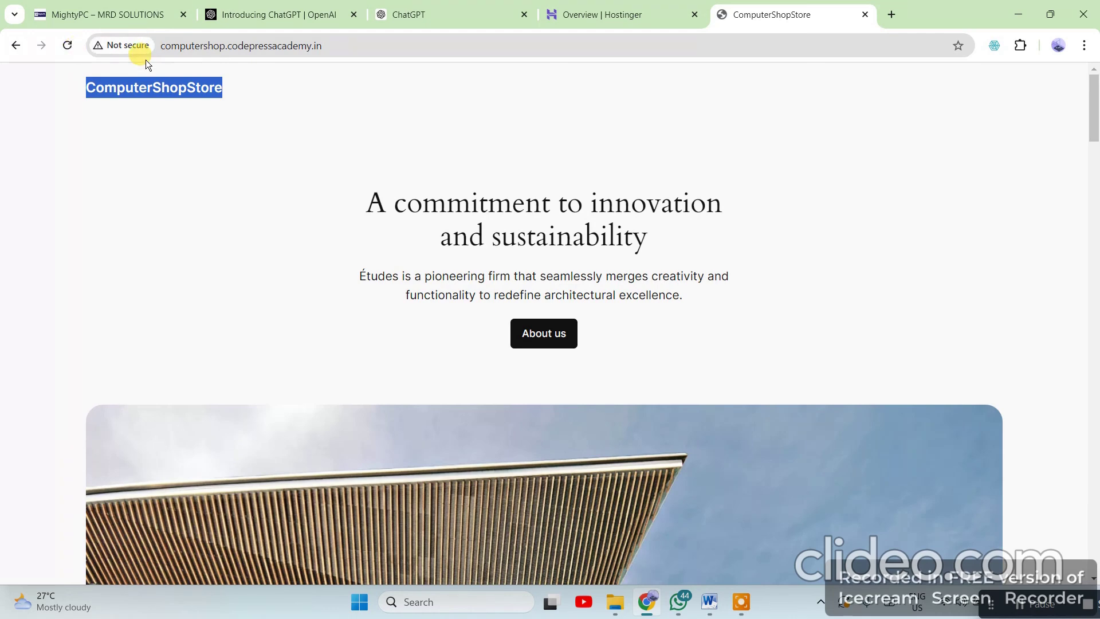
Reload computershop.codepressacademy.in and inspect its secure-connection error
{"action": "left_click", "coordinate": [67, 45]}
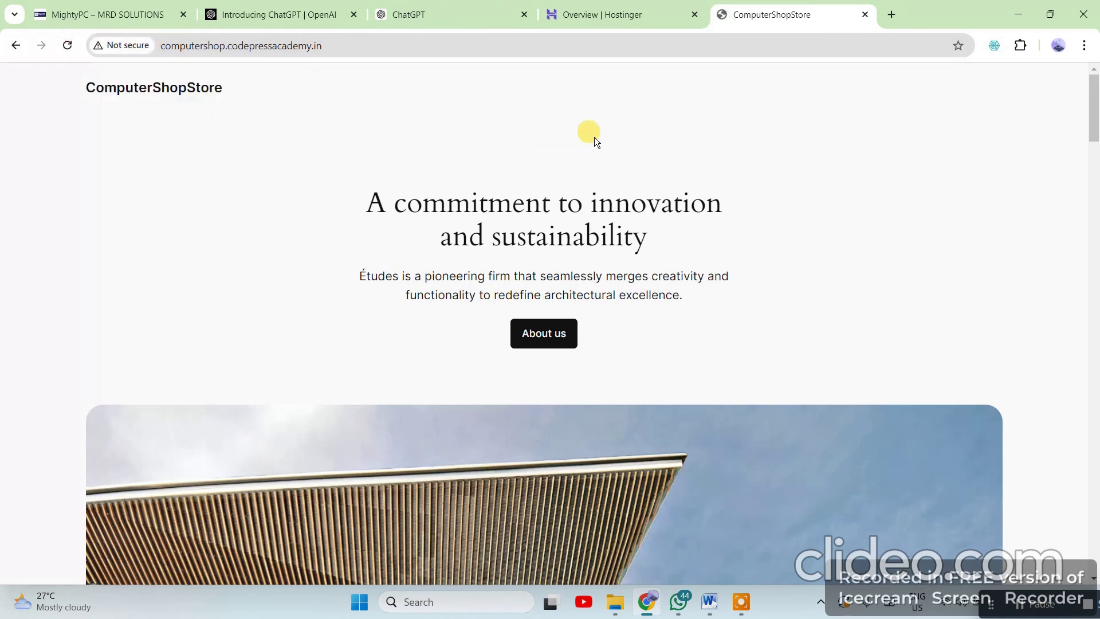
{"action": "left_click", "coordinate": [281, 48]}
{"action": "key", "text": "Return"}
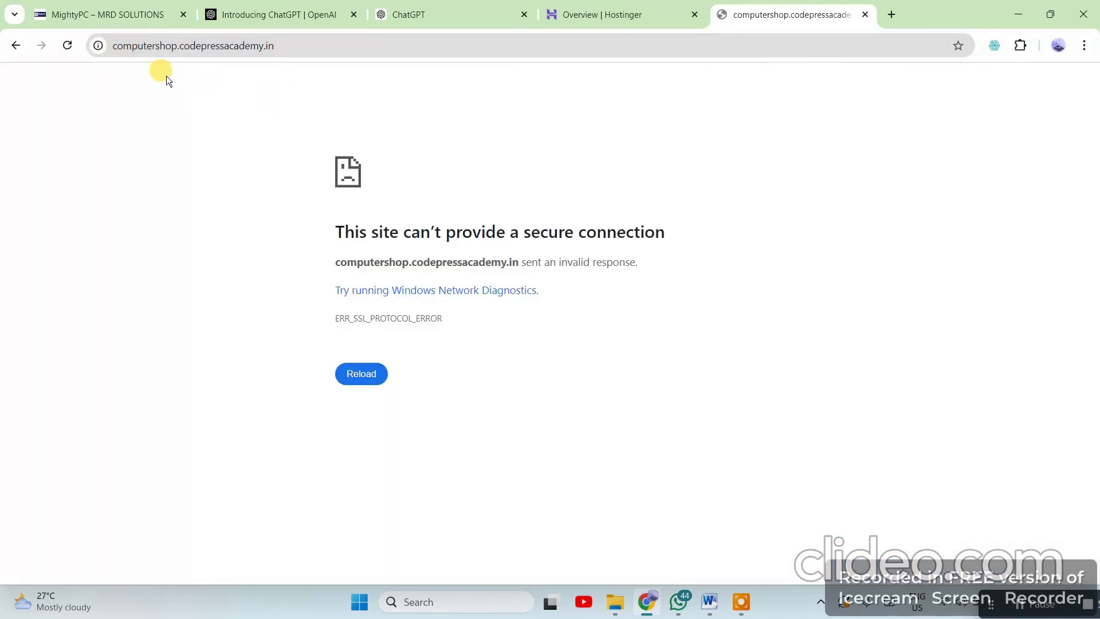
{"action": "left_click", "coordinate": [225, 50]}
{"action": "left_click_drag", "start_coordinate": [668, 229], "coordinate": [641, 232]}
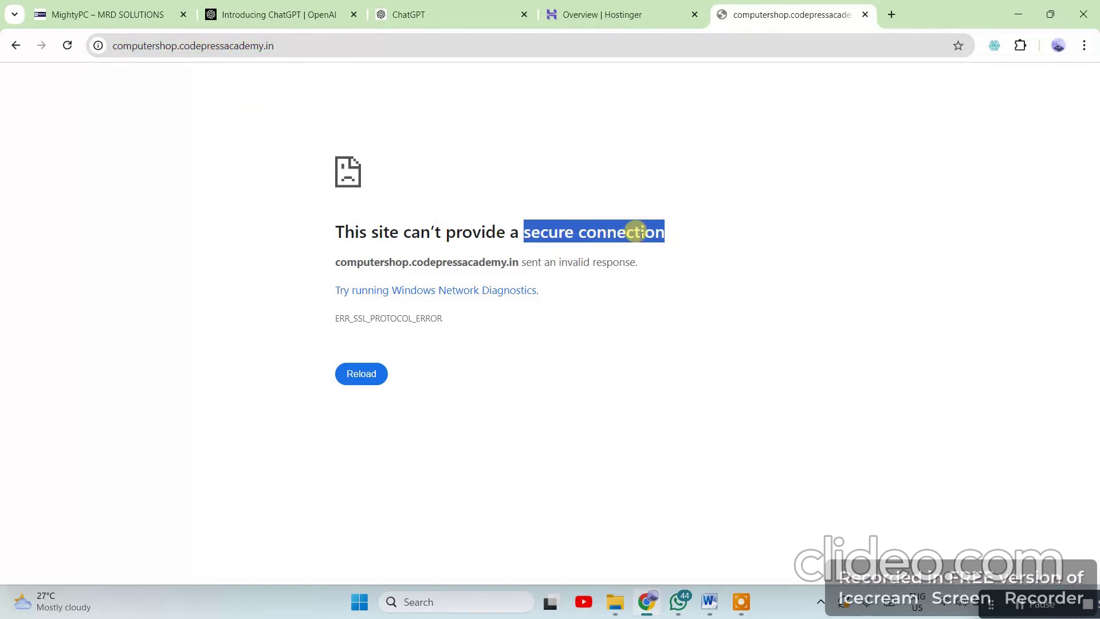
{"action": "left_click", "coordinate": [156, 48]}
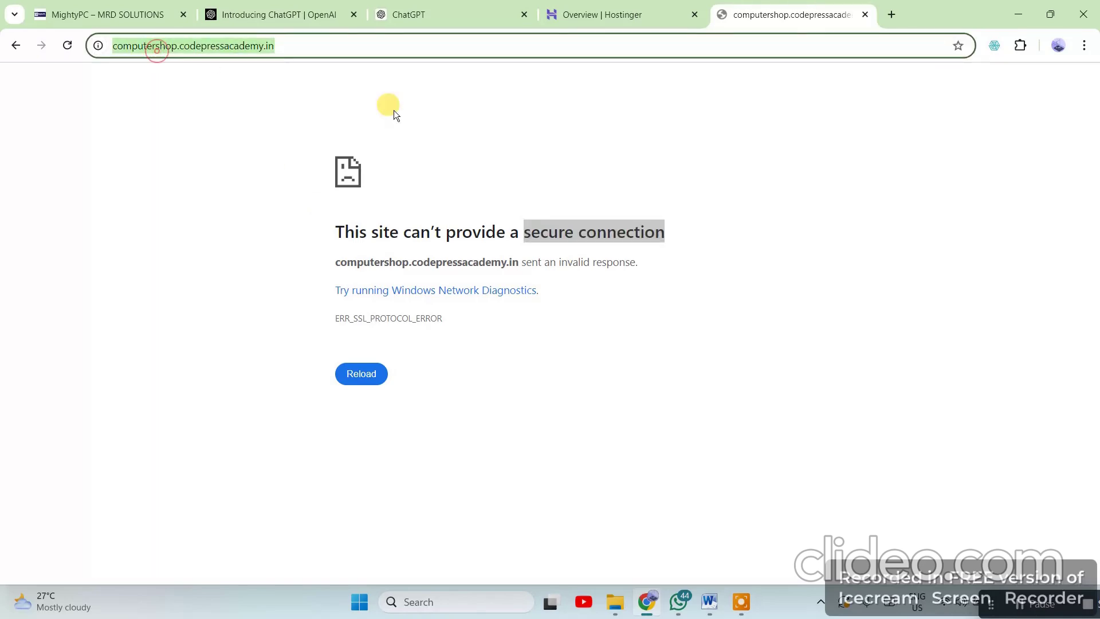
{"action": "left_click", "coordinate": [545, 153]}
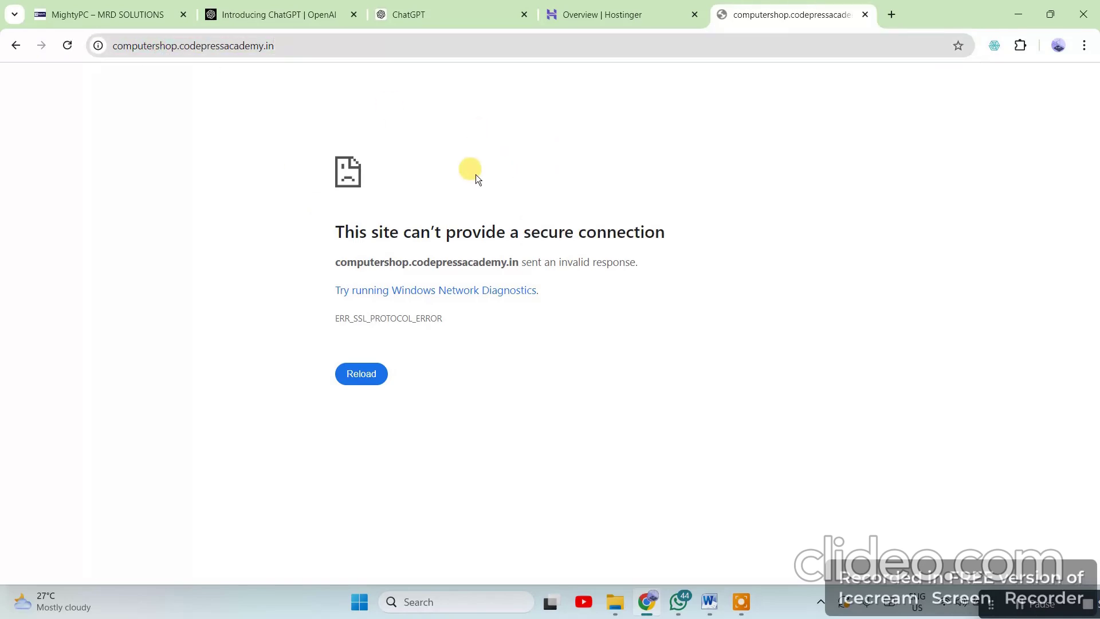
{"action": "left_click", "coordinate": [615, 602]}
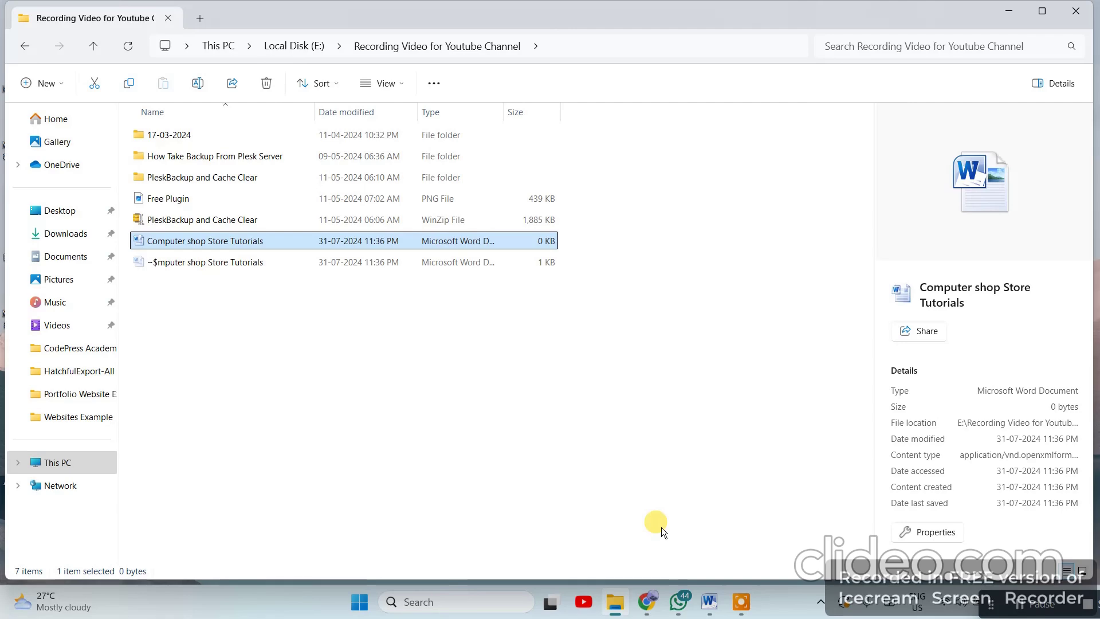
{"action": "left_click", "coordinate": [646, 601]}
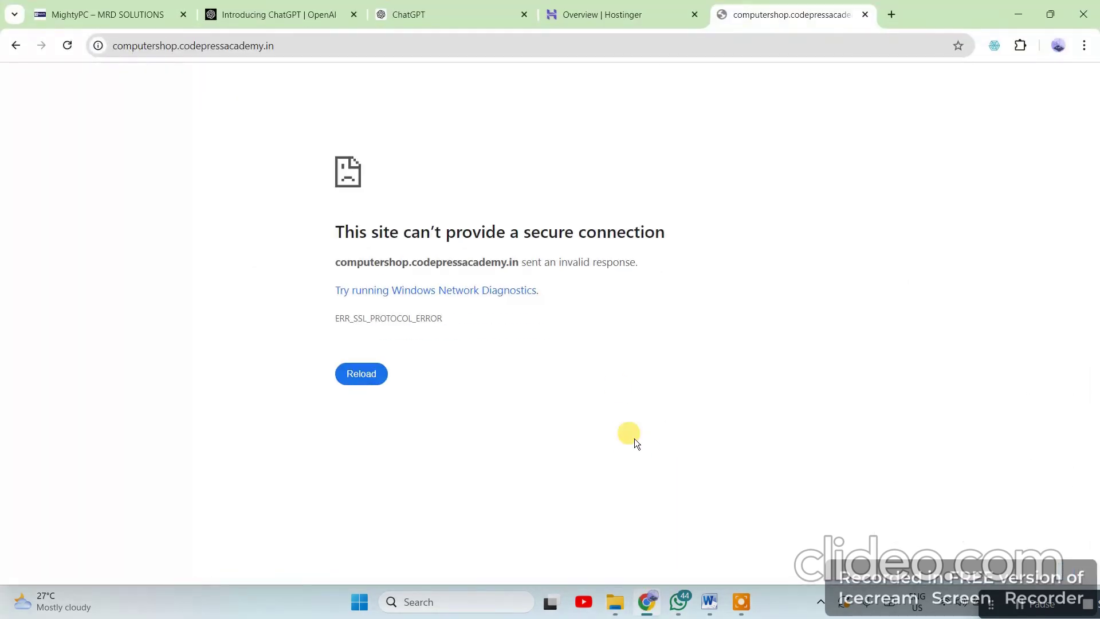
Scroll the ChatGPT conversation up to the computer-shop prompt and 'Step 1: Set Up WordPress'
{"action": "left_click", "coordinate": [608, 18]}
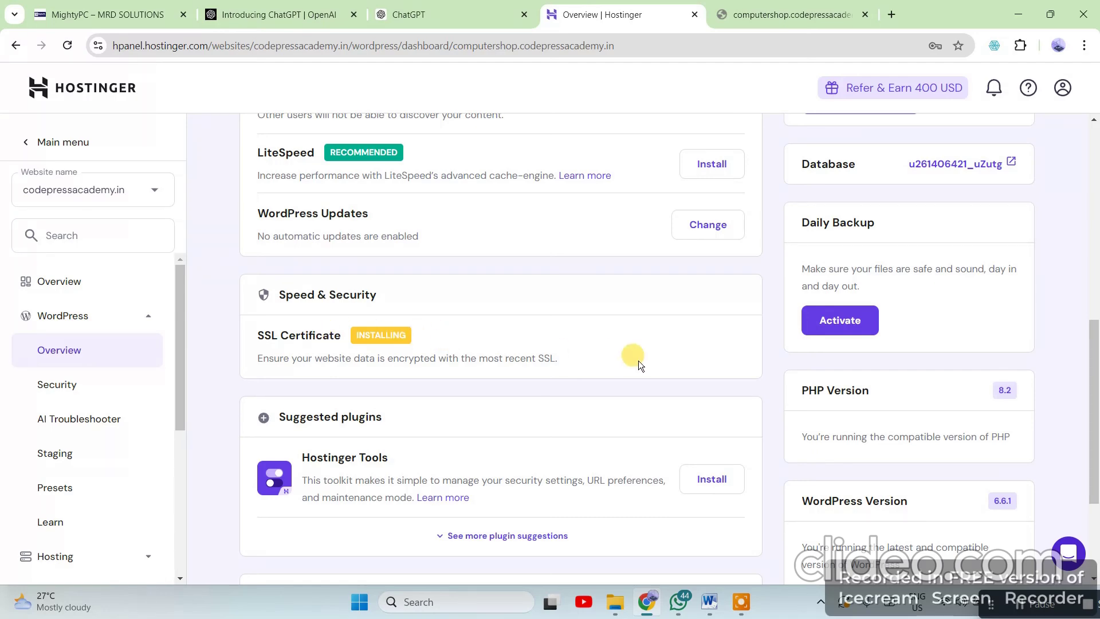
{"action": "scroll", "coordinate": [820, 449], "scroll_direction": "up", "scroll_amount": 8}
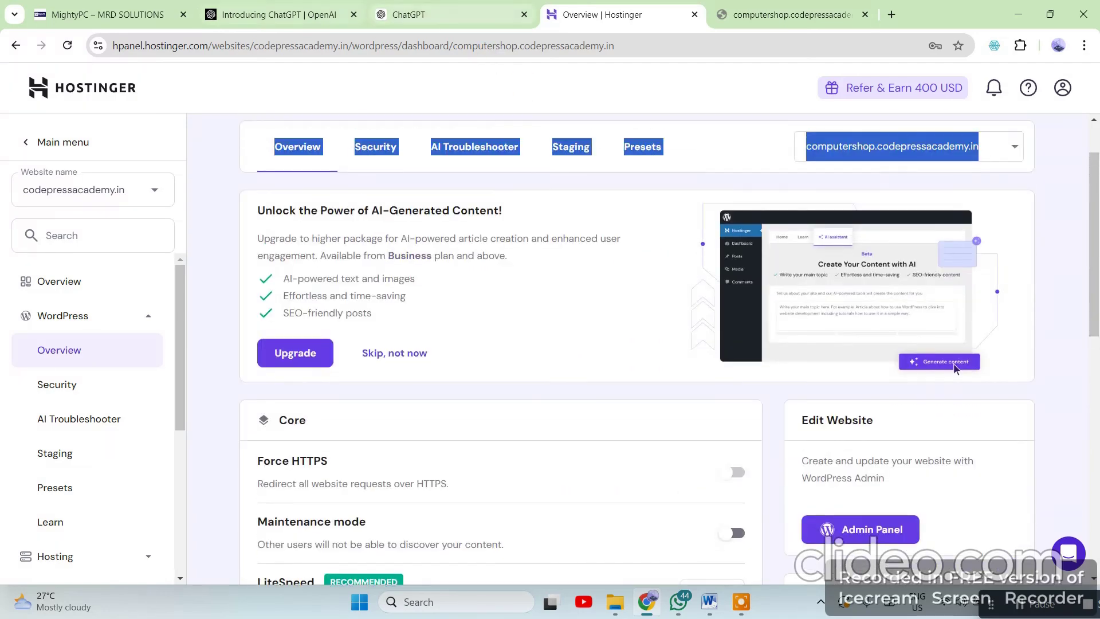
{"action": "left_click", "coordinate": [478, 14]}
{"action": "scroll", "coordinate": [599, 342], "scroll_direction": "up", "scroll_amount": 20}
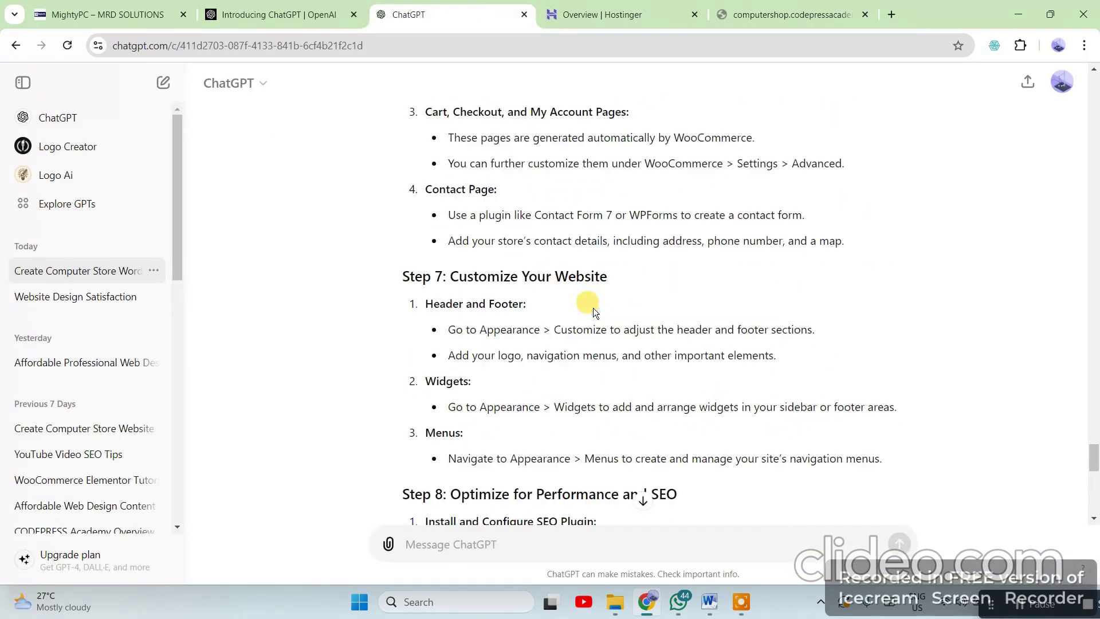
{"action": "scroll", "coordinate": [593, 308], "scroll_direction": "up", "scroll_amount": 12}
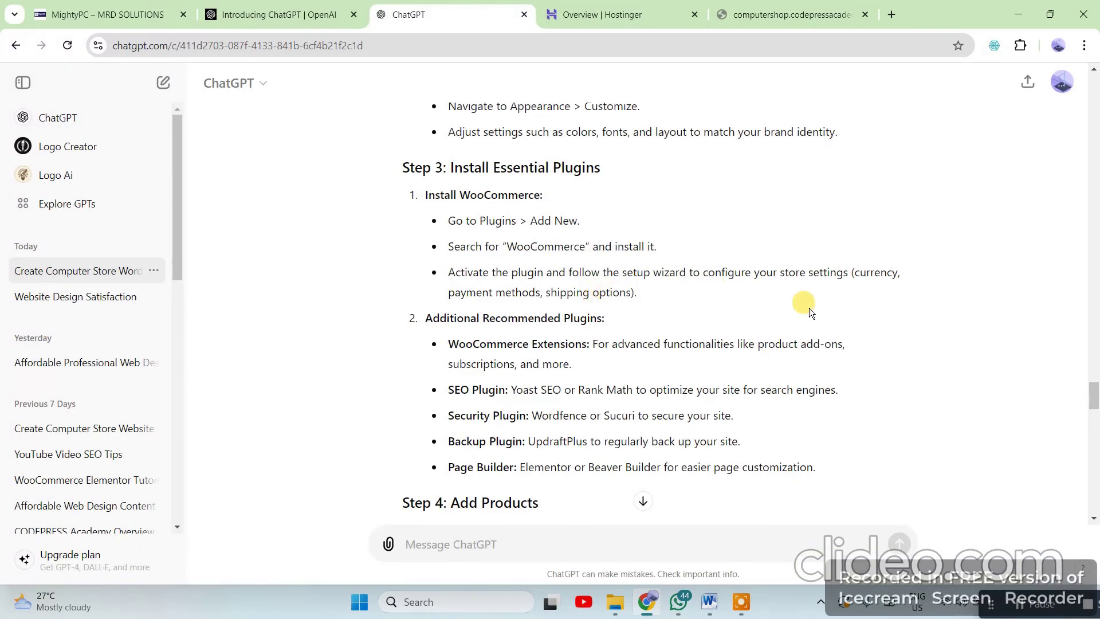
{"action": "scroll", "coordinate": [788, 287], "scroll_direction": "up", "scroll_amount": 4}
{"action": "scroll", "coordinate": [785, 285], "scroll_direction": "up", "scroll_amount": 5}
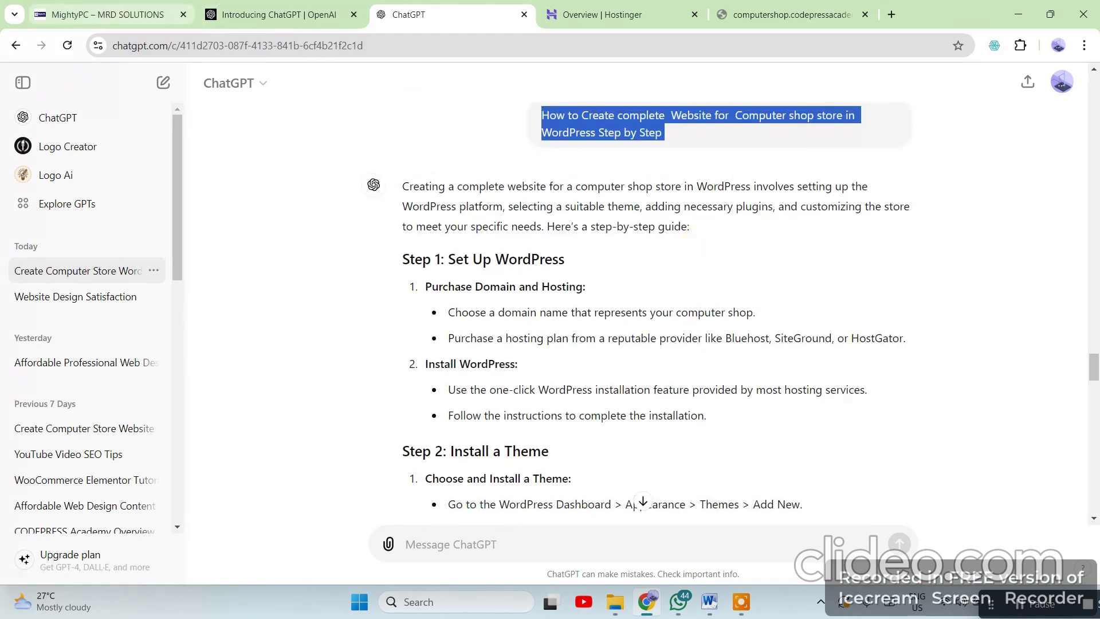
Append /wp-admin to the computershop.codepressacademy.in address to load the login page
{"action": "left_click", "coordinate": [121, 15]}
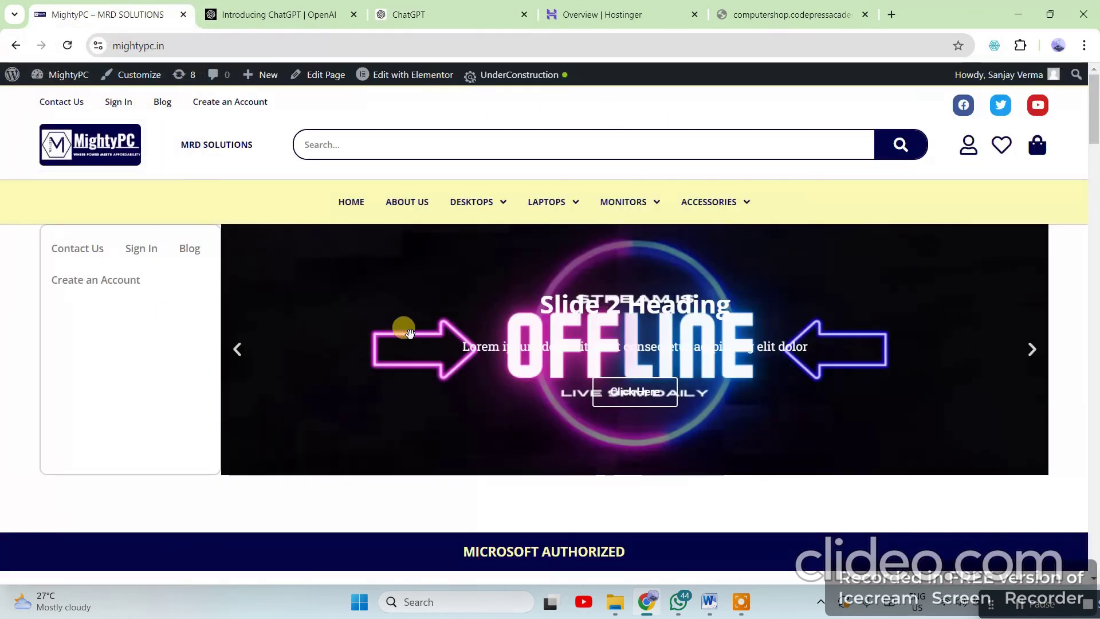
{"action": "scroll", "coordinate": [418, 338], "scroll_direction": "down", "scroll_amount": 5}
{"action": "scroll", "coordinate": [426, 349], "scroll_direction": "down", "scroll_amount": 3}
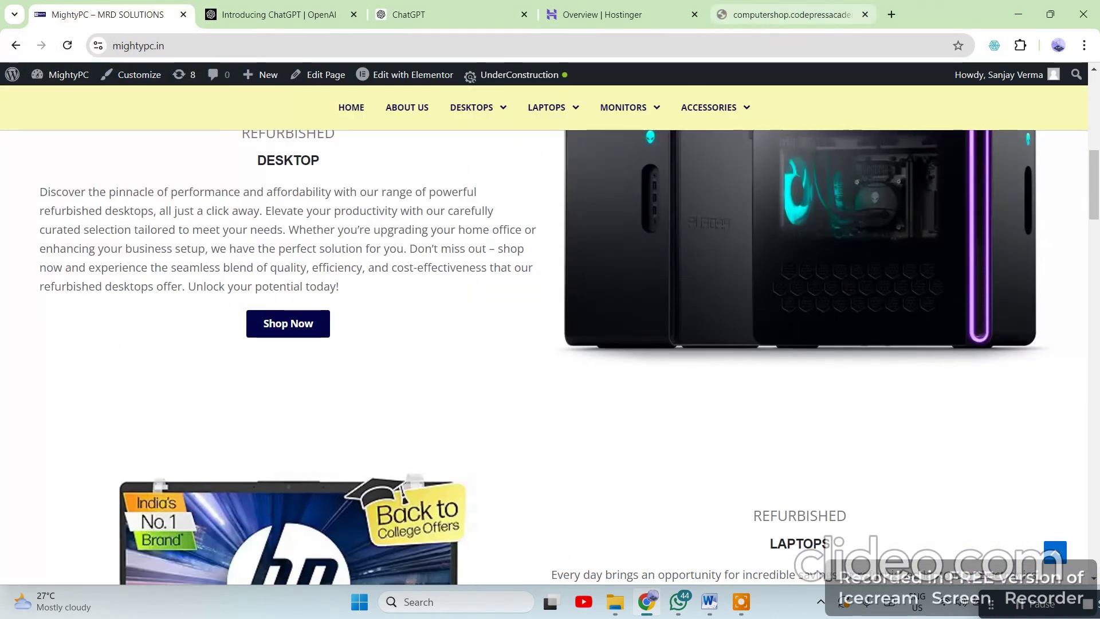
{"action": "left_click", "coordinate": [749, 16]}
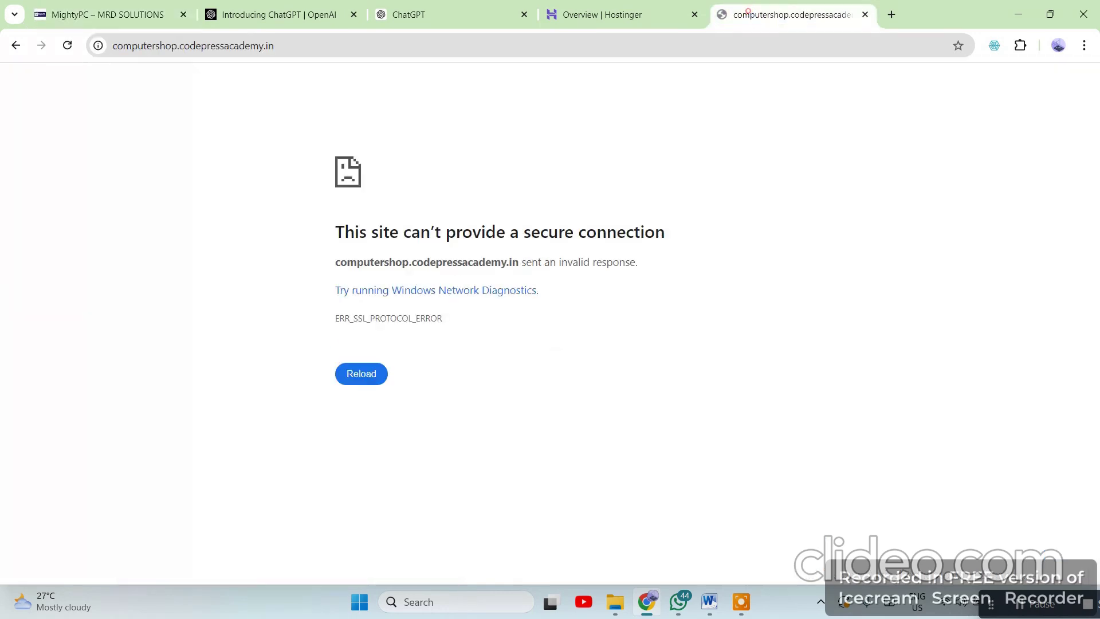
{"action": "left_click", "coordinate": [270, 41]}
{"action": "left_click", "coordinate": [308, 41]}
{"action": "left_click", "coordinate": [308, 41]}
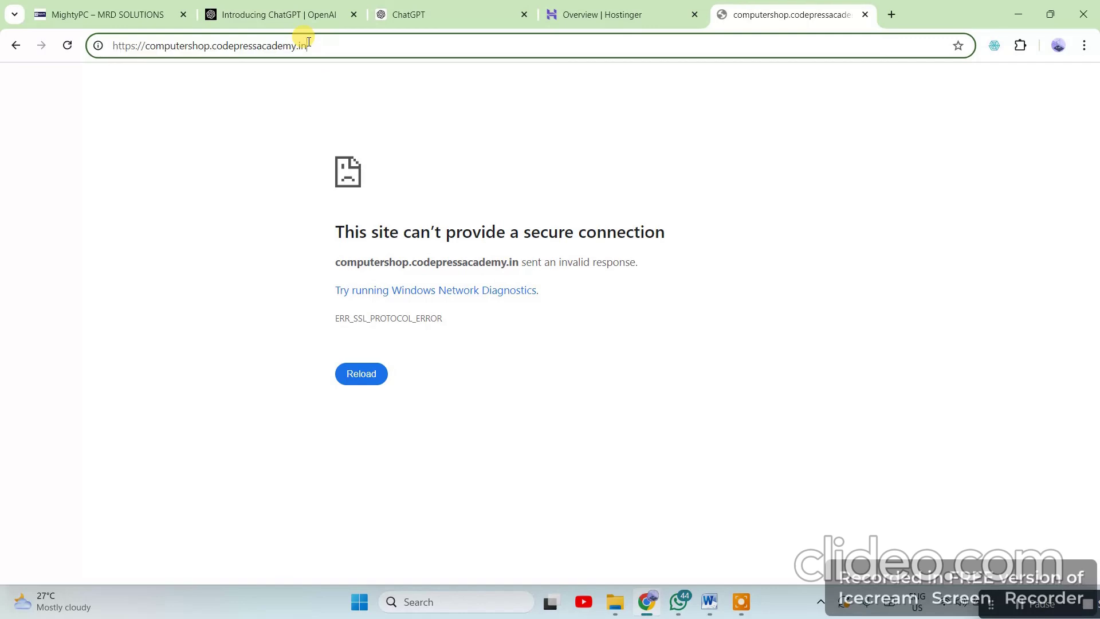
{"action": "type", "text": "/"}
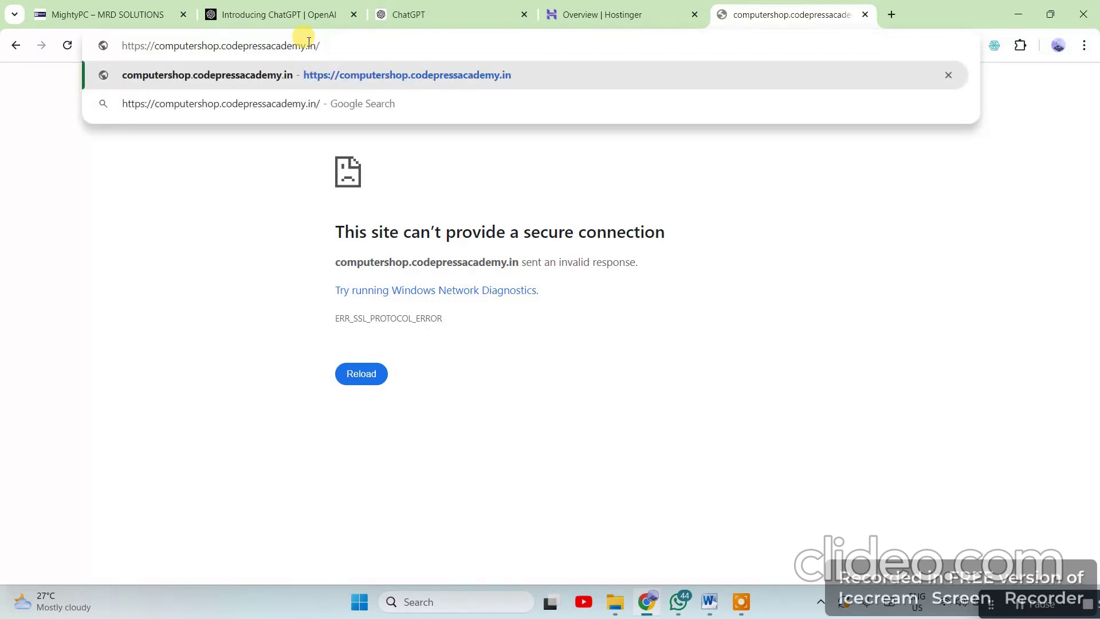
{"action": "type", "text": "wp-"}
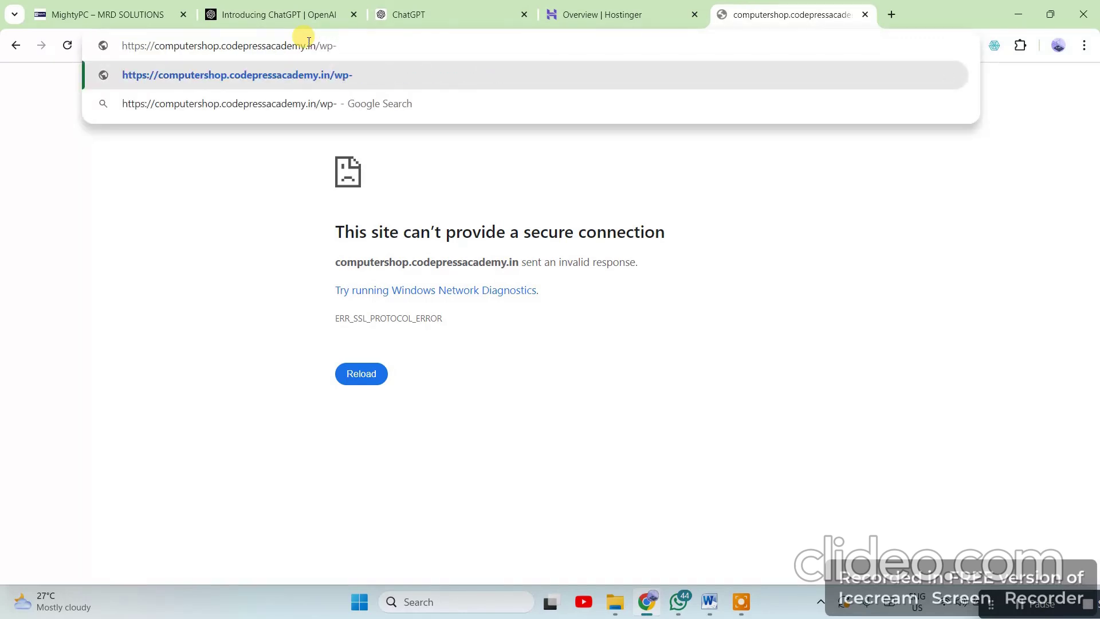
{"action": "type", "text": "admin"}
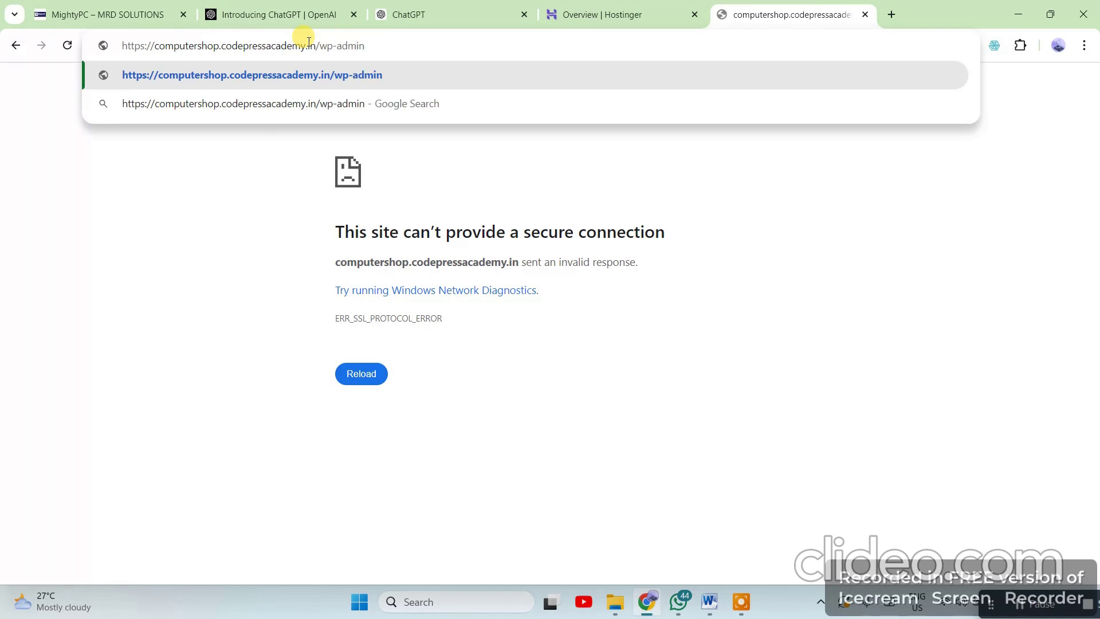
{"action": "key", "text": "Return"}
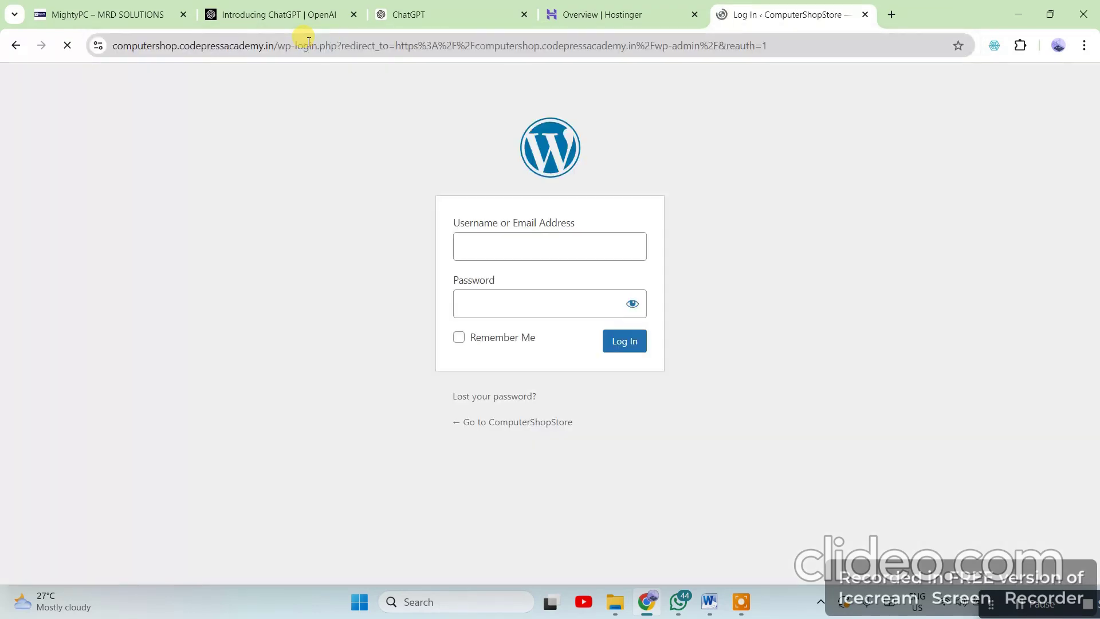
Log in to the ComputerShopStore admin with the account e-mail and password
{"action": "left_click", "coordinate": [474, 236]}
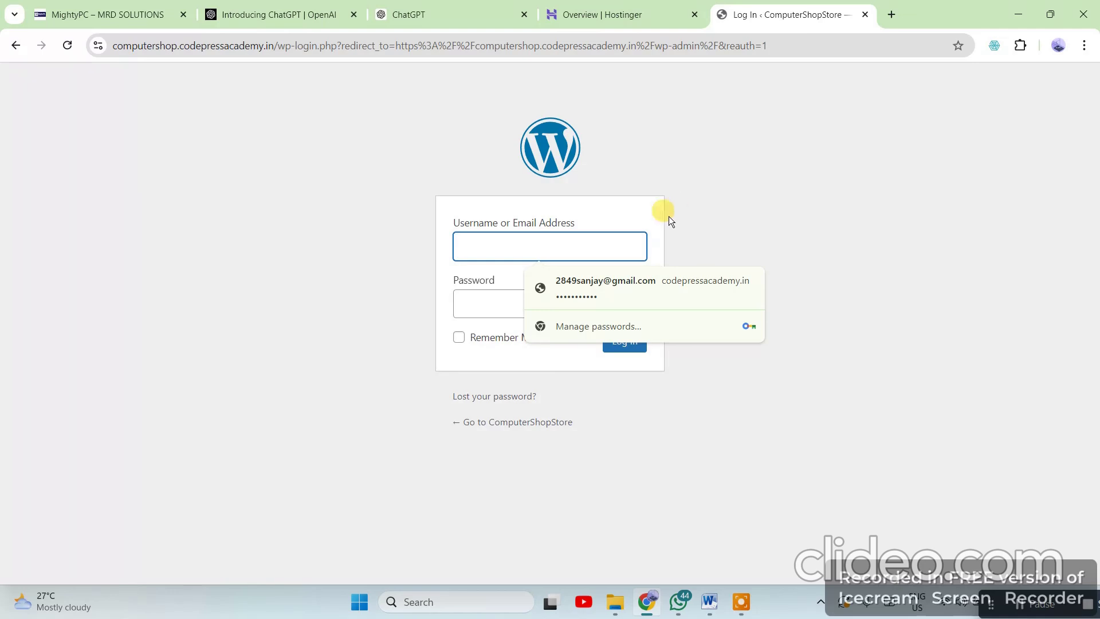
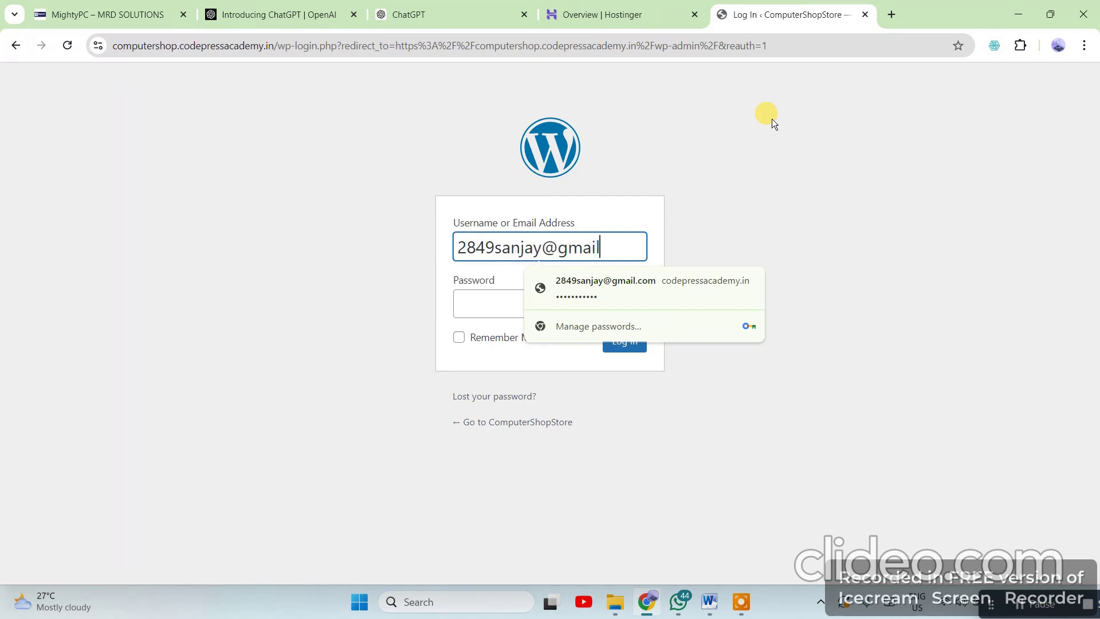
{"action": "left_click", "coordinate": [756, 188]}
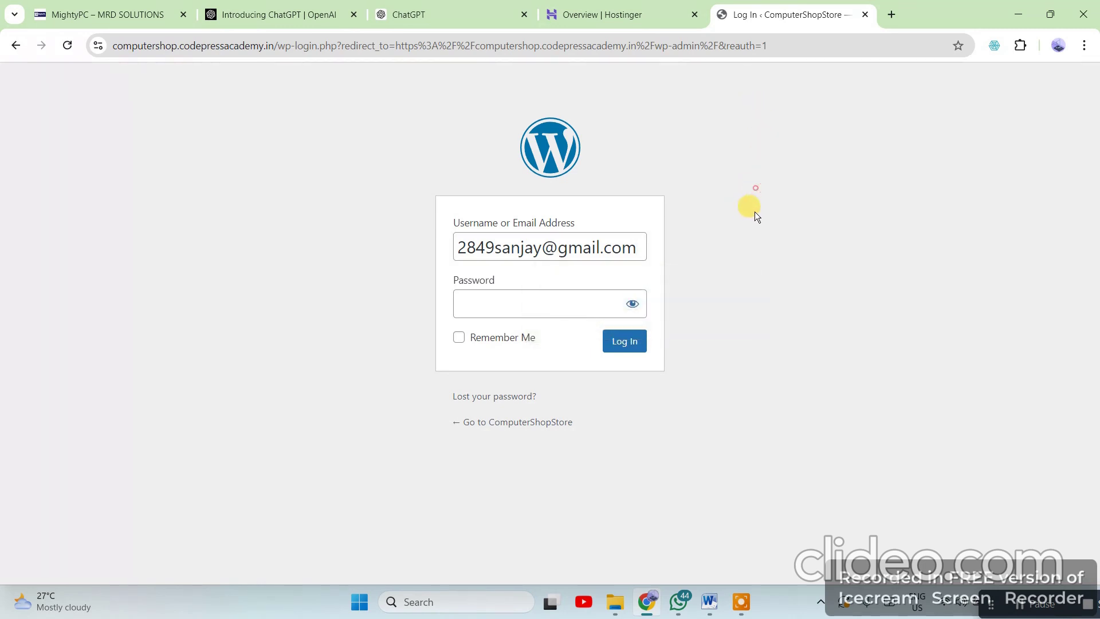
{"action": "left_click", "coordinate": [499, 299]}
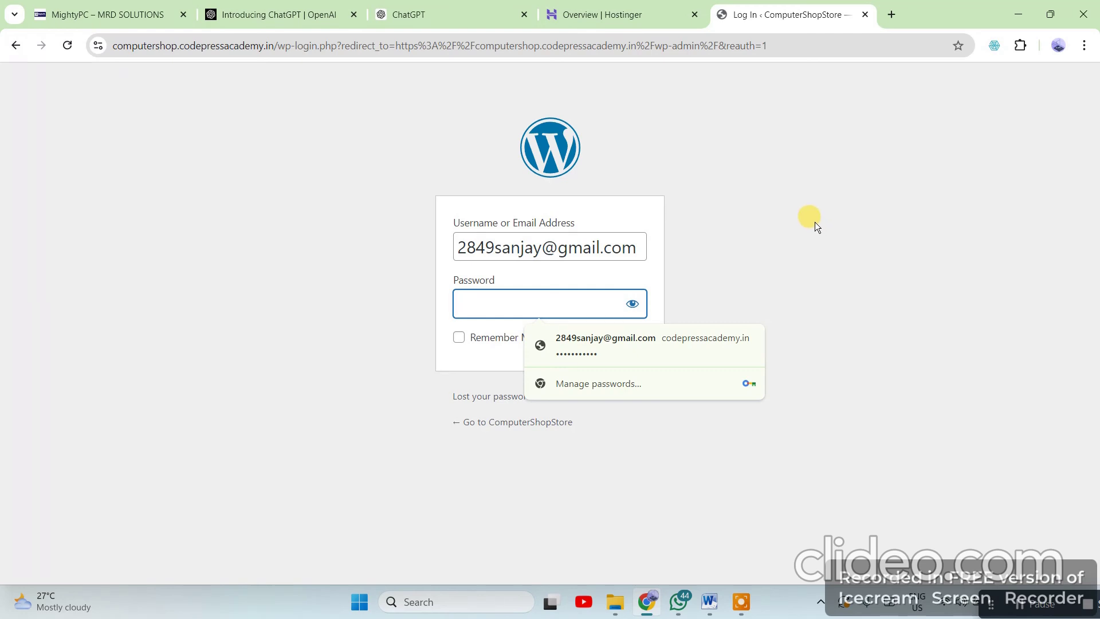
{"action": "type", "text": "••"}
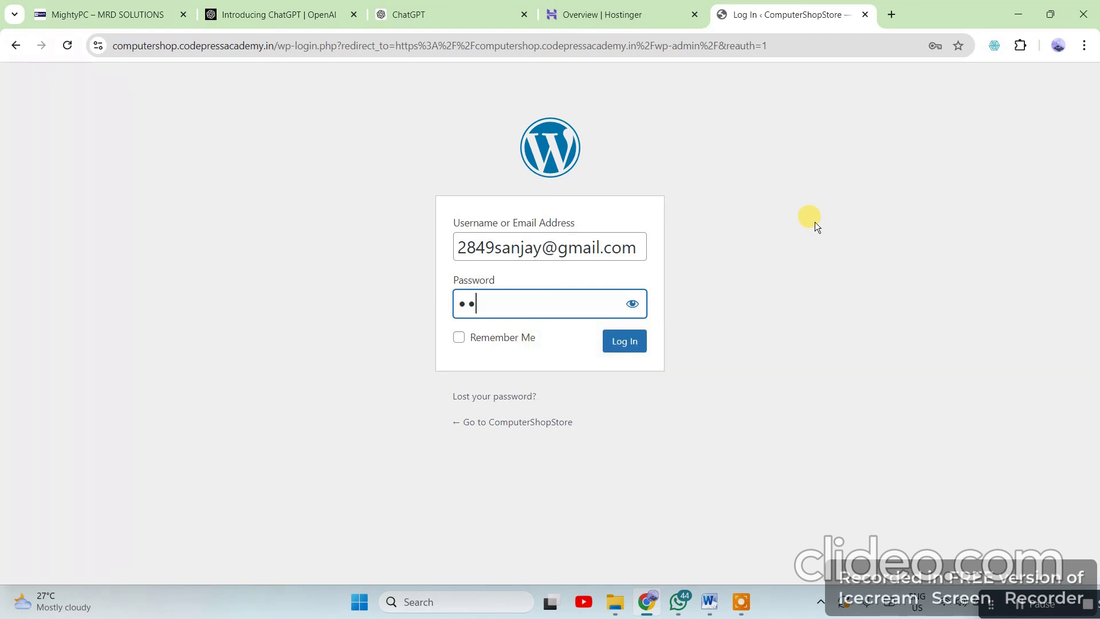
{"action": "type", "text": "•••••••••"}
{"action": "left_click", "coordinate": [630, 342]}
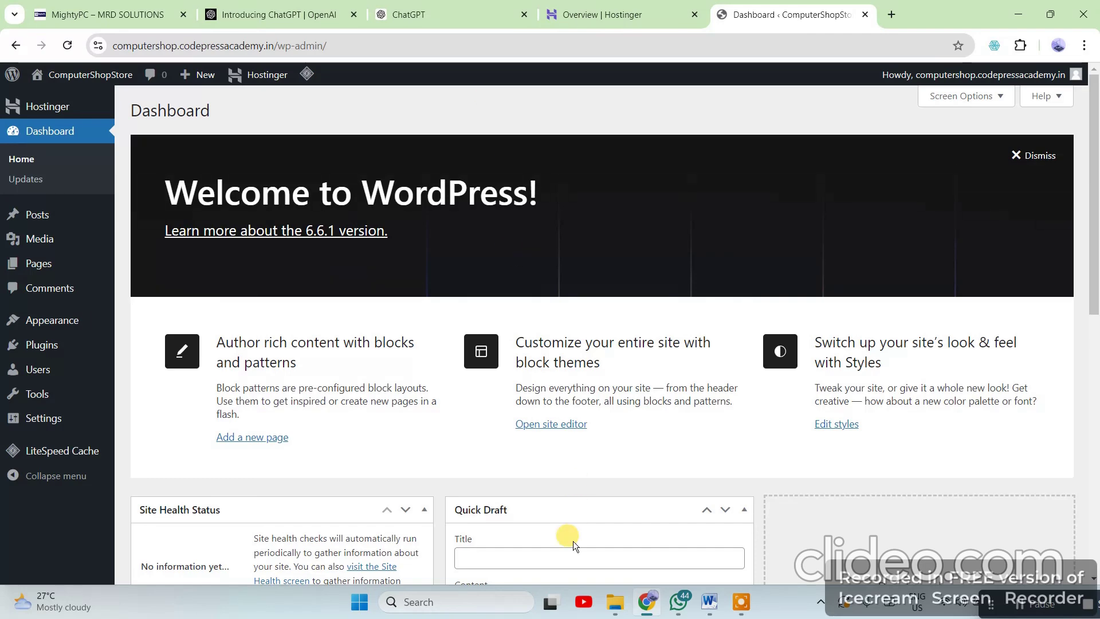
{"action": "left_click", "coordinate": [709, 612]}
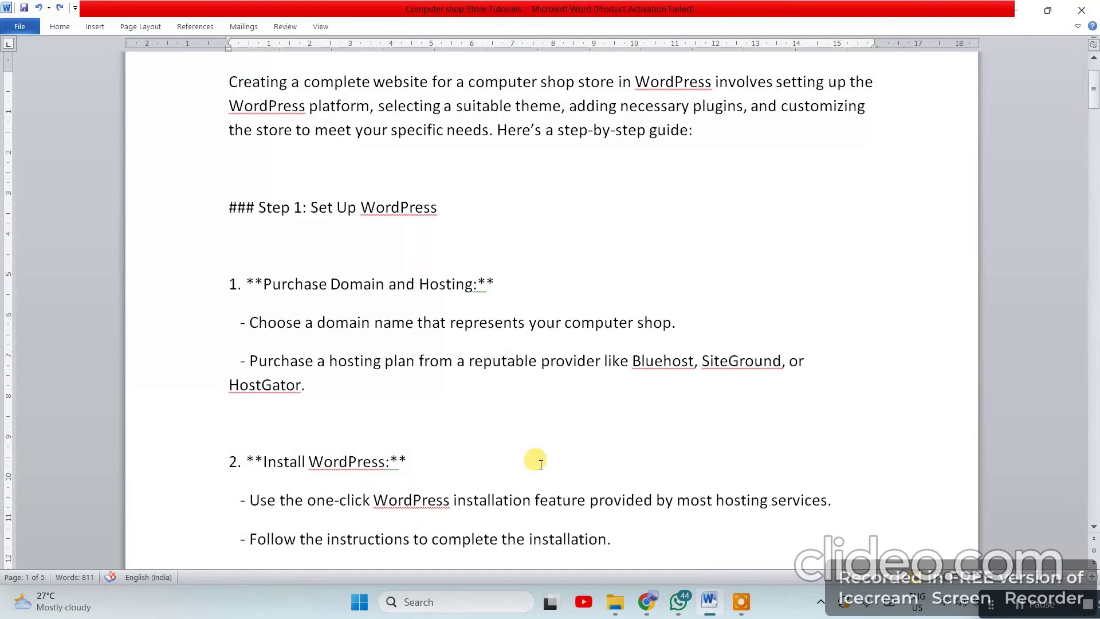
{"action": "scroll", "coordinate": [502, 373], "scroll_direction": "down", "scroll_amount": 2}
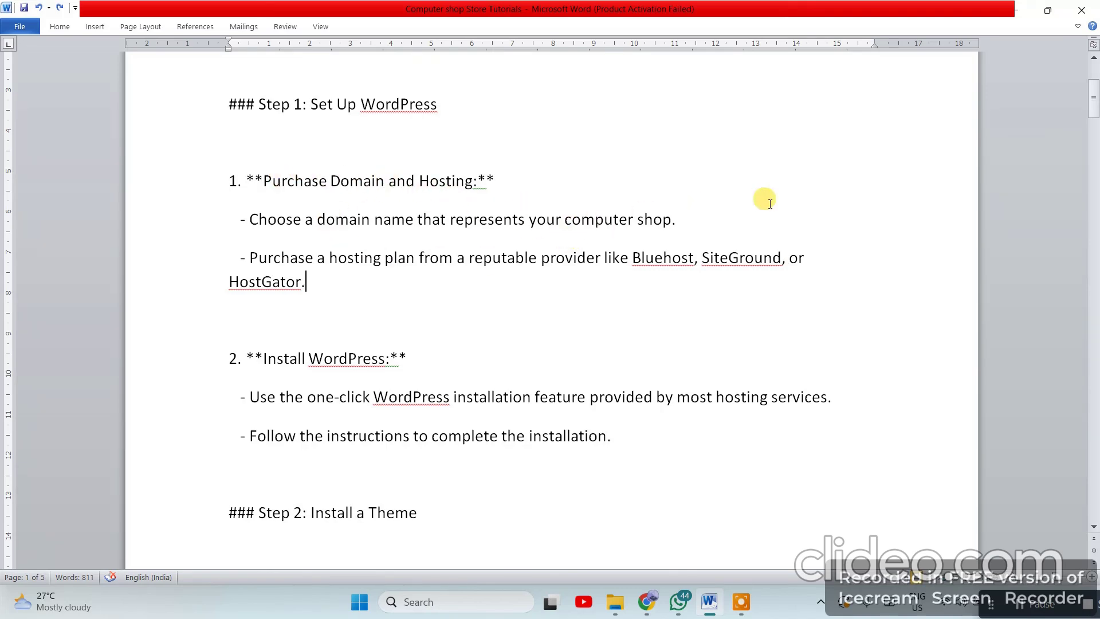
{"action": "left_click", "coordinate": [335, 291]}
{"action": "scroll", "coordinate": [335, 291], "scroll_direction": "down", "scroll_amount": 3}
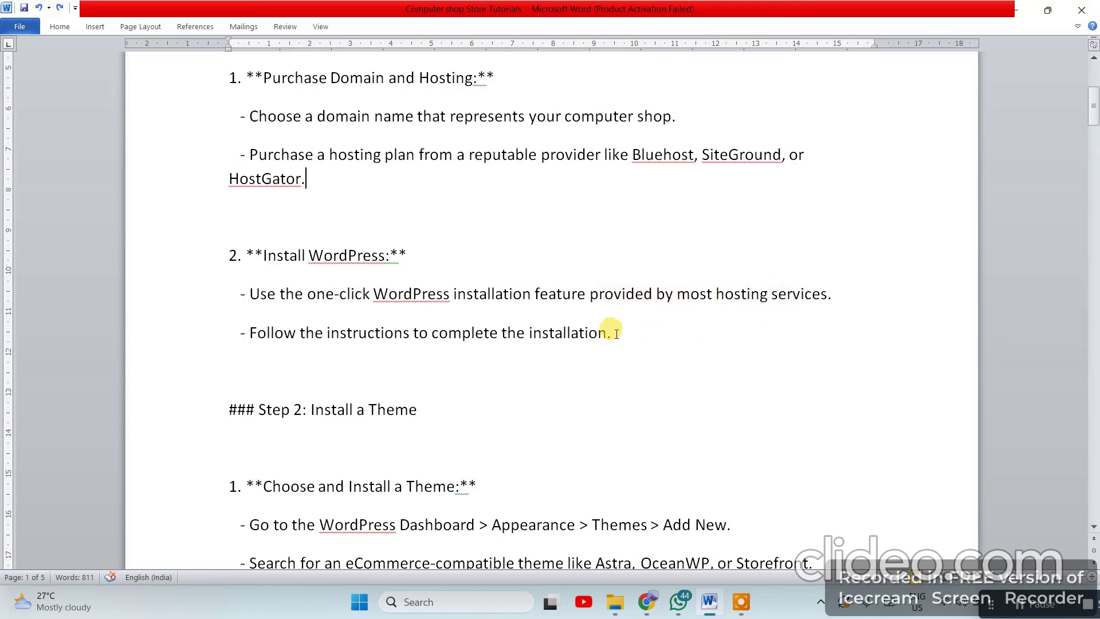
{"action": "left_click_drag", "start_coordinate": [850, 294], "coordinate": [701, 299]}
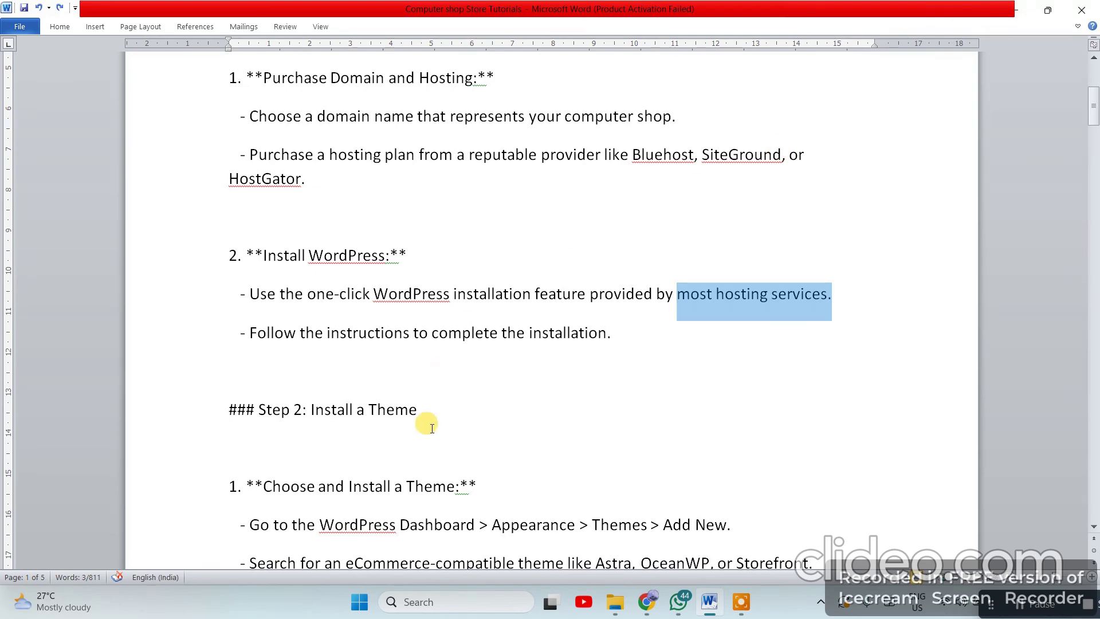
{"action": "scroll", "coordinate": [474, 388], "scroll_direction": "down", "scroll_amount": 2}
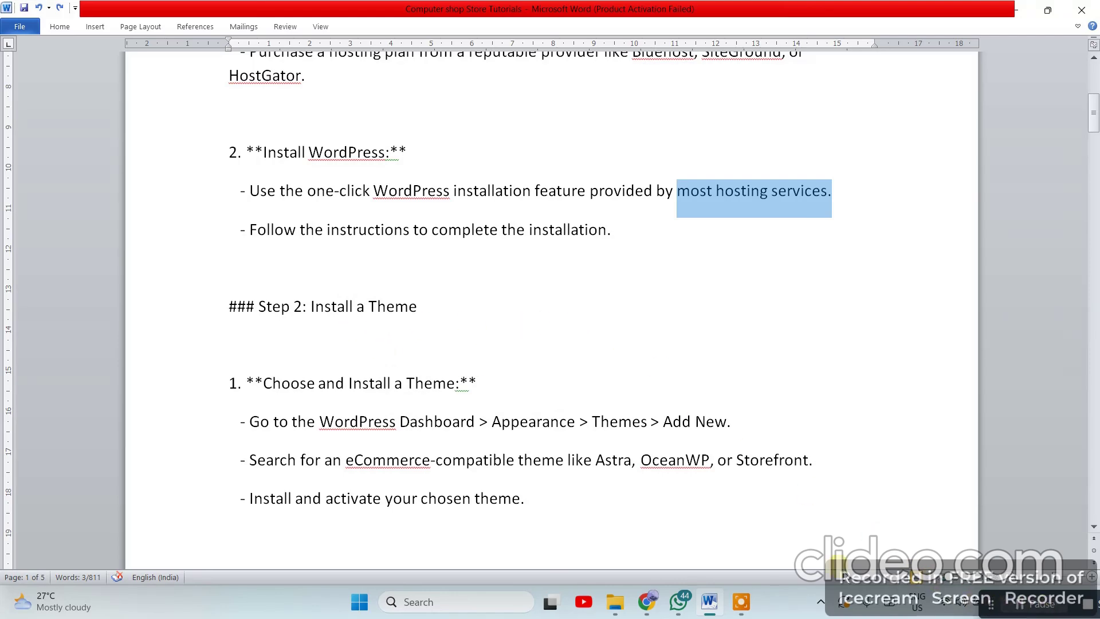
{"action": "left_click", "coordinate": [658, 611]}
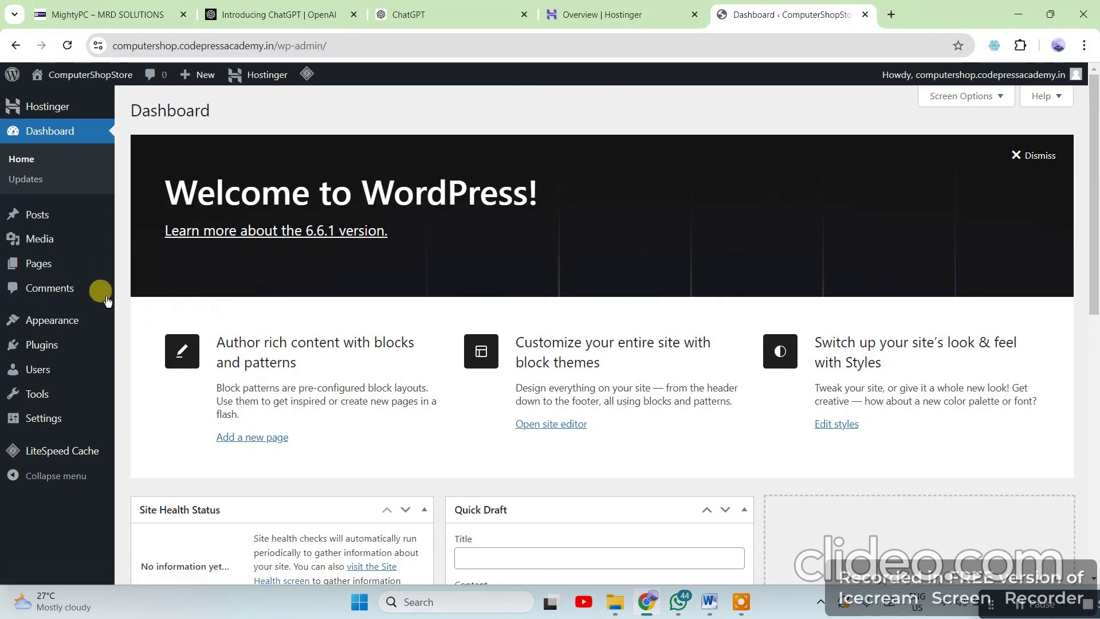
Go to Themes > Add New, search the directory for 'austr', then clear the misspelled search
{"action": "mouse_move", "coordinate": [62, 321]}
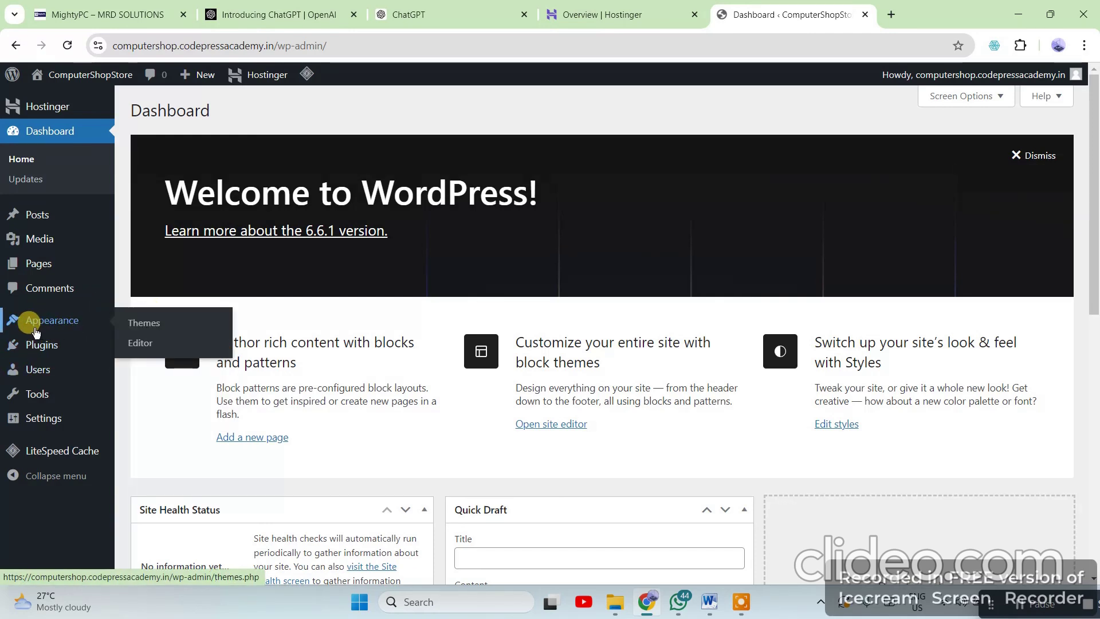
{"action": "left_click", "coordinate": [146, 325]}
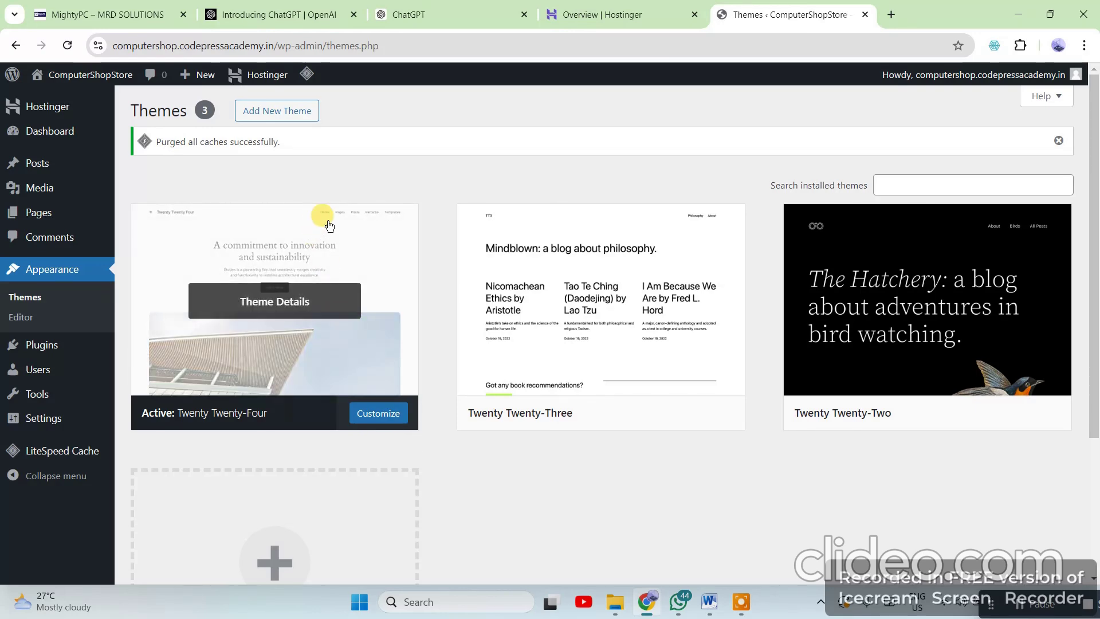
{"action": "left_click", "coordinate": [286, 119]}
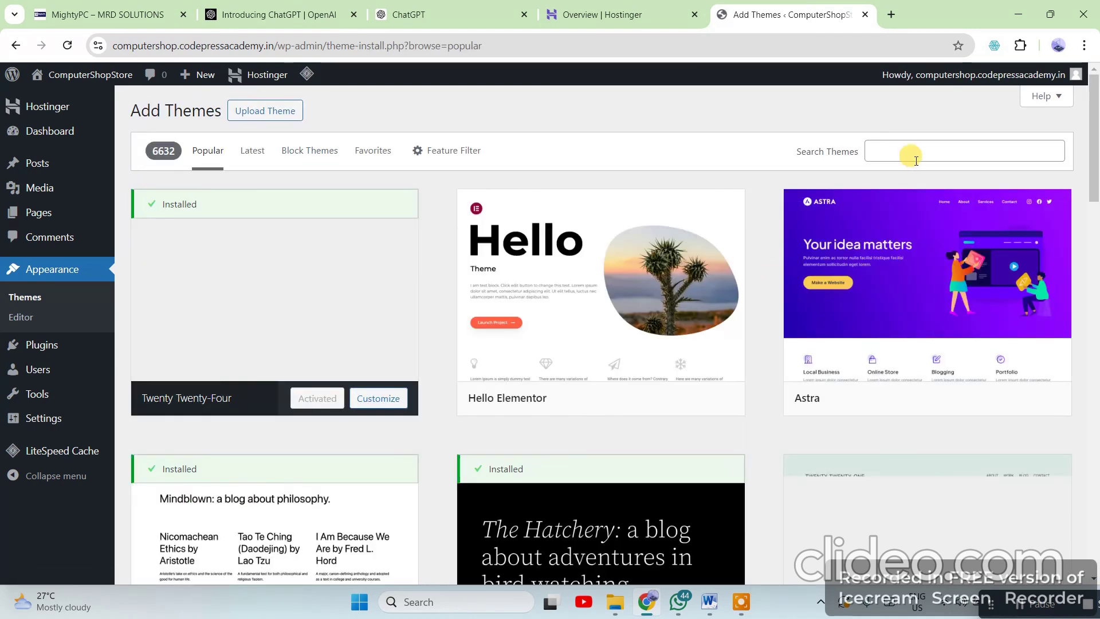
{"action": "left_click", "coordinate": [911, 153]}
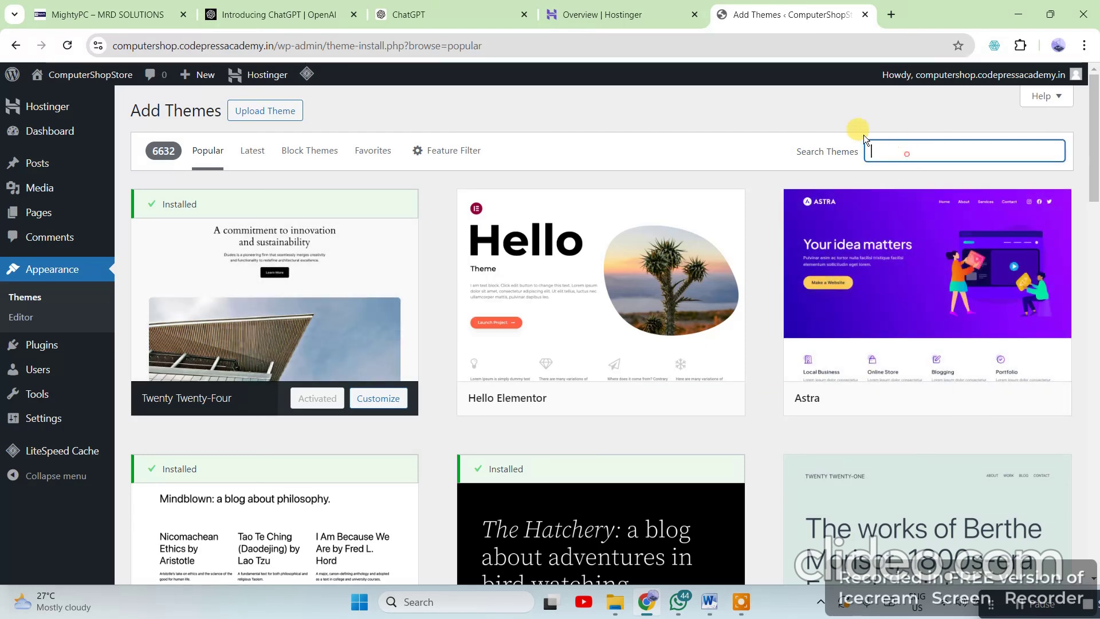
{"action": "type", "text": "austra"}
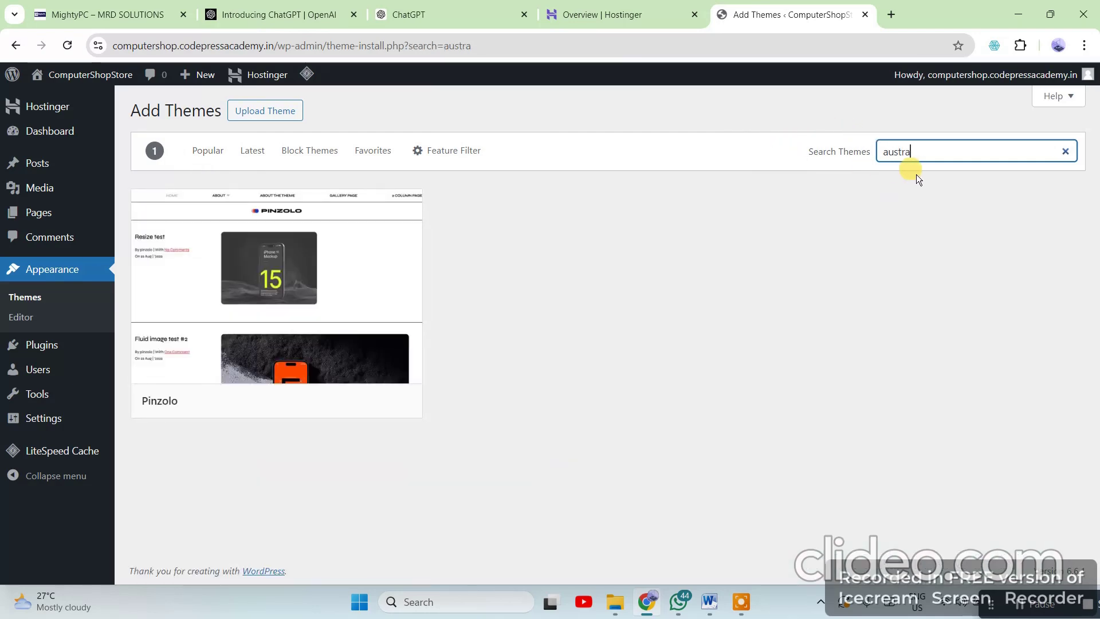
{"action": "left_click_drag", "start_coordinate": [924, 153], "coordinate": [812, 165]}
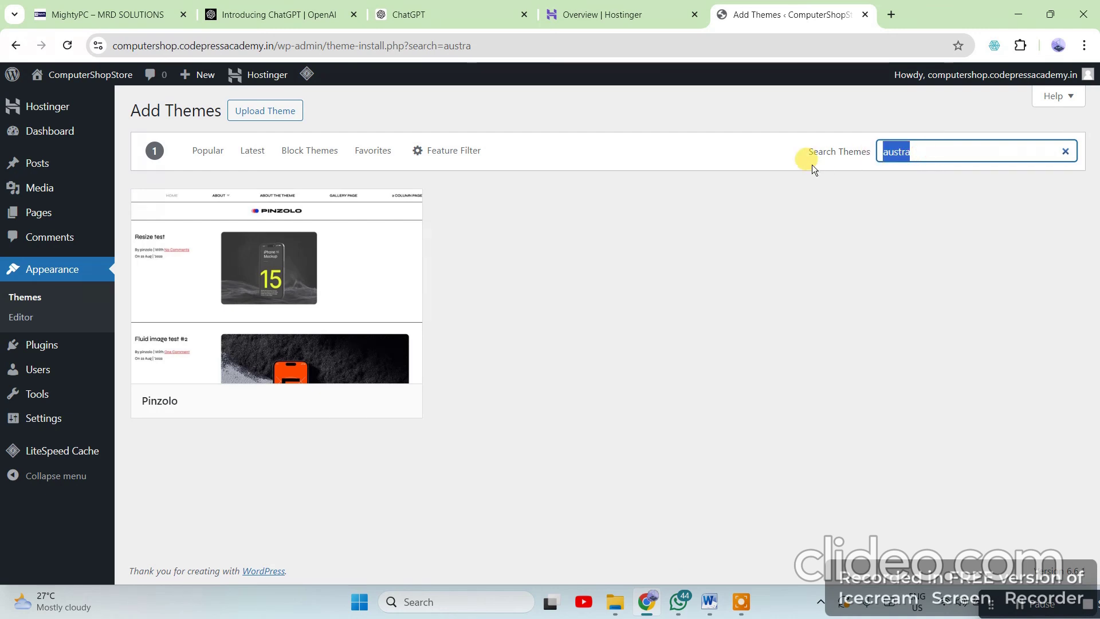
{"action": "key", "text": "BackSpace"}
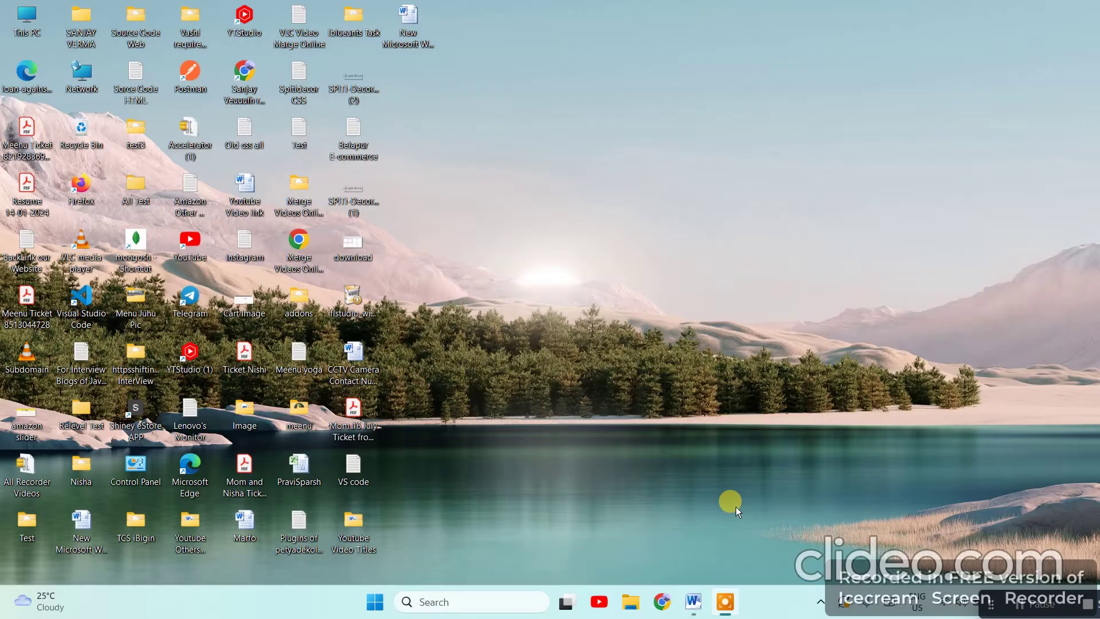
Read the Word guide's Step 2 instructions, highlighting the Add New path and the Astra recommendation
{"action": "left_click", "coordinate": [701, 603]}
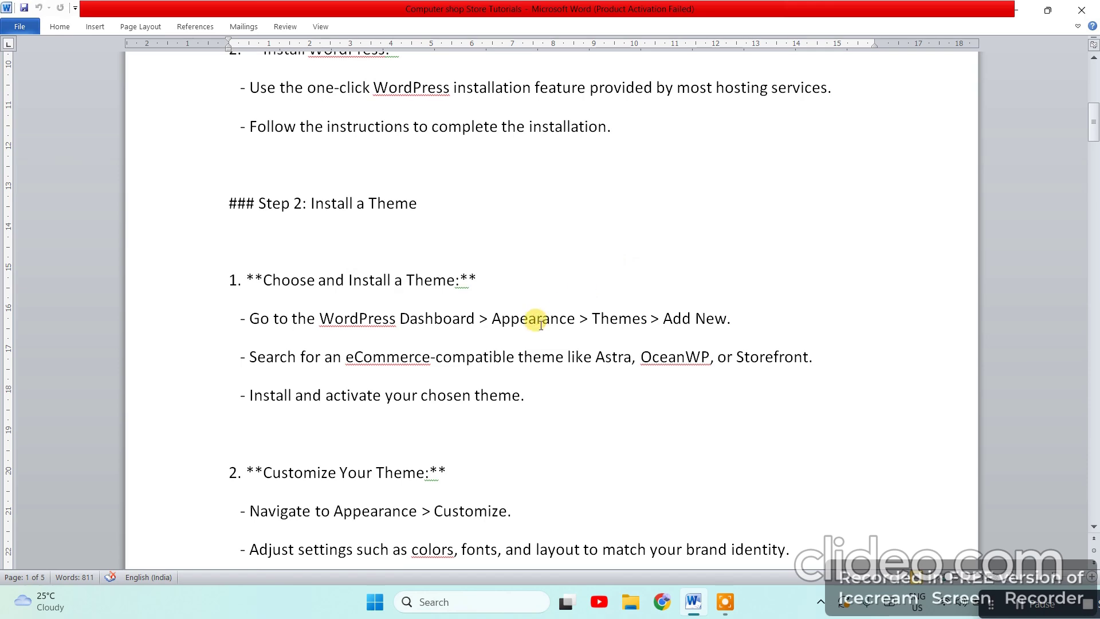
{"action": "scroll", "coordinate": [602, 334], "scroll_direction": "down", "scroll_amount": 2}
{"action": "scroll", "coordinate": [394, 355], "scroll_direction": "down", "scroll_amount": 1}
{"action": "scroll", "coordinate": [394, 355], "scroll_direction": "up", "scroll_amount": 1}
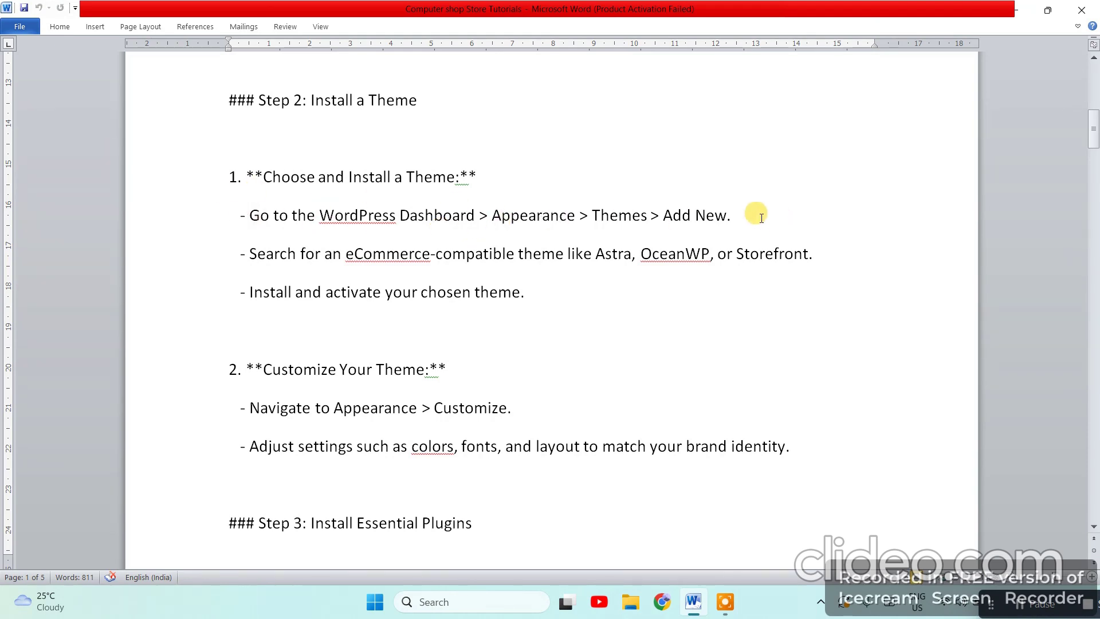
{"action": "left_click_drag", "start_coordinate": [750, 215], "coordinate": [292, 217]}
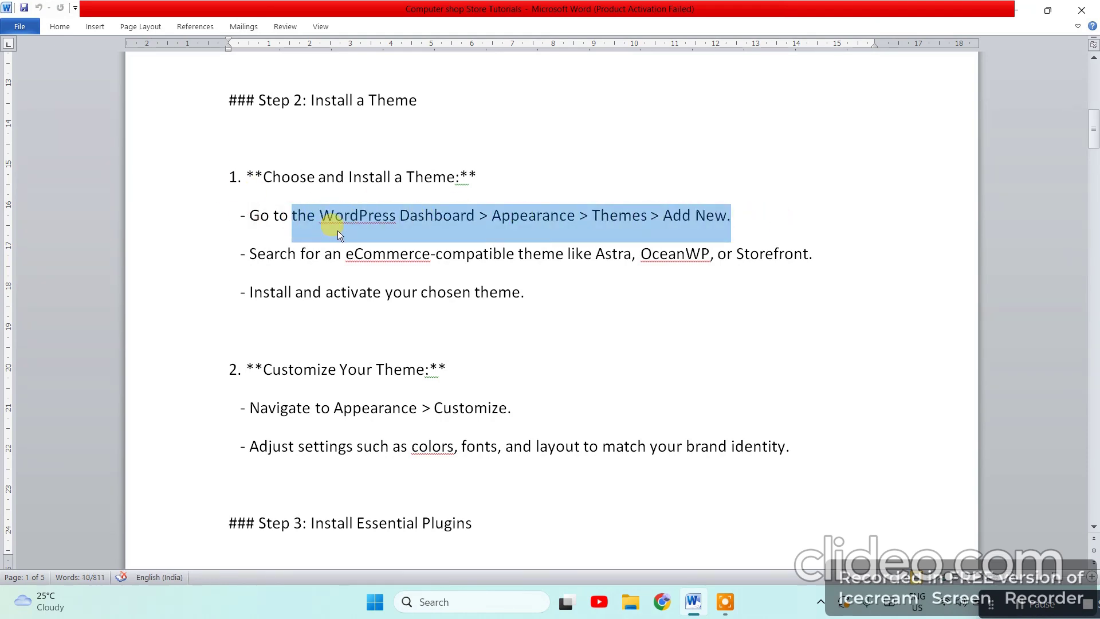
{"action": "left_click", "coordinate": [426, 218]}
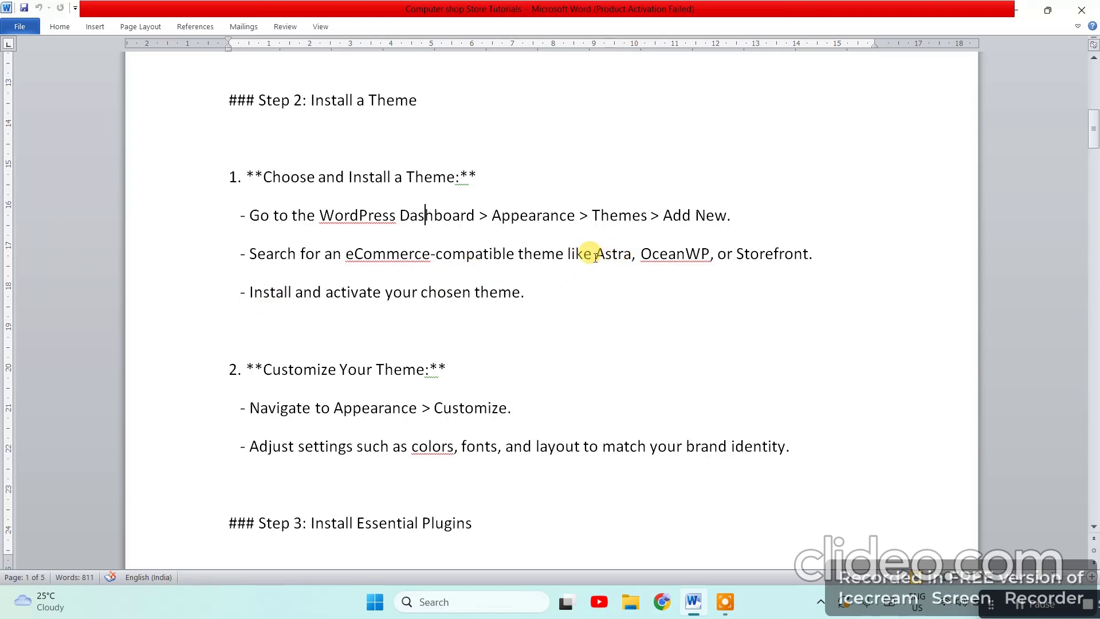
{"action": "left_click_drag", "start_coordinate": [596, 254], "coordinate": [619, 256]}
{"action": "left_click", "coordinate": [671, 275]}
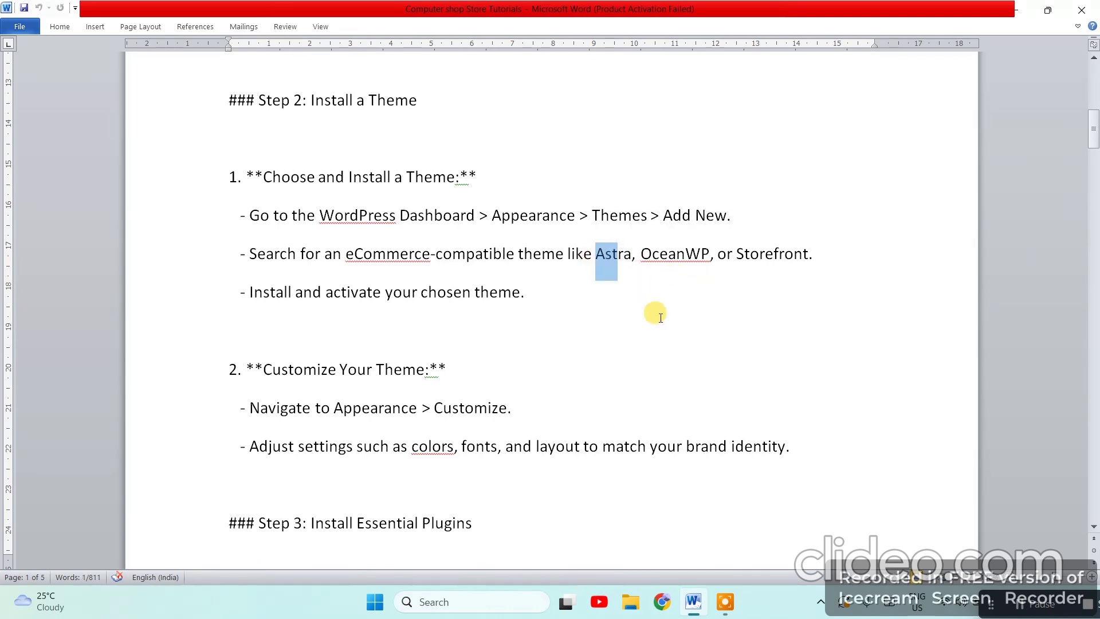
{"action": "left_click", "coordinate": [659, 316]}
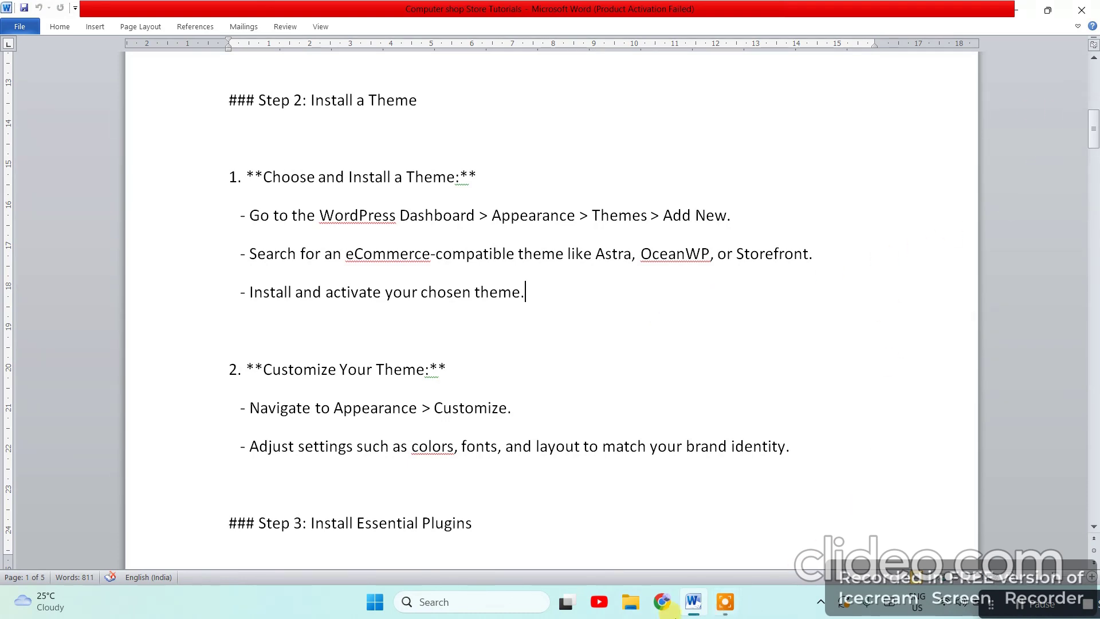
{"action": "left_click", "coordinate": [662, 602]}
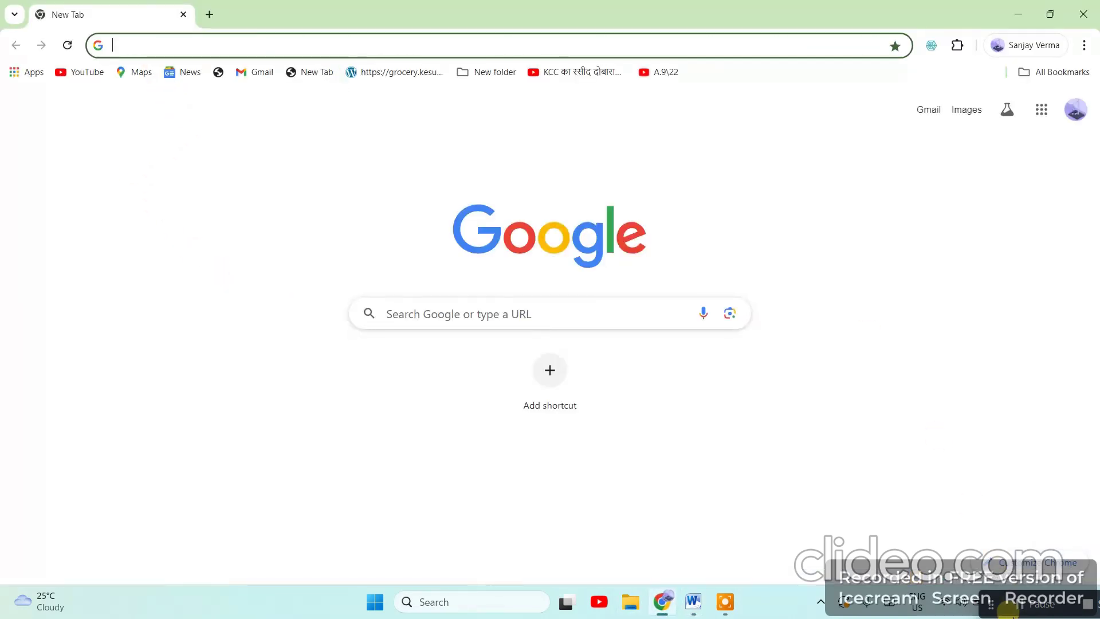
Open Appearance > Themes and search the installed themes for 'as'
{"action": "left_click", "coordinate": [1019, 605]}
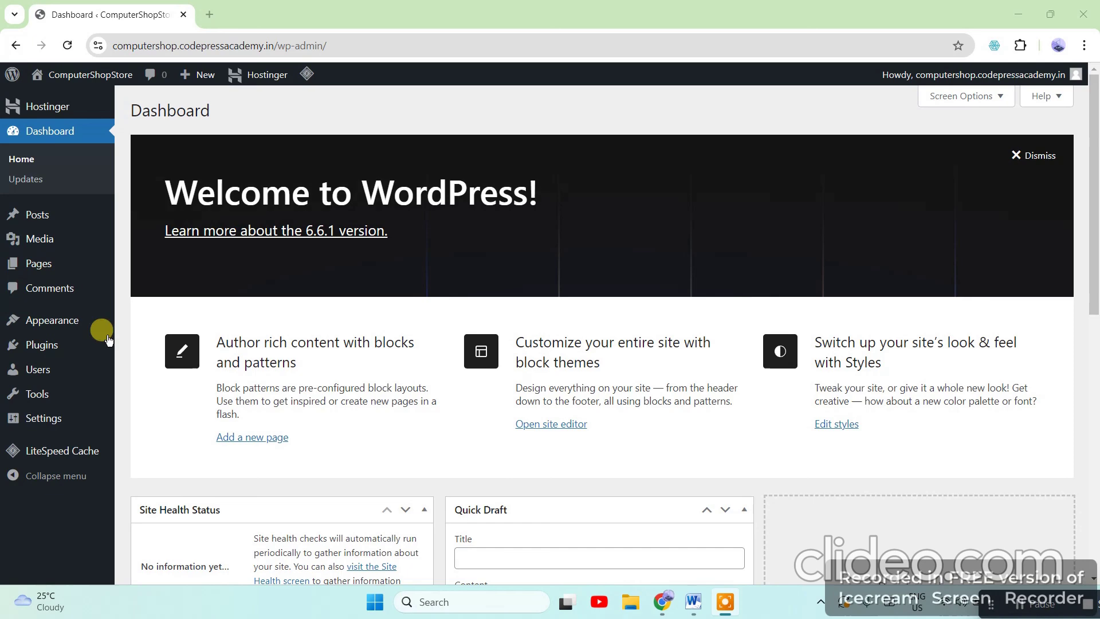
{"action": "mouse_move", "coordinate": [44, 325]}
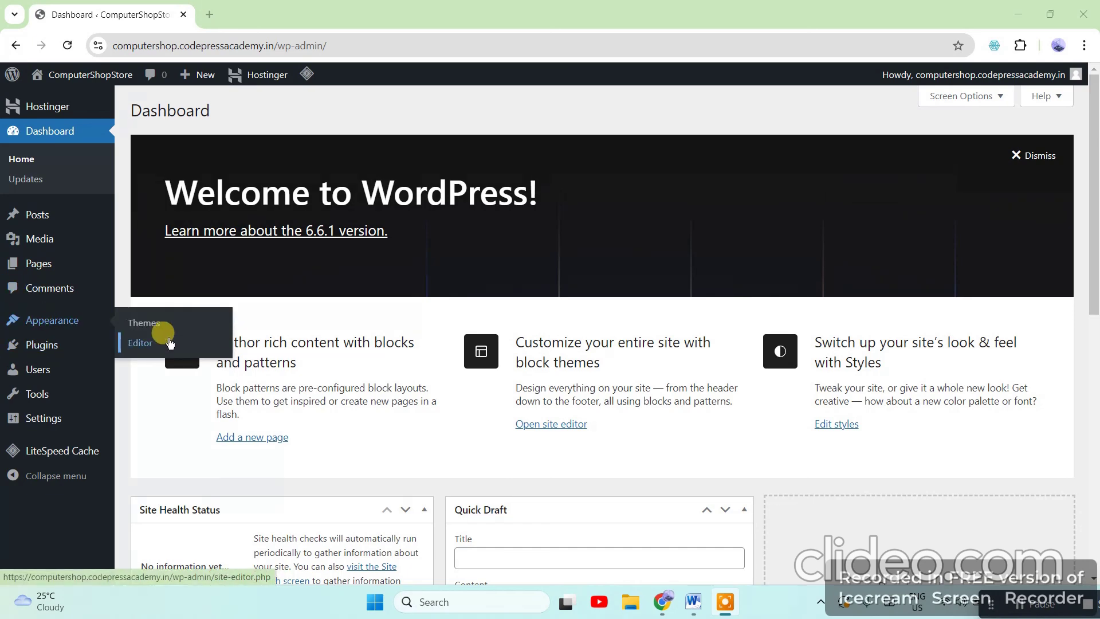
{"action": "left_click", "coordinate": [146, 322]}
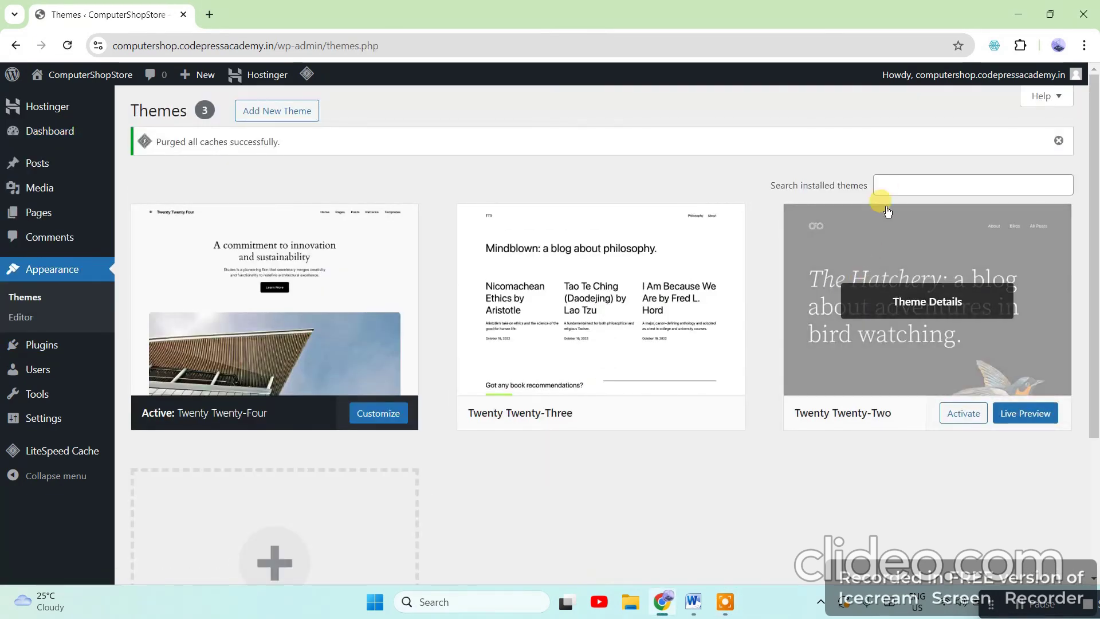
{"action": "left_click", "coordinate": [897, 178]}
{"action": "type", "text": "a"}
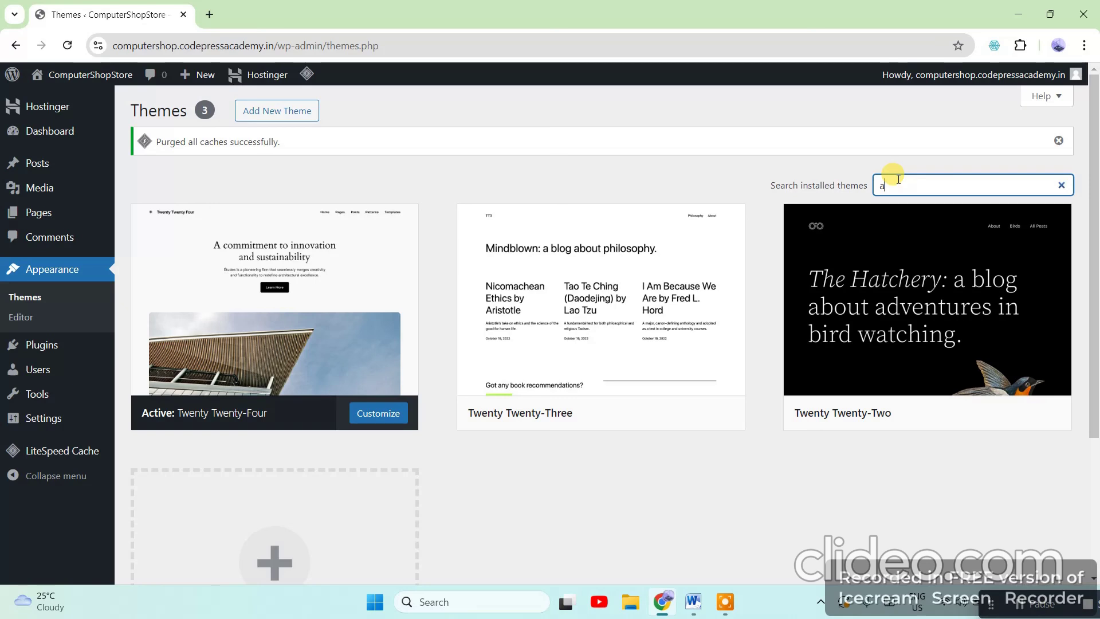
{"action": "type", "text": "stra"}
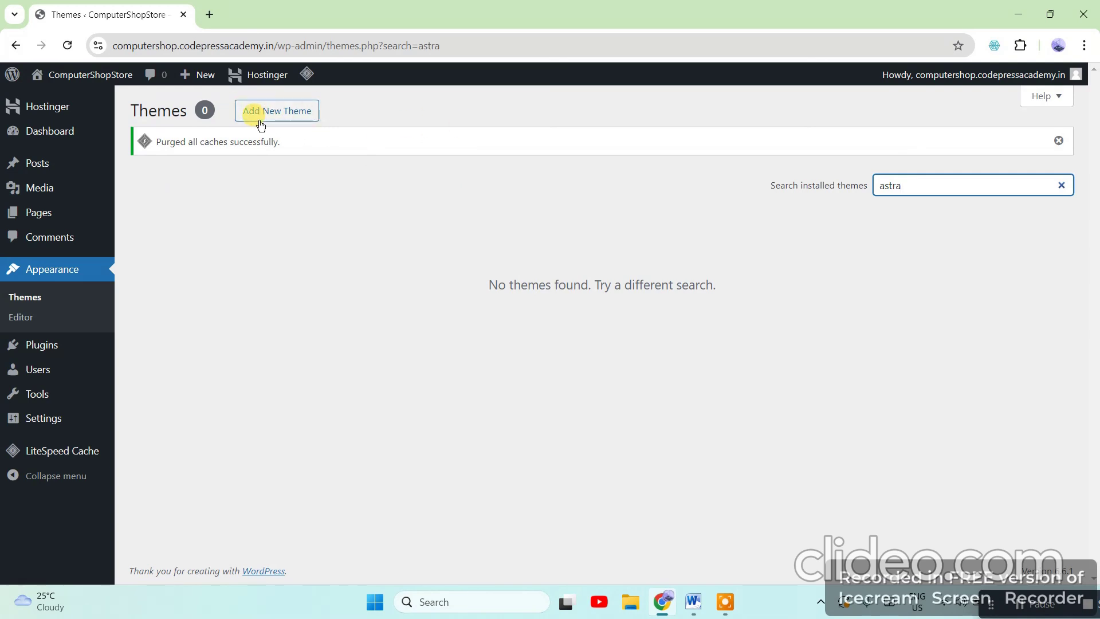
Search the theme directory for Astra, install it and activate it
{"action": "left_click", "coordinate": [298, 116]}
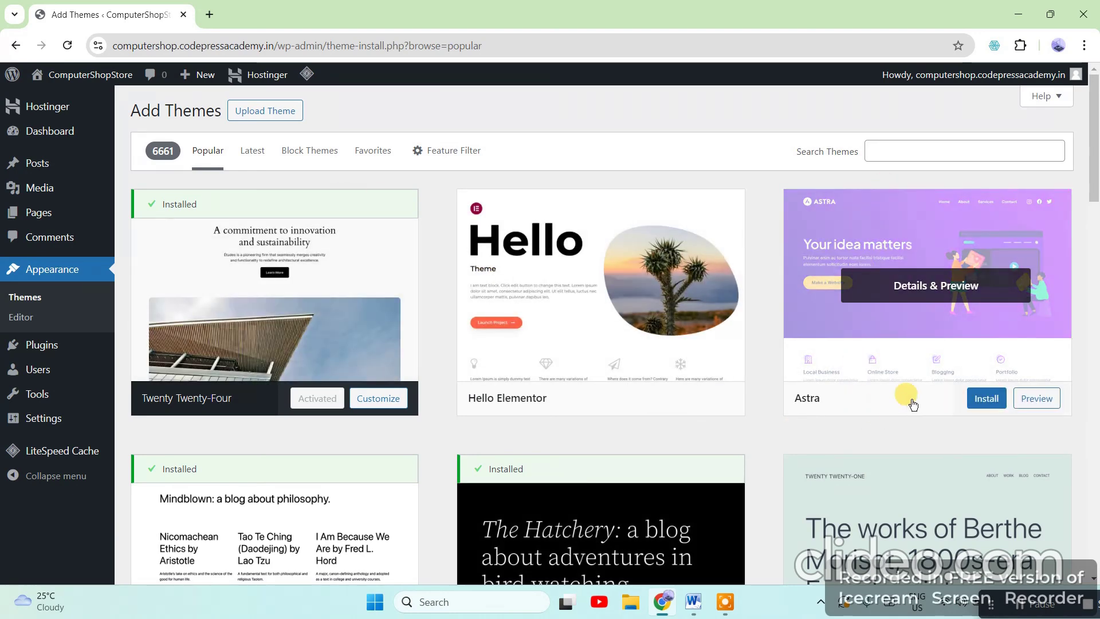
{"action": "left_click", "coordinate": [926, 152]}
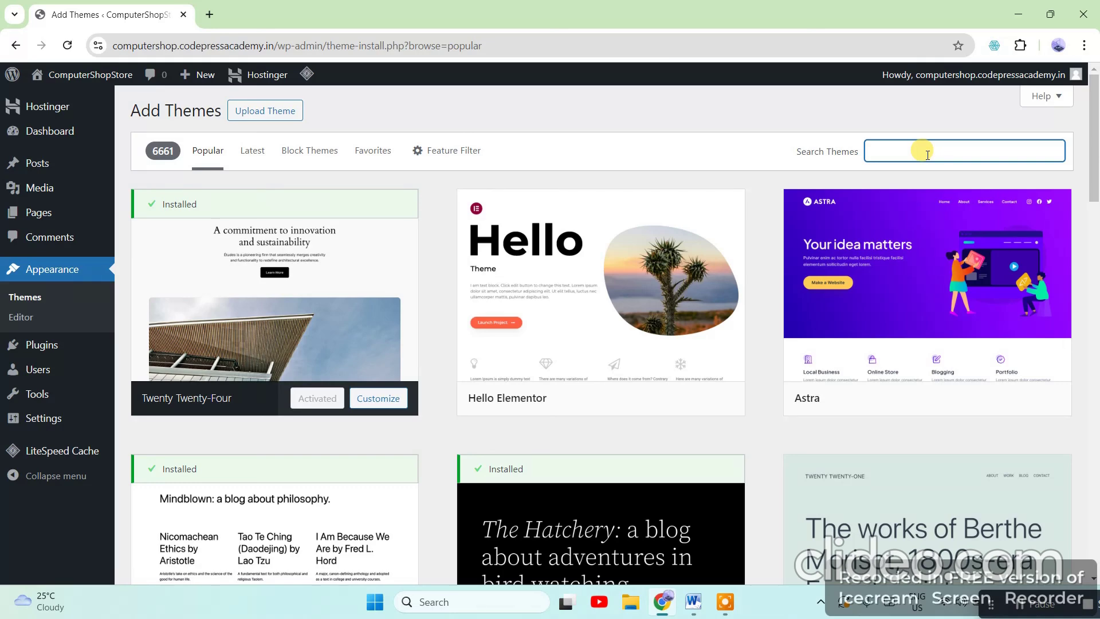
{"action": "type", "text": "astra"}
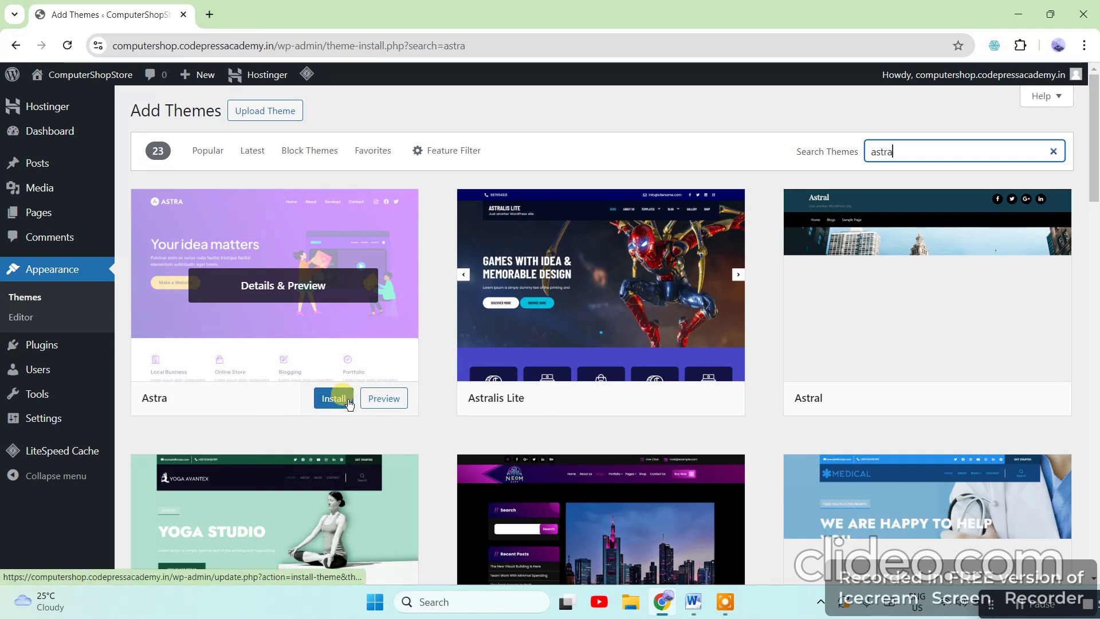
{"action": "left_click", "coordinate": [331, 400]}
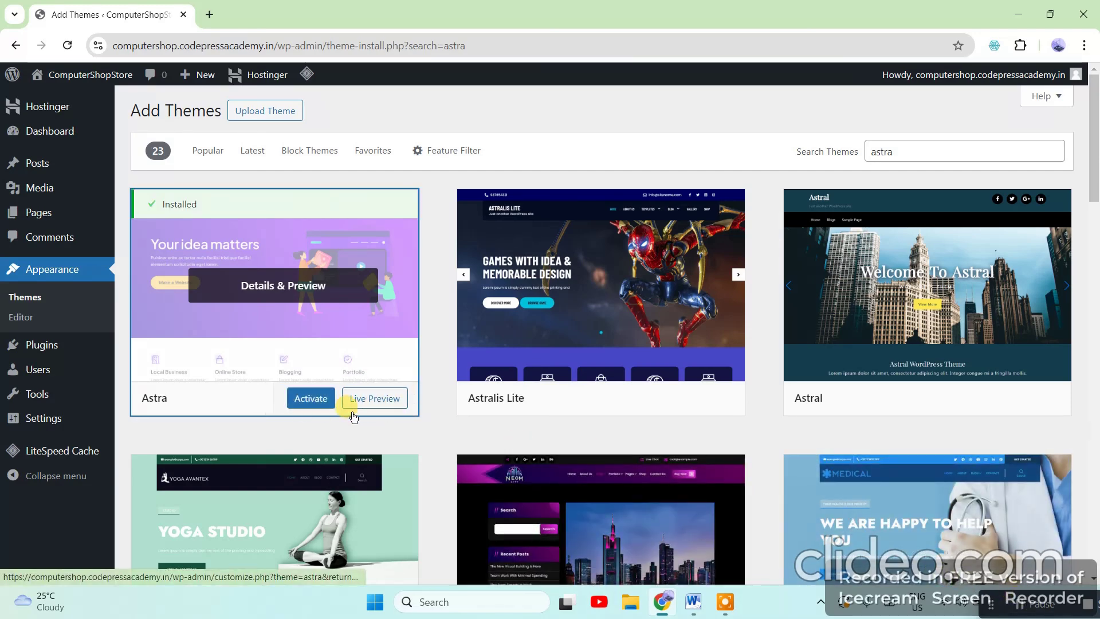
{"action": "left_click", "coordinate": [324, 403]}
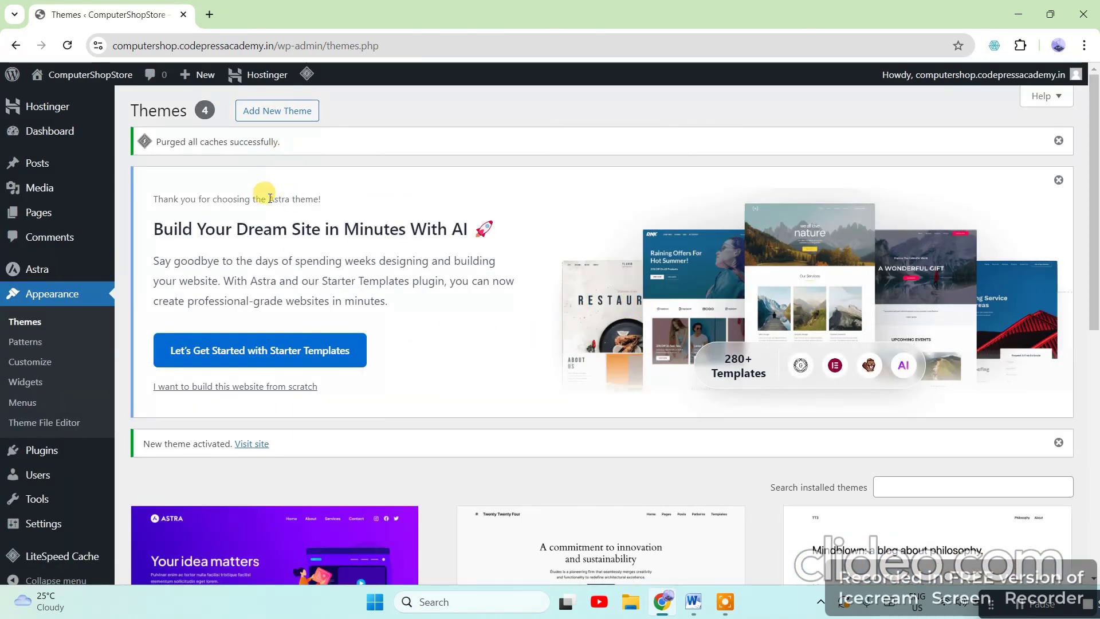
Scroll the Themes page to confirm Active: Astra, then open a blank new tab
{"action": "left_click_drag", "start_coordinate": [302, 143], "coordinate": [148, 150]}
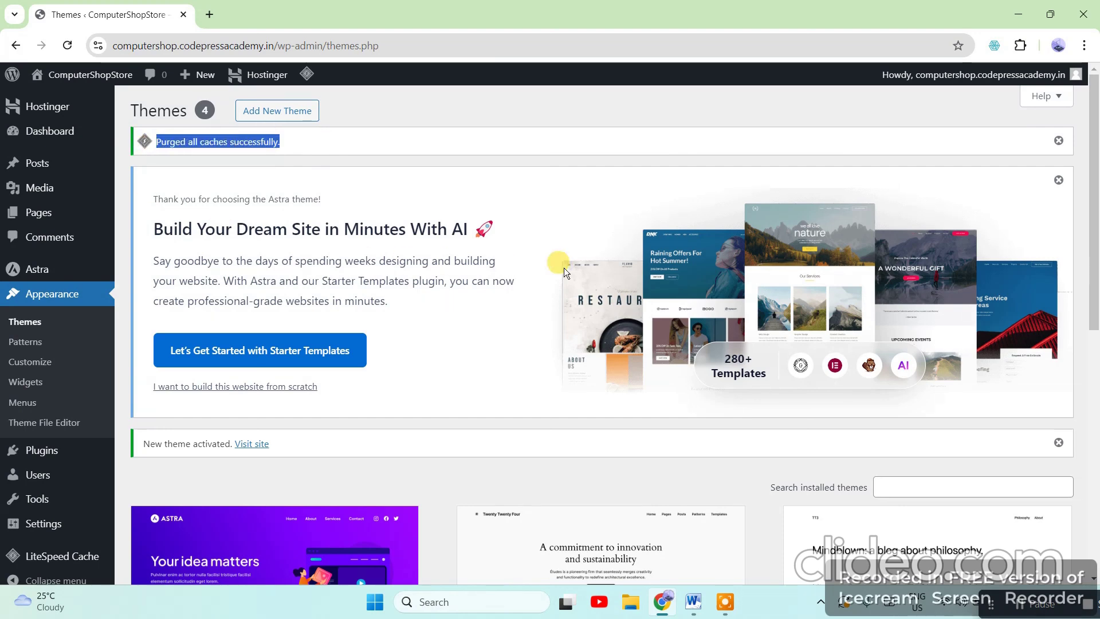
{"action": "scroll", "coordinate": [564, 267], "scroll_direction": "down", "scroll_amount": 5}
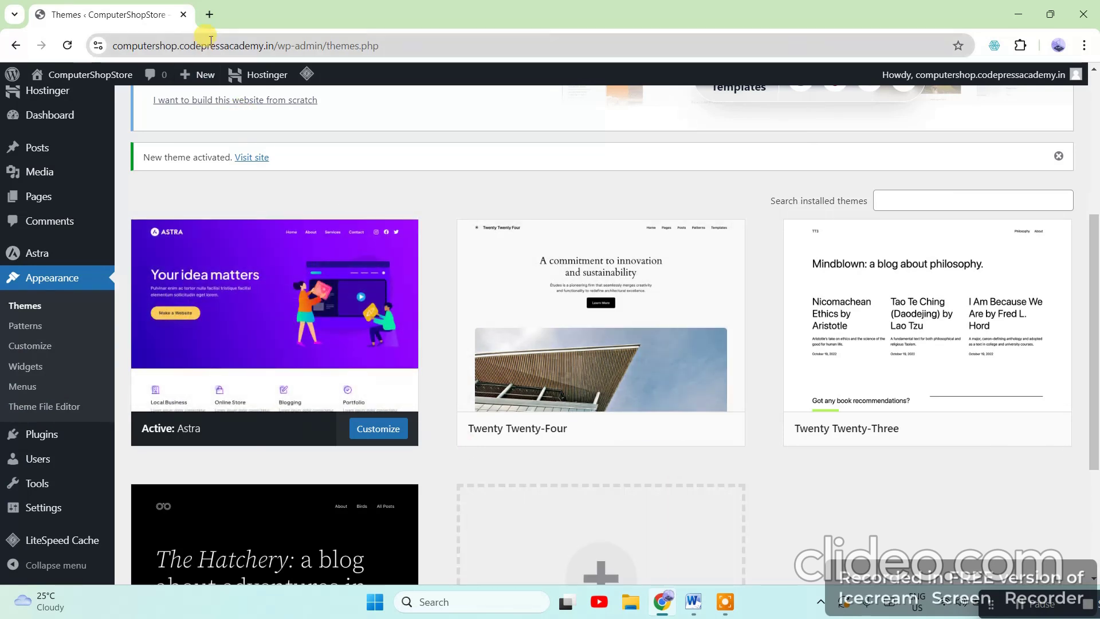
{"action": "left_click", "coordinate": [210, 15]}
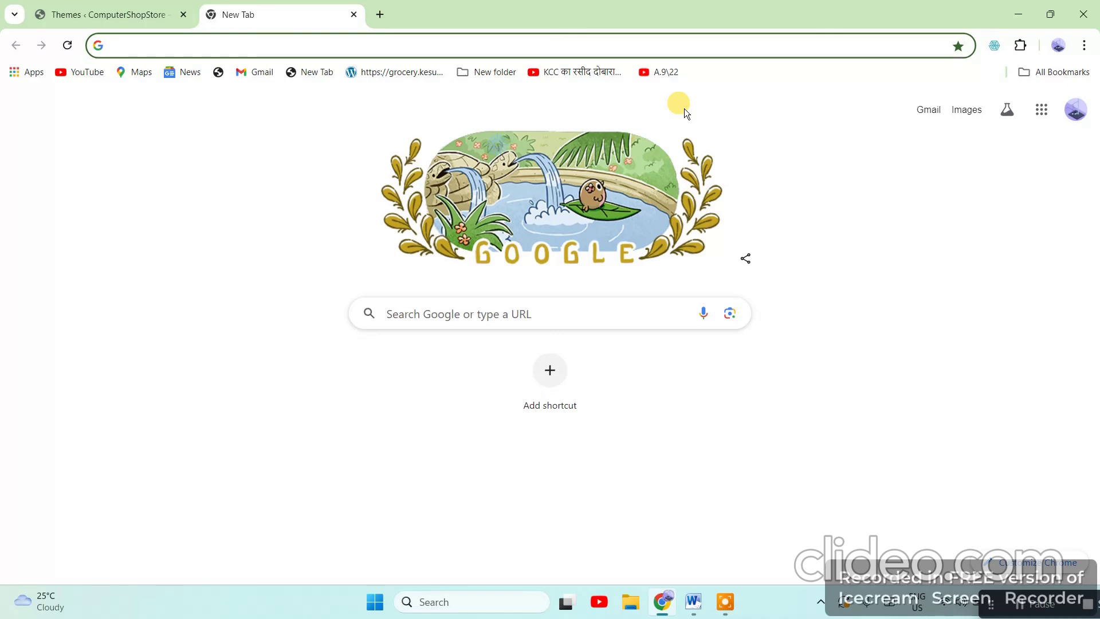
Open the ComputerShopStore front page in a new tab and reload it to see the Astra styling
{"action": "type", "text": "c"}
{"action": "key", "text": "BackSpace"}
{"action": "key", "text": "BackSpace"}
{"action": "type", "text": "comp"}
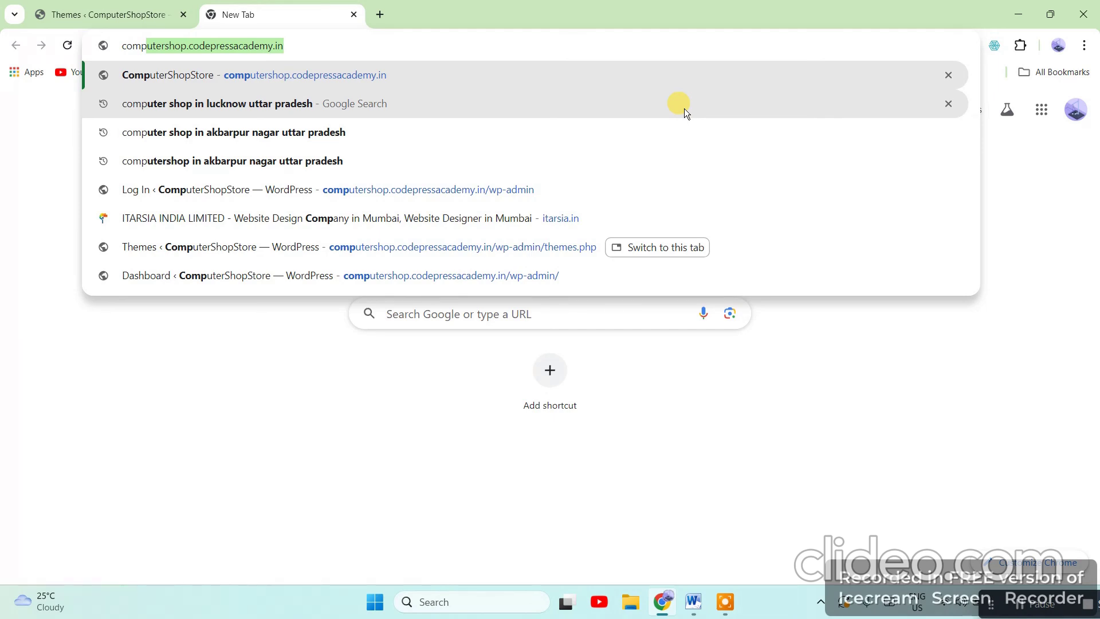
{"action": "key", "text": "Return"}
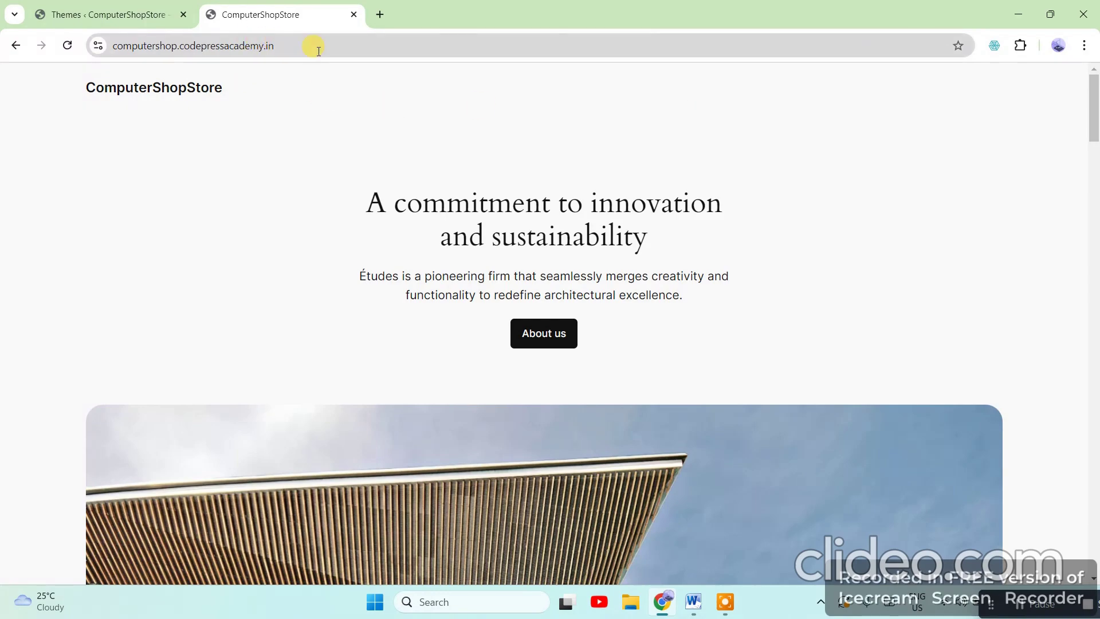
{"action": "scroll", "coordinate": [617, 393], "scroll_direction": "down", "scroll_amount": 20}
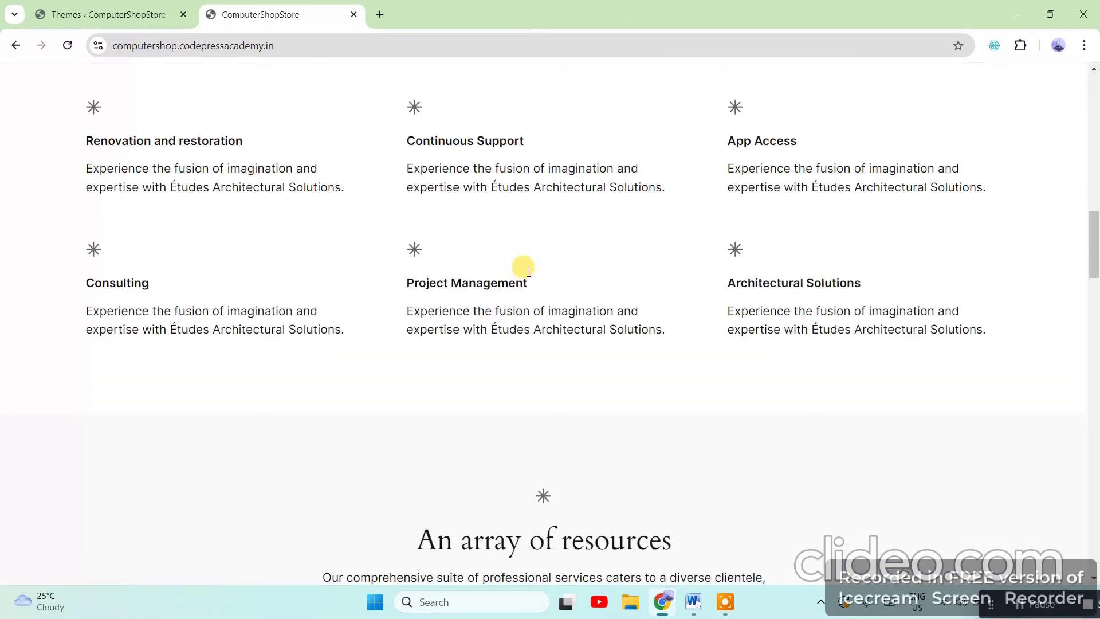
{"action": "scroll", "coordinate": [560, 315], "scroll_direction": "up", "scroll_amount": 6}
{"action": "left_click", "coordinate": [267, 45]}
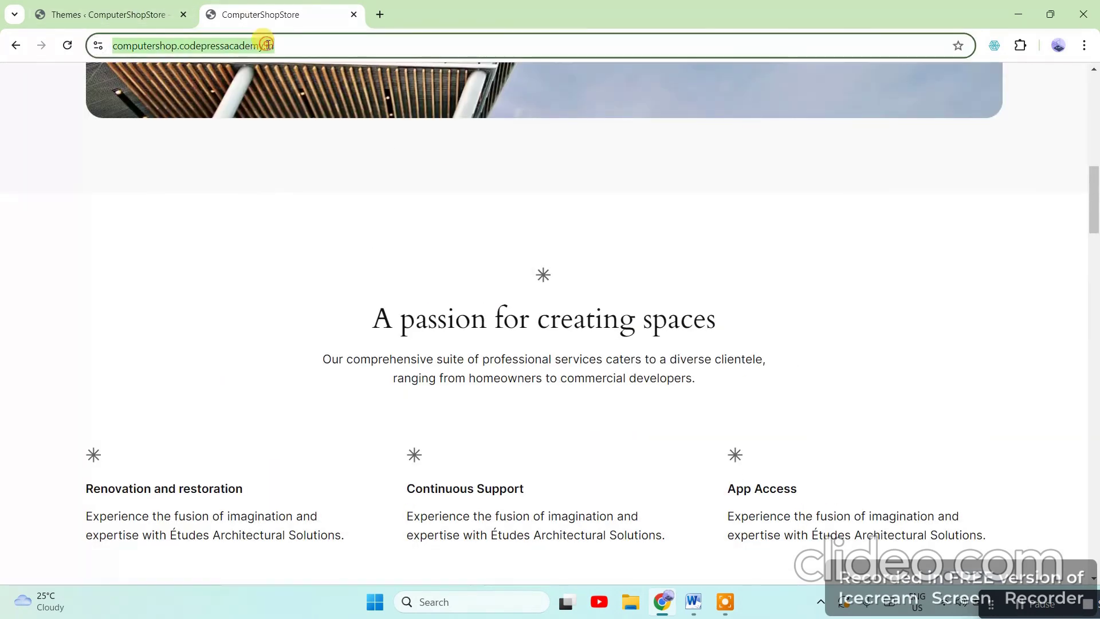
{"action": "key", "text": "Return"}
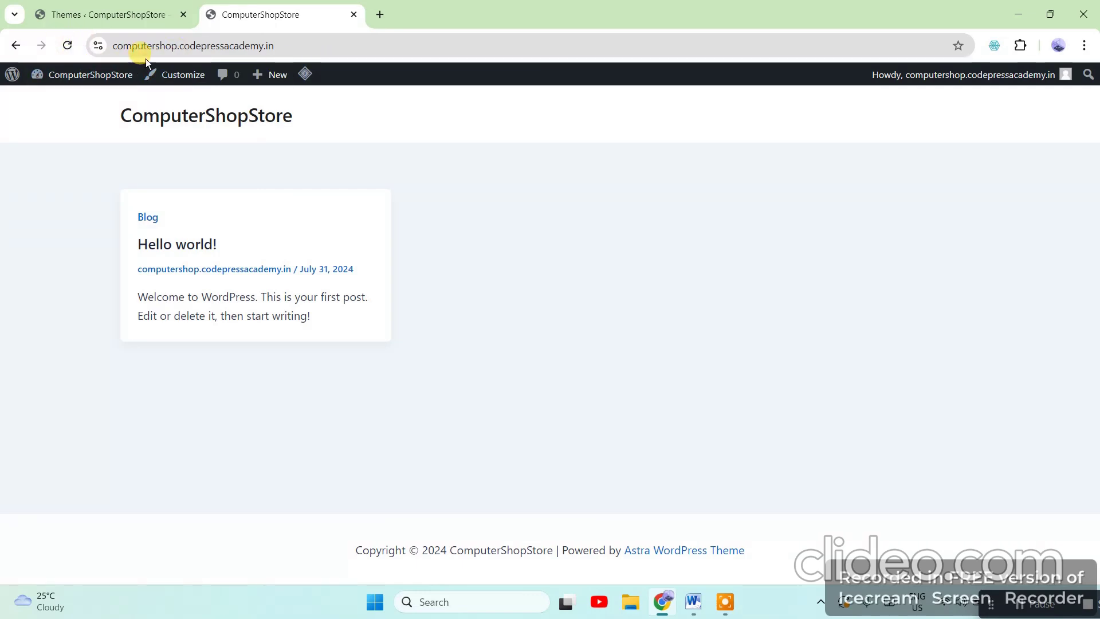
Highlight the ComputerShopStore site title, then return to the installed Themes admin page
{"action": "mouse_move", "coordinate": [96, 73]}
{"action": "left_click_drag", "start_coordinate": [100, 125], "coordinate": [375, 125]}
{"action": "left_click", "coordinate": [548, 247]}
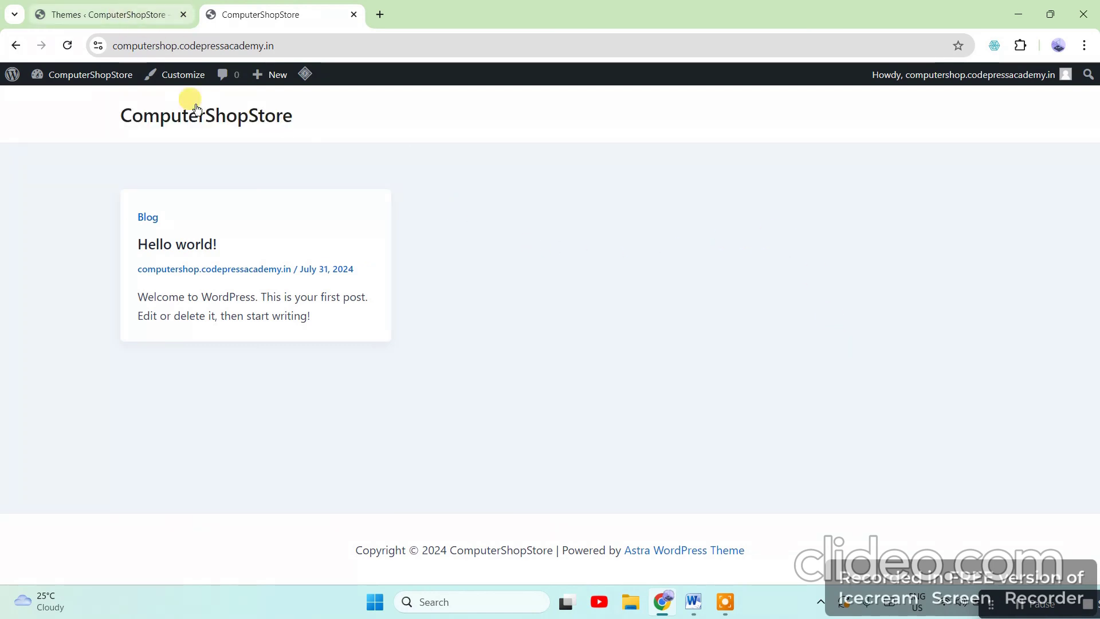
{"action": "left_click", "coordinate": [114, 13]}
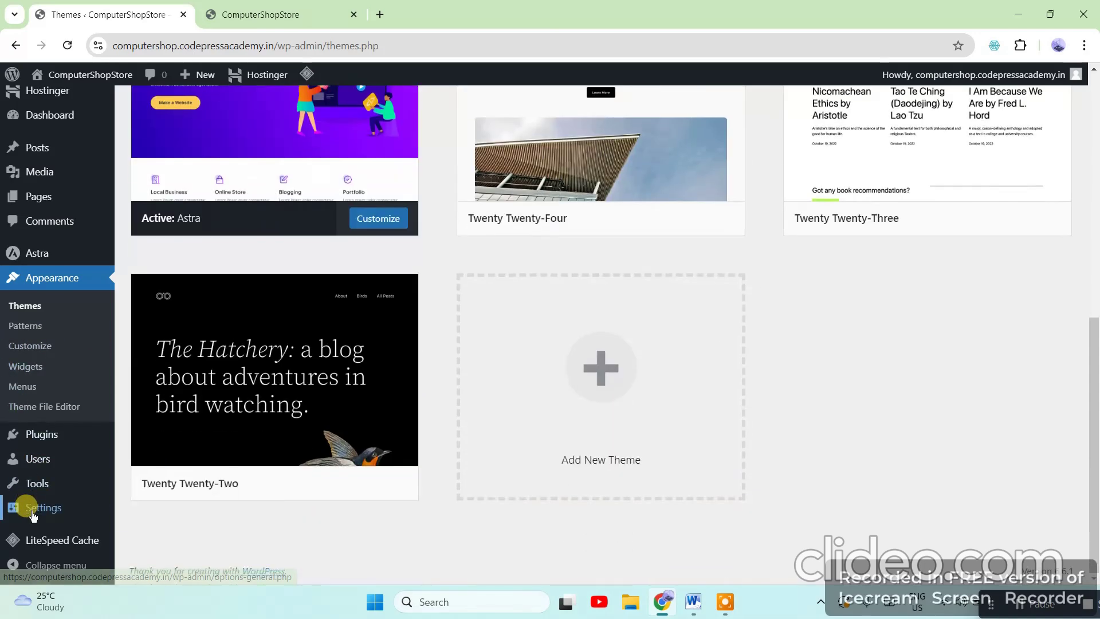
Open Settings > Reading from the admin sidebar flyout and scroll through its options
{"action": "scroll", "coordinate": [26, 503], "scroll_direction": "down", "scroll_amount": 3}
{"action": "mouse_move", "coordinate": [32, 514]}
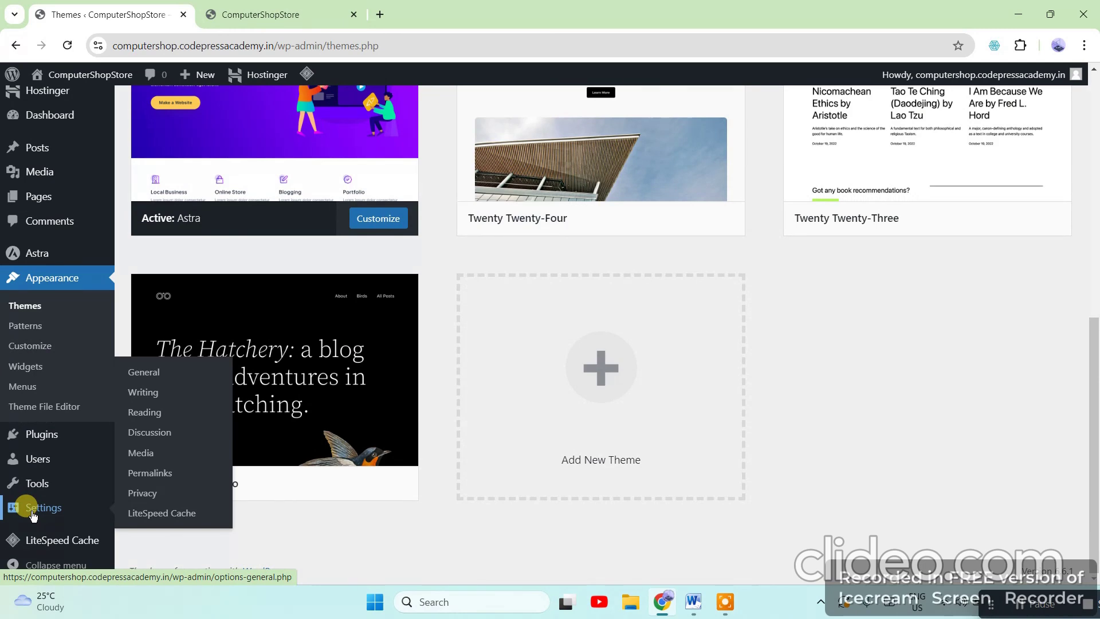
{"action": "left_click", "coordinate": [147, 419]}
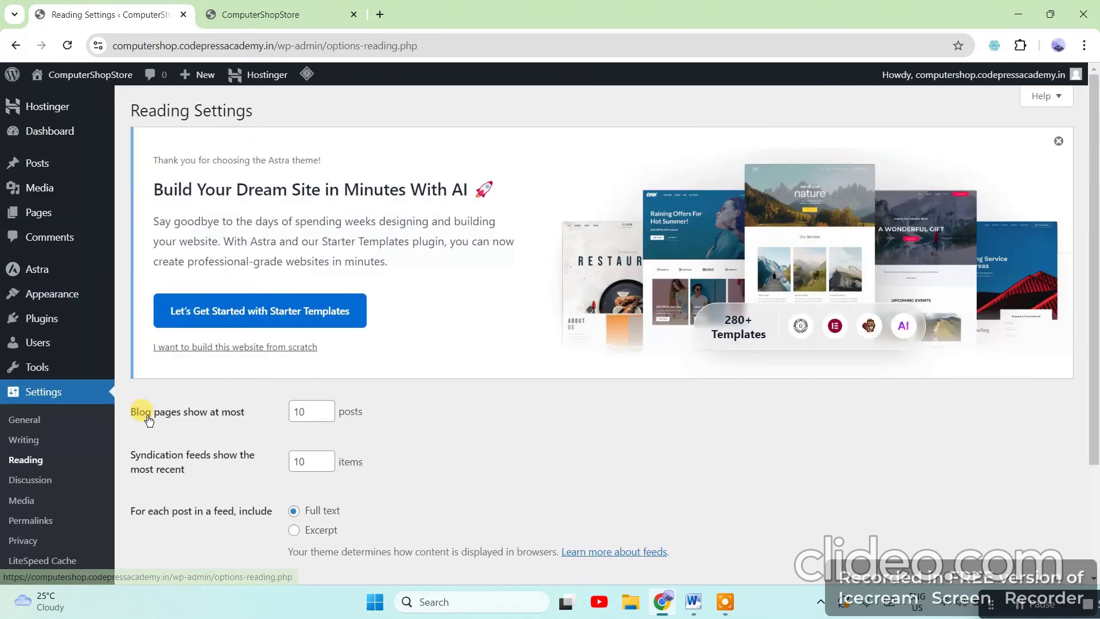
{"action": "scroll", "coordinate": [505, 458], "scroll_direction": "down", "scroll_amount": 3}
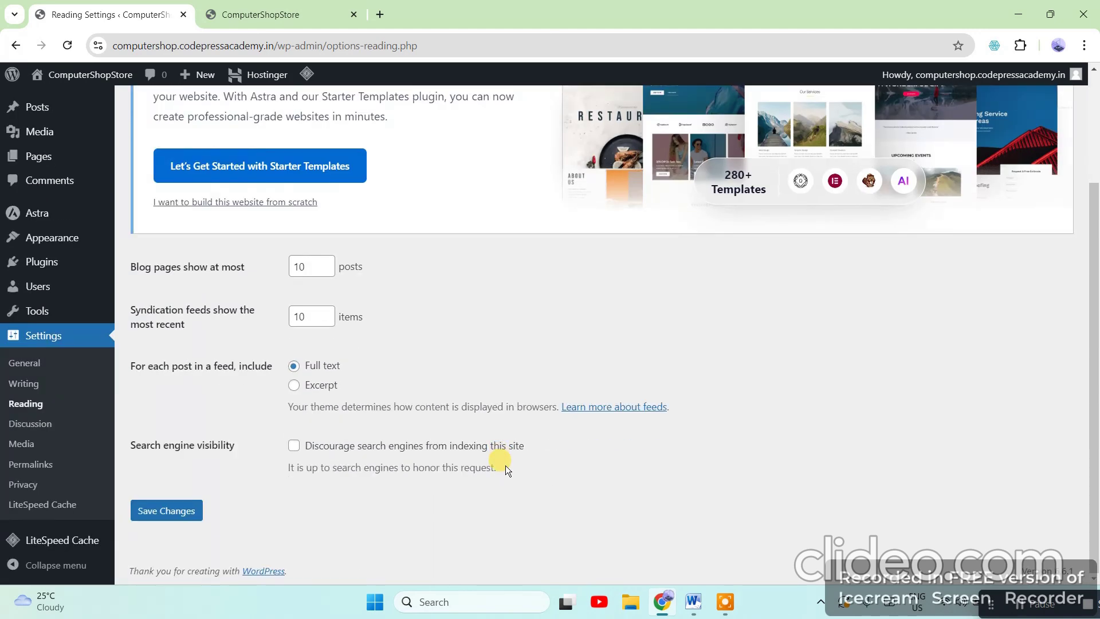
{"action": "scroll", "coordinate": [499, 486], "scroll_direction": "up", "scroll_amount": 3}
{"action": "scroll", "coordinate": [498, 486], "scroll_direction": "down", "scroll_amount": 3}
Open Permalink Settings and examine the Plain structure's p=123 example link
{"action": "left_click", "coordinate": [40, 472]}
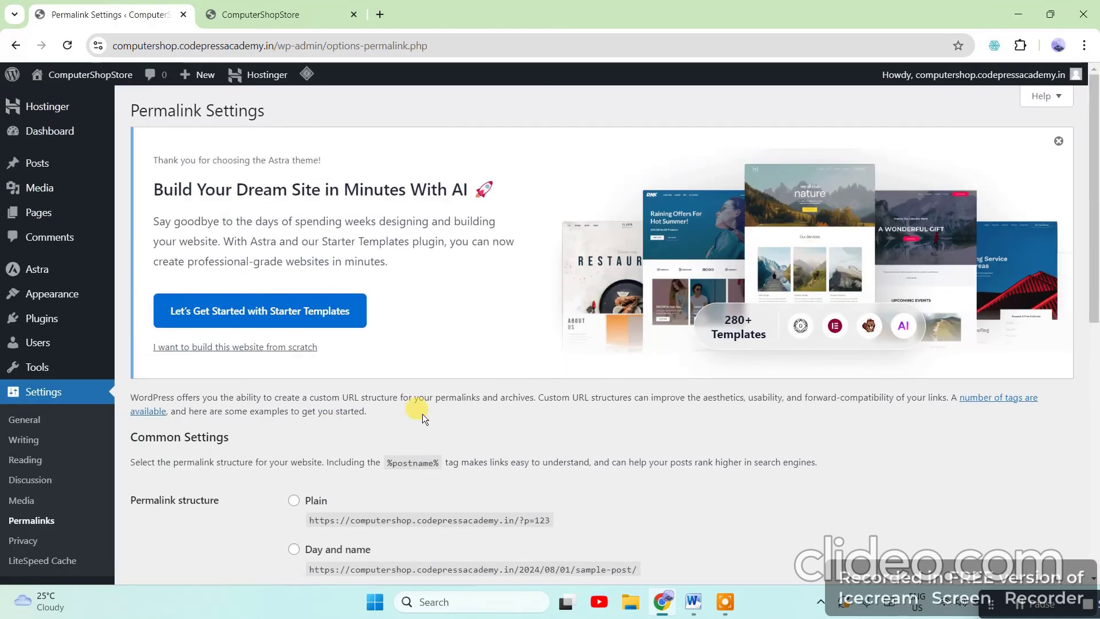
{"action": "scroll", "coordinate": [465, 424], "scroll_direction": "down", "scroll_amount": 5}
{"action": "scroll", "coordinate": [474, 431], "scroll_direction": "down", "scroll_amount": 3}
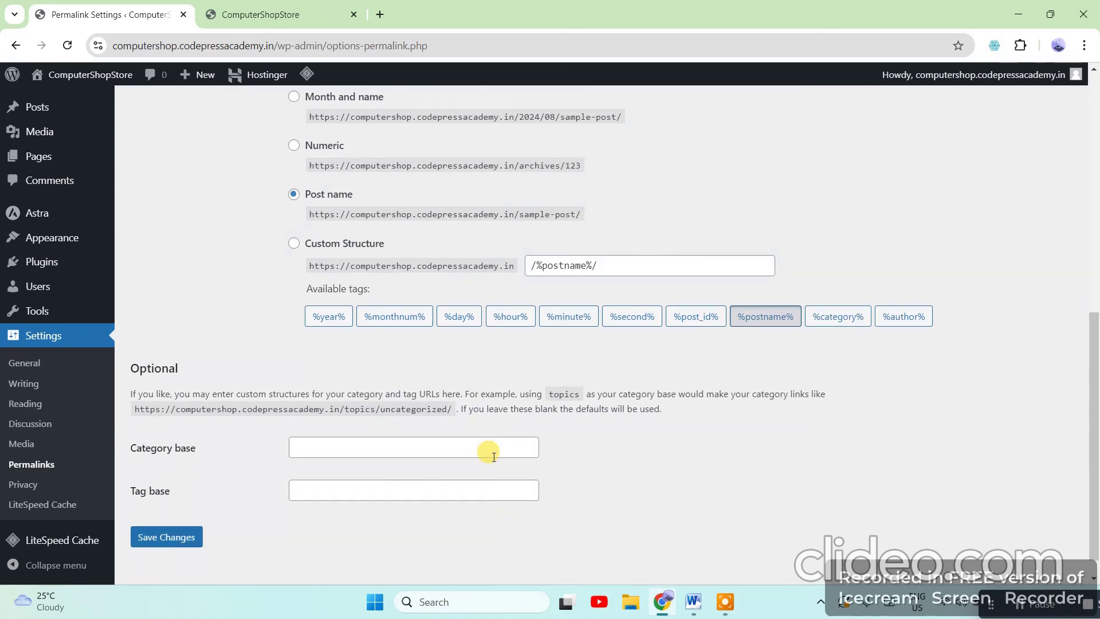
{"action": "scroll", "coordinate": [491, 452], "scroll_direction": "up", "scroll_amount": 2}
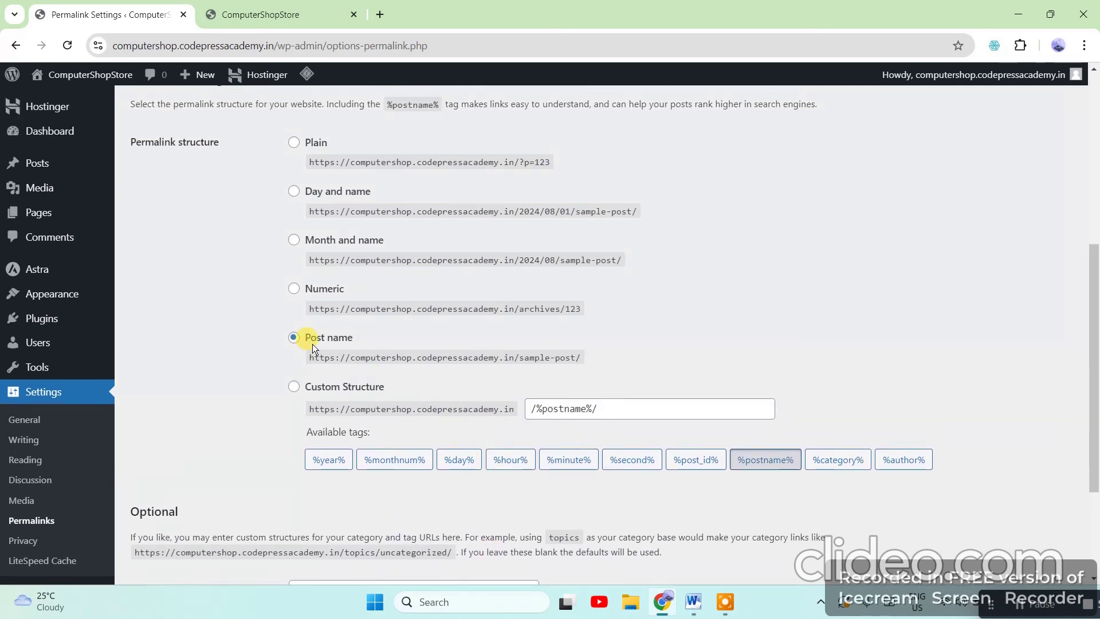
{"action": "scroll", "coordinate": [487, 380], "scroll_direction": "up", "scroll_amount": 1}
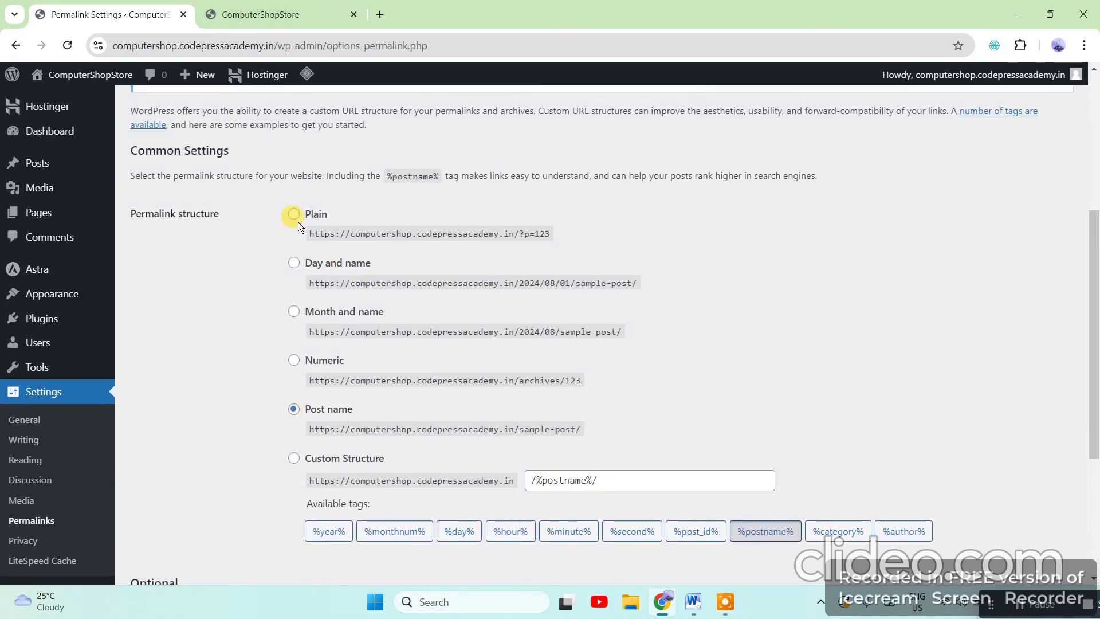
{"action": "scroll", "coordinate": [314, 300], "scroll_direction": "down", "scroll_amount": 2}
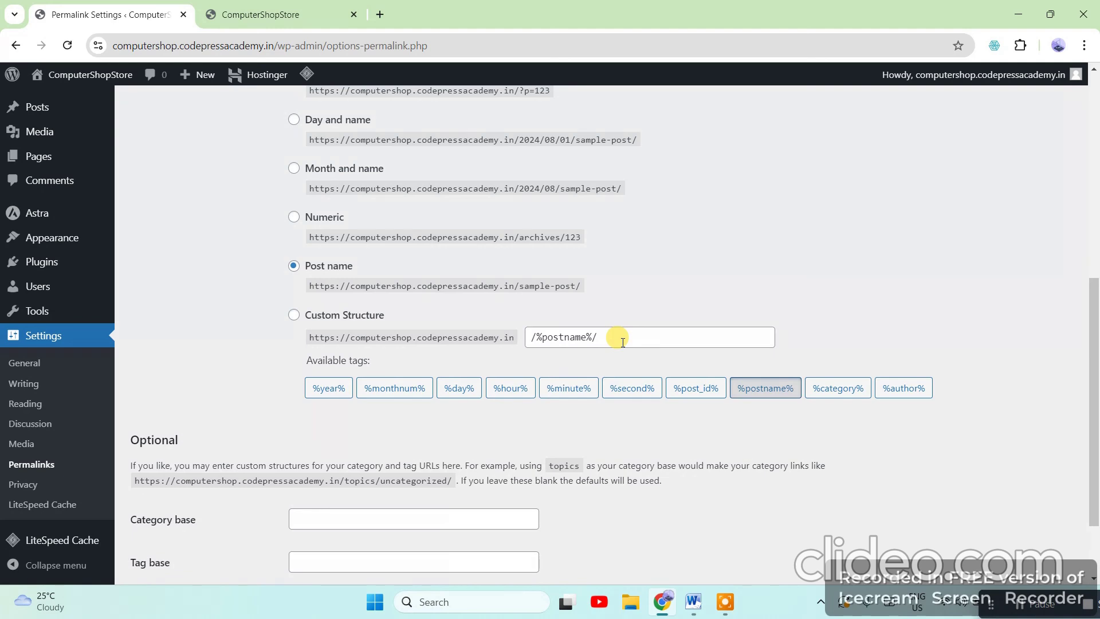
{"action": "scroll", "coordinate": [343, 352], "scroll_direction": "down", "scroll_amount": 2}
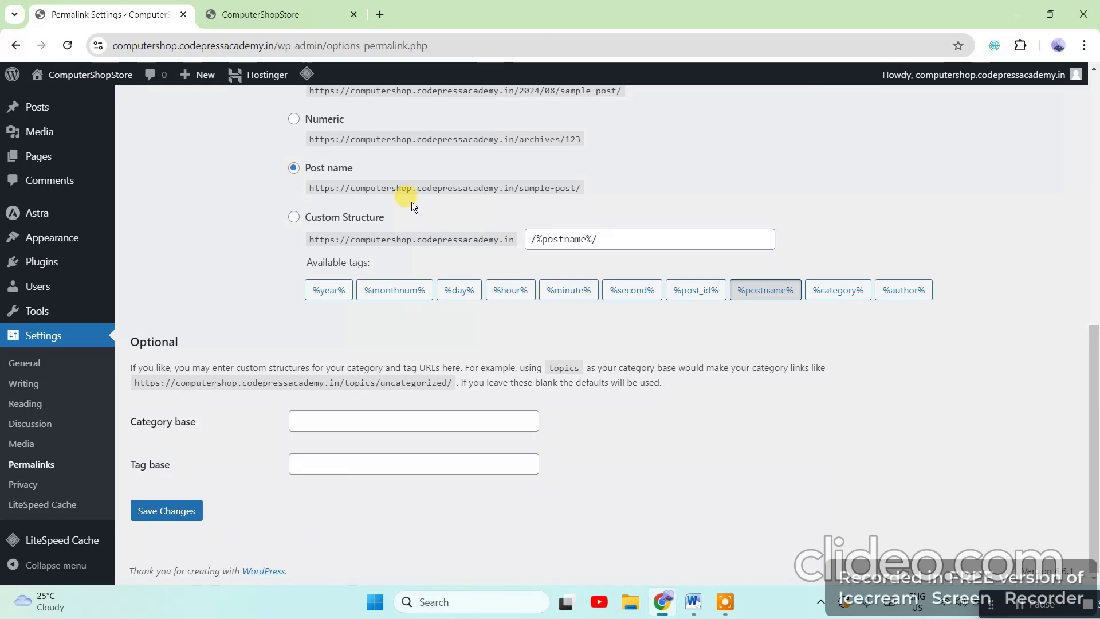
{"action": "scroll", "coordinate": [412, 201], "scroll_direction": "up", "scroll_amount": 6}
{"action": "scroll", "coordinate": [491, 246], "scroll_direction": "down", "scroll_amount": 3}
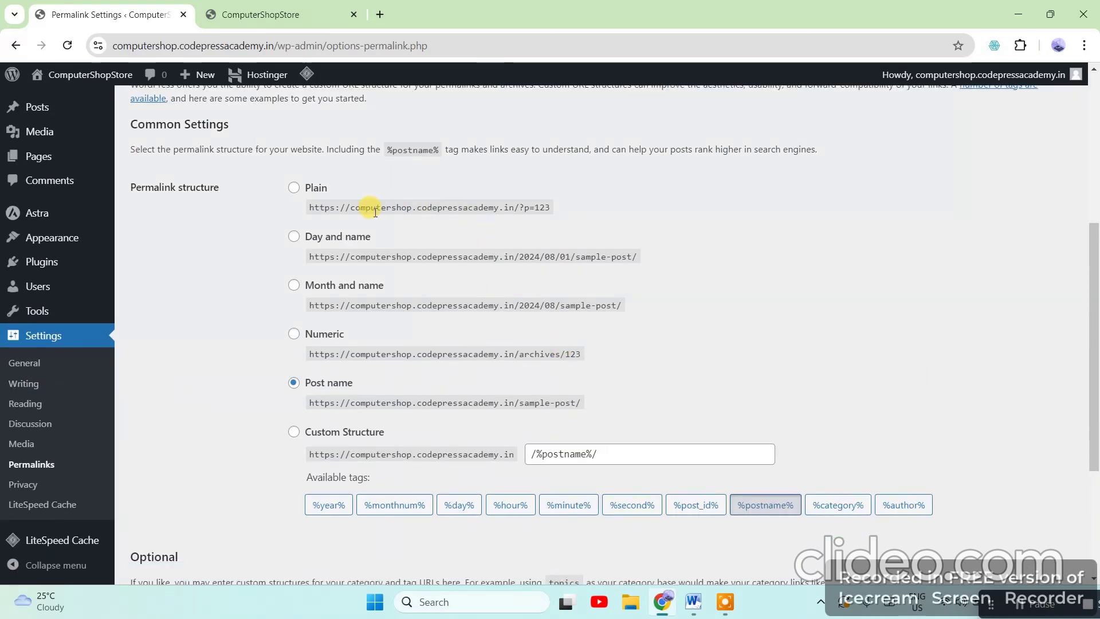
{"action": "scroll", "coordinate": [503, 289], "scroll_direction": "down", "scroll_amount": 3}
{"action": "scroll", "coordinate": [466, 363], "scroll_direction": "up", "scroll_amount": 4}
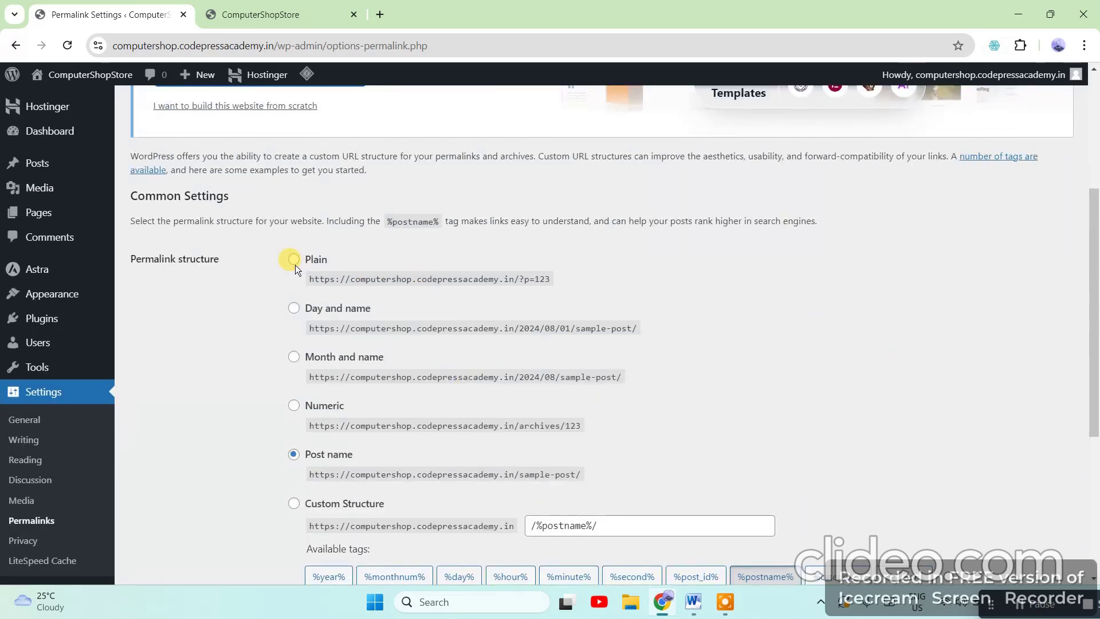
{"action": "left_click_drag", "start_coordinate": [564, 279], "coordinate": [518, 281]}
{"action": "left_click", "coordinate": [527, 286]}
Check the Post name sample-post/ example, save the Post name permalinks, and switch to the Word guide
{"action": "left_click", "coordinate": [716, 280]}
{"action": "scroll", "coordinate": [711, 351], "scroll_direction": "down", "scroll_amount": 5}
{"action": "scroll", "coordinate": [573, 347], "scroll_direction": "up", "scroll_amount": 2}
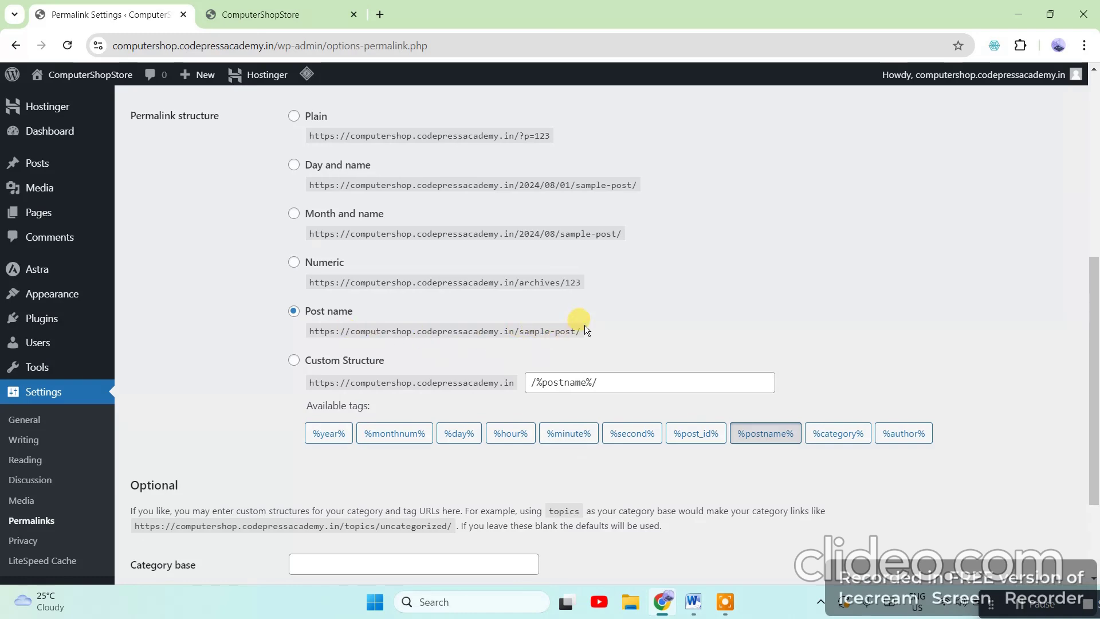
{"action": "left_click_drag", "start_coordinate": [590, 329], "coordinate": [519, 339]}
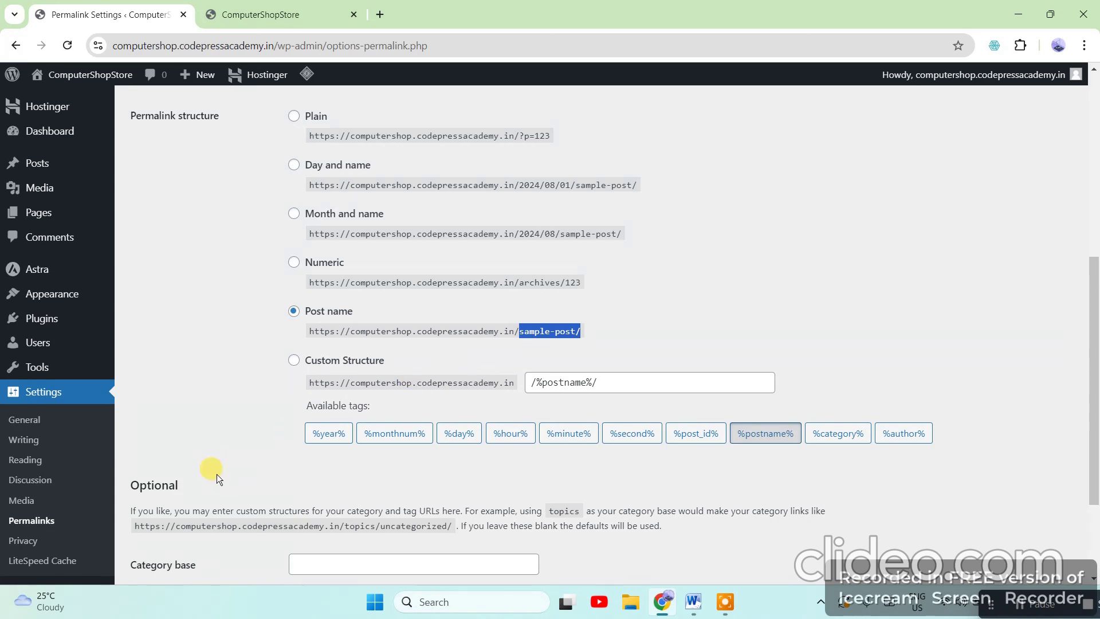
{"action": "scroll", "coordinate": [207, 476], "scroll_direction": "down", "scroll_amount": 3}
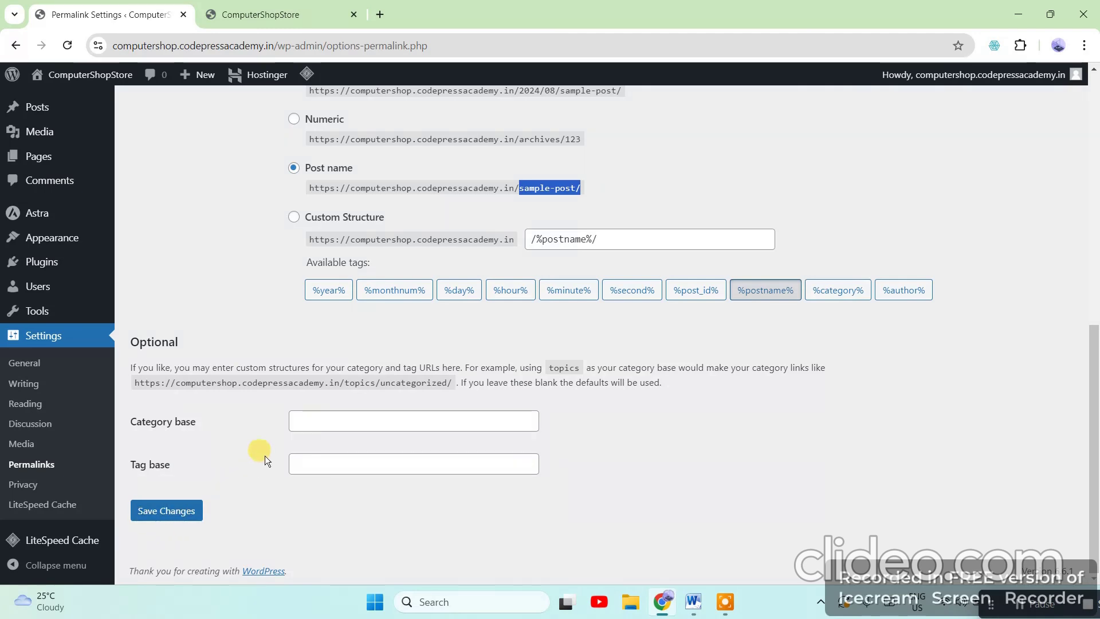
{"action": "scroll", "coordinate": [484, 360], "scroll_direction": "up", "scroll_amount": 5}
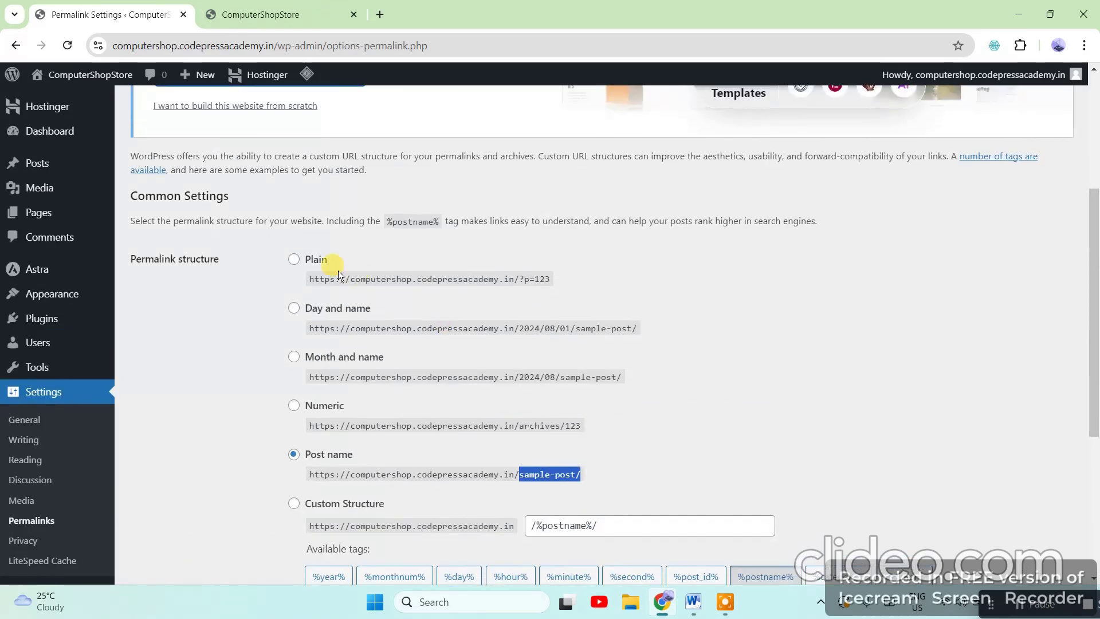
{"action": "scroll", "coordinate": [263, 386], "scroll_direction": "down", "scroll_amount": 5}
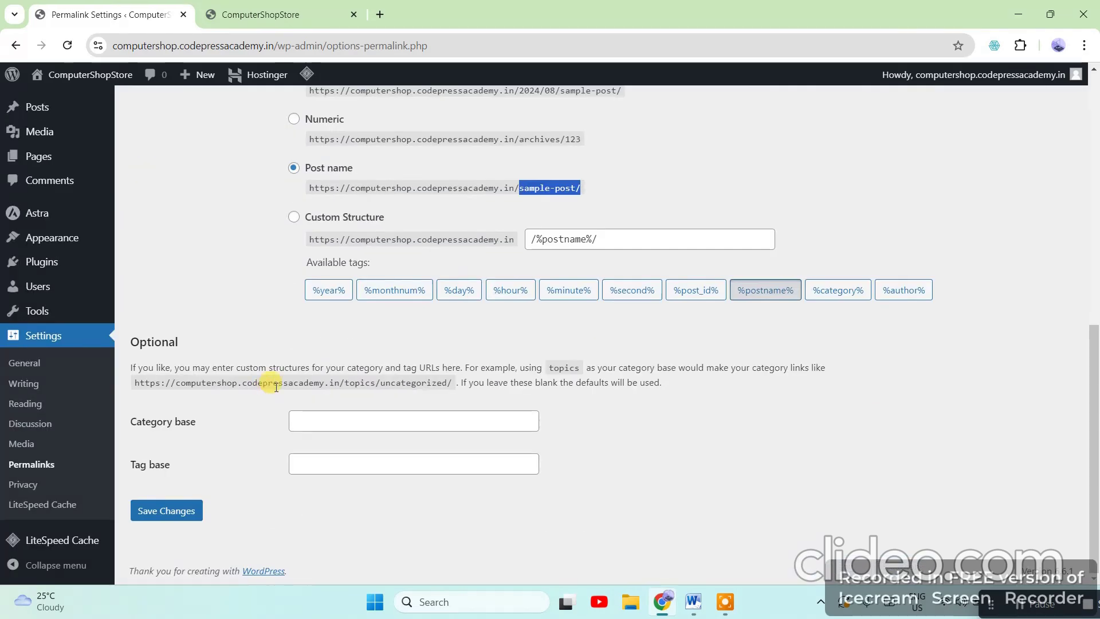
{"action": "left_click", "coordinate": [182, 509]}
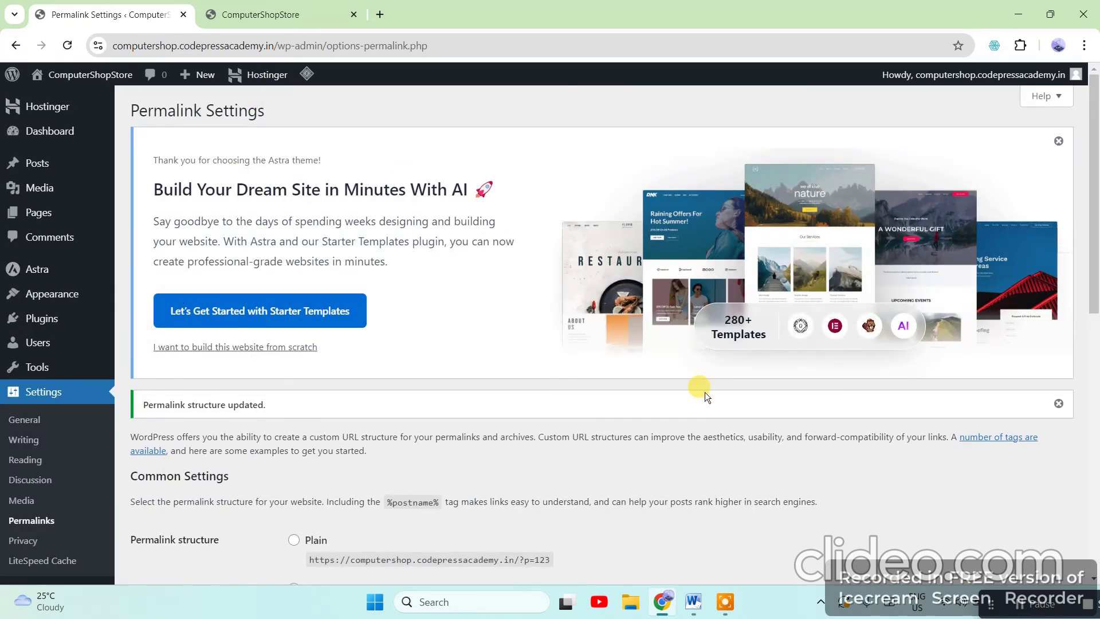
{"action": "left_click", "coordinate": [693, 601]}
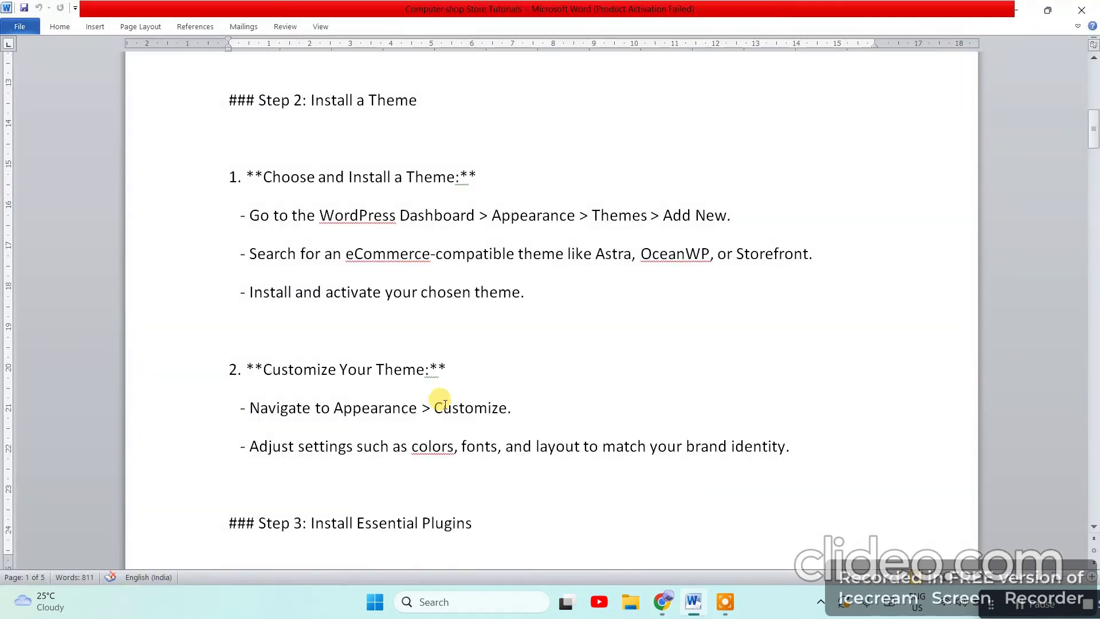
{"action": "scroll", "coordinate": [515, 343], "scroll_direction": "down", "scroll_amount": 3}
{"action": "scroll", "coordinate": [462, 344], "scroll_direction": "up", "scroll_amount": 3}
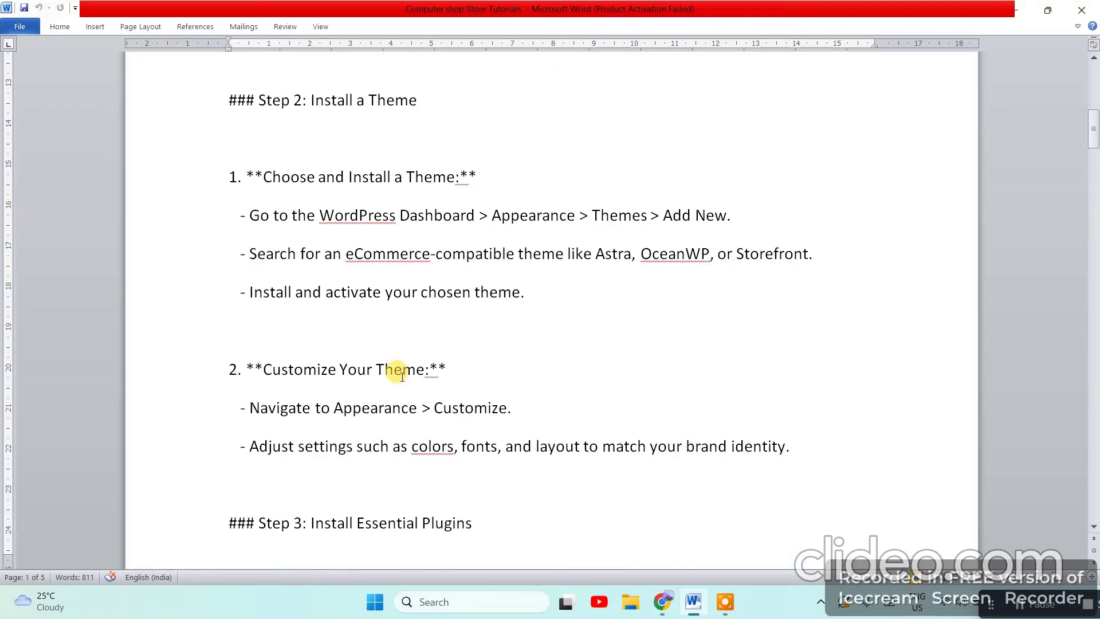
{"action": "scroll", "coordinate": [402, 377], "scroll_direction": "down", "scroll_amount": 3}
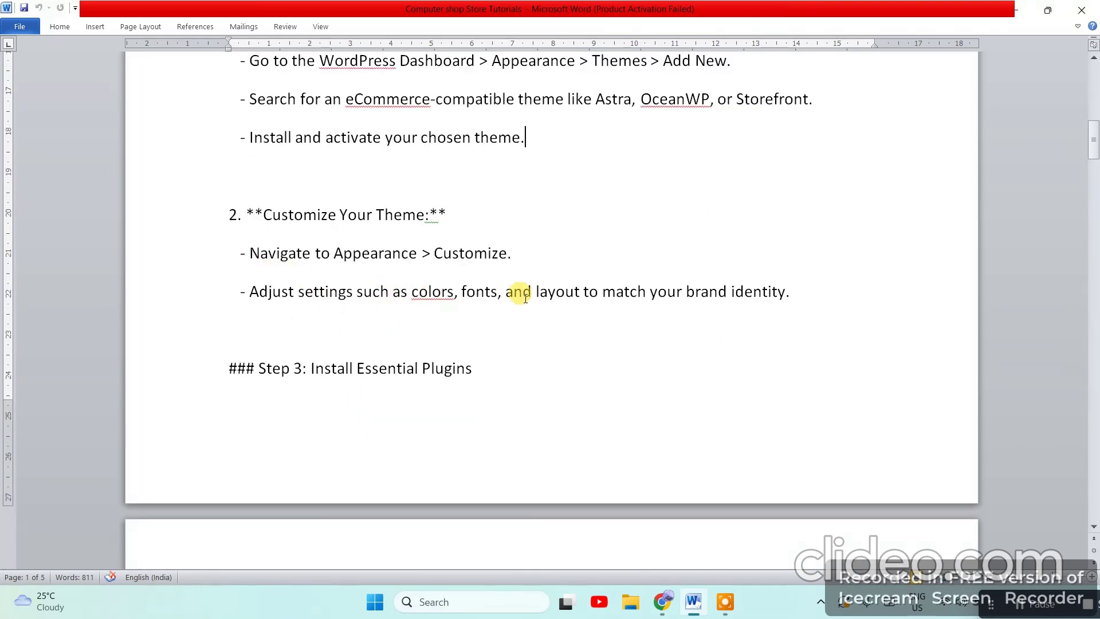
{"action": "scroll", "coordinate": [525, 298], "scroll_direction": "up", "scroll_amount": 2}
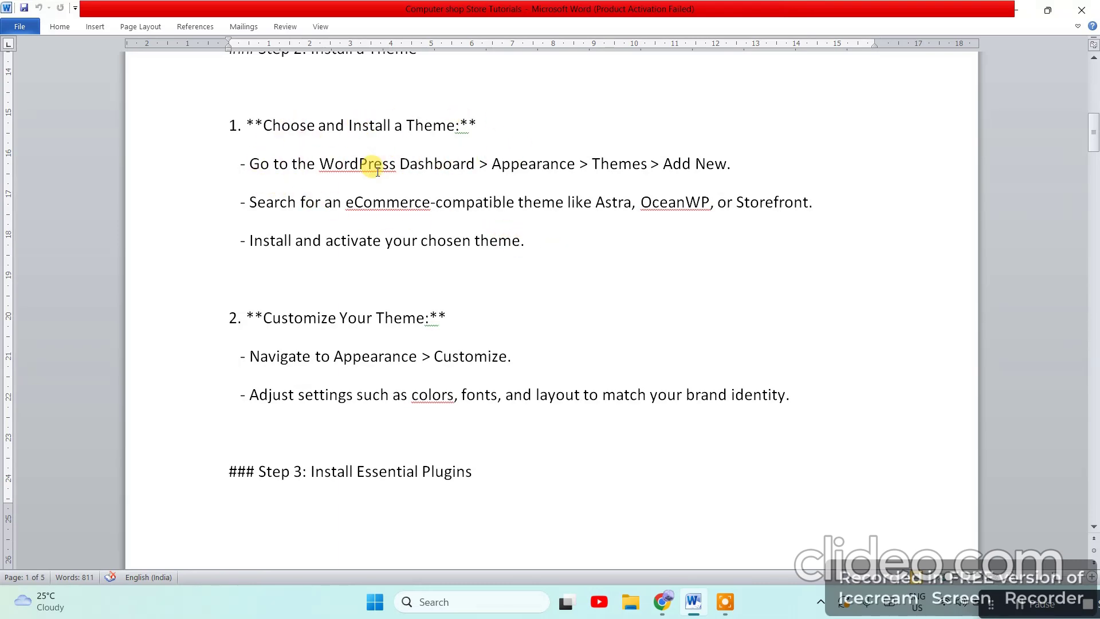
{"action": "left_click_drag", "start_coordinate": [250, 163], "coordinate": [715, 170]}
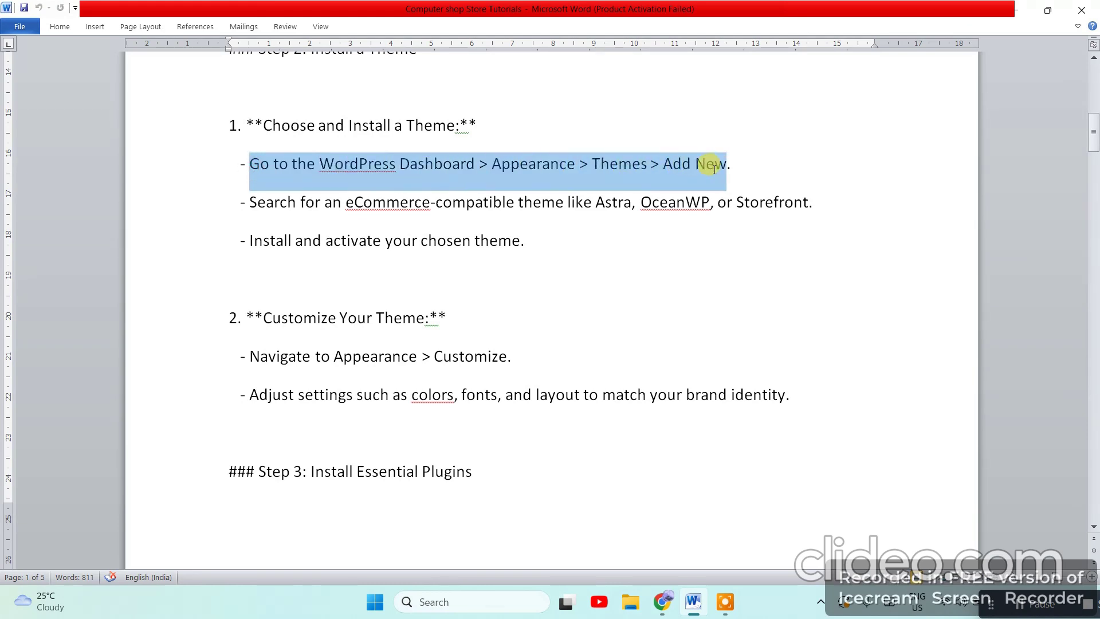
{"action": "left_click", "coordinate": [706, 254]}
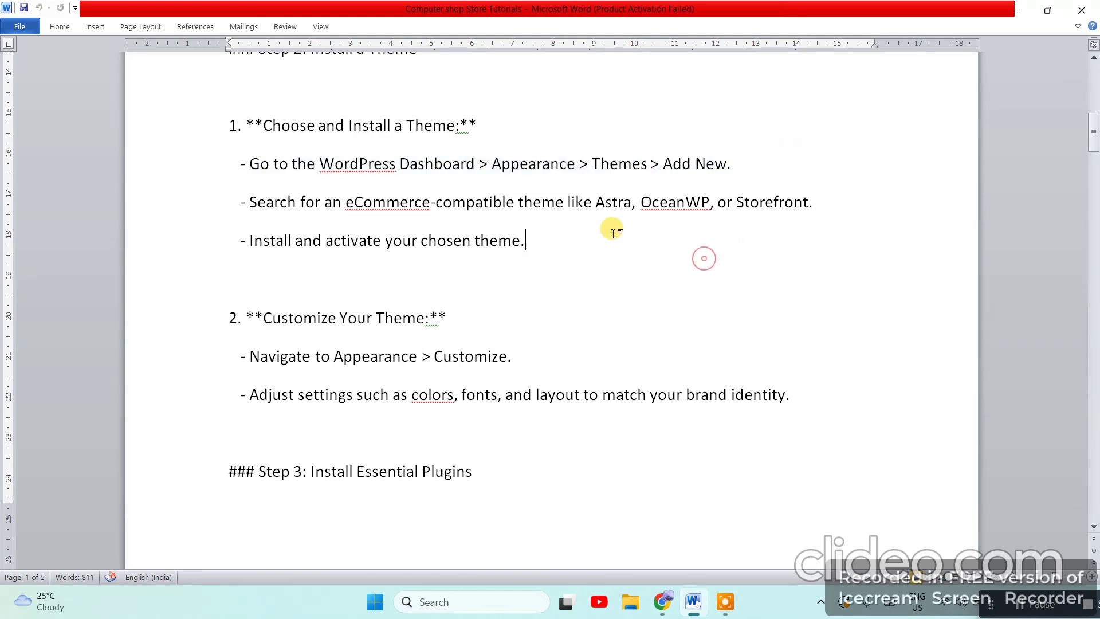
{"action": "double_click", "coordinate": [596, 202]}
{"action": "left_click", "coordinate": [619, 315]}
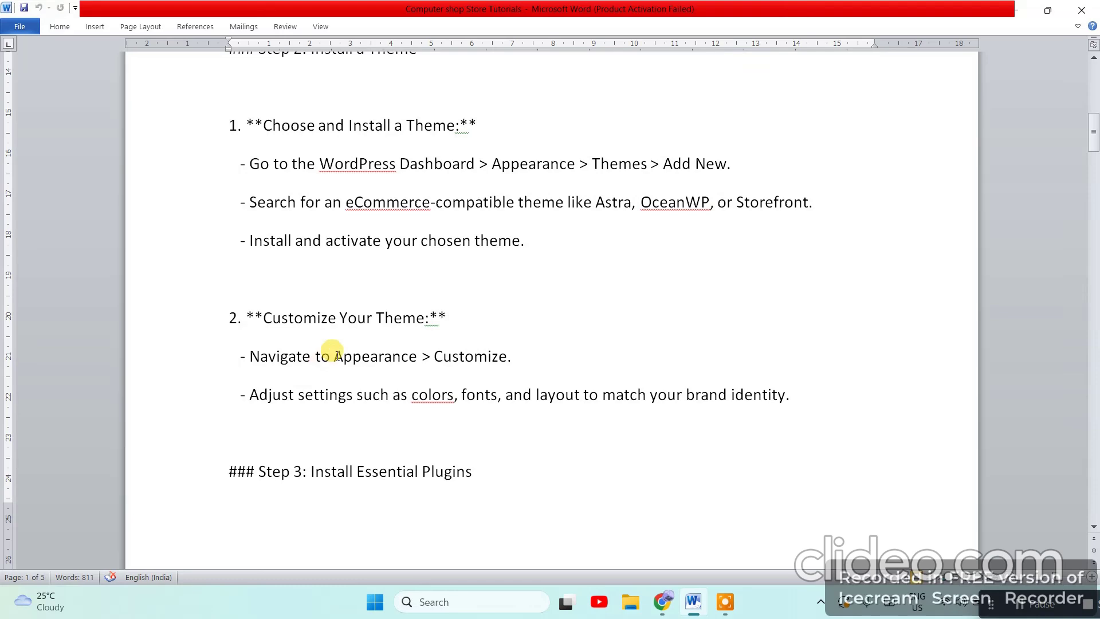
{"action": "scroll", "coordinate": [527, 315], "scroll_direction": "down", "scroll_amount": 2}
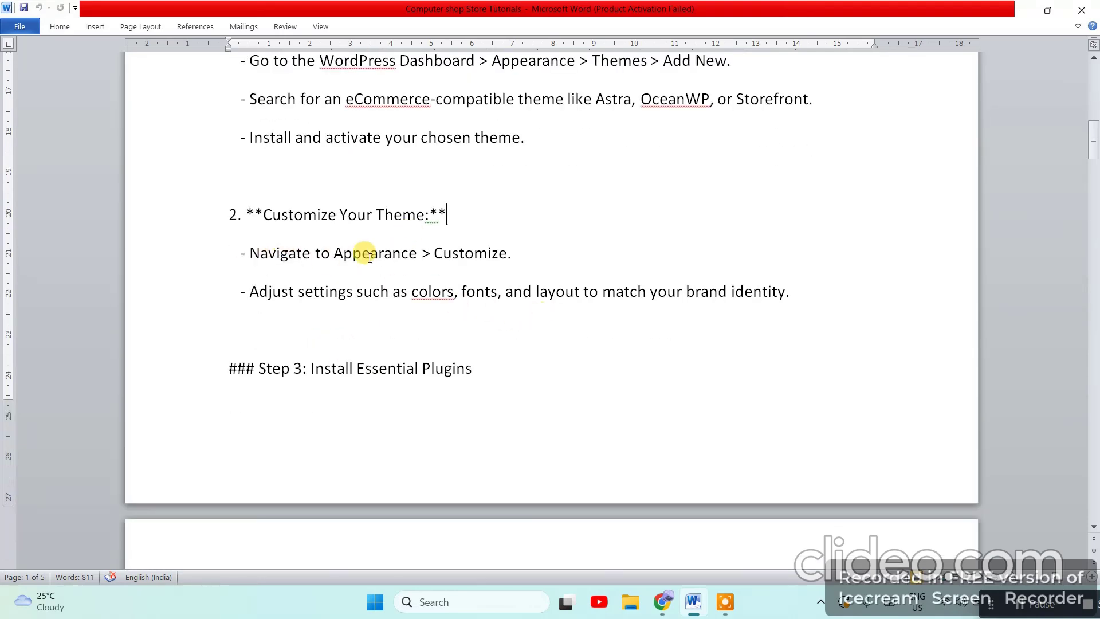
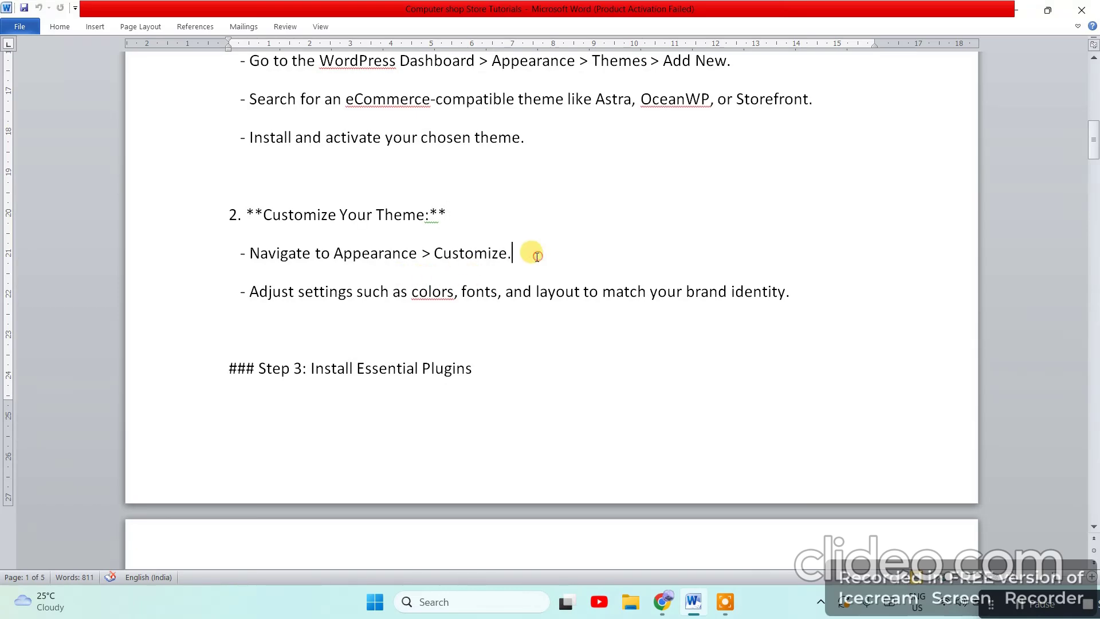
Highlight the 'Navigate to Appearance > Customize.' line in the Word notes, then minimize Word to reach Chrome
{"action": "left_click_drag", "start_coordinate": [527, 253], "coordinate": [251, 273]}
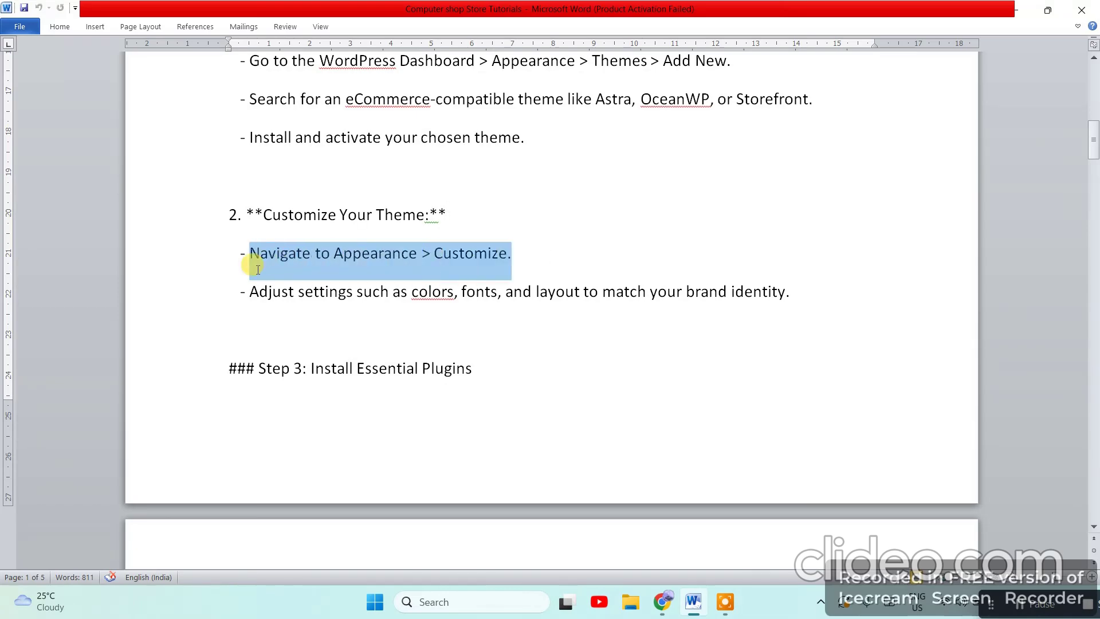
{"action": "left_click", "coordinate": [1015, 9]}
{"action": "mouse_move", "coordinate": [41, 289]}
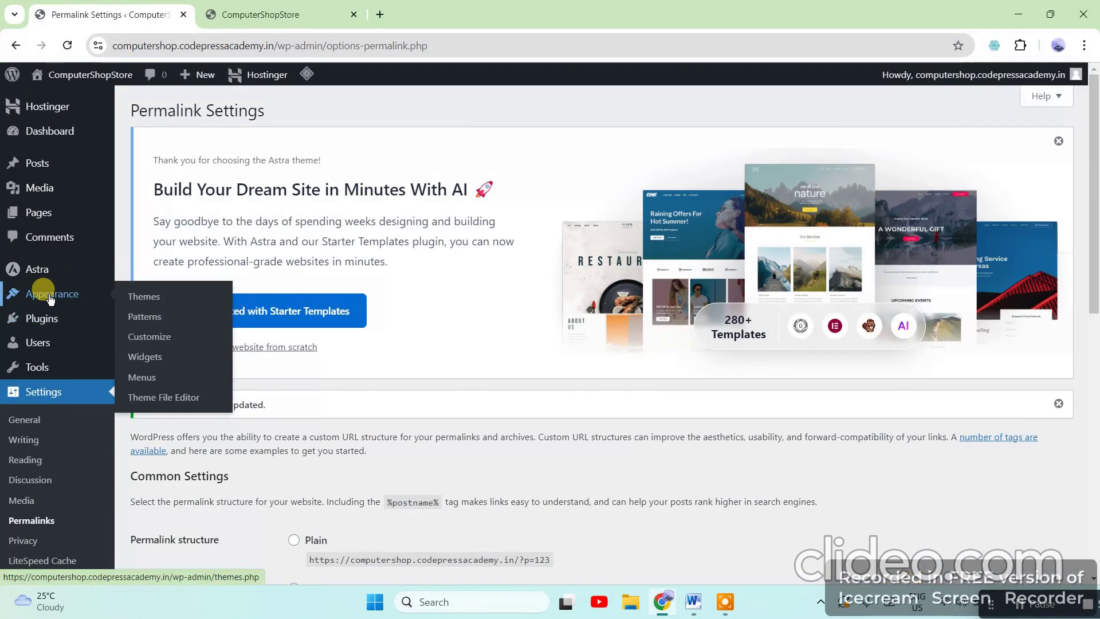
Open Appearance > Customize, scroll through the Astra preview, and publish it
{"action": "left_click", "coordinate": [152, 337]}
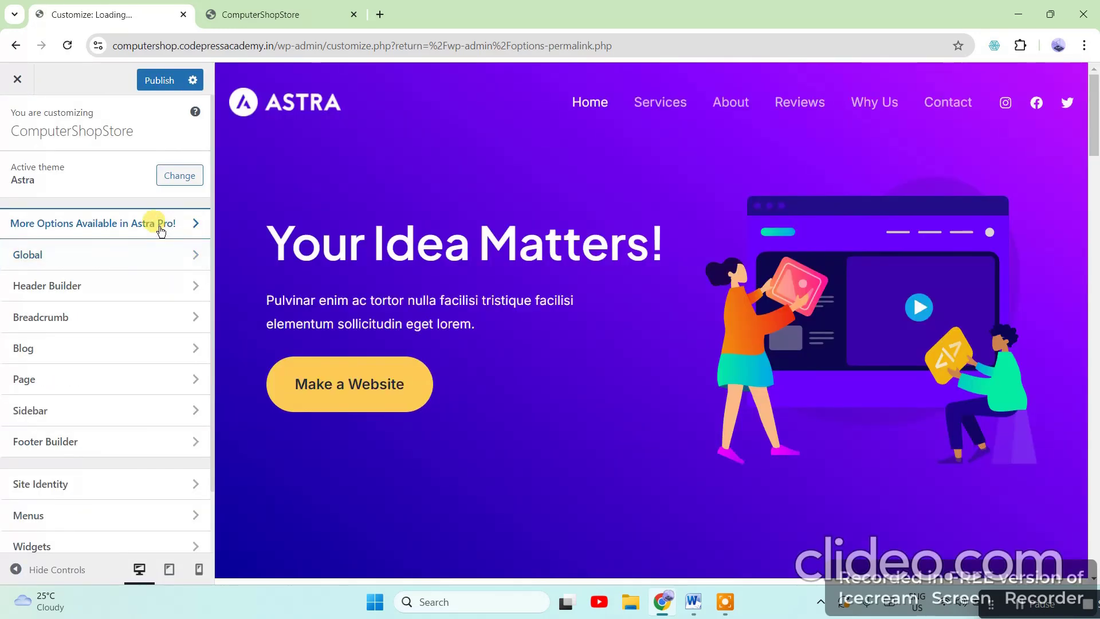
{"action": "scroll", "coordinate": [768, 250], "scroll_direction": "down", "scroll_amount": 5}
{"action": "scroll", "coordinate": [765, 293], "scroll_direction": "down", "scroll_amount": 5}
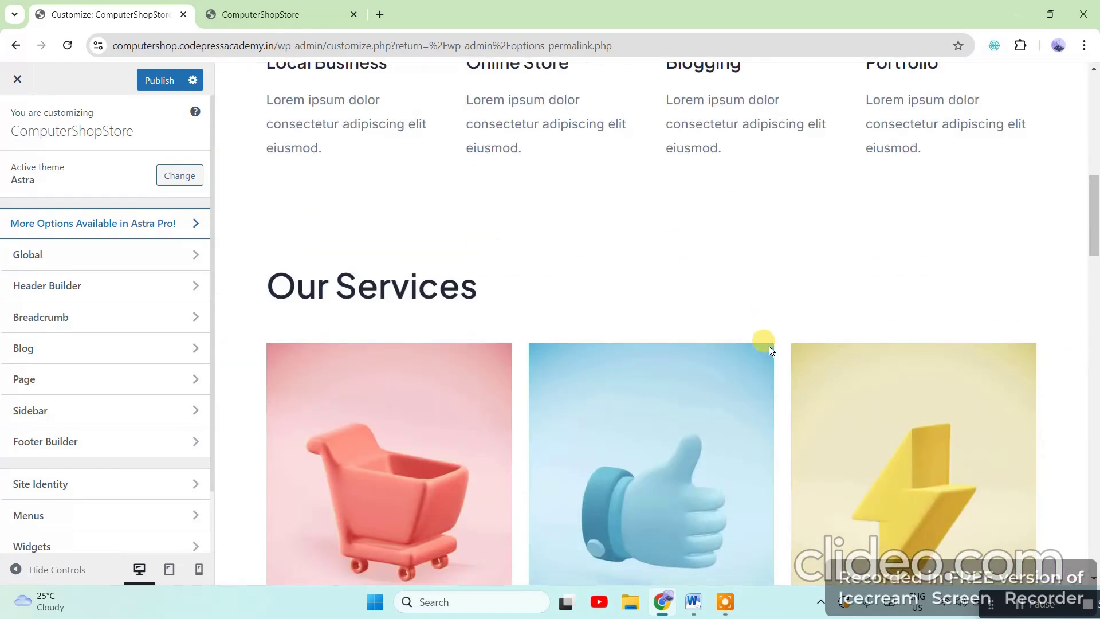
{"action": "scroll", "coordinate": [769, 346], "scroll_direction": "up", "scroll_amount": 7}
{"action": "scroll", "coordinate": [504, 370], "scroll_direction": "up", "scroll_amount": 4}
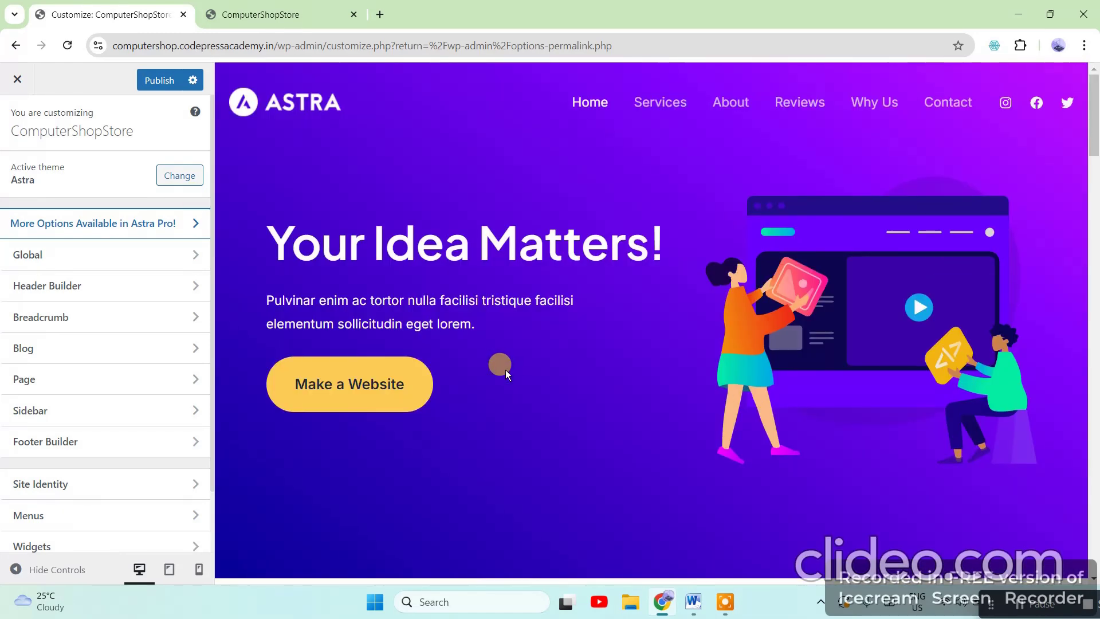
{"action": "left_click", "coordinate": [160, 80]}
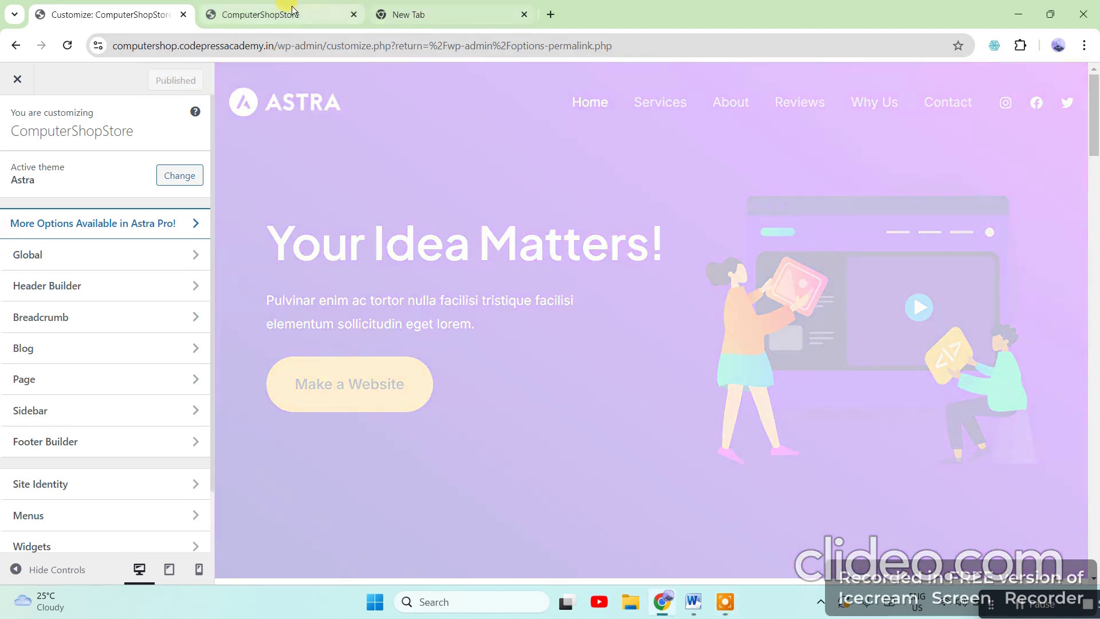
Reload the live ComputerShopStore front page and scroll through the new 'Your Idea Matters!' design
{"action": "left_click", "coordinate": [269, 14]}
{"action": "left_click", "coordinate": [272, 45]}
{"action": "key", "text": "Return"}
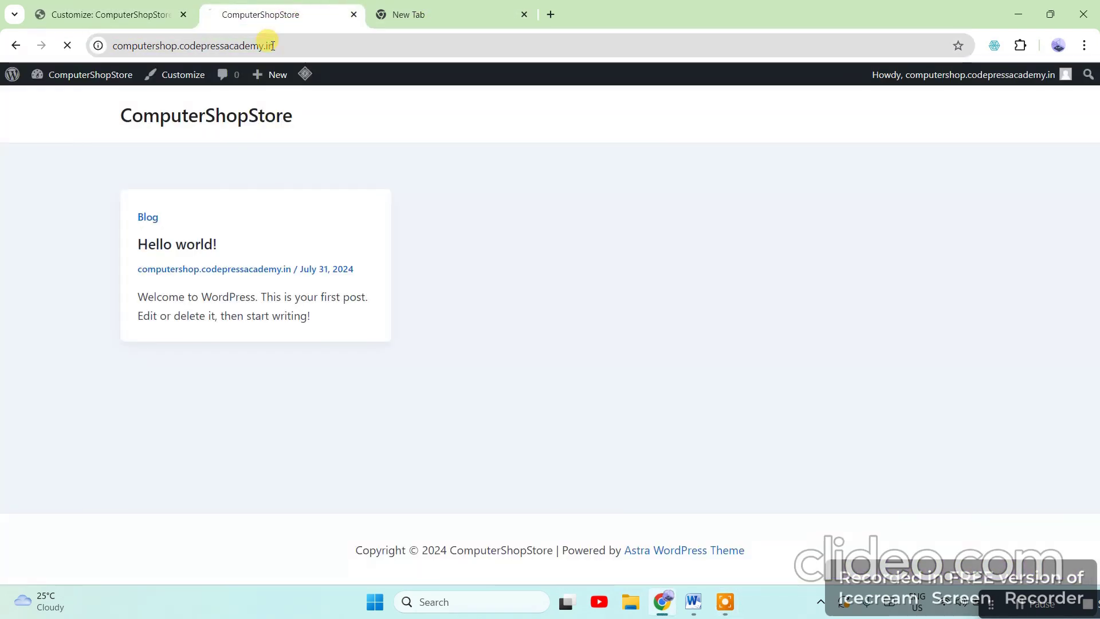
{"action": "scroll", "coordinate": [819, 348], "scroll_direction": "down", "scroll_amount": 15}
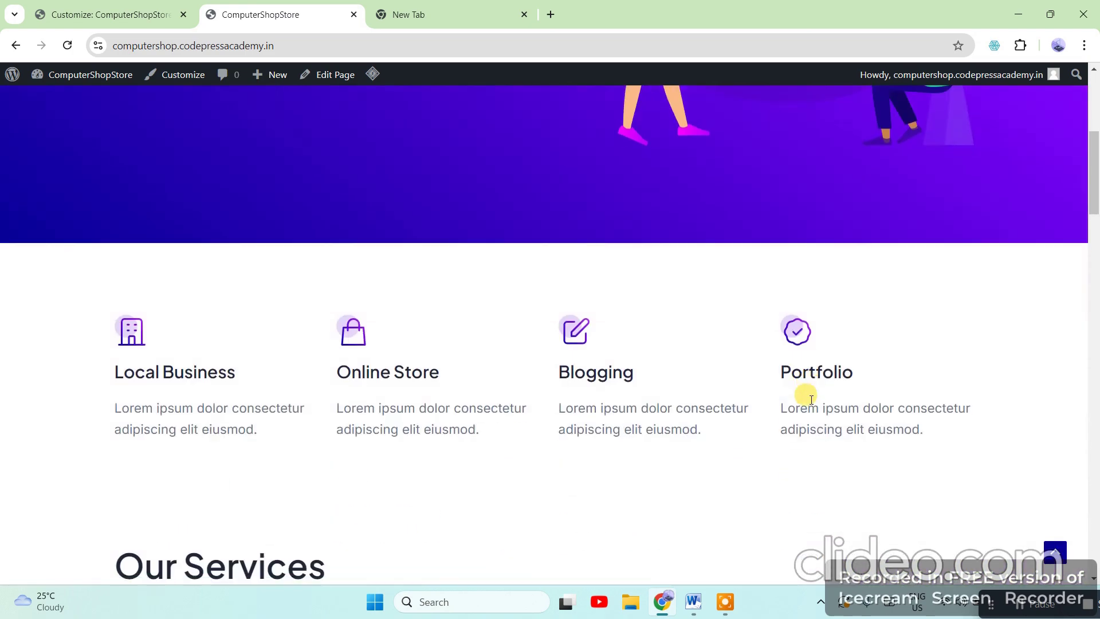
{"action": "scroll", "coordinate": [809, 405], "scroll_direction": "down", "scroll_amount": 20}
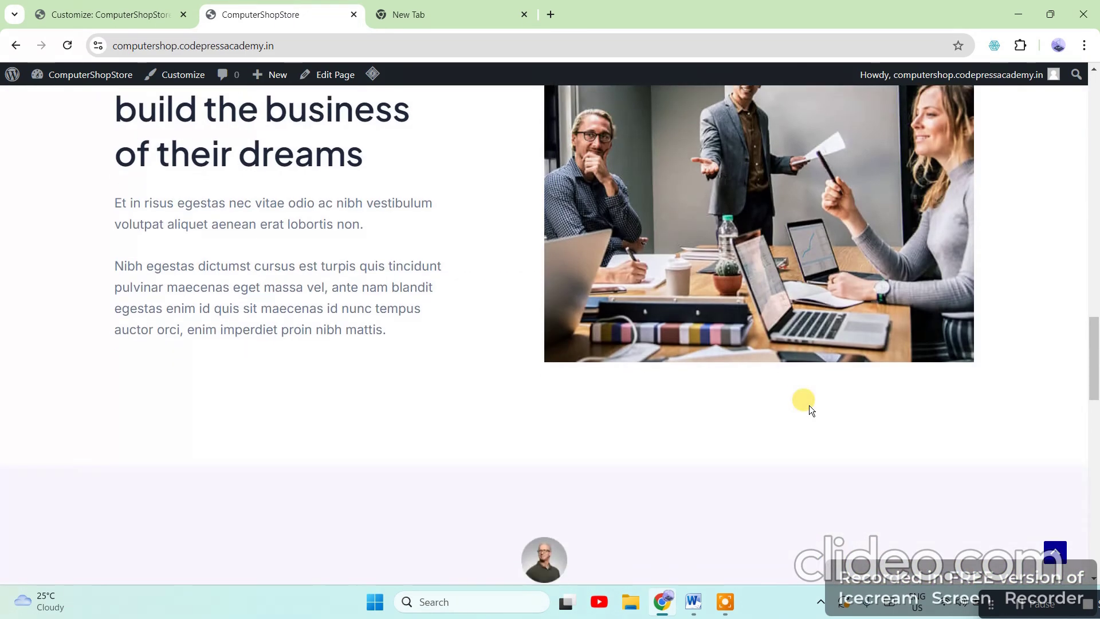
{"action": "scroll", "coordinate": [809, 404], "scroll_direction": "down", "scroll_amount": 1}
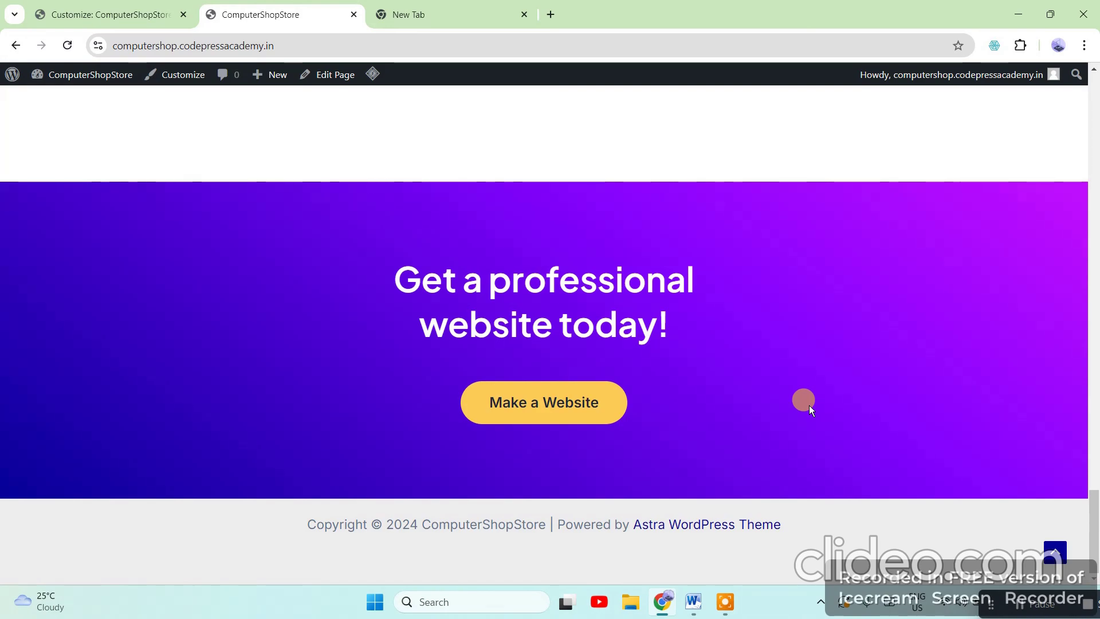
{"action": "scroll", "coordinate": [809, 405], "scroll_direction": "up", "scroll_amount": 15}
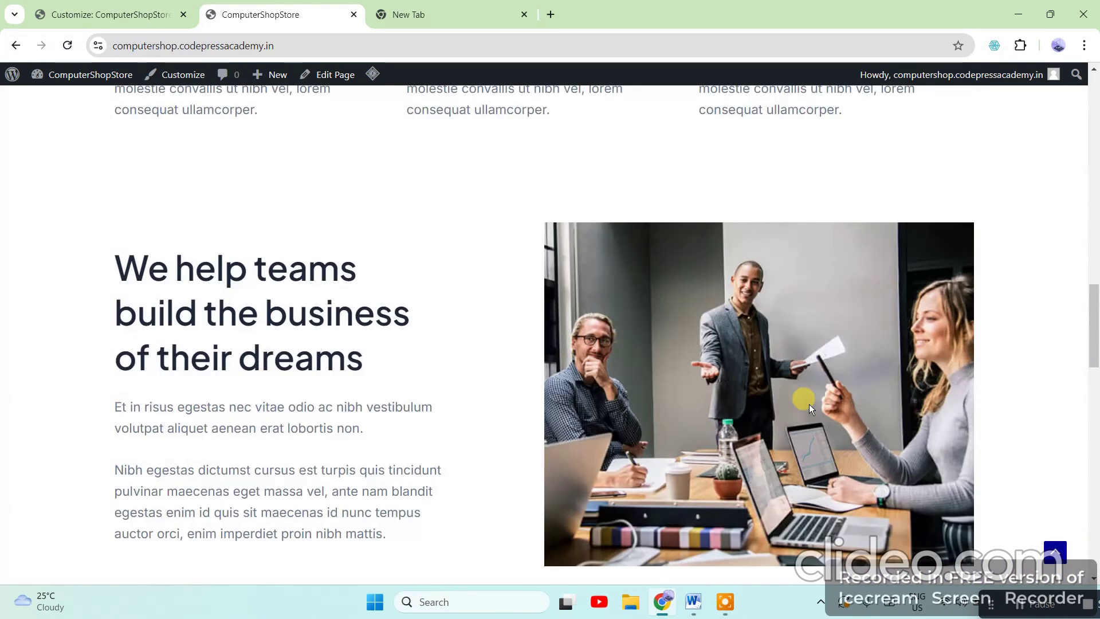
{"action": "scroll", "coordinate": [808, 404], "scroll_direction": "up", "scroll_amount": 10}
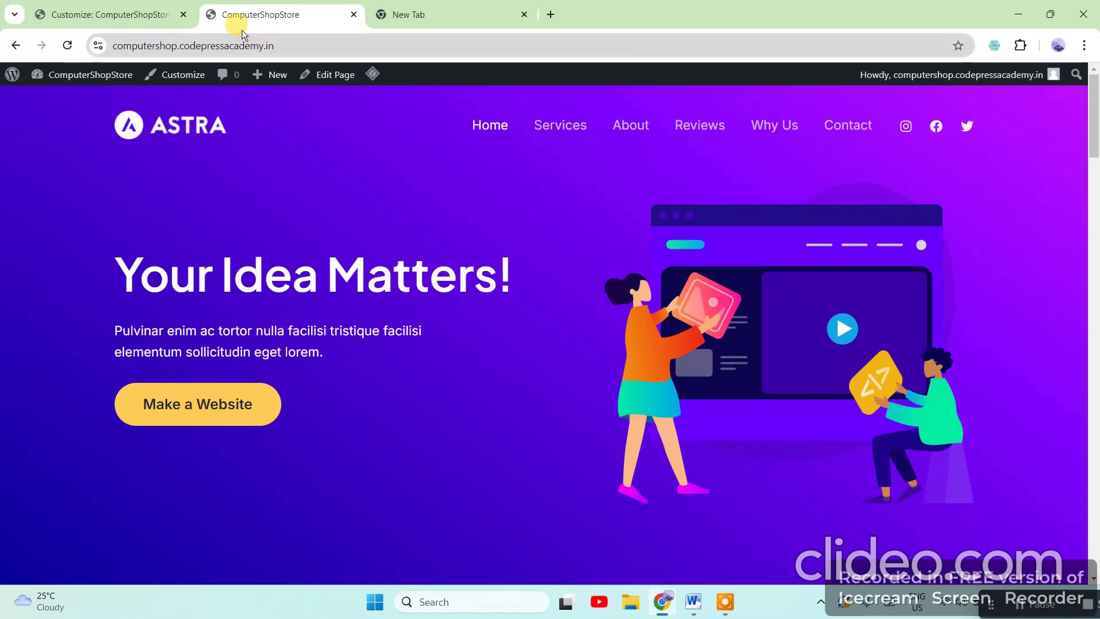
Compare the Customizer preview with the live front page, scrolling the live page again
{"action": "left_click", "coordinate": [146, 13]}
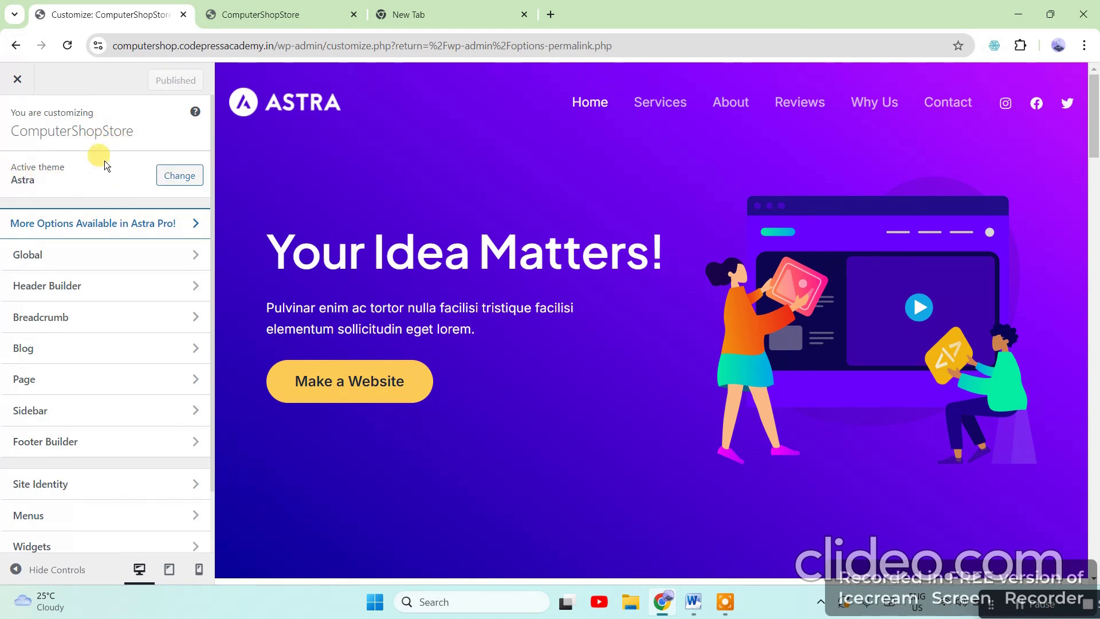
{"action": "left_click", "coordinate": [265, 16]}
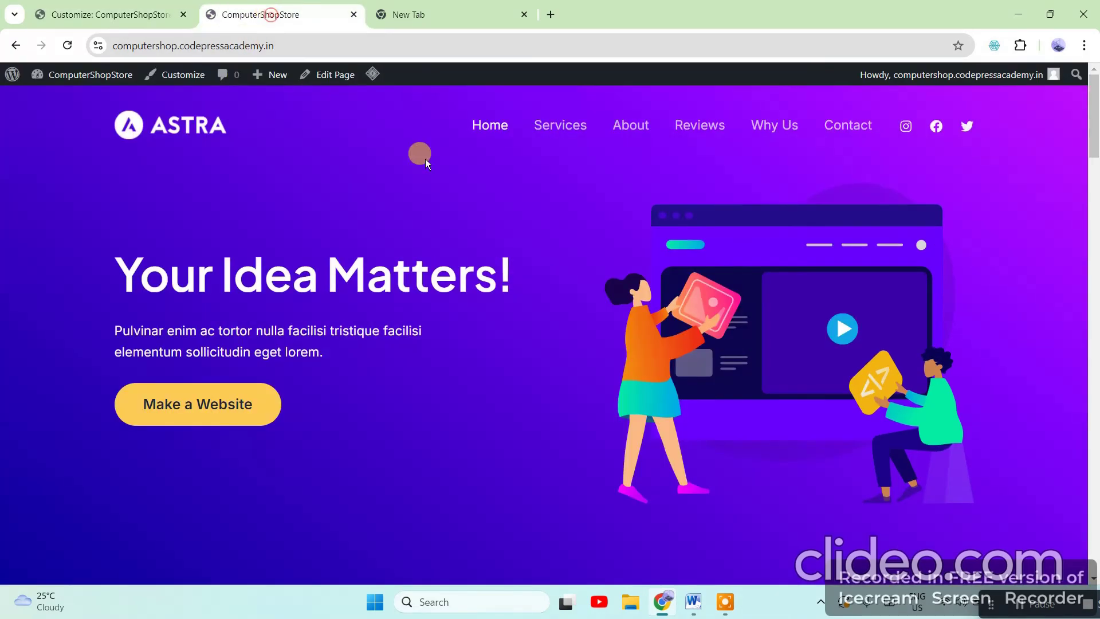
{"action": "scroll", "coordinate": [847, 332], "scroll_direction": "down", "scroll_amount": 10}
{"action": "scroll", "coordinate": [849, 347], "scroll_direction": "down", "scroll_amount": 15}
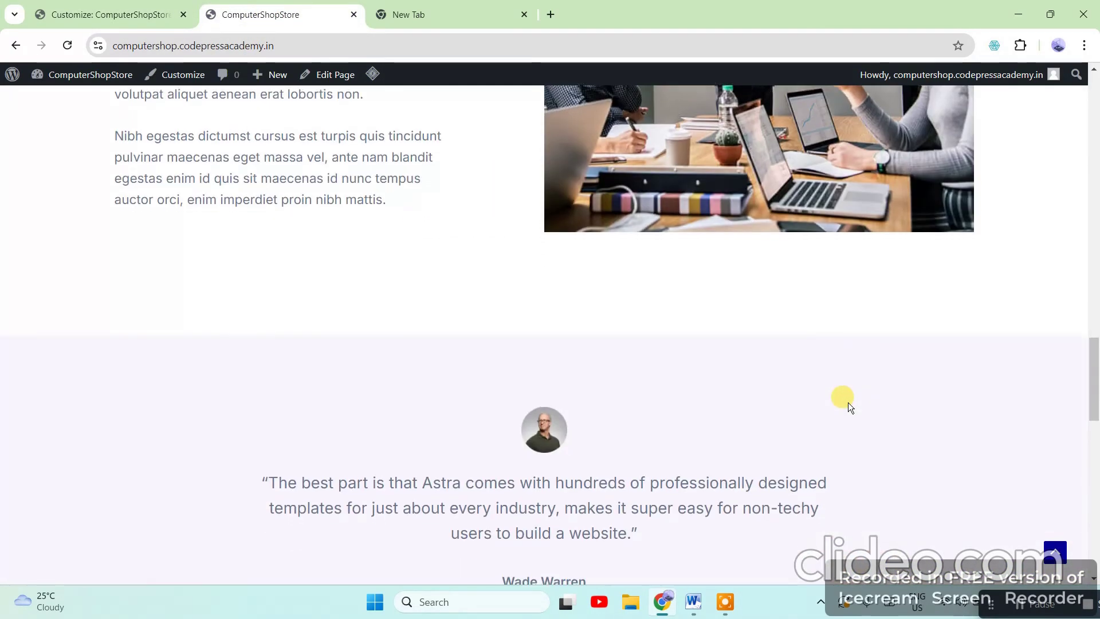
{"action": "scroll", "coordinate": [848, 411], "scroll_direction": "up", "scroll_amount": 15}
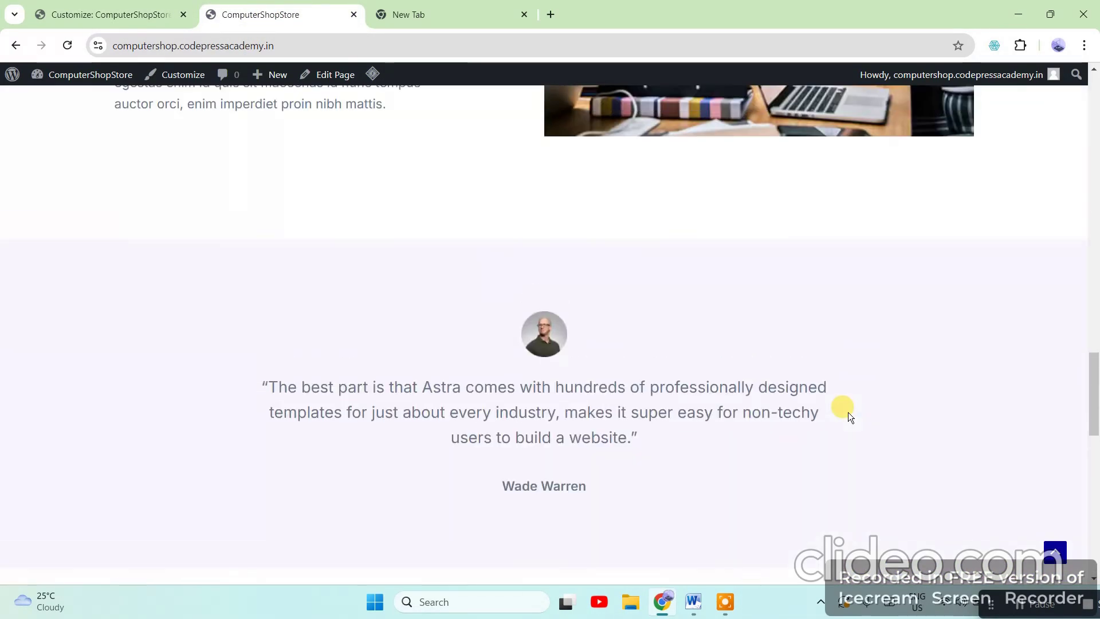
{"action": "scroll", "coordinate": [847, 411], "scroll_direction": "up", "scroll_amount": 10}
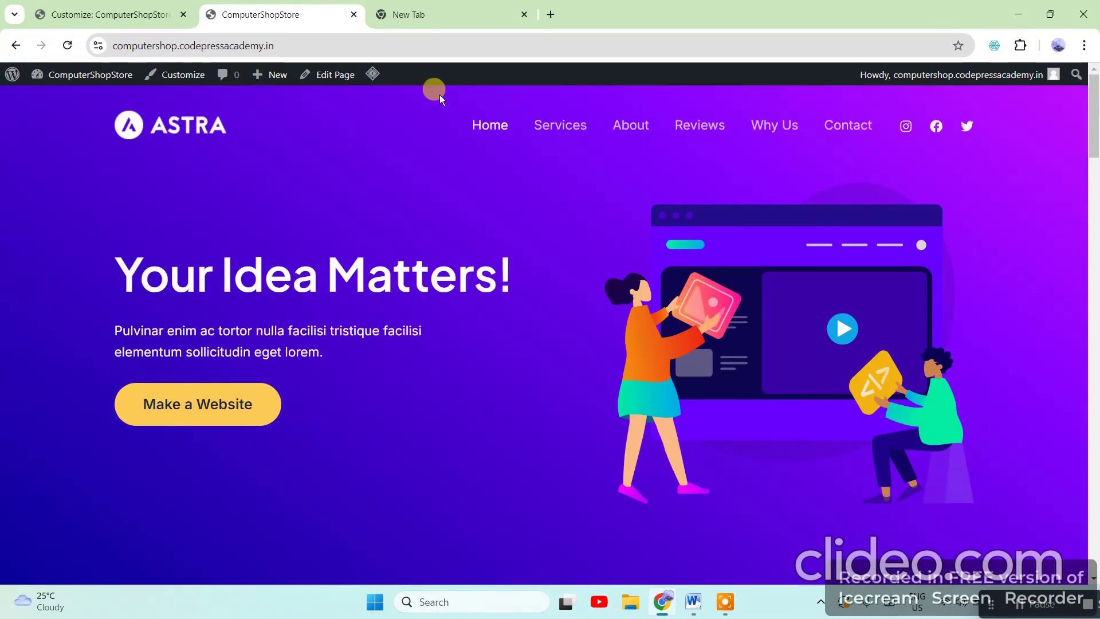
{"action": "mouse_move", "coordinate": [420, 16]}
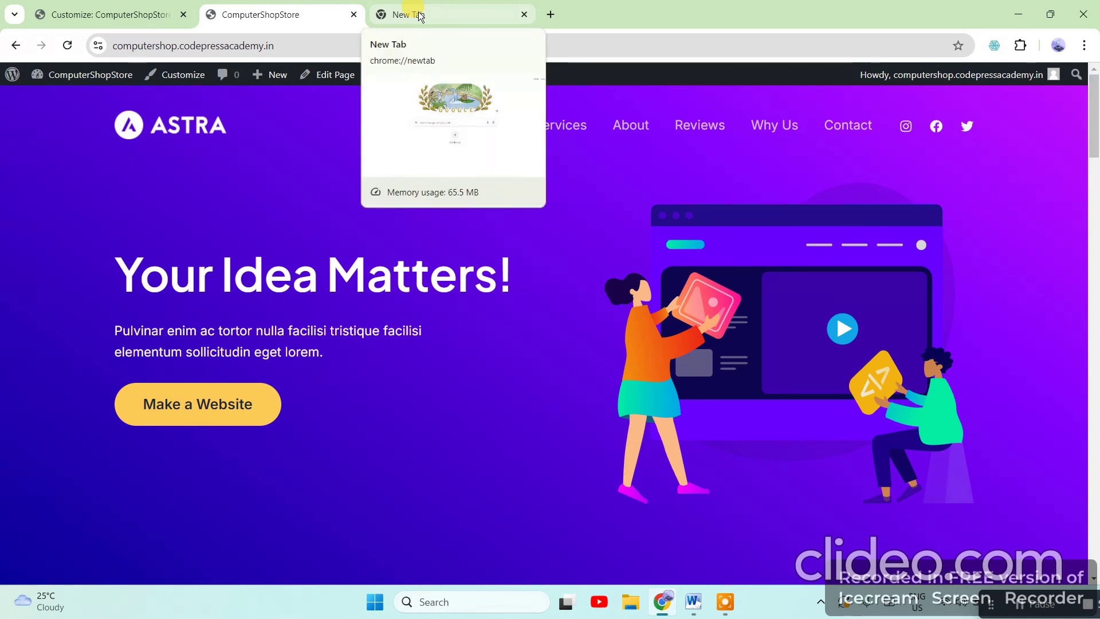
Check the Astra Pro upgrade offer from the Customizer, then close the pricing page
{"action": "left_click", "coordinate": [139, 14]}
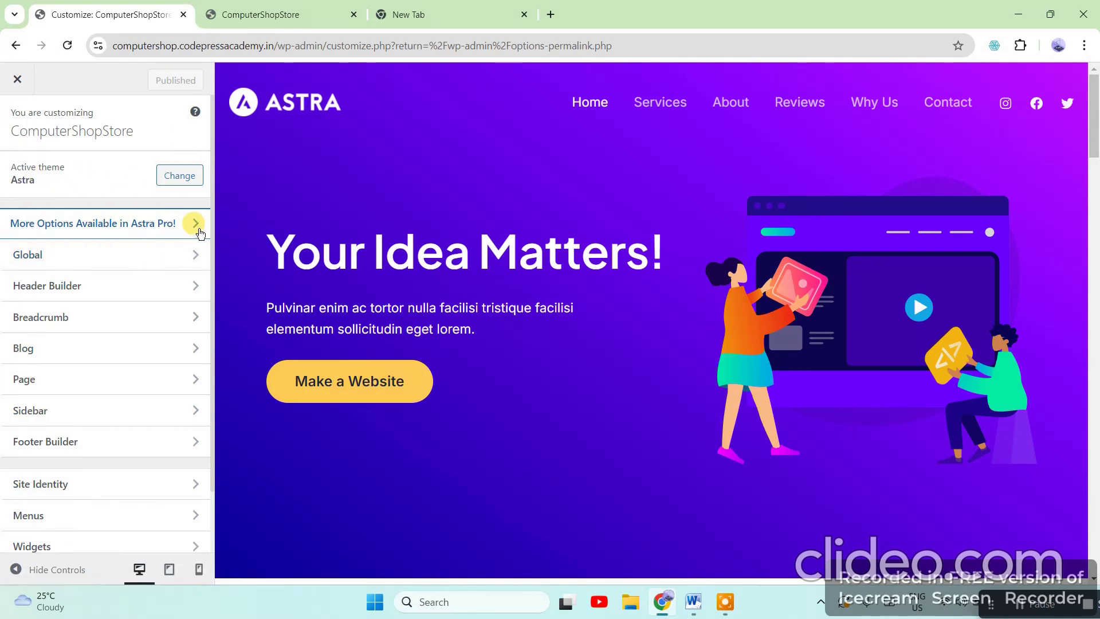
{"action": "left_click", "coordinate": [174, 225]}
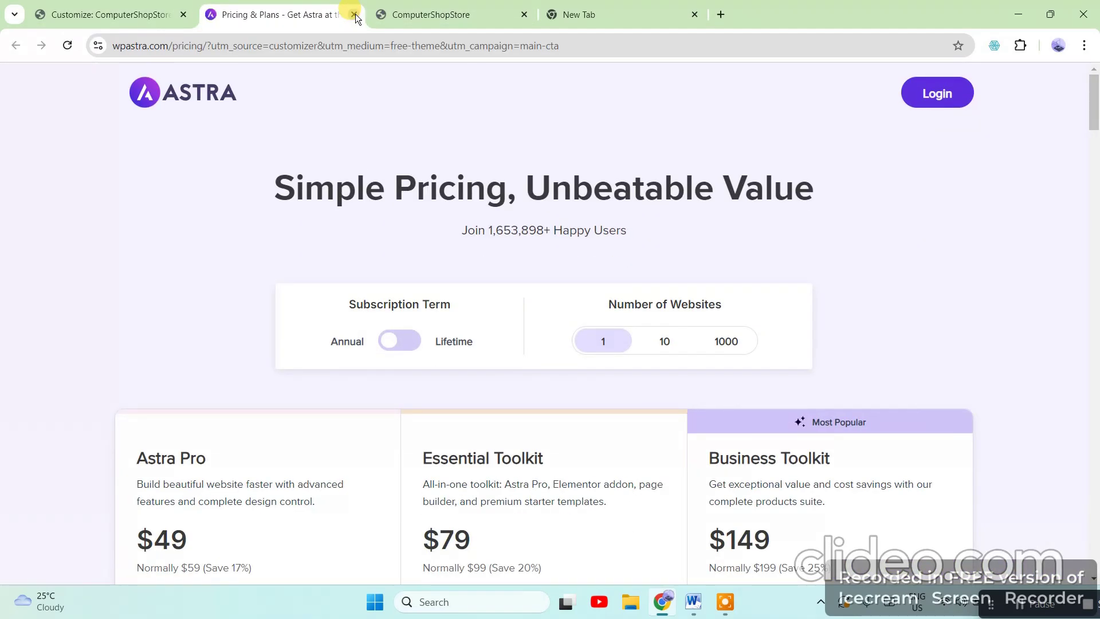
{"action": "left_click", "coordinate": [356, 14]}
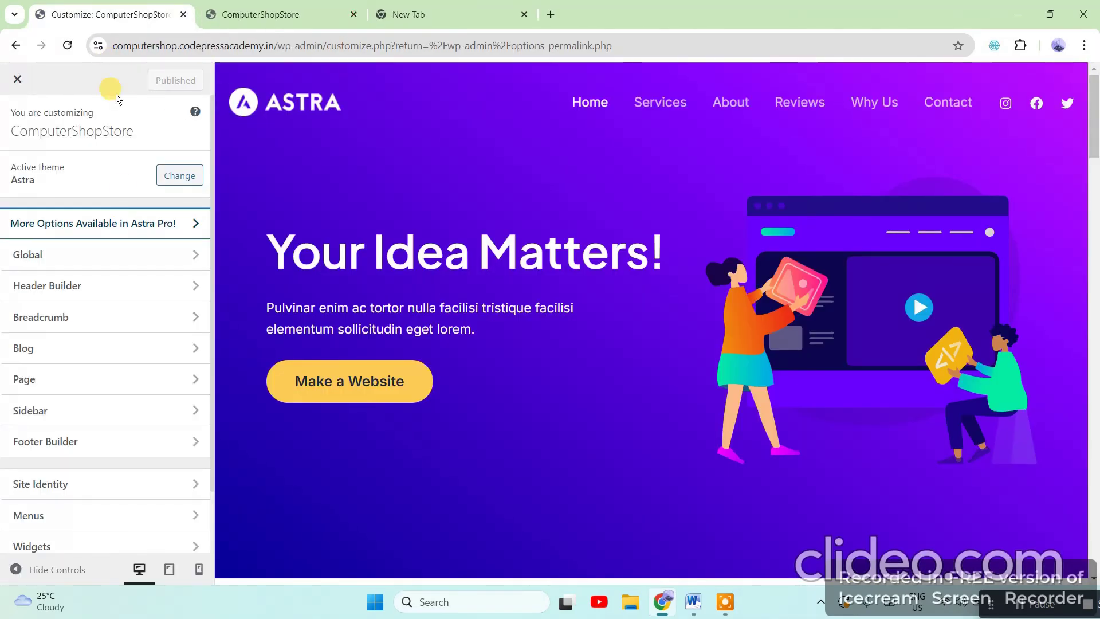
Open Global > Typography and scroll through the typography presets
{"action": "left_click", "coordinate": [189, 256]}
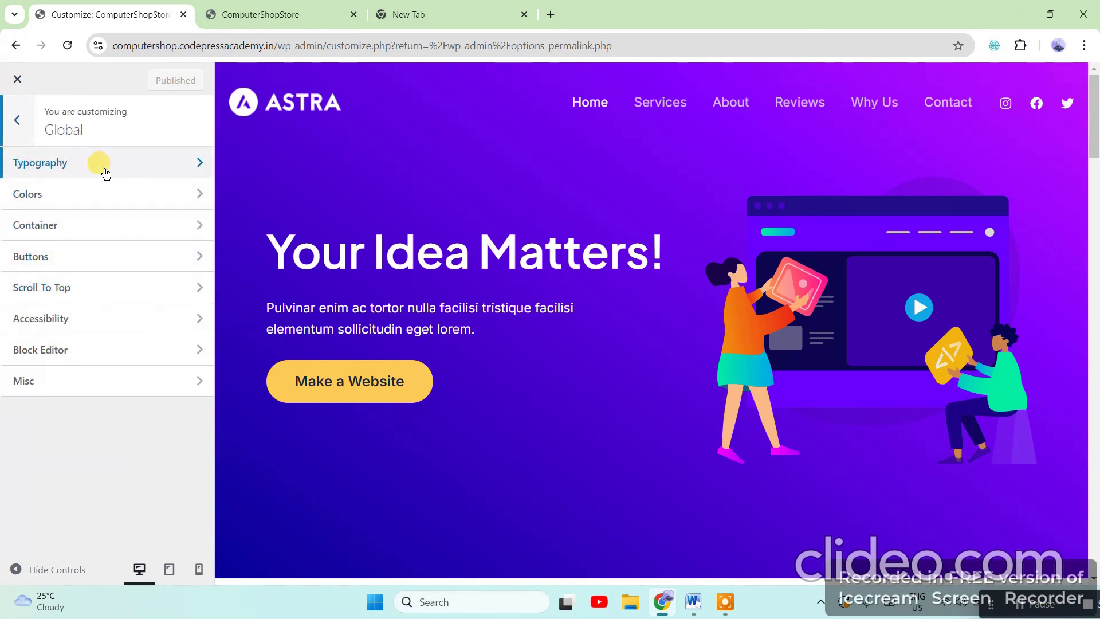
{"action": "left_click", "coordinate": [189, 167]}
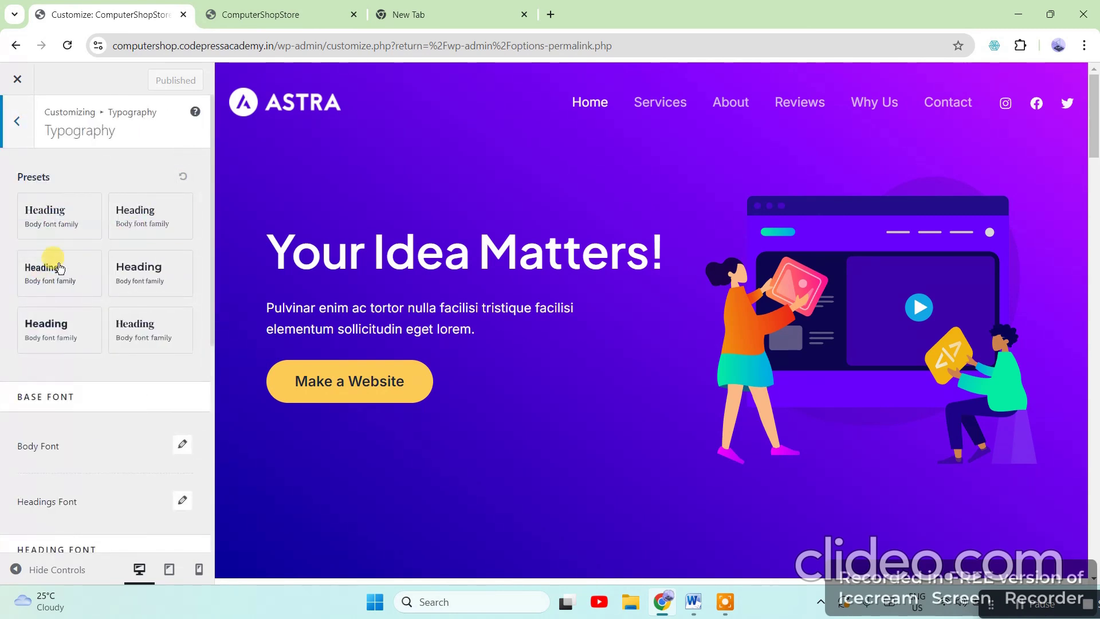
{"action": "scroll", "coordinate": [139, 372], "scroll_direction": "down", "scroll_amount": 3}
{"action": "scroll", "coordinate": [140, 376], "scroll_direction": "up", "scroll_amount": 1}
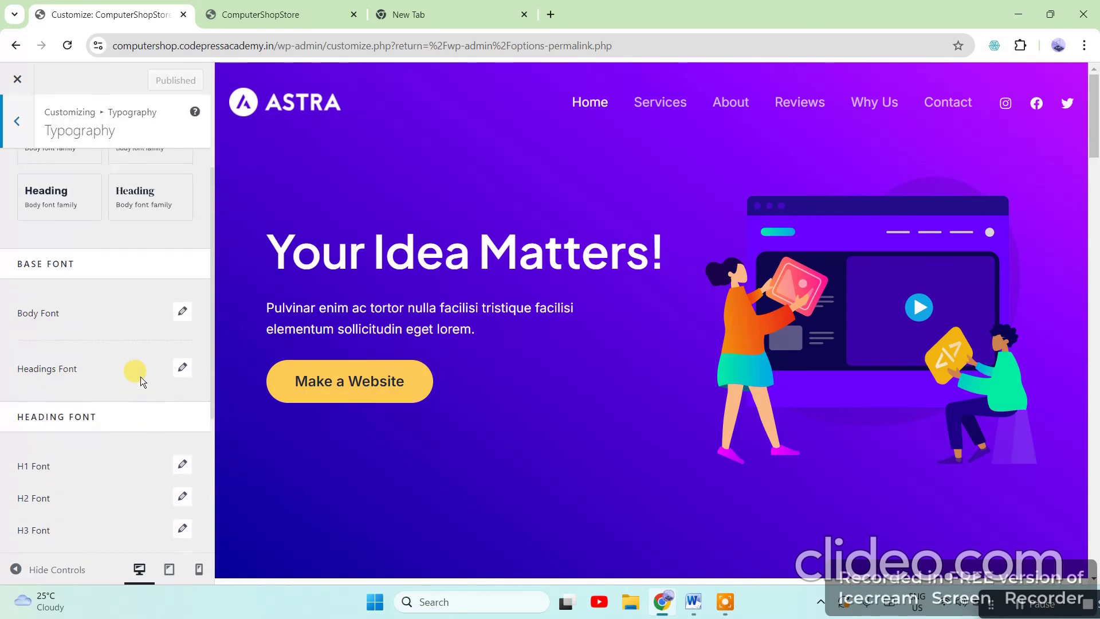
{"action": "scroll", "coordinate": [139, 364], "scroll_direction": "down", "scroll_amount": 4}
{"action": "scroll", "coordinate": [152, 369], "scroll_direction": "down", "scroll_amount": 1}
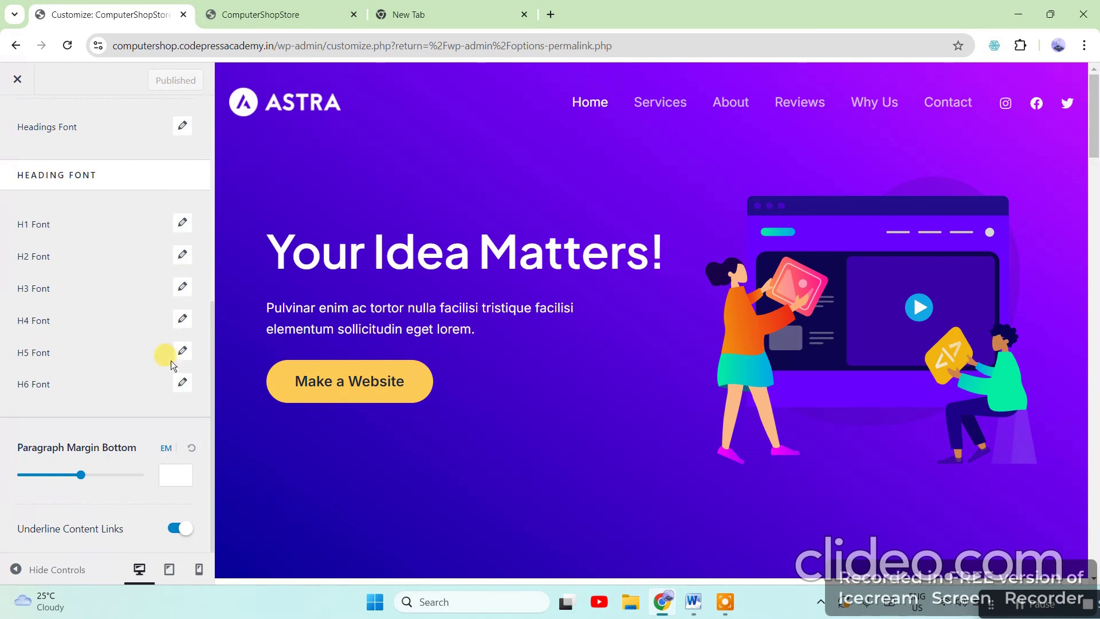
{"action": "scroll", "coordinate": [167, 394], "scroll_direction": "up", "scroll_amount": 6}
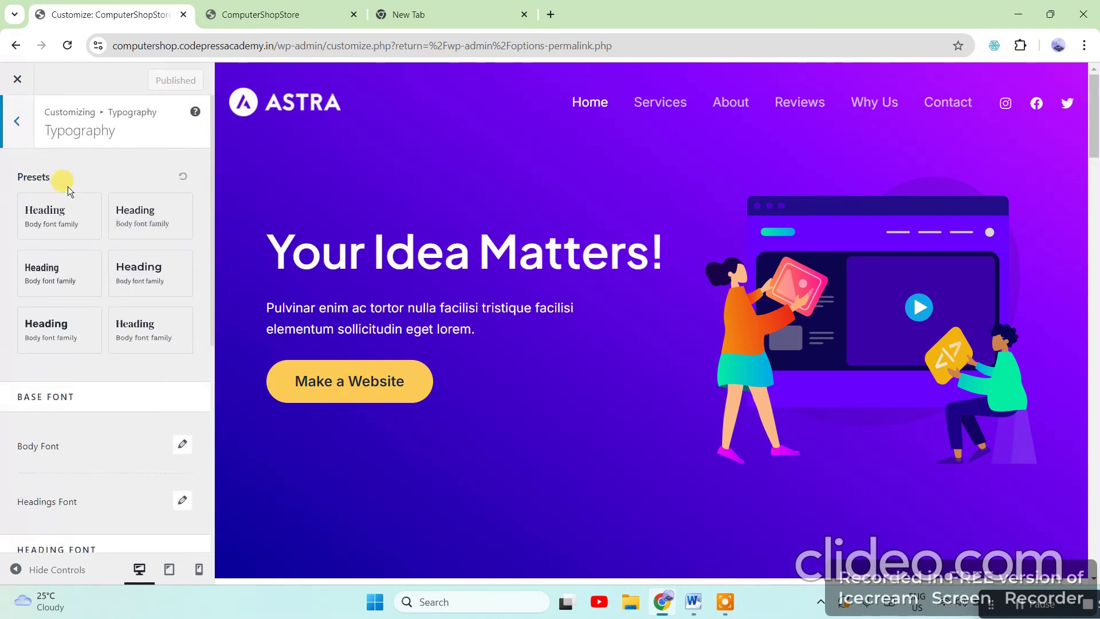
Reopen Typography to review the font options again, then return to the Global list
{"action": "left_click", "coordinate": [17, 121]}
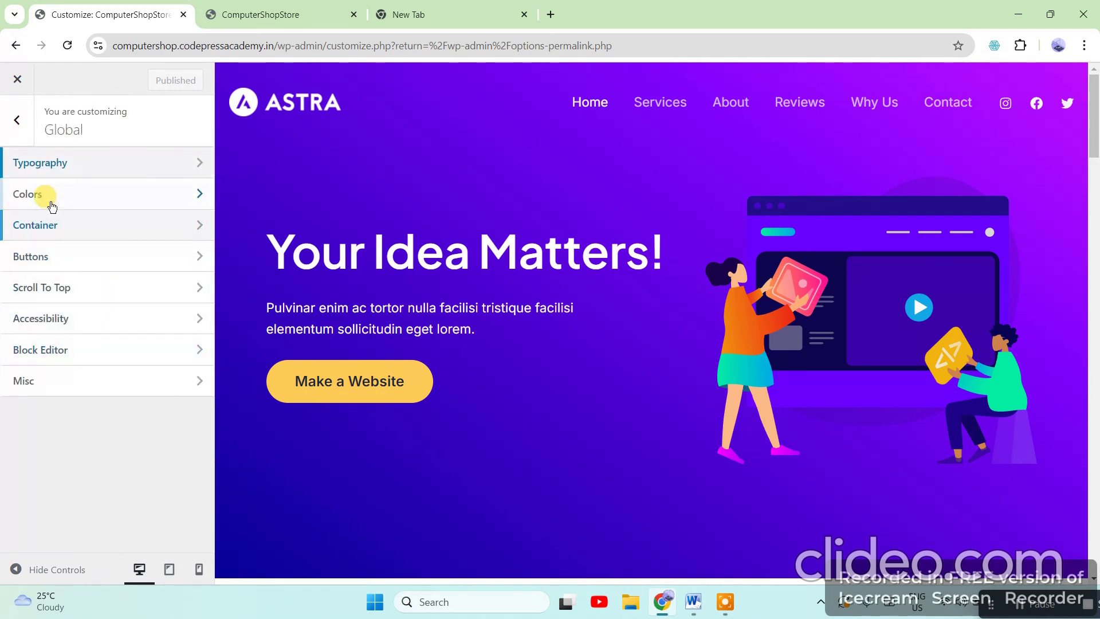
{"action": "left_click", "coordinate": [148, 162]}
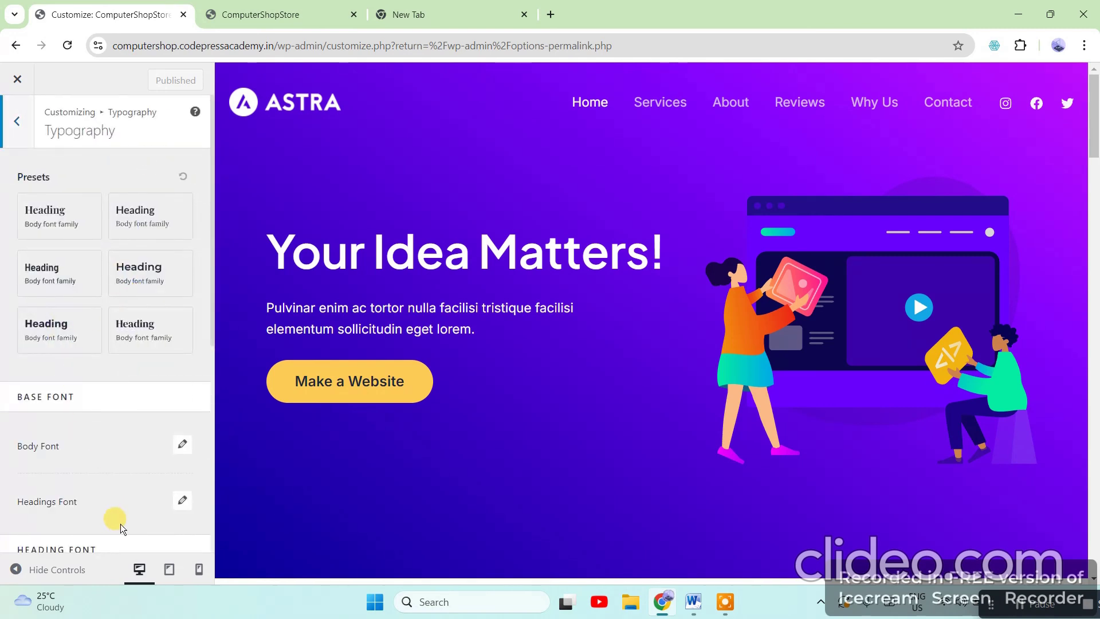
{"action": "scroll", "coordinate": [113, 515], "scroll_direction": "down", "scroll_amount": 4}
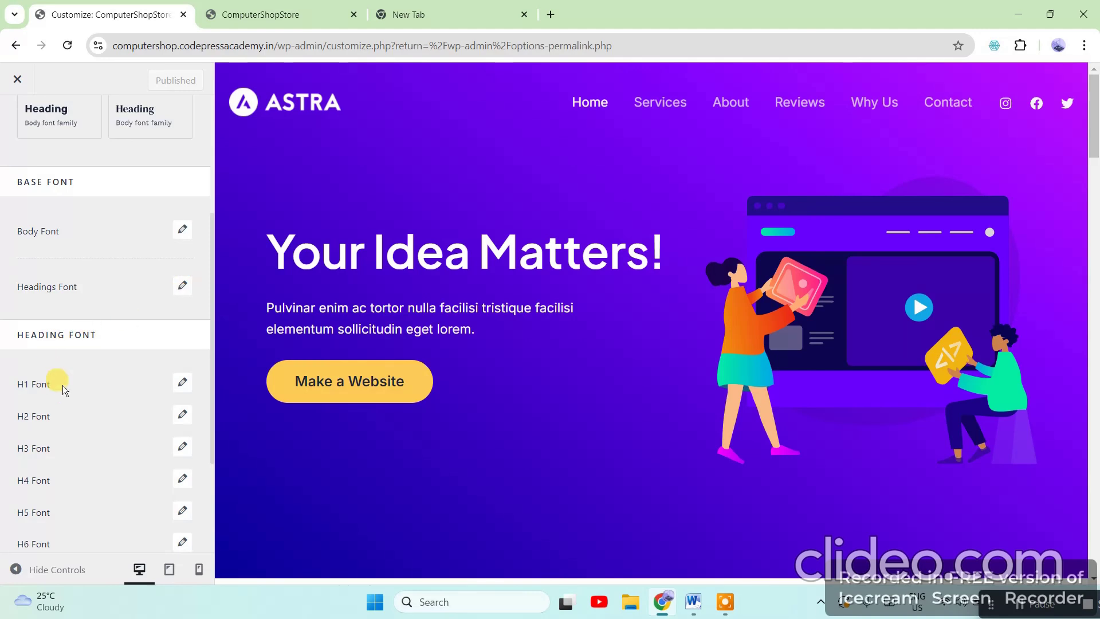
{"action": "scroll", "coordinate": [86, 412], "scroll_direction": "down", "scroll_amount": 3}
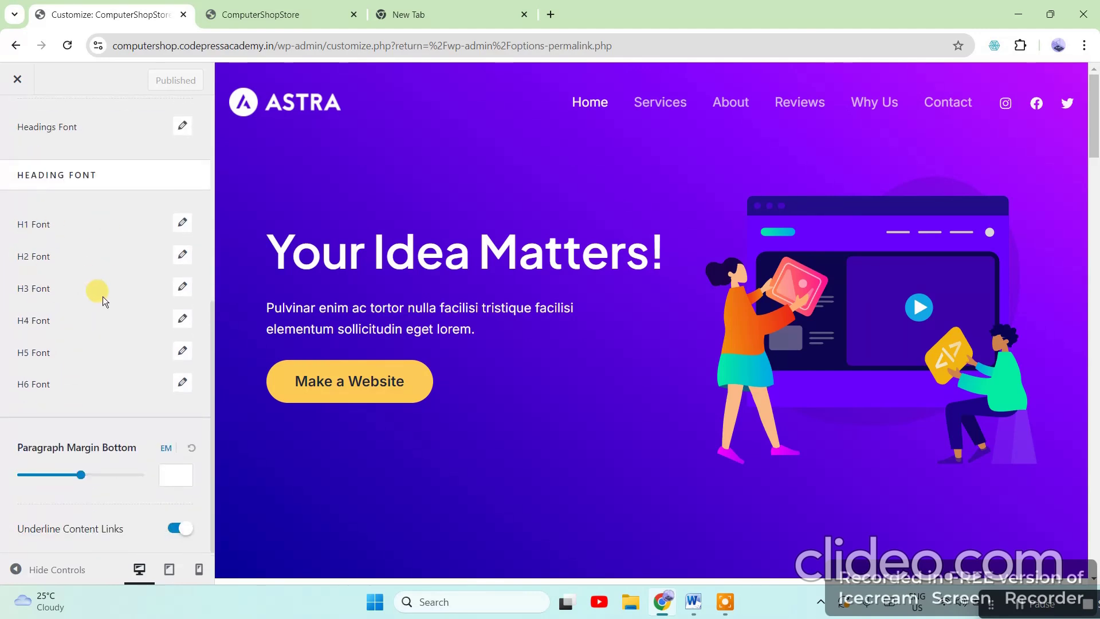
{"action": "scroll", "coordinate": [122, 332], "scroll_direction": "up", "scroll_amount": 7}
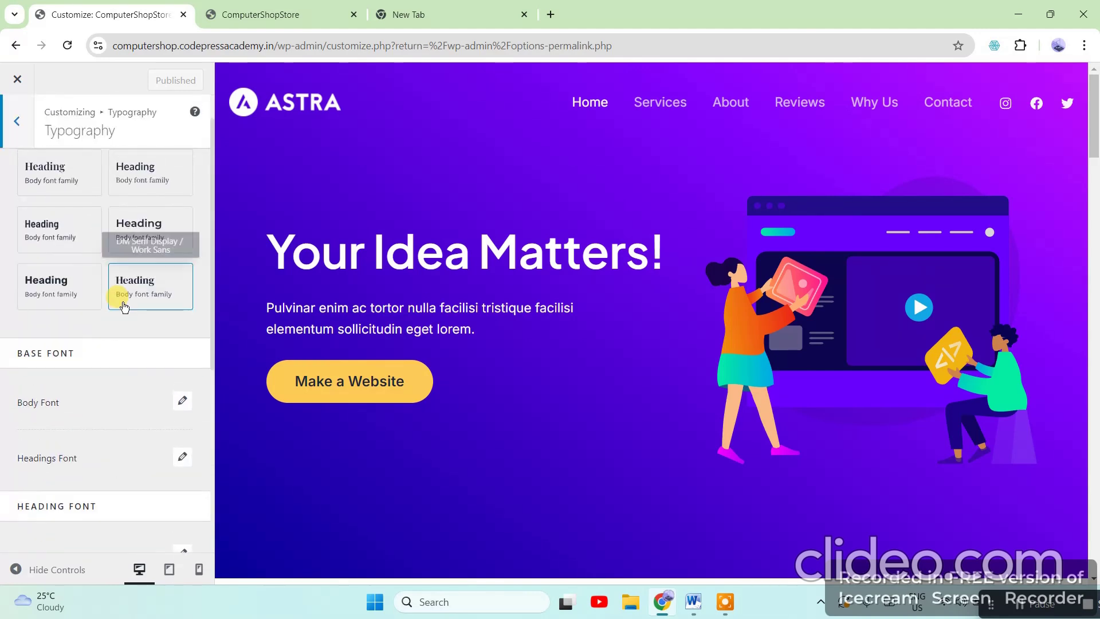
{"action": "left_click", "coordinate": [20, 127]}
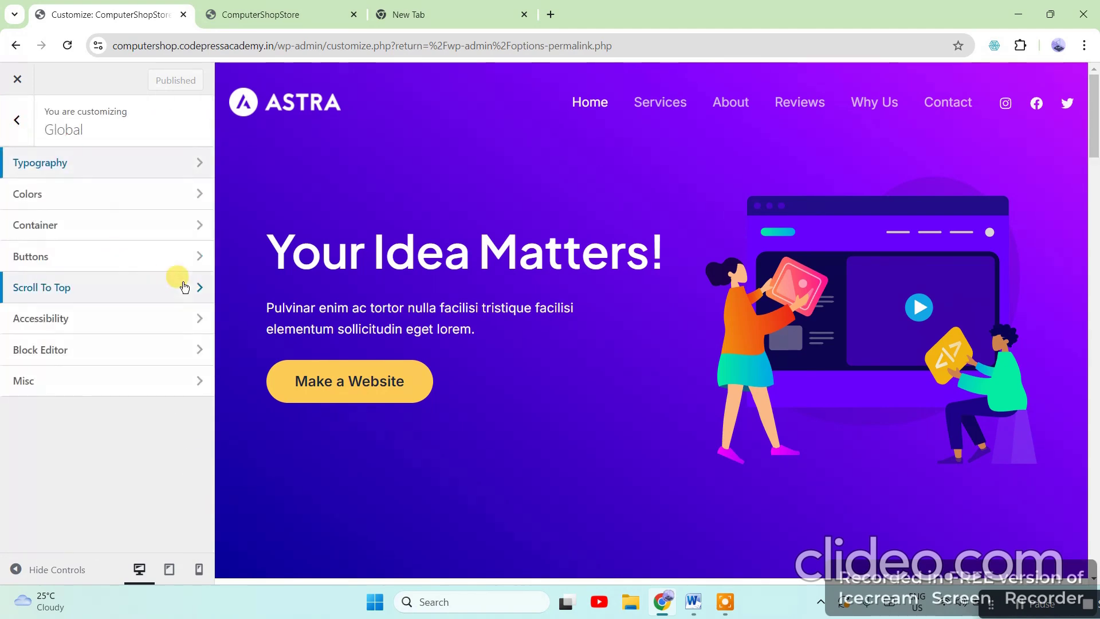
View the Global Colors palette, close the Customizer, and reopen it via Appearance > Customize
{"action": "left_click", "coordinate": [48, 195]}
{"action": "scroll", "coordinate": [116, 404], "scroll_direction": "down", "scroll_amount": 3}
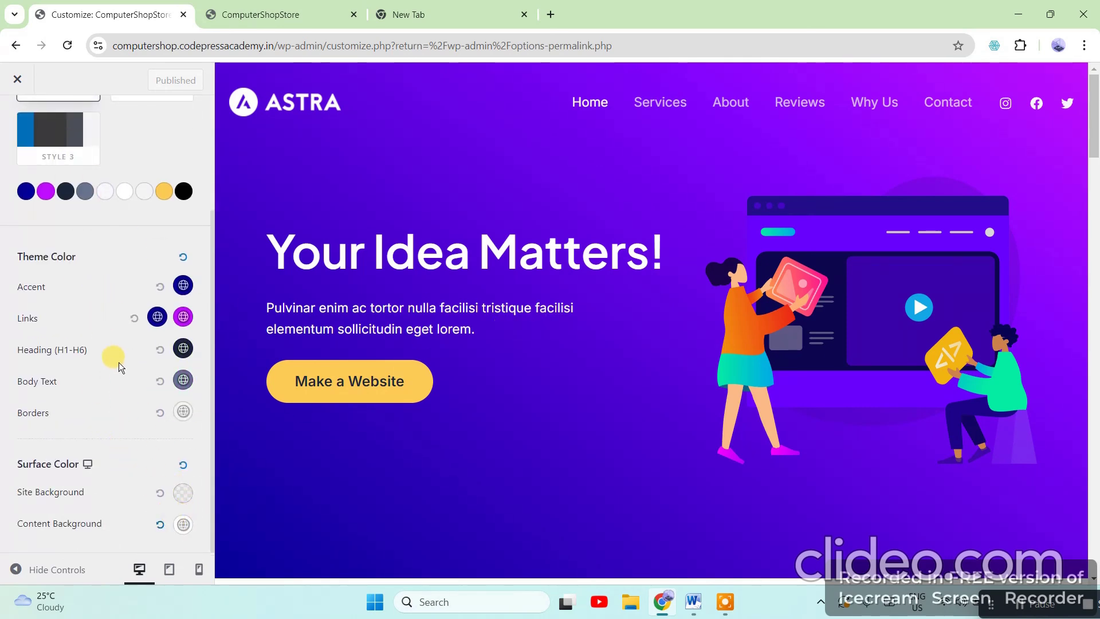
{"action": "left_click", "coordinate": [17, 80]}
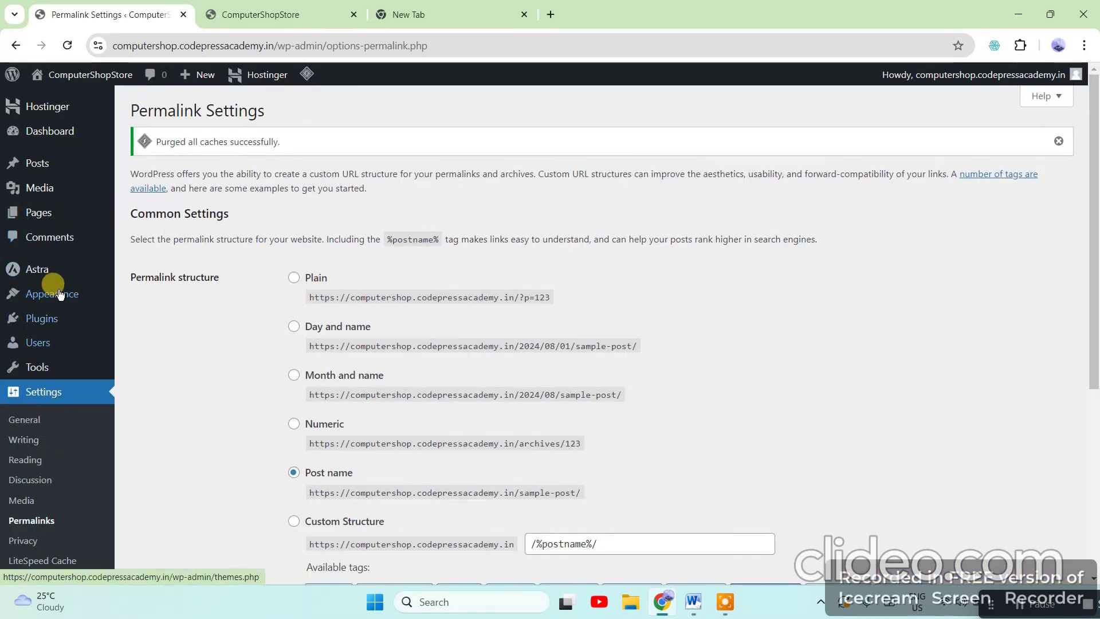
{"action": "mouse_move", "coordinate": [59, 293]}
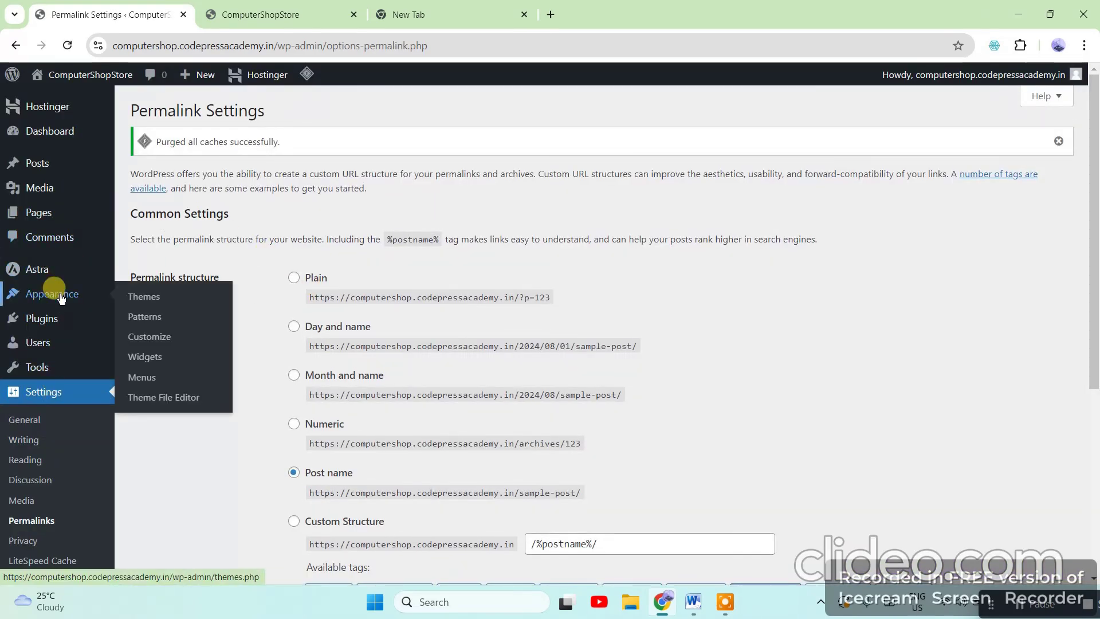
{"action": "left_click", "coordinate": [143, 335]}
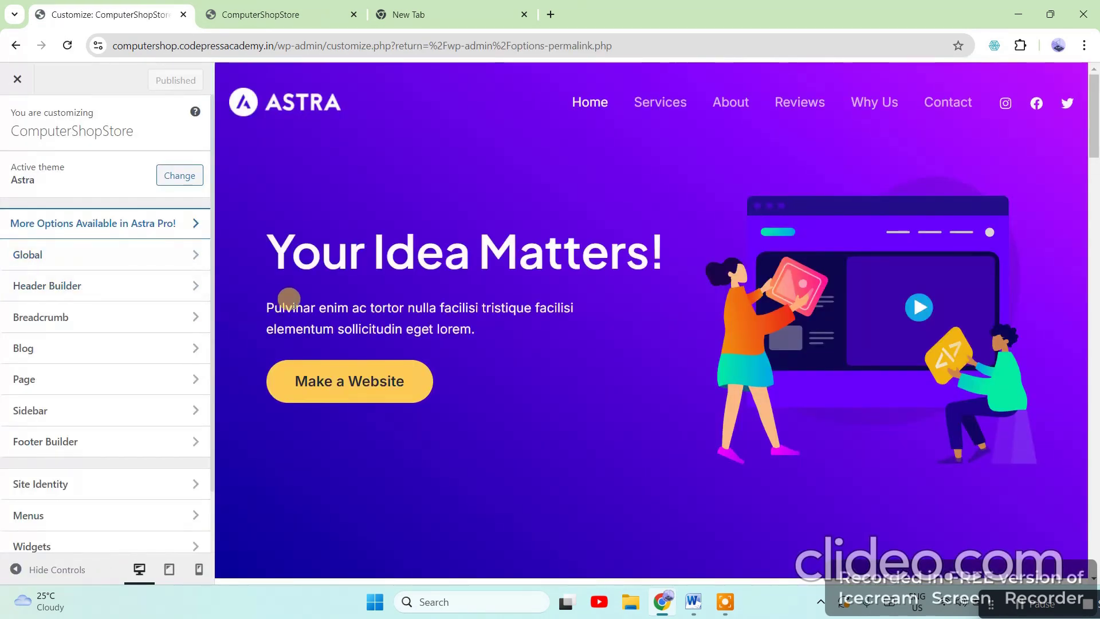
{"action": "scroll", "coordinate": [89, 312], "scroll_direction": "down", "scroll_amount": 1}
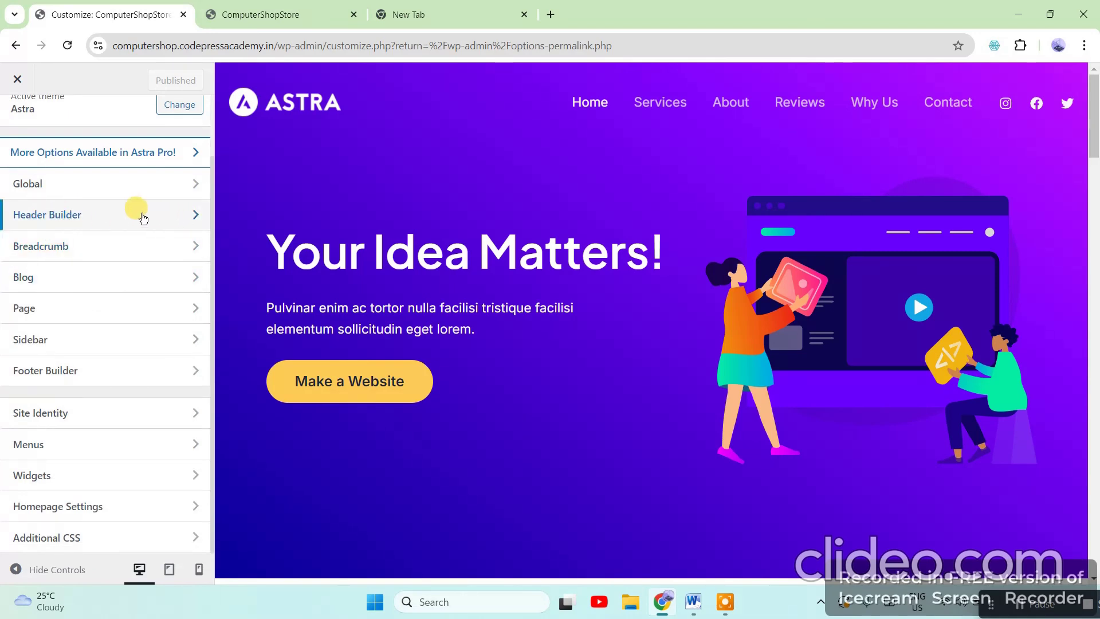
Review the Global Container widths of 1200 and 750, then move on to Global Buttons
{"action": "left_click", "coordinate": [124, 183]}
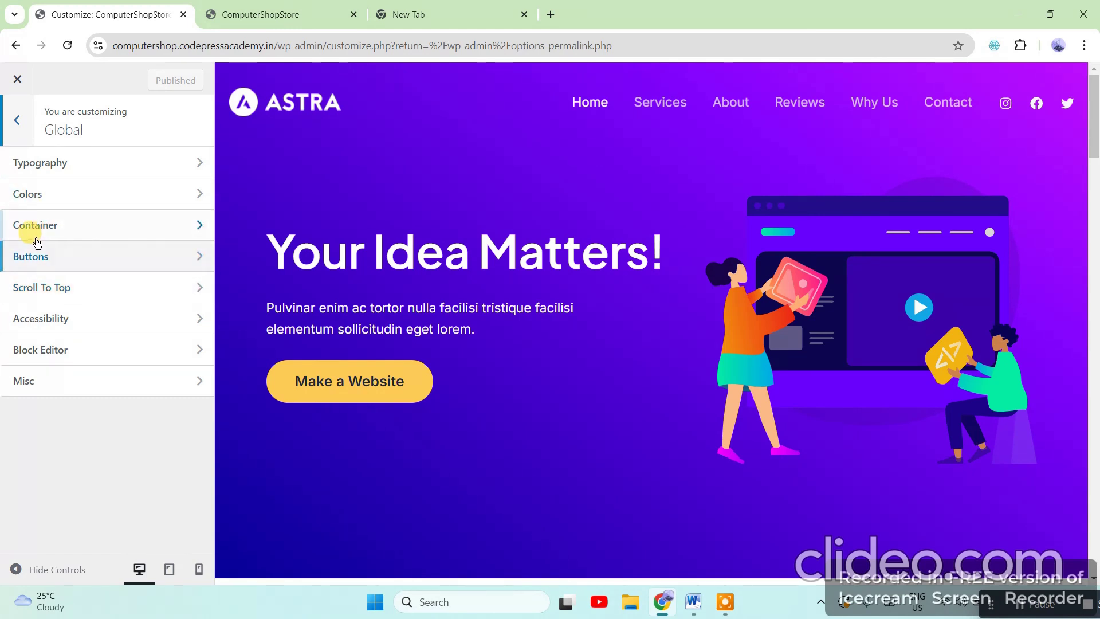
{"action": "left_click", "coordinate": [152, 227]}
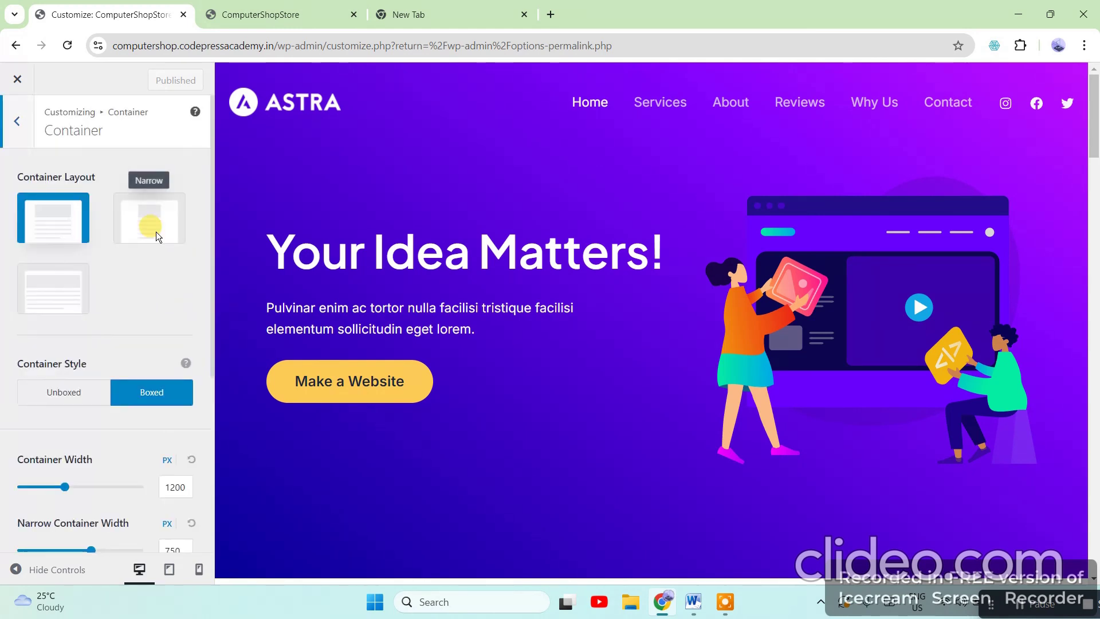
{"action": "scroll", "coordinate": [143, 355], "scroll_direction": "down", "scroll_amount": 5}
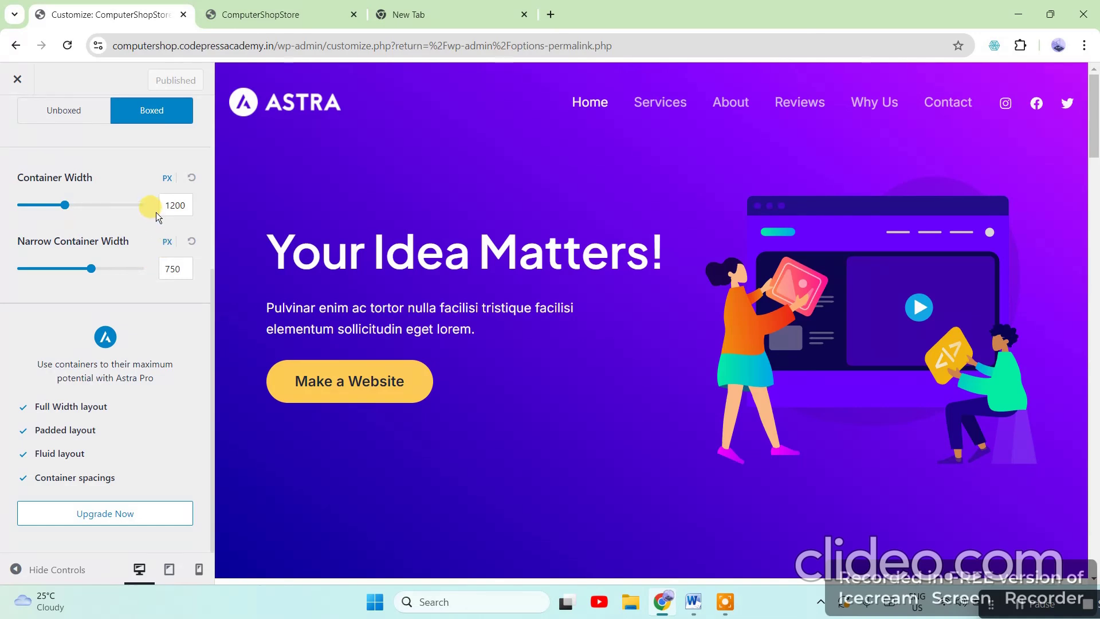
{"action": "double_click", "coordinate": [172, 205]}
{"action": "scroll", "coordinate": [150, 476], "scroll_direction": "up", "scroll_amount": 5}
{"action": "left_click", "coordinate": [18, 121]}
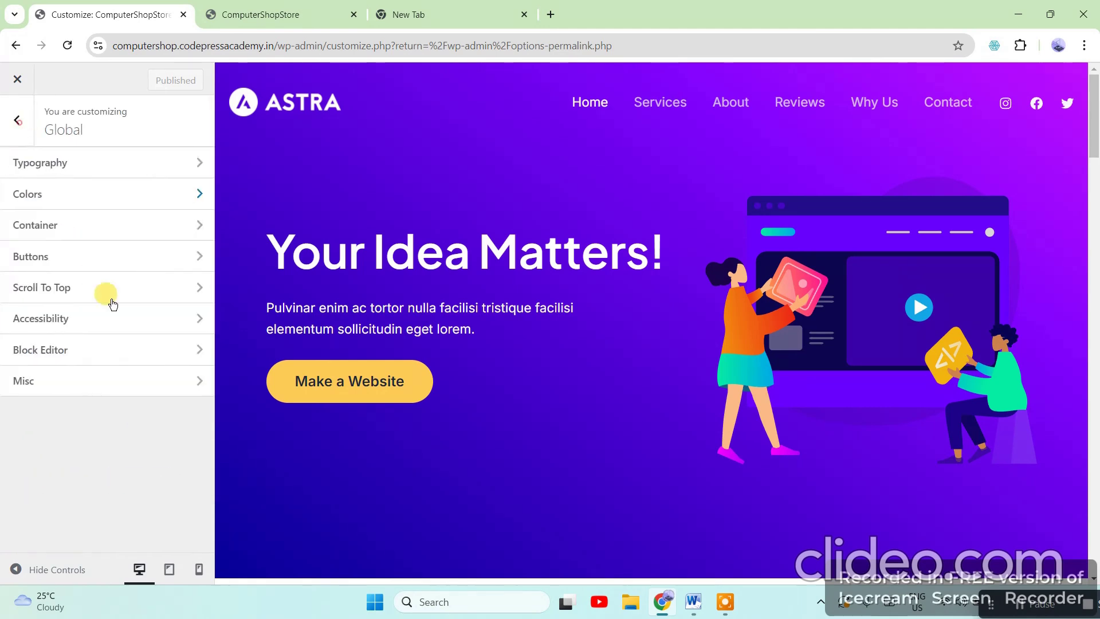
{"action": "left_click", "coordinate": [50, 271]}
Scroll the Buttons settings (padding 20/40/20/40, border 0) and check the Secondary button tab
{"action": "scroll", "coordinate": [154, 401], "scroll_direction": "down", "scroll_amount": 2}
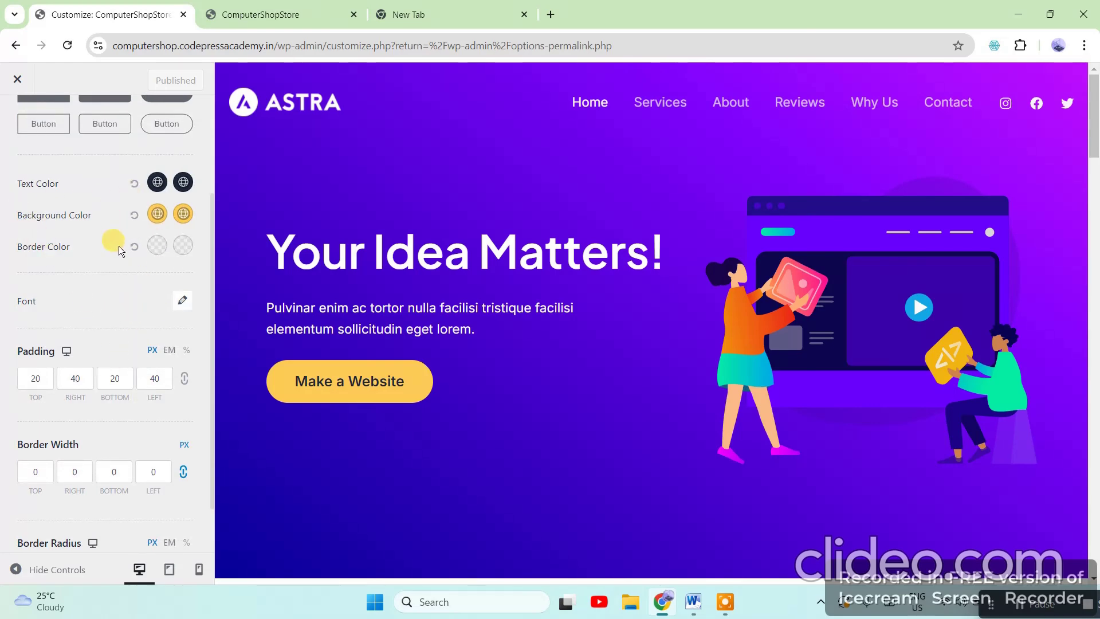
{"action": "scroll", "coordinate": [54, 286], "scroll_direction": "down", "scroll_amount": 1}
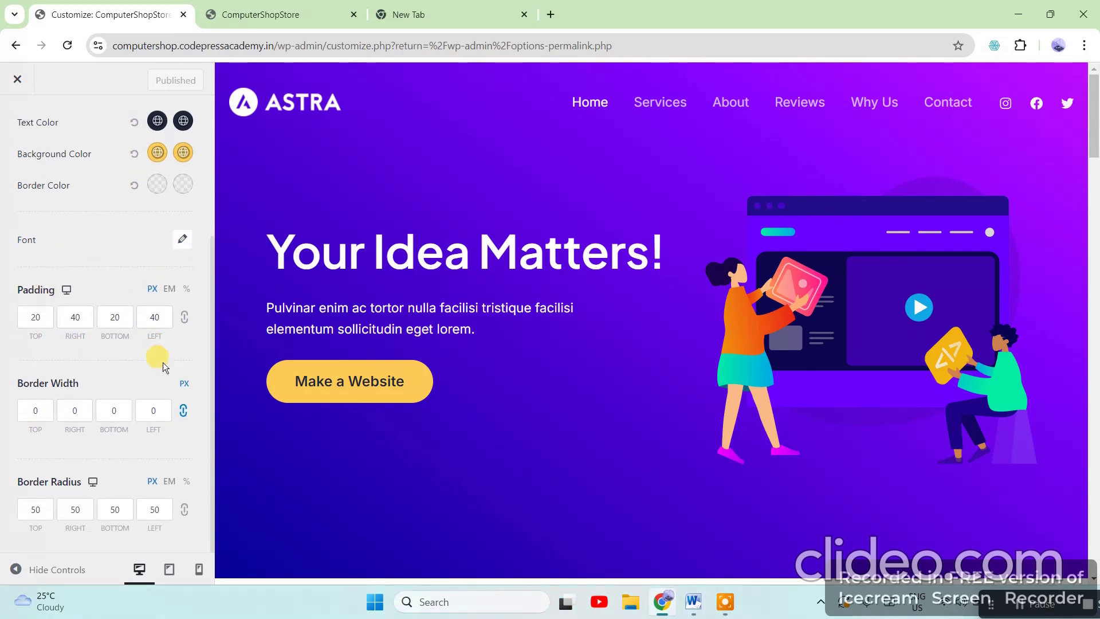
{"action": "scroll", "coordinate": [162, 459], "scroll_direction": "up", "scroll_amount": 3}
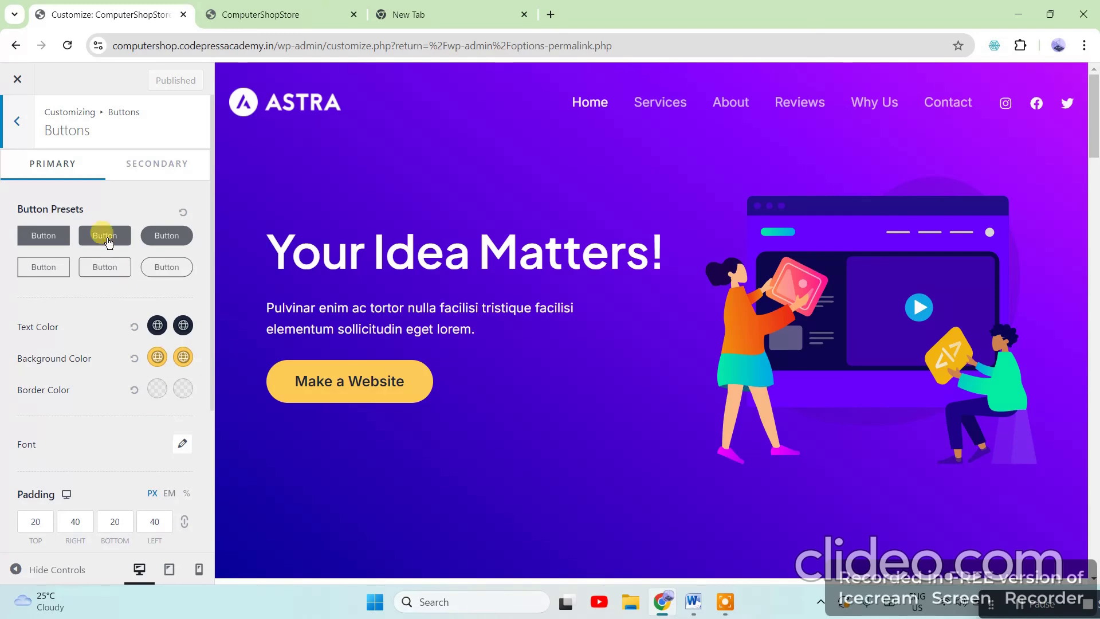
{"action": "left_click", "coordinate": [143, 165]}
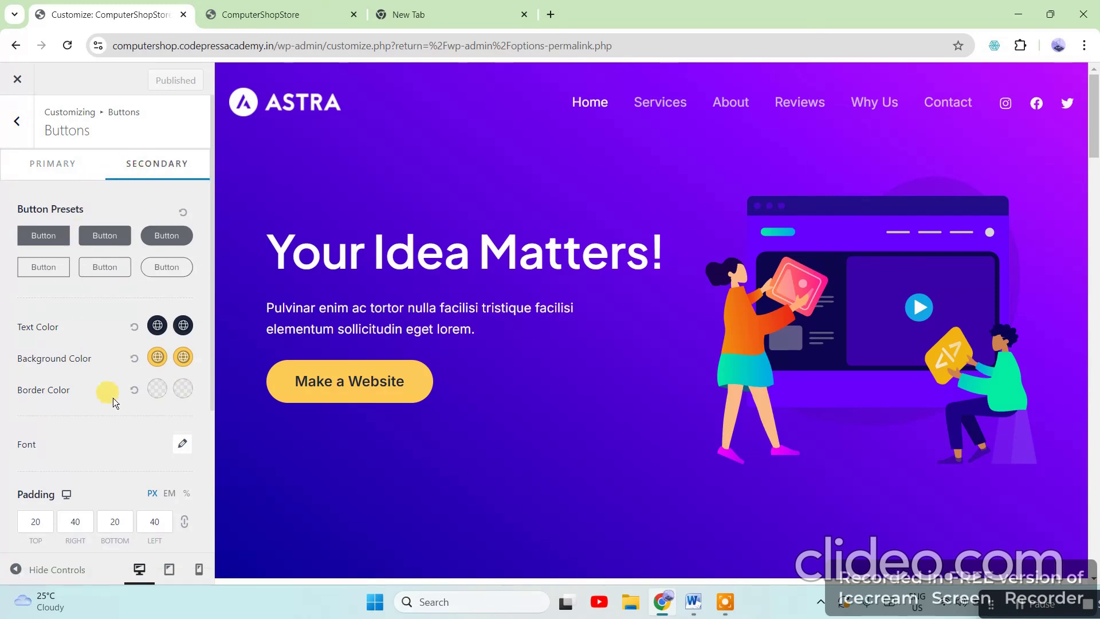
{"action": "left_click", "coordinate": [13, 121]}
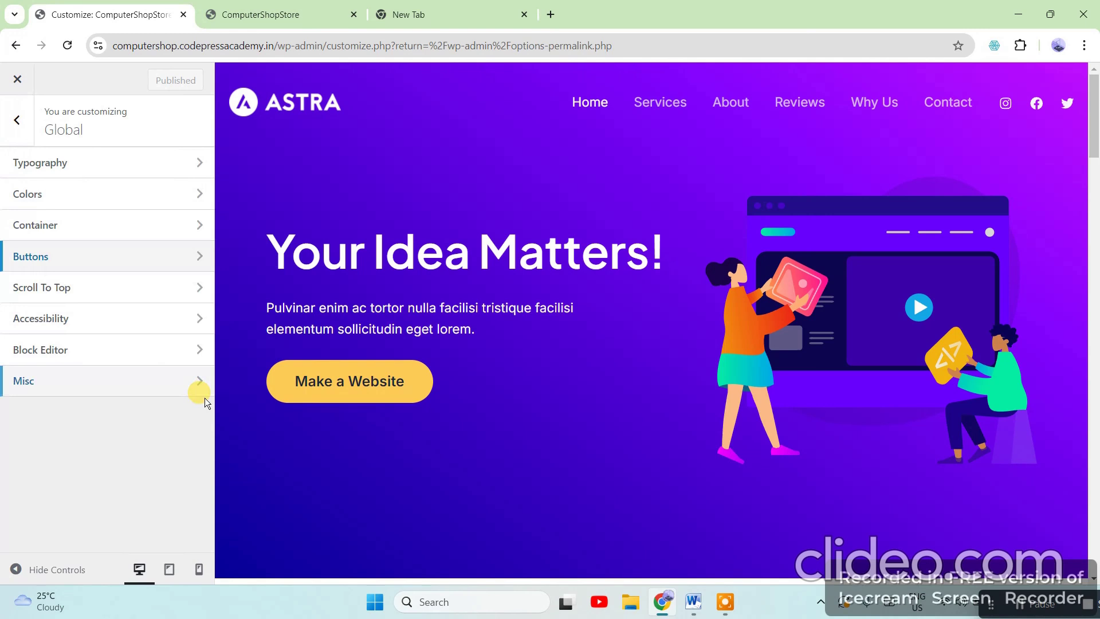
View Scroll To Top, Accessibility, Block Editor (spacing 100/80/100/80) and Misc settings, returning to the main list
{"action": "left_click", "coordinate": [68, 298]}
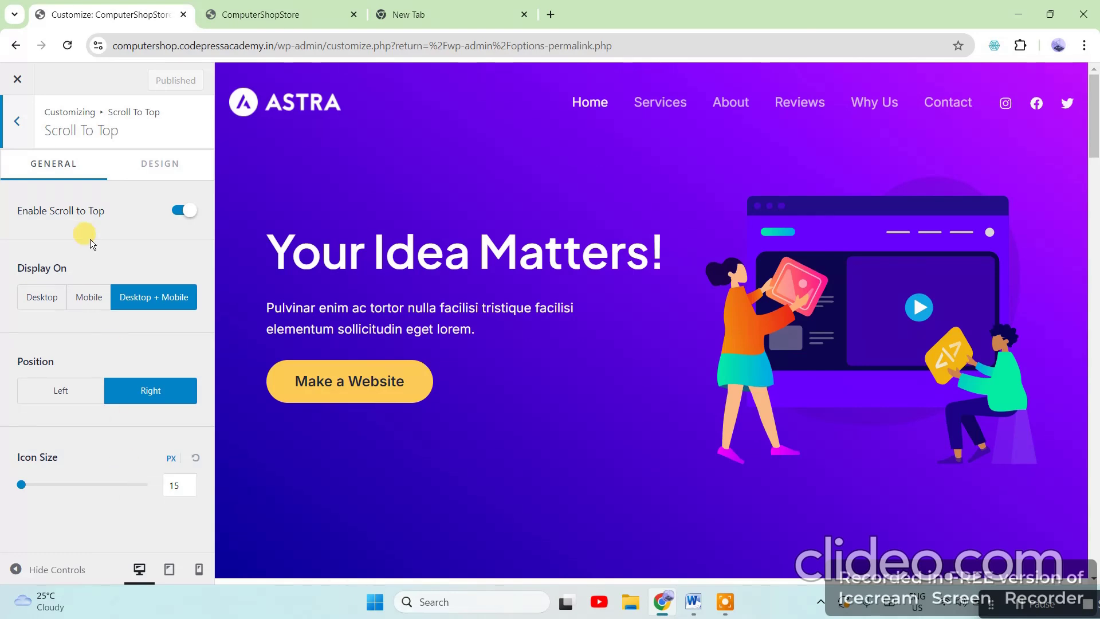
{"action": "left_click", "coordinate": [13, 121]}
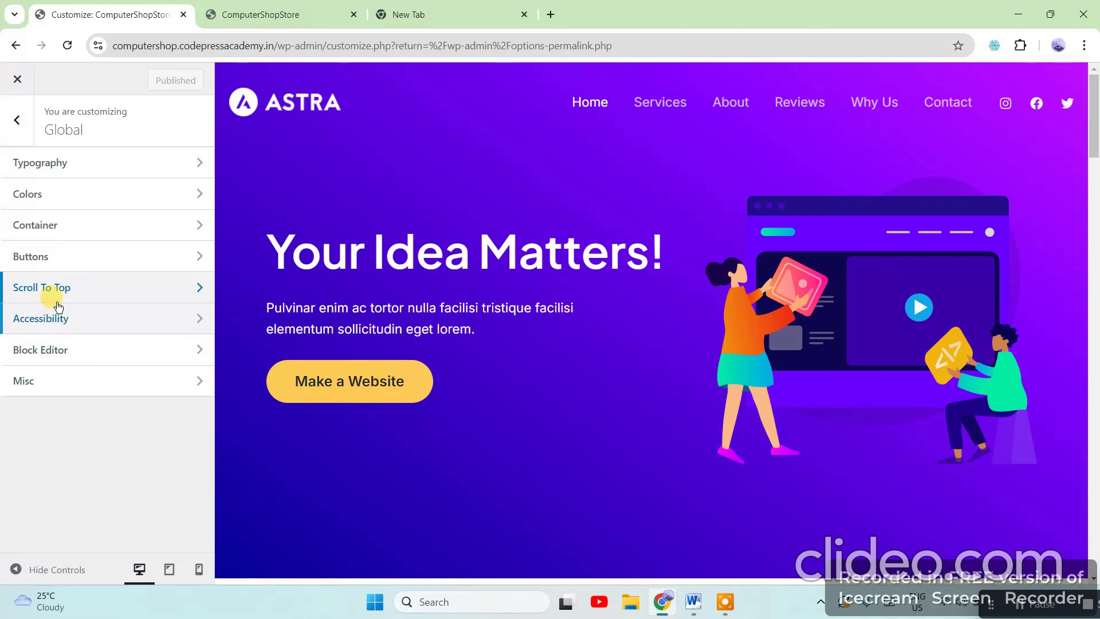
{"action": "left_click", "coordinate": [67, 324]}
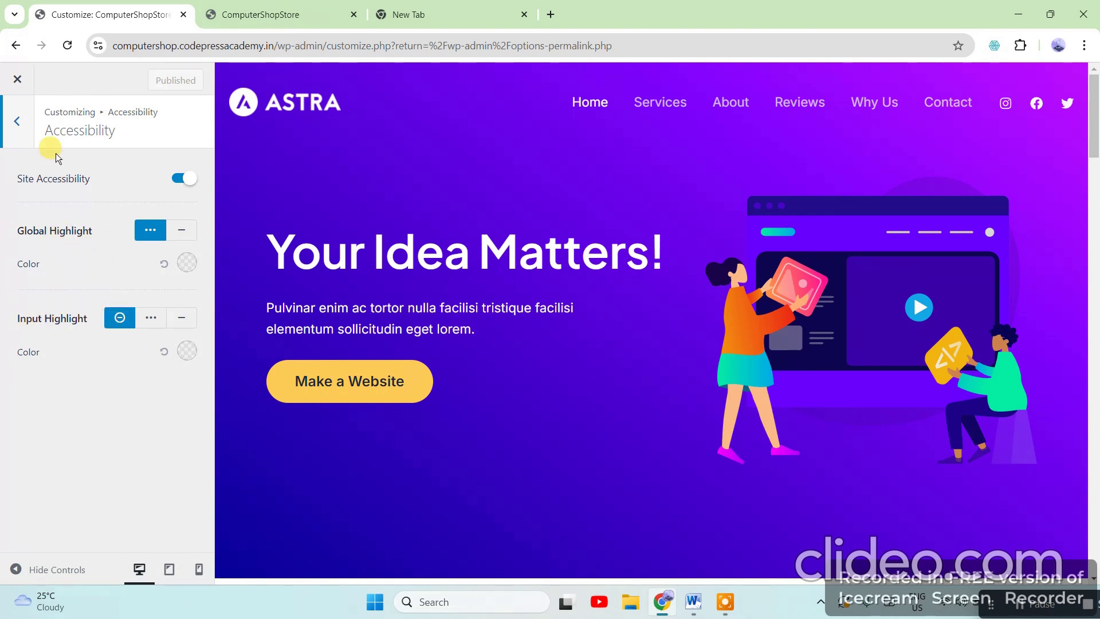
{"action": "left_click", "coordinate": [14, 121]}
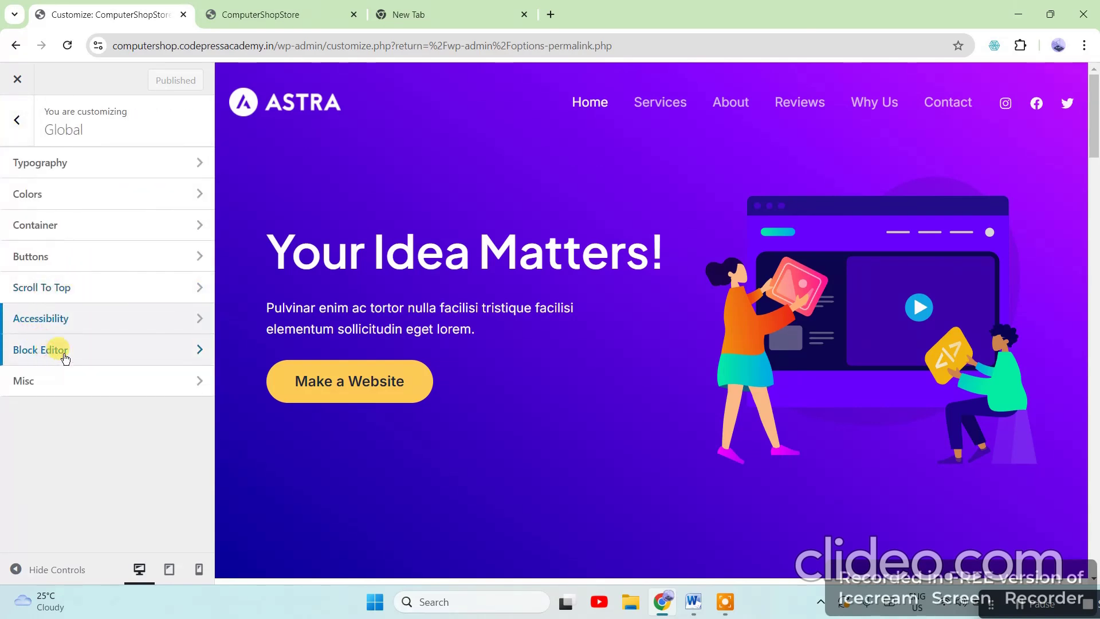
{"action": "left_click", "coordinate": [65, 355]}
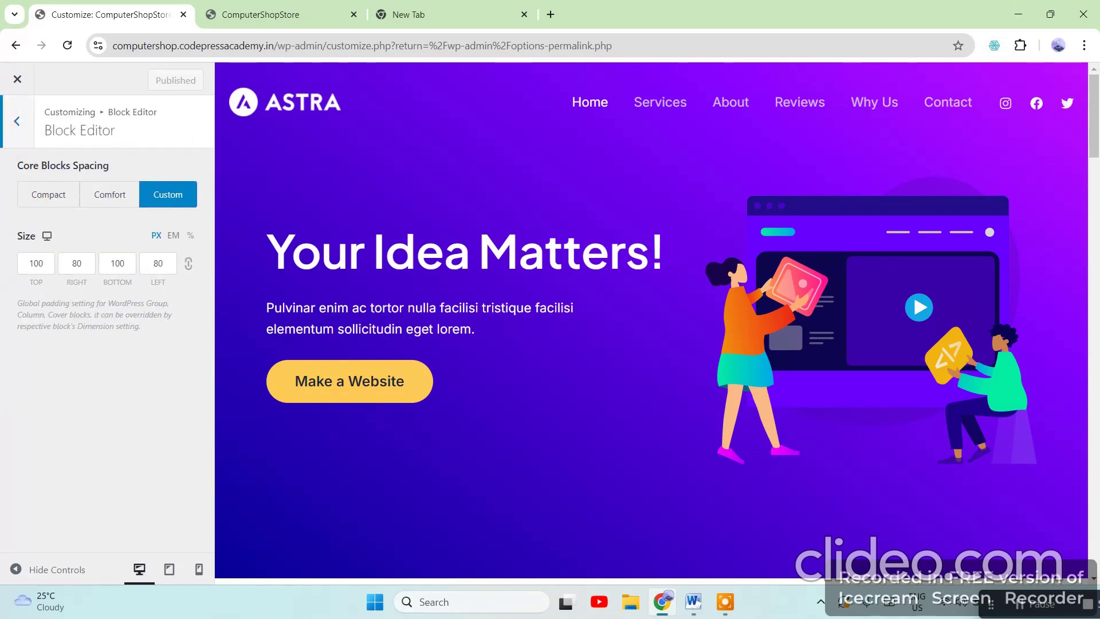
{"action": "left_click", "coordinate": [23, 125]}
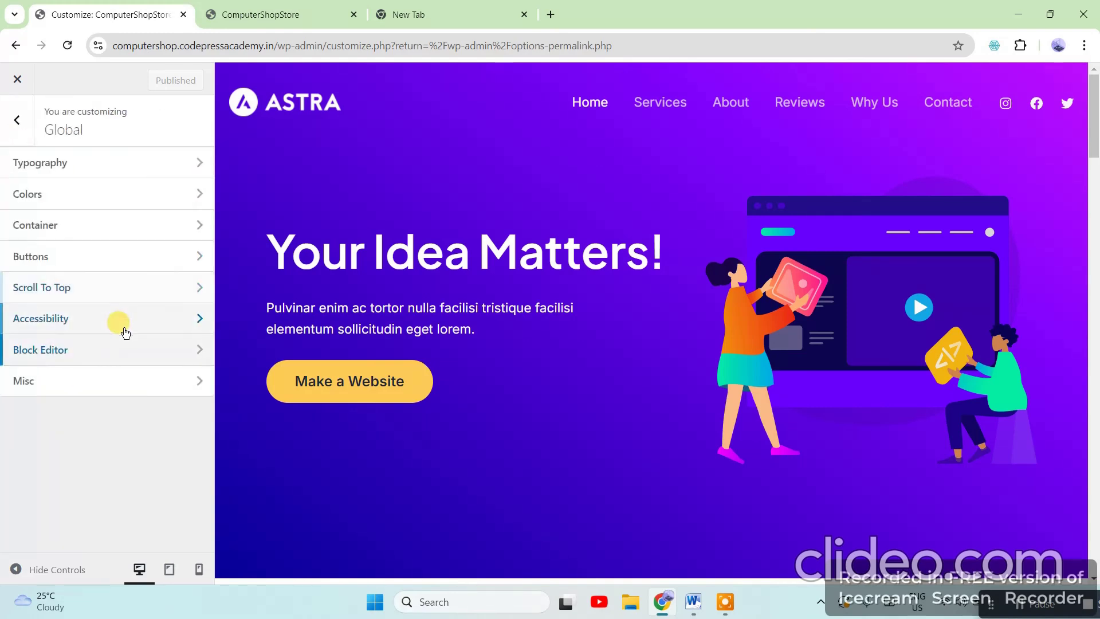
{"action": "left_click", "coordinate": [37, 380]}
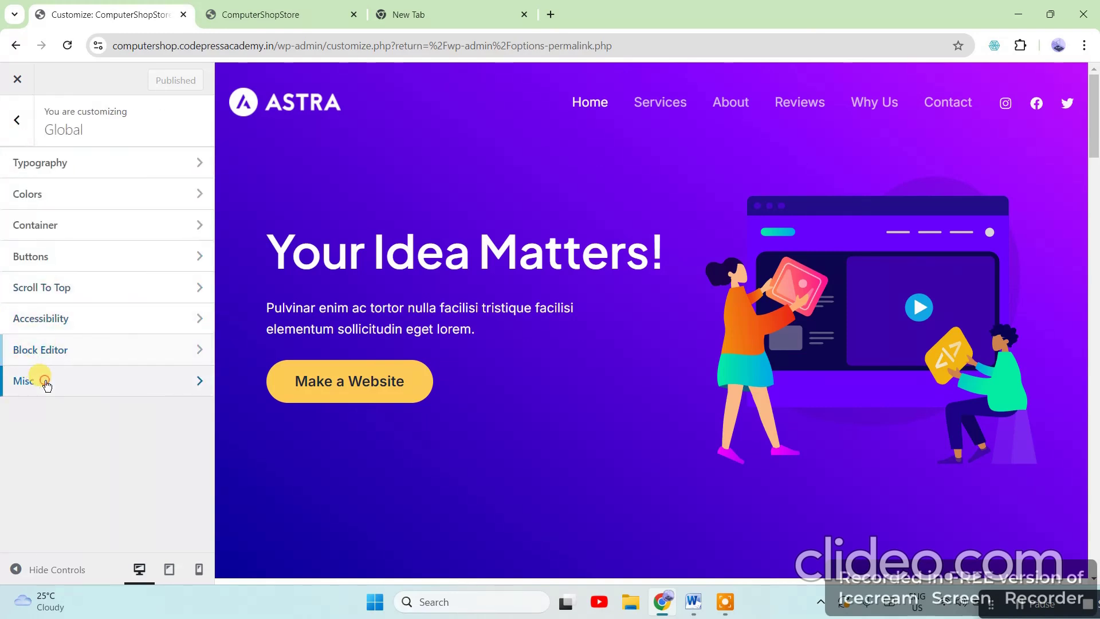
{"action": "left_click", "coordinate": [29, 122]}
{"action": "left_click", "coordinate": [14, 117]}
Open the Customizer's header builder and scroll through its settings
{"action": "left_click", "coordinate": [87, 356]}
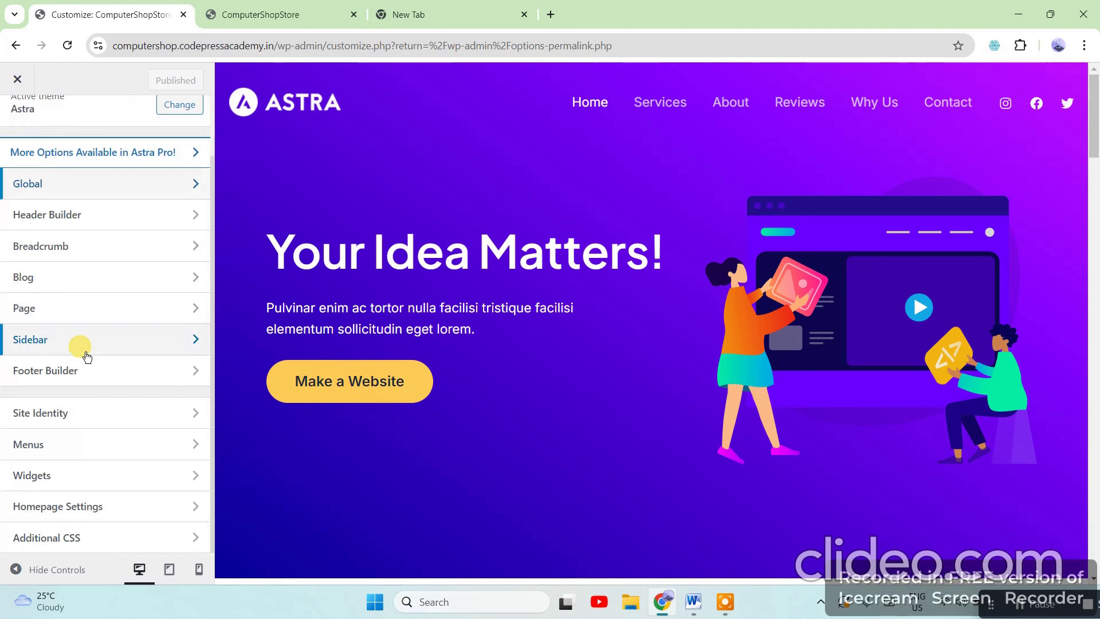
{"action": "left_click", "coordinate": [89, 224]}
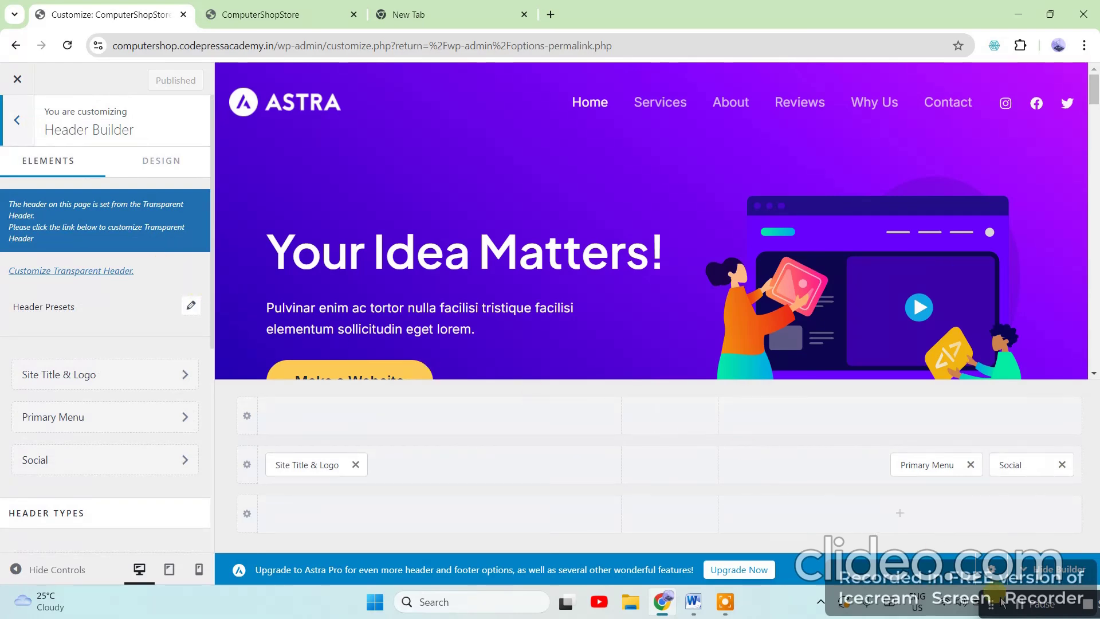
{"action": "scroll", "coordinate": [145, 410], "scroll_direction": "down", "scroll_amount": 4}
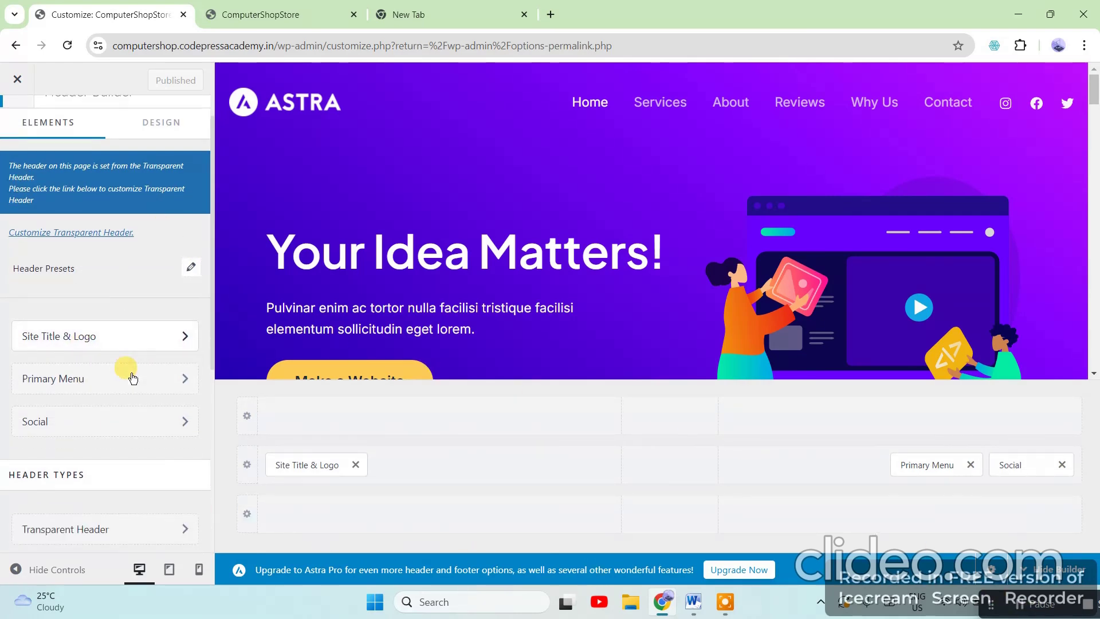
{"action": "scroll", "coordinate": [139, 364], "scroll_direction": "down", "scroll_amount": 1}
{"action": "scroll", "coordinate": [91, 255], "scroll_direction": "up", "scroll_amount": 3}
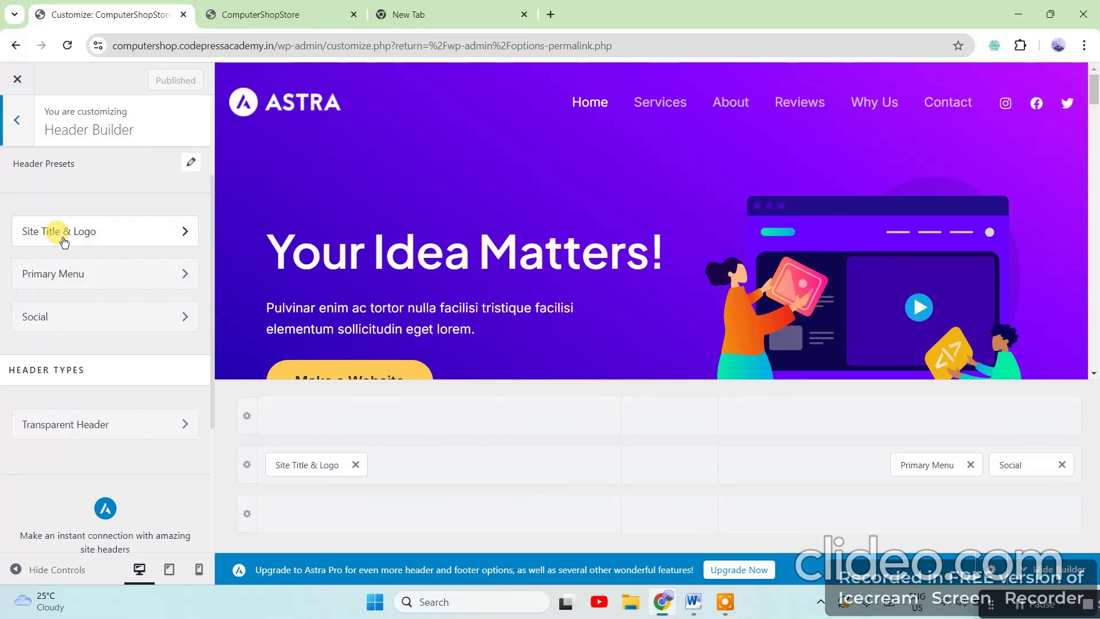
Open the Site Title & Logo settings and remove the current Astra logo from the header
{"action": "left_click", "coordinate": [86, 232]}
{"action": "scroll", "coordinate": [160, 383], "scroll_direction": "down", "scroll_amount": 2}
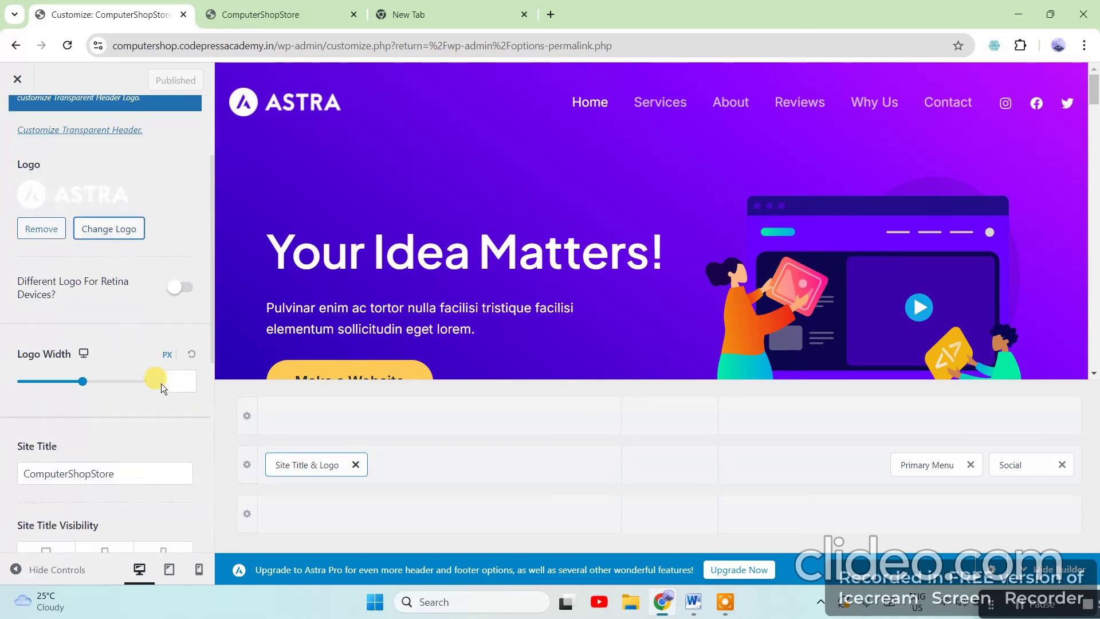
{"action": "scroll", "coordinate": [161, 383], "scroll_direction": "down", "scroll_amount": 1}
{"action": "scroll", "coordinate": [130, 283], "scroll_direction": "up", "scroll_amount": 3}
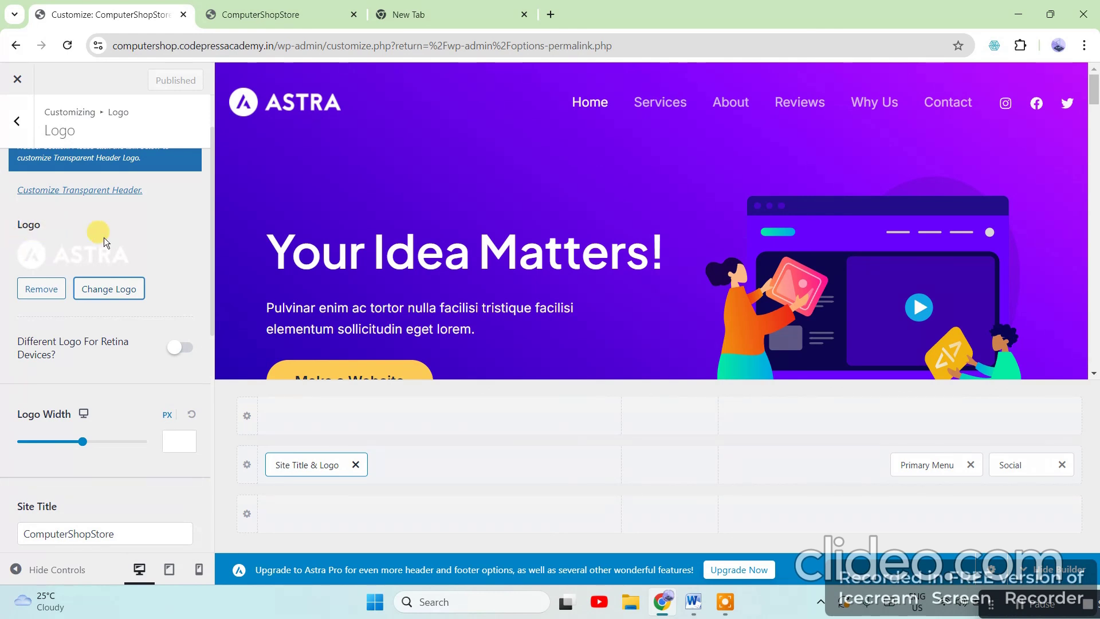
{"action": "left_click", "coordinate": [46, 293]}
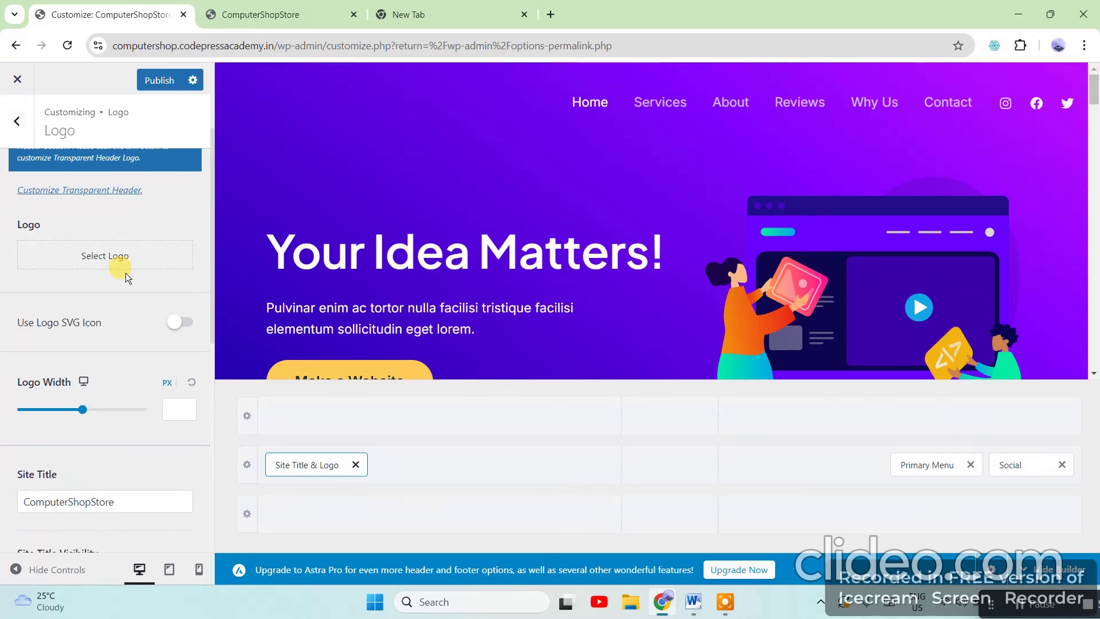
Start choosing a new logo file, then cancel both the file picker and the Select logo window
{"action": "left_click", "coordinate": [115, 256]}
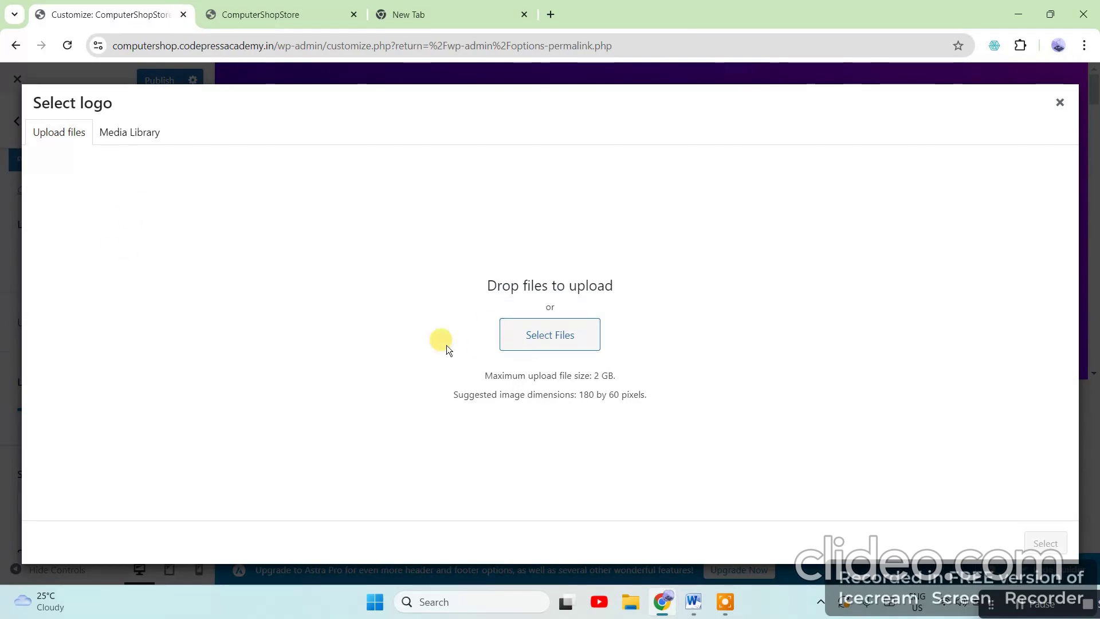
{"action": "left_click", "coordinate": [516, 334]}
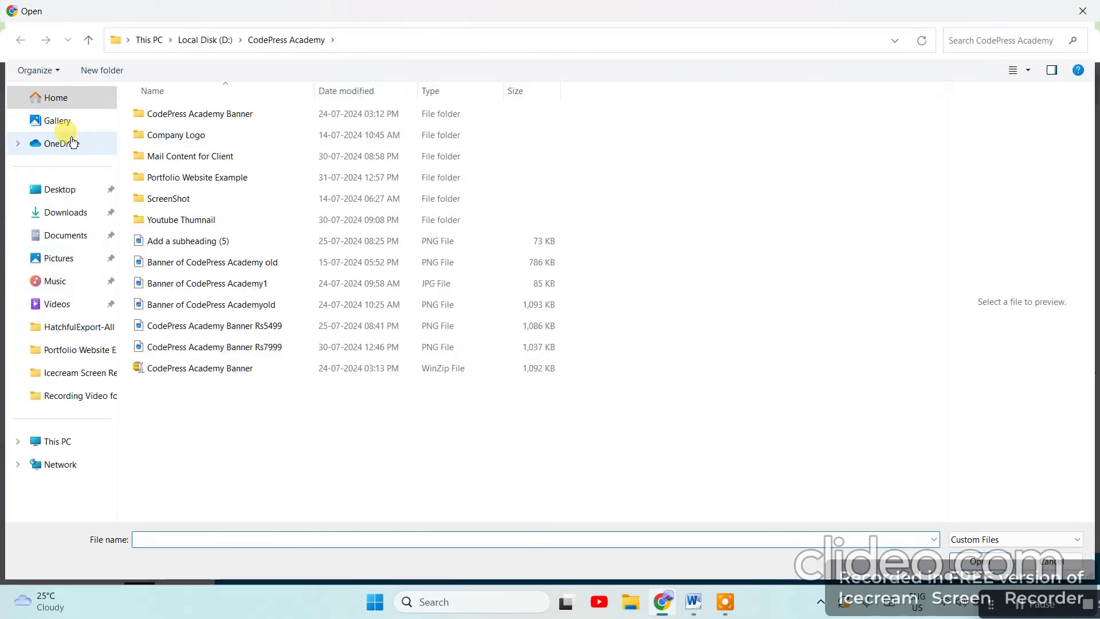
{"action": "left_click", "coordinate": [1082, 10]}
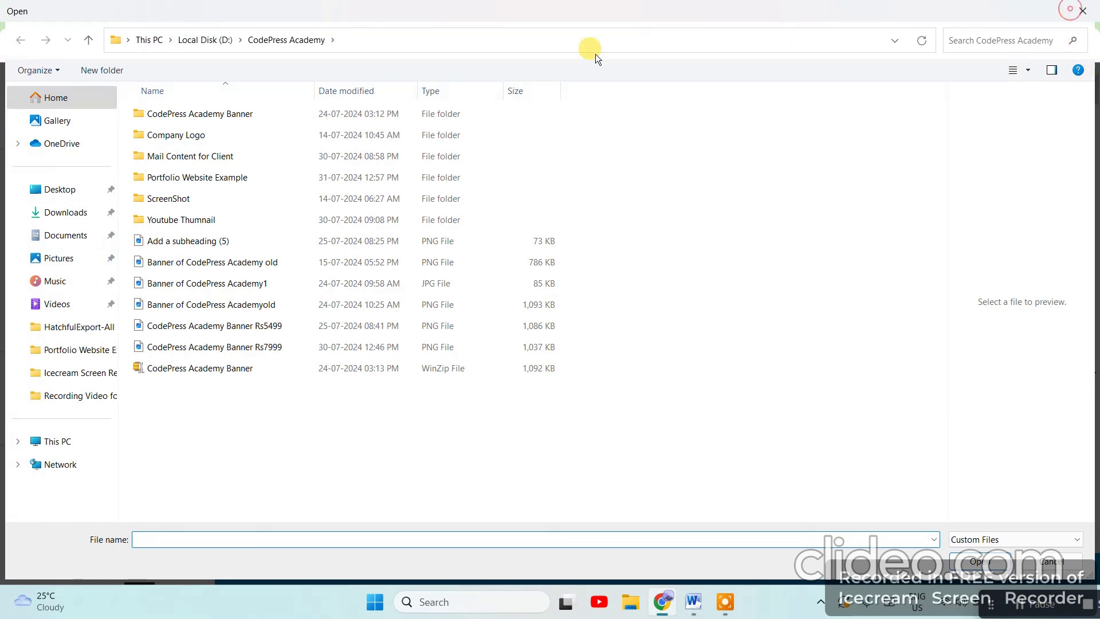
{"action": "left_click", "coordinate": [1057, 102]}
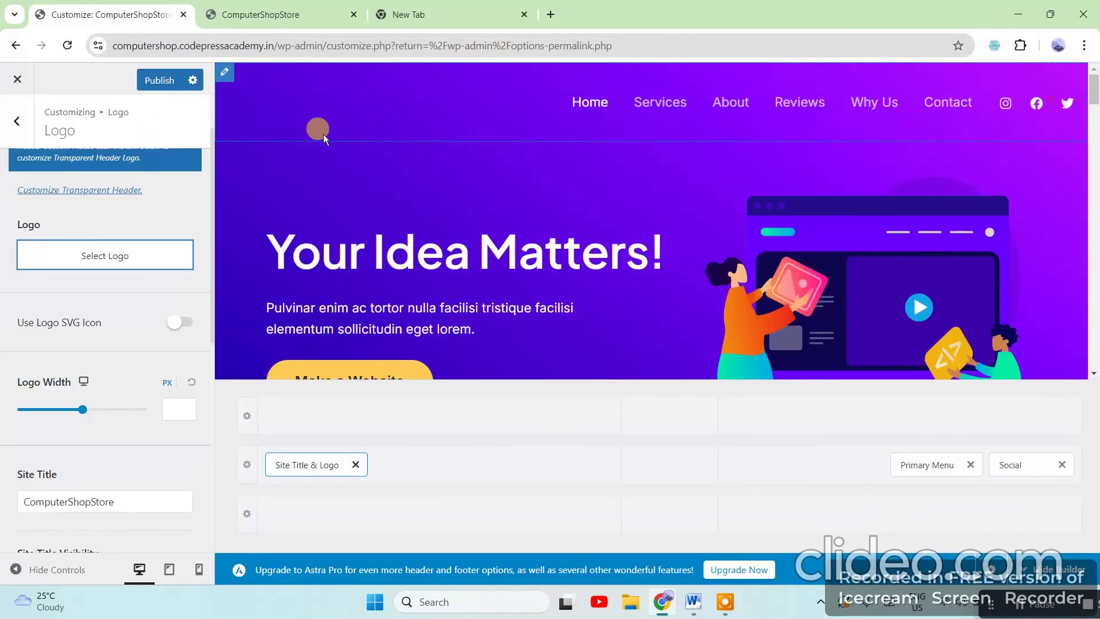
{"action": "scroll", "coordinate": [154, 317], "scroll_direction": "up", "scroll_amount": 1}
Scroll down the Logo panel and open the Site Icon row in Site Identity
{"action": "scroll", "coordinate": [152, 324], "scroll_direction": "down", "scroll_amount": 5}
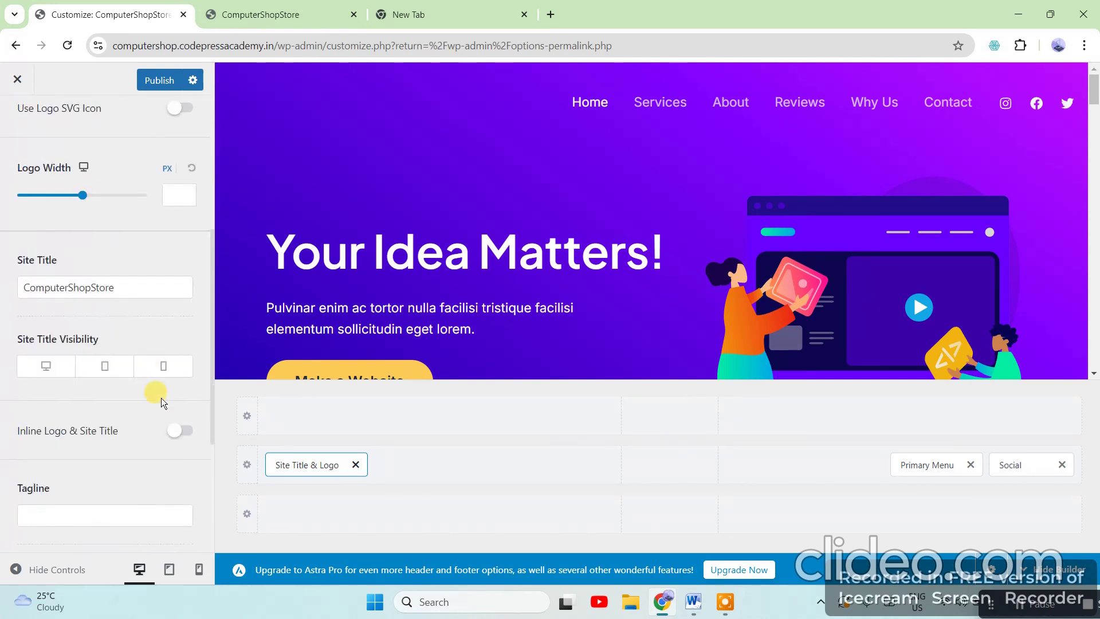
{"action": "scroll", "coordinate": [163, 425], "scroll_direction": "up", "scroll_amount": 1}
{"action": "scroll", "coordinate": [161, 417], "scroll_direction": "down", "scroll_amount": 5}
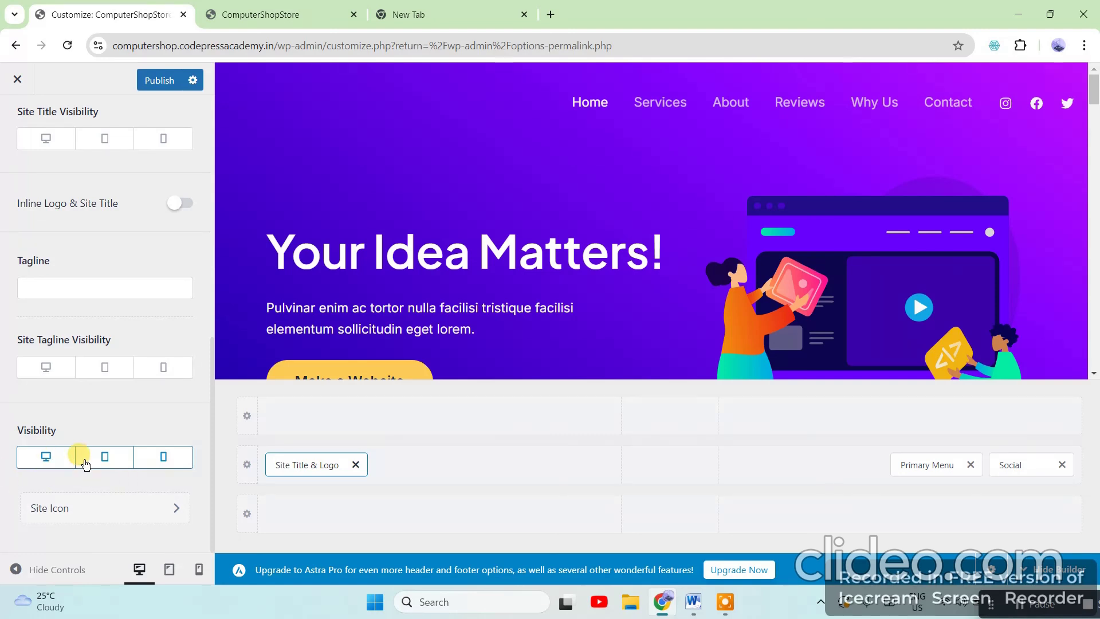
{"action": "left_click", "coordinate": [141, 516]}
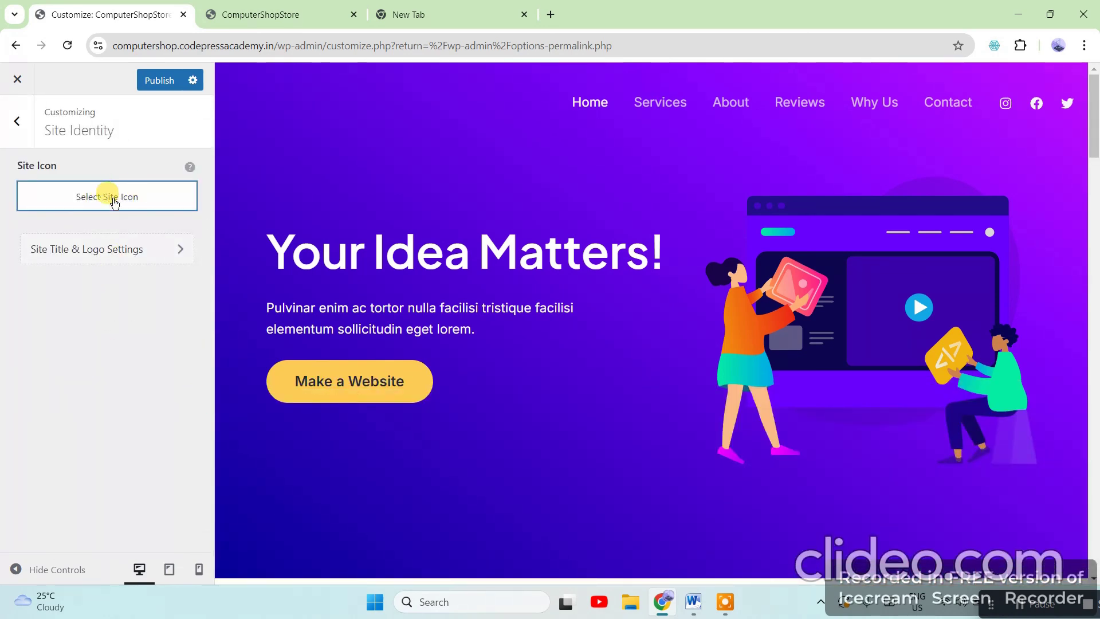
Load codepressacademy.in in a new tab by typing 'code', then return to the Customize tab
{"action": "left_click", "coordinate": [454, 21]}
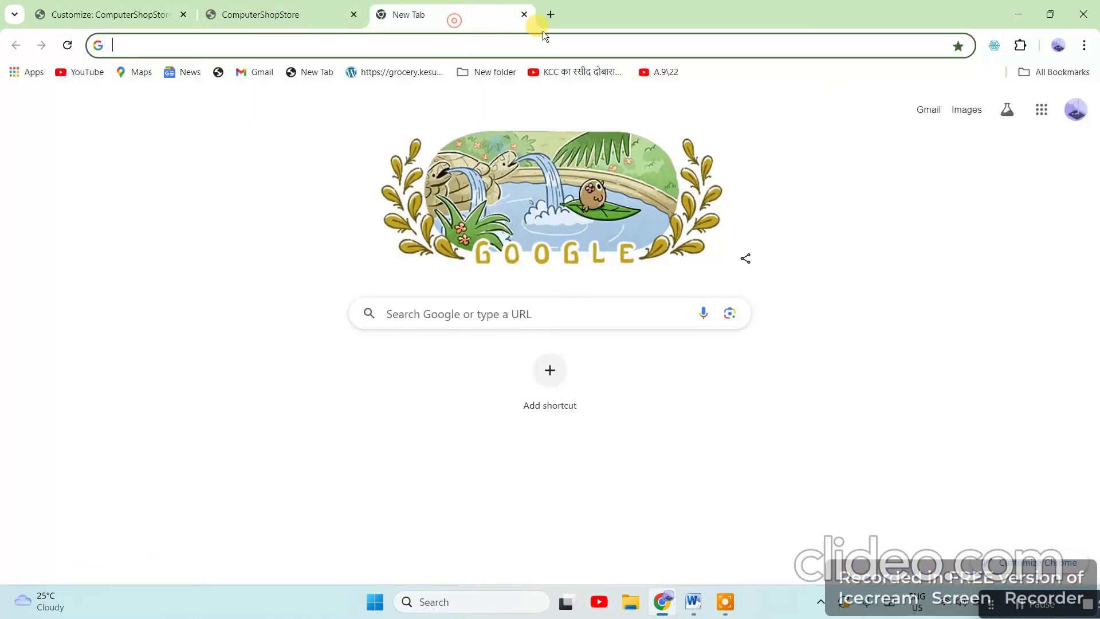
{"action": "left_click", "coordinate": [553, 19]}
{"action": "type", "text": "codepressacademy.in"}
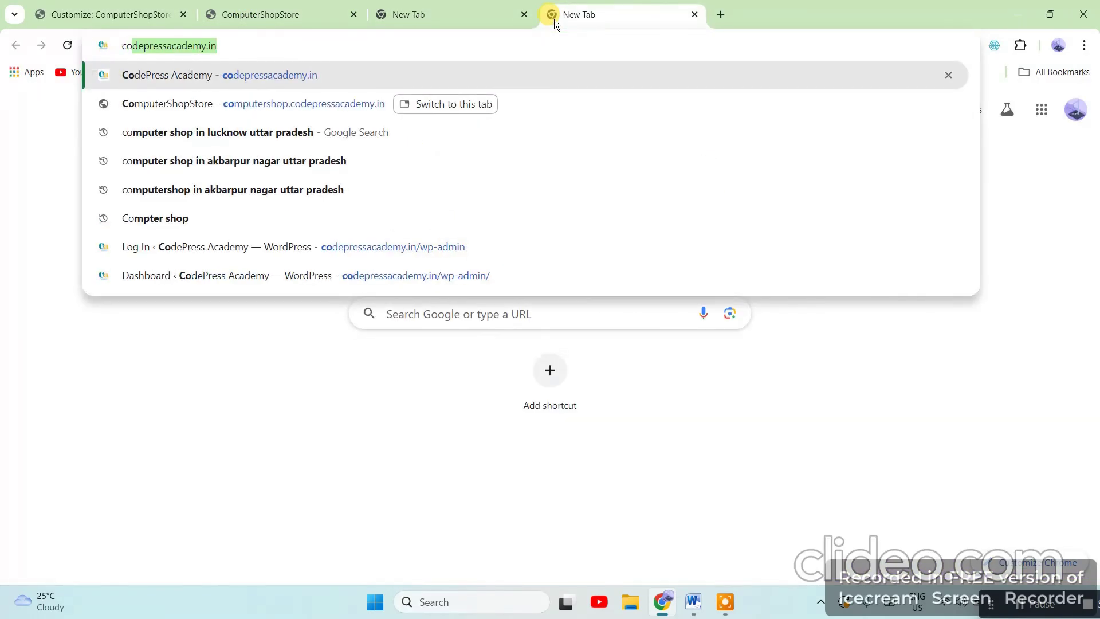
{"action": "key", "text": "Return"}
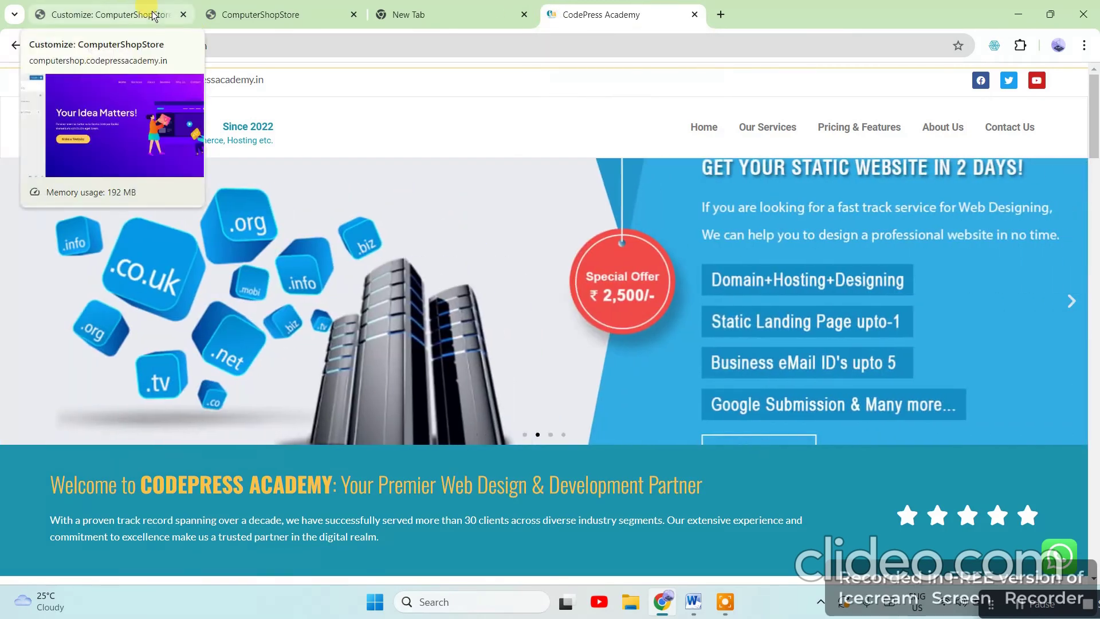
{"action": "left_click", "coordinate": [152, 14]}
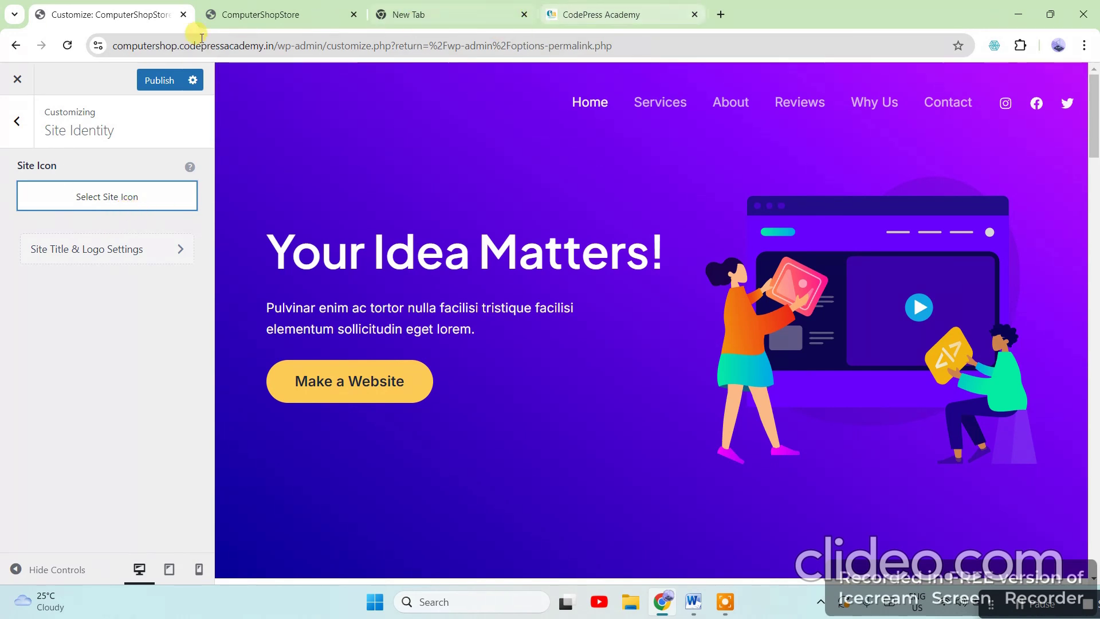
In the Header Builder, review the Social Icons element listing Instagram, Facebook and Twitter
{"action": "left_click", "coordinate": [17, 120]}
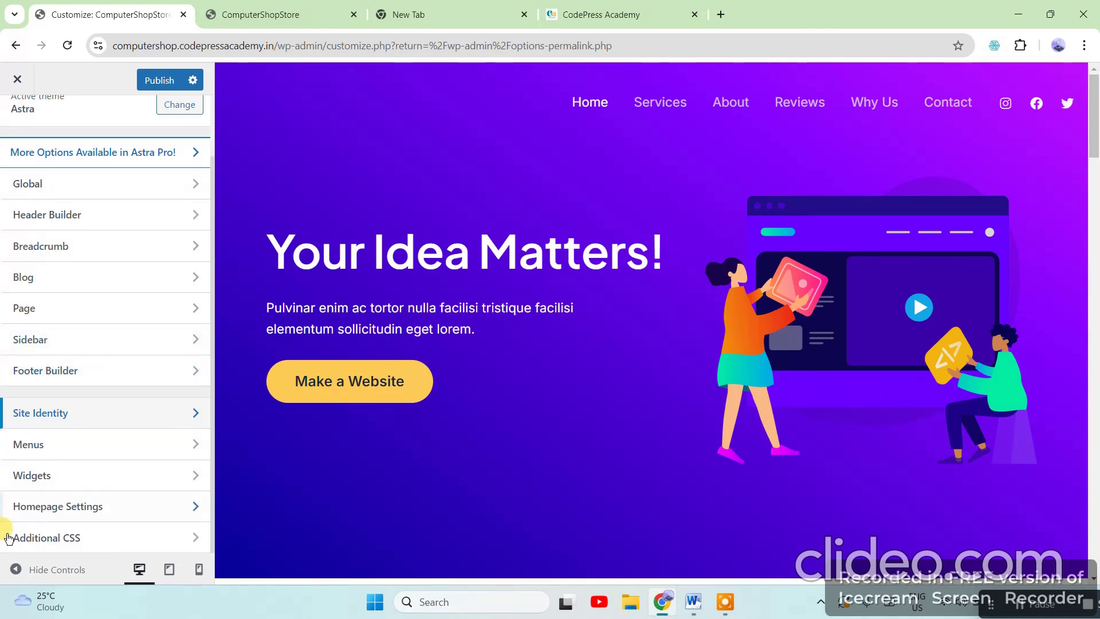
{"action": "left_click", "coordinate": [44, 214]}
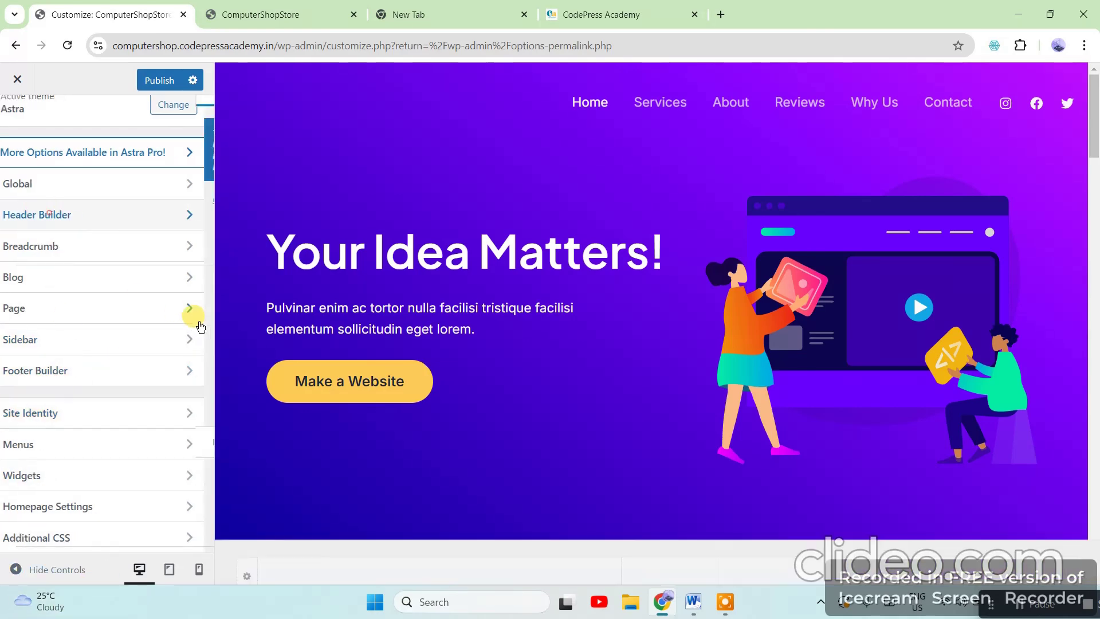
{"action": "scroll", "coordinate": [114, 408], "scroll_direction": "down", "scroll_amount": 5}
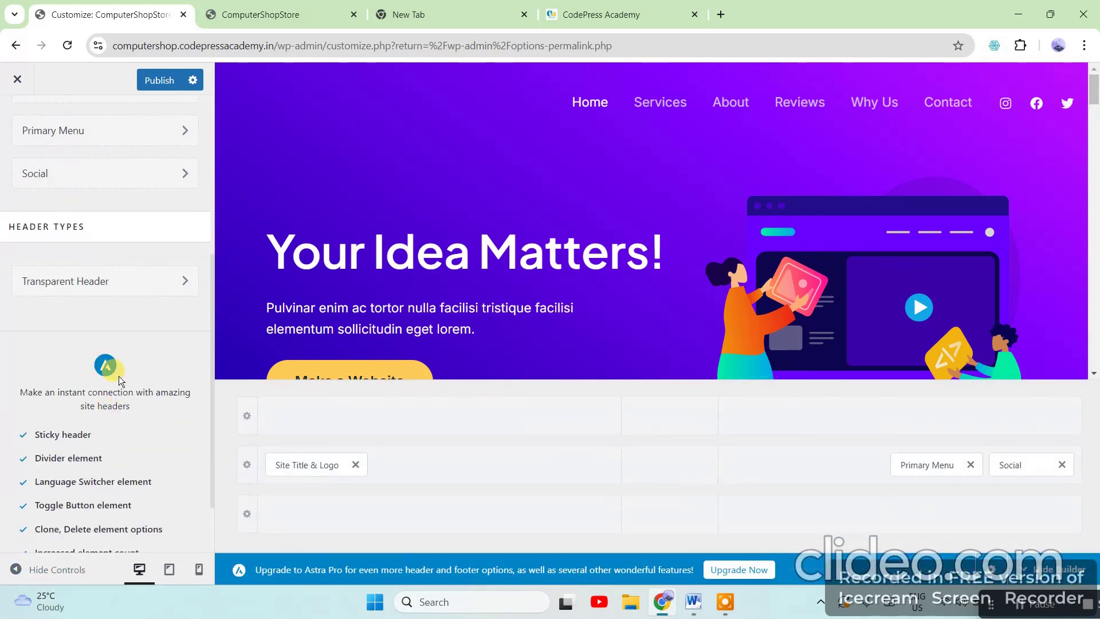
{"action": "left_click", "coordinate": [165, 173]}
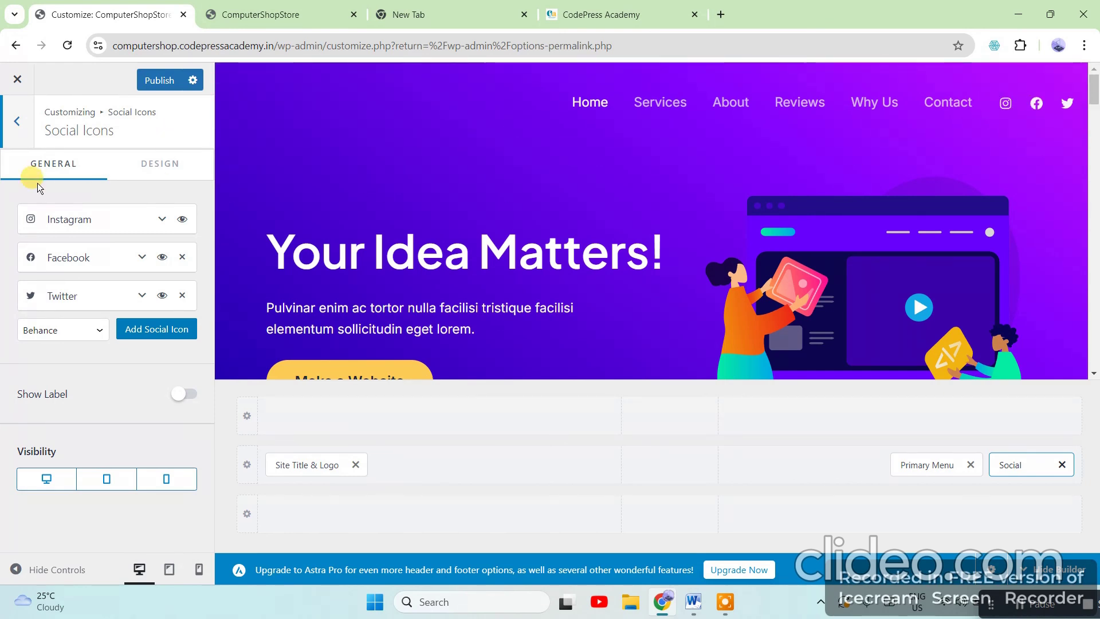
Back in the header Elements list, open the Primary Menu element settings
{"action": "left_click", "coordinate": [16, 121]}
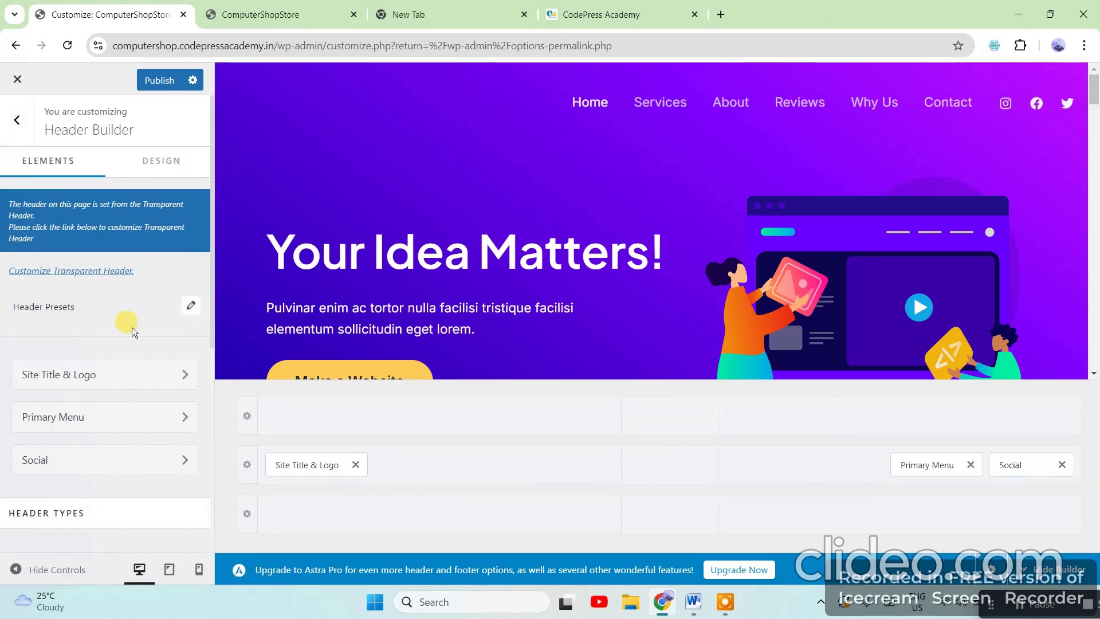
{"action": "scroll", "coordinate": [131, 328], "scroll_direction": "down", "scroll_amount": 5}
{"action": "scroll", "coordinate": [170, 364], "scroll_direction": "up", "scroll_amount": 2}
{"action": "scroll", "coordinate": [155, 363], "scroll_direction": "down", "scroll_amount": 1}
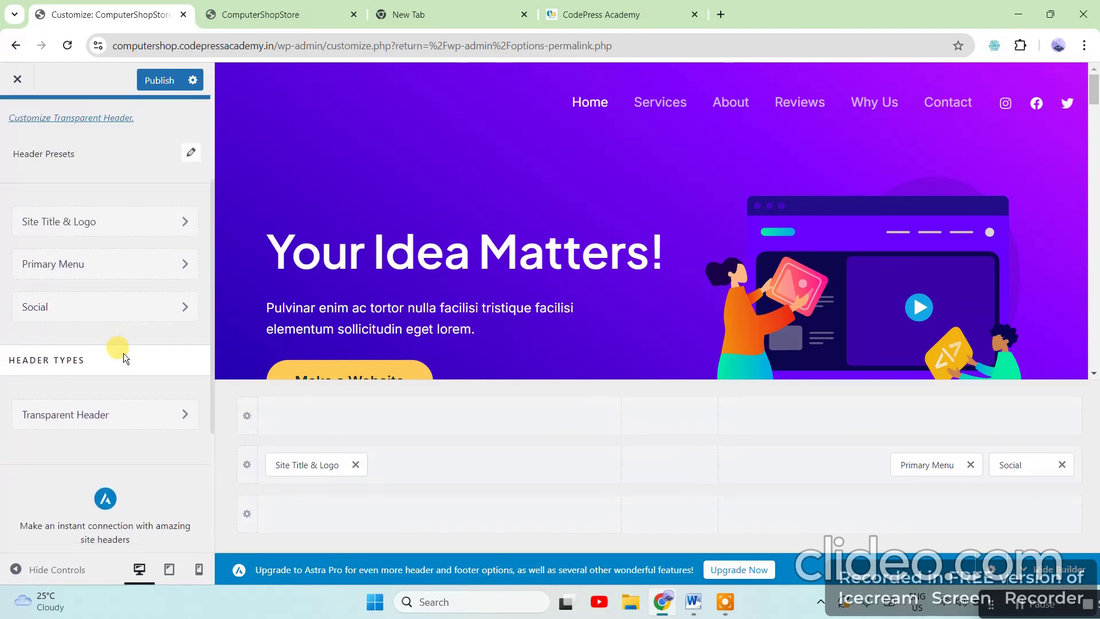
{"action": "scroll", "coordinate": [123, 353], "scroll_direction": "down", "scroll_amount": 1}
{"action": "left_click", "coordinate": [143, 202]}
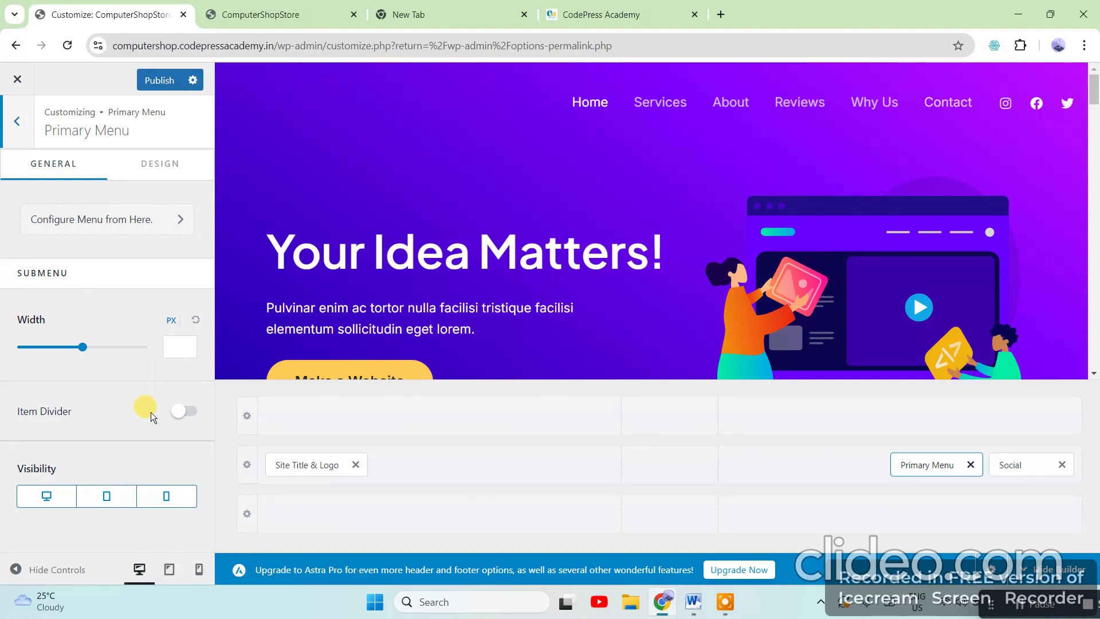
Bring up the Primary menu's six links for editing via Configure Menu
{"action": "left_click", "coordinate": [186, 224]}
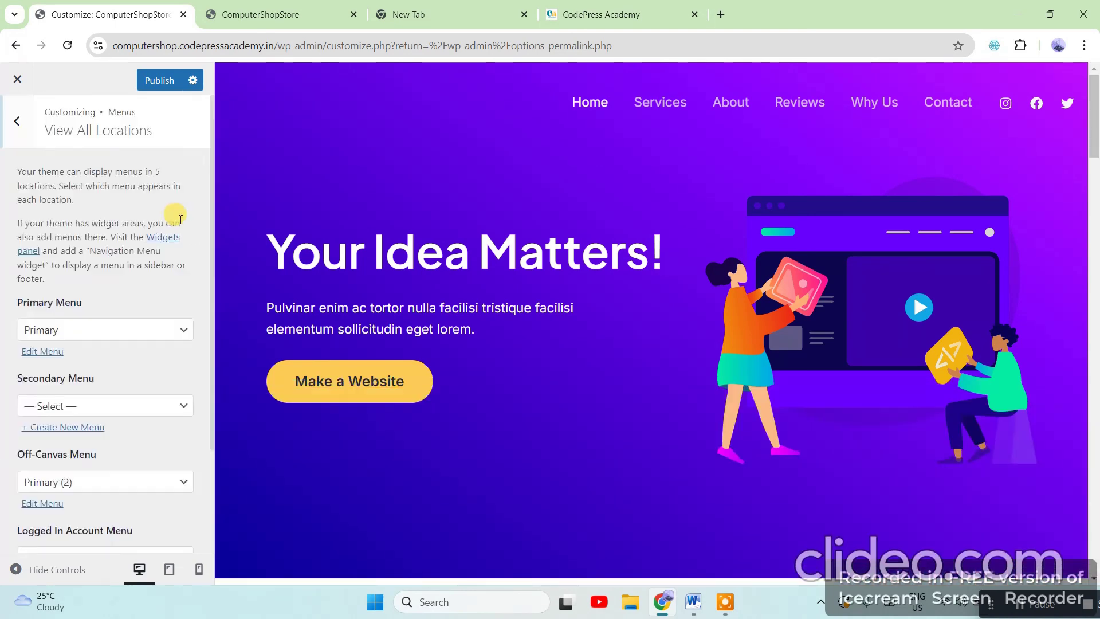
{"action": "scroll", "coordinate": [103, 418], "scroll_direction": "down", "scroll_amount": 2}
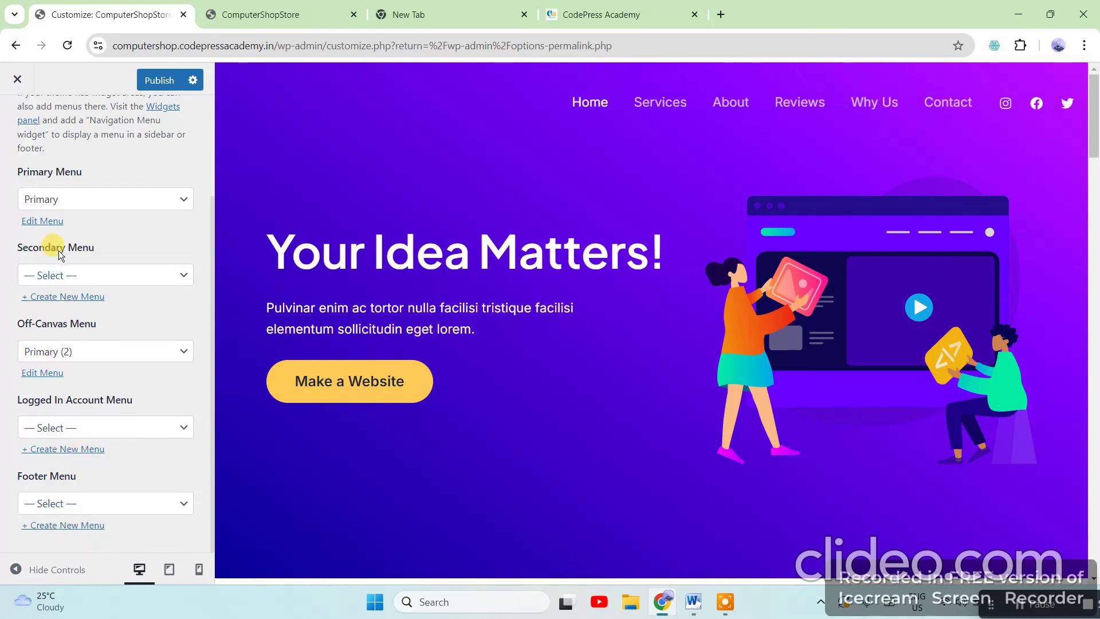
{"action": "left_click", "coordinate": [31, 224]}
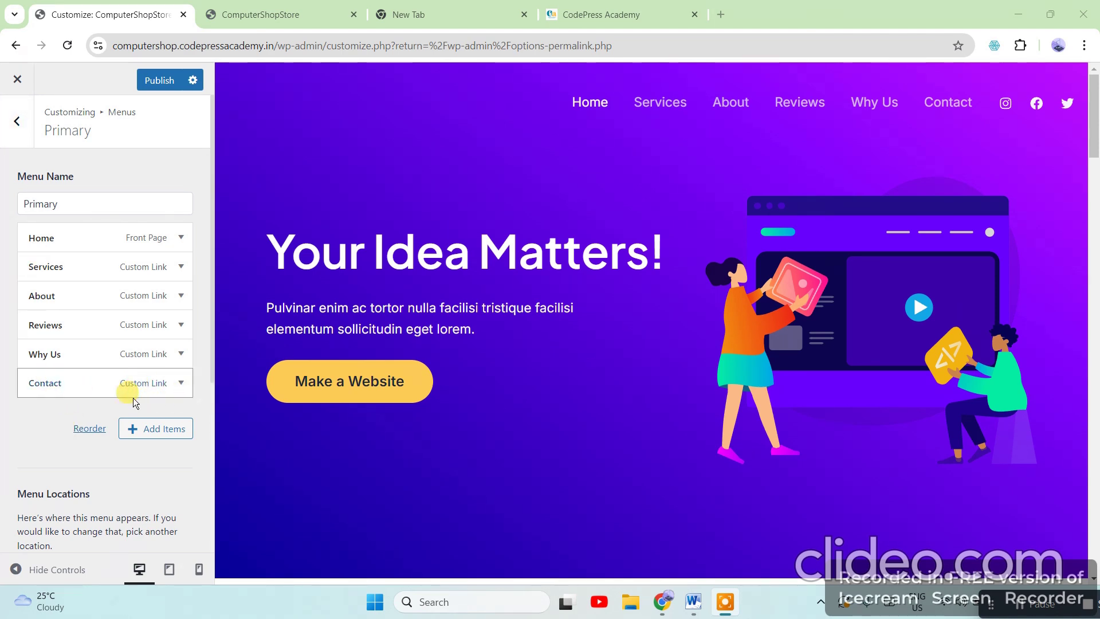
Inspect the Contact link pointing to #contact unchanged, then return to the main Customizer list
{"action": "left_click", "coordinate": [181, 383]}
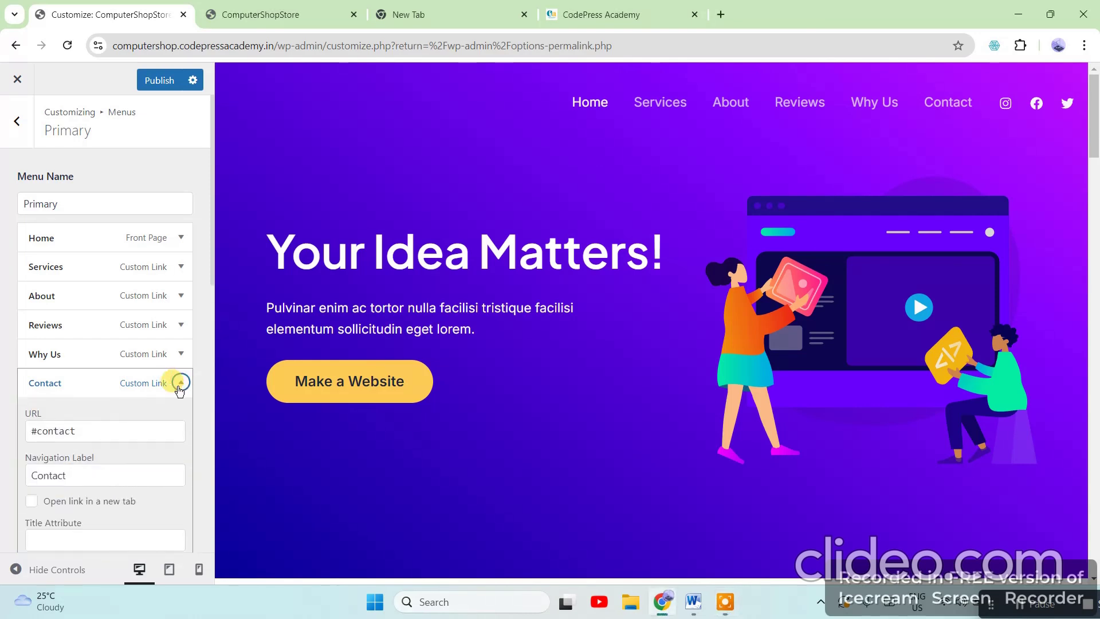
{"action": "scroll", "coordinate": [132, 486], "scroll_direction": "down", "scroll_amount": 5}
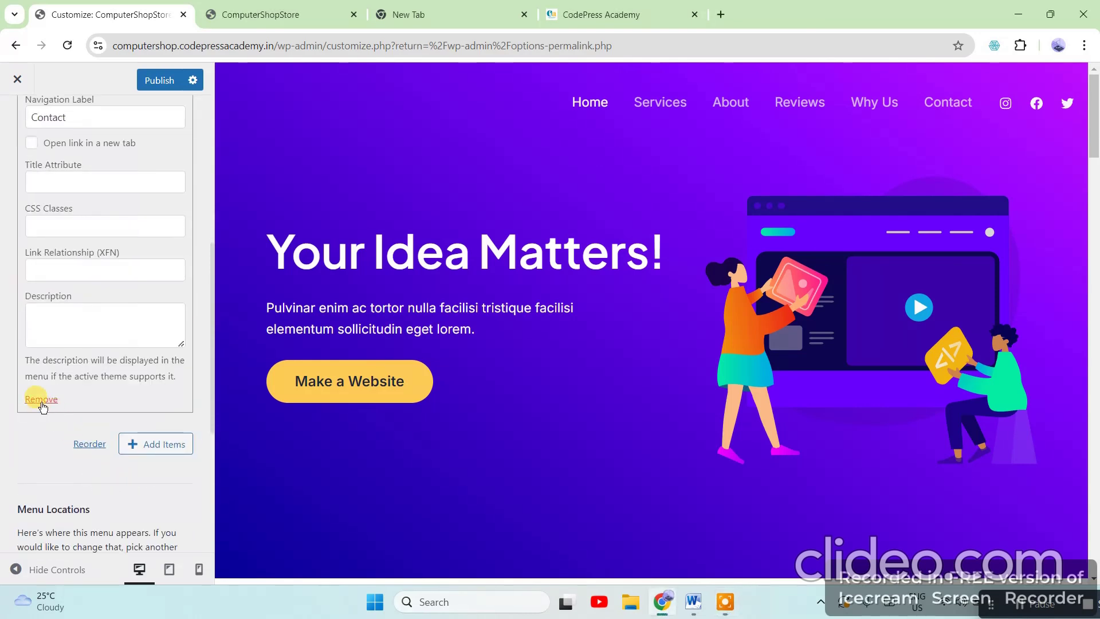
{"action": "scroll", "coordinate": [149, 400], "scroll_direction": "up", "scroll_amount": 6}
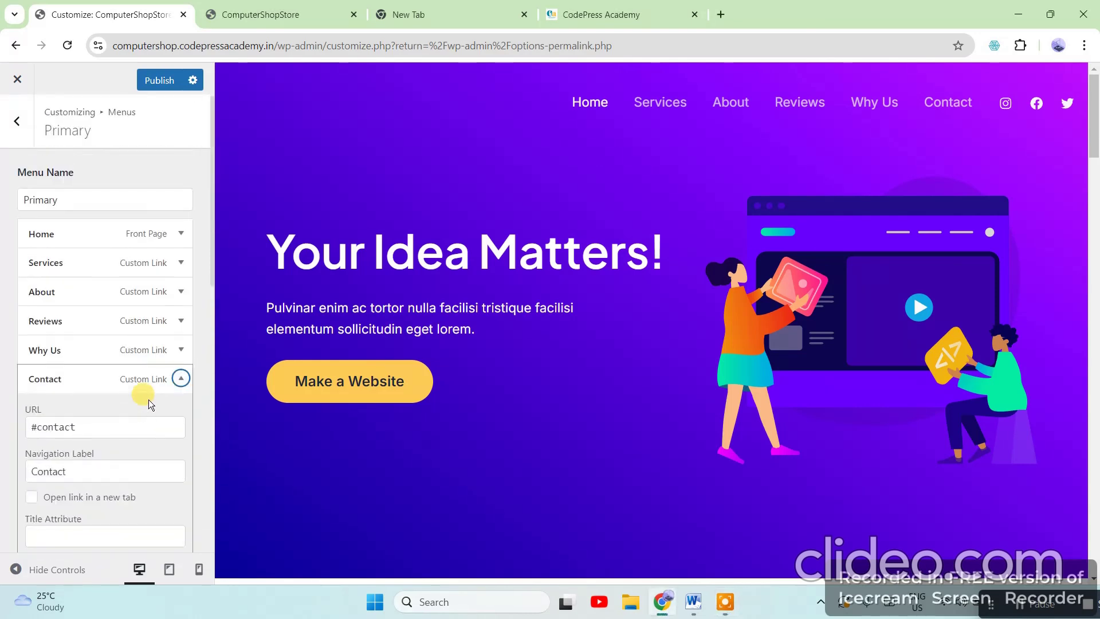
{"action": "left_click", "coordinate": [181, 383]}
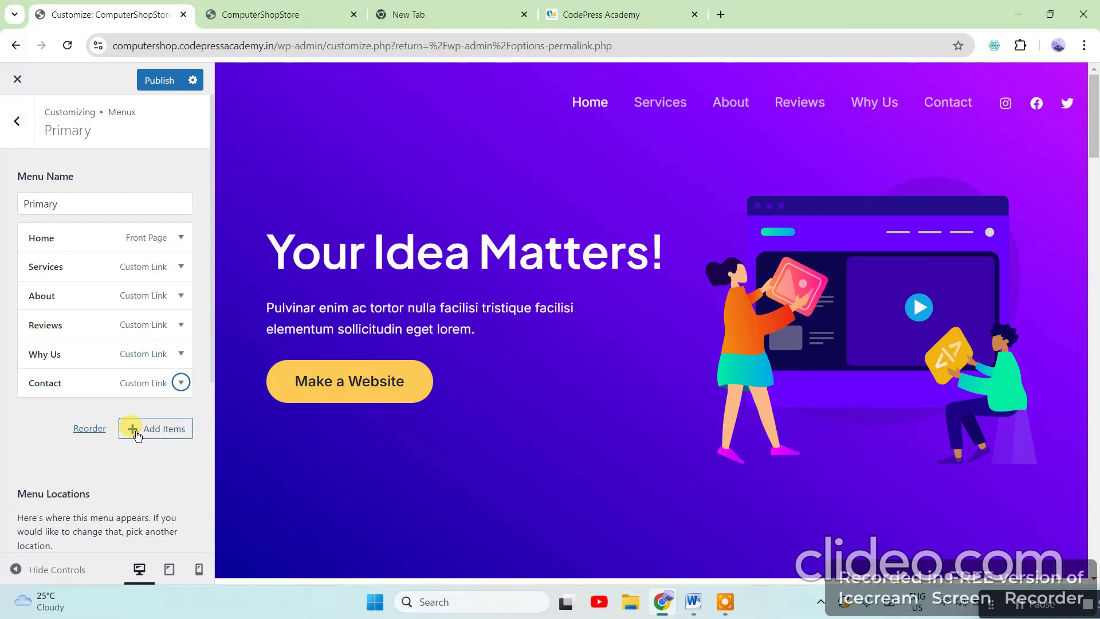
{"action": "left_click", "coordinate": [17, 121]}
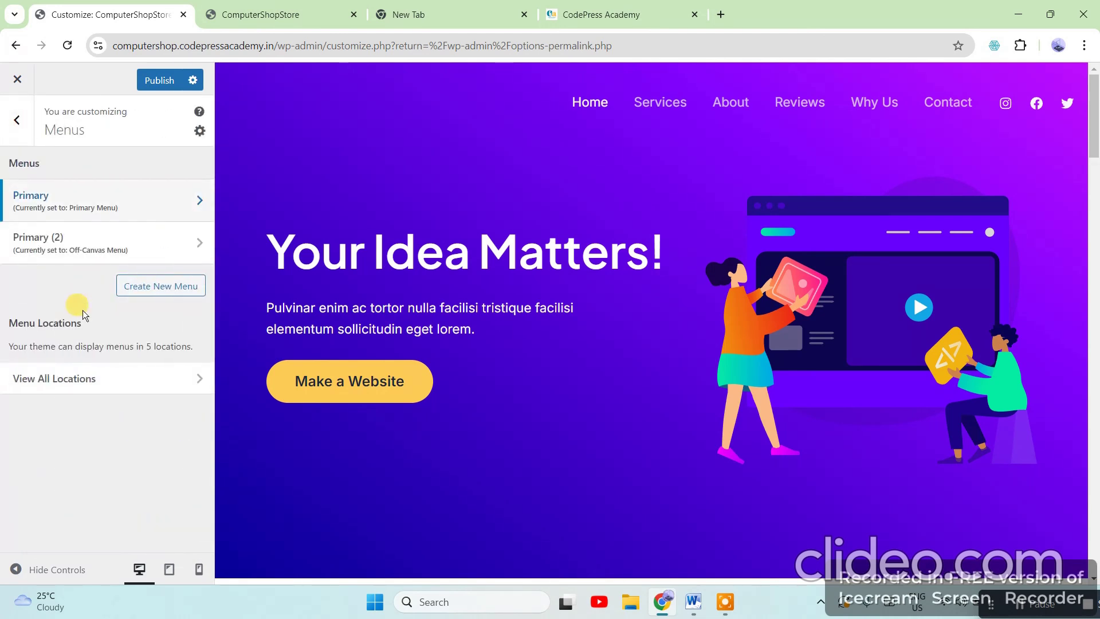
{"action": "left_click", "coordinate": [15, 119]}
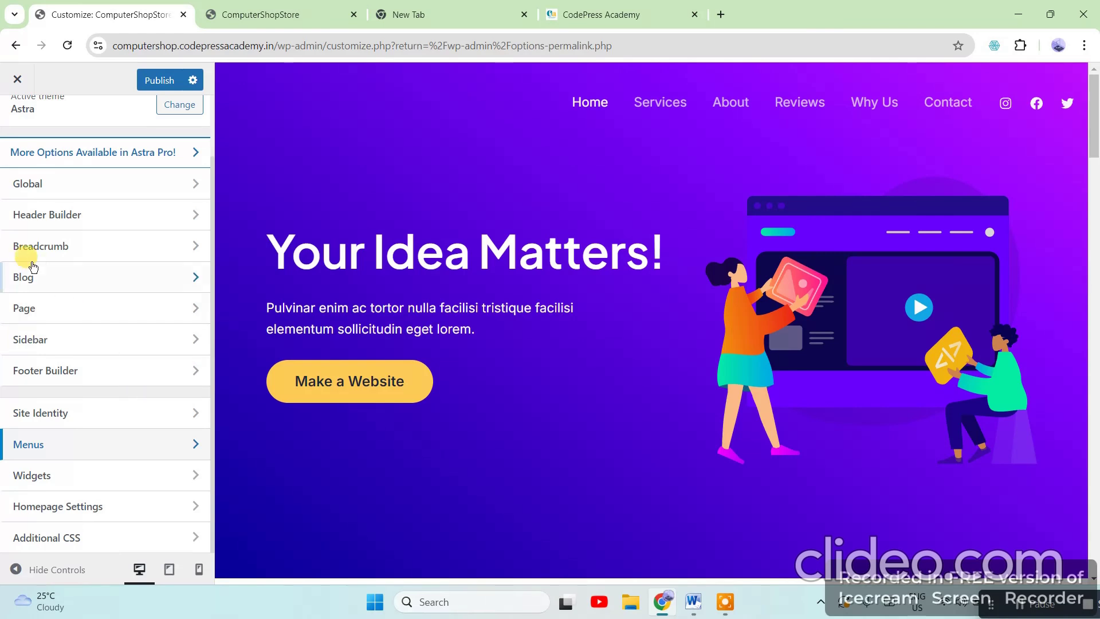
{"action": "scroll", "coordinate": [98, 252], "scroll_direction": "up", "scroll_amount": 2}
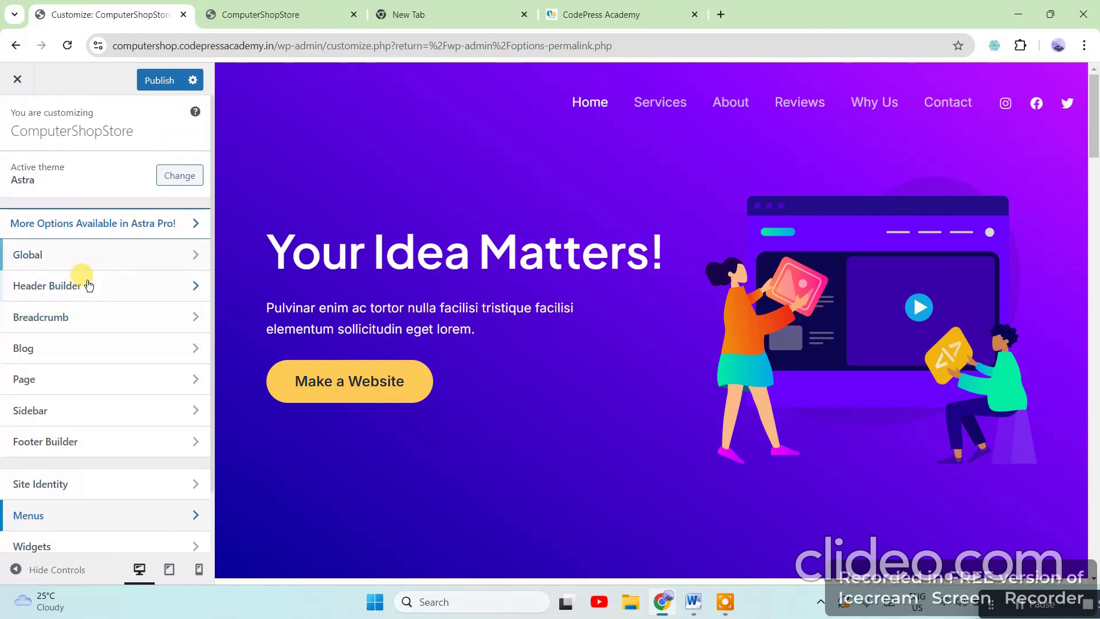
{"action": "left_click", "coordinate": [50, 260]}
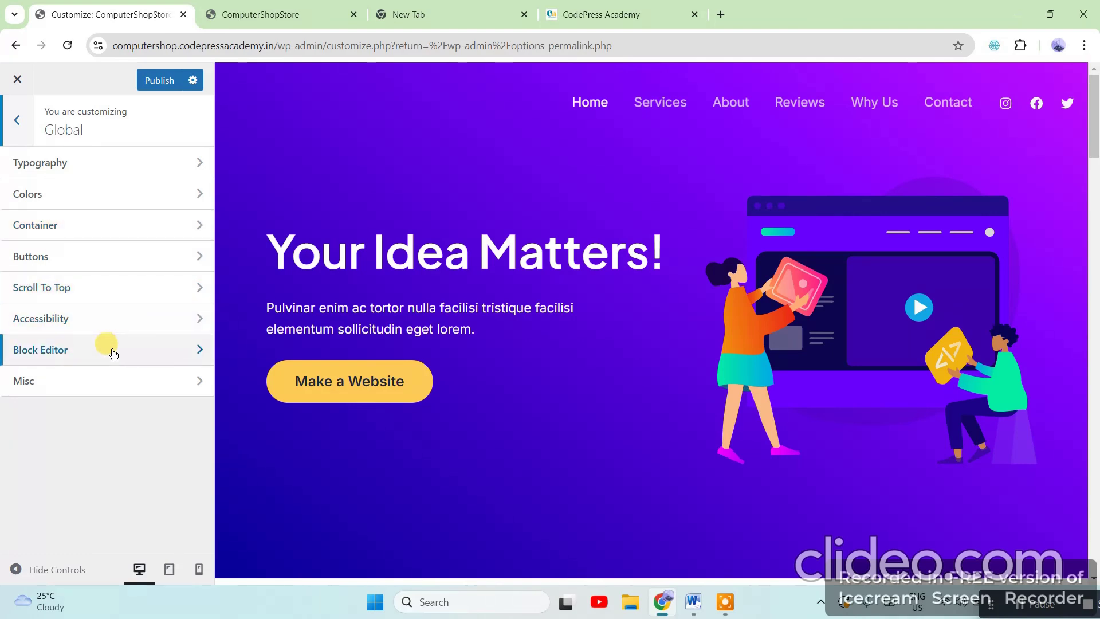
{"action": "left_click", "coordinate": [17, 123]}
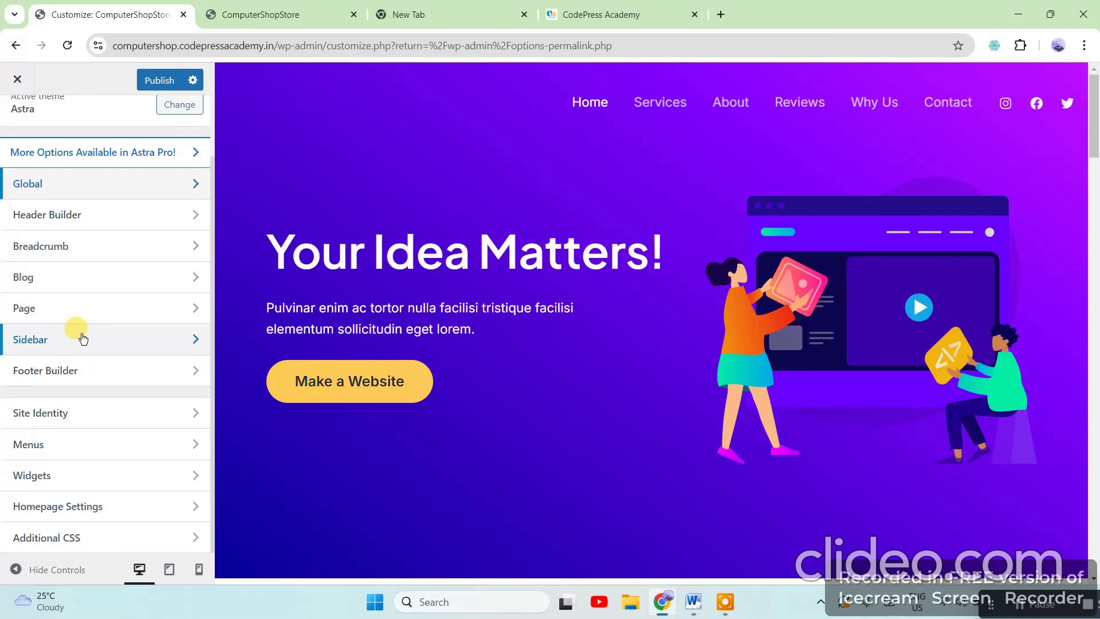
Show the Breadcrumb Header Position choices, leaving it set to None
{"action": "left_click", "coordinate": [48, 247]}
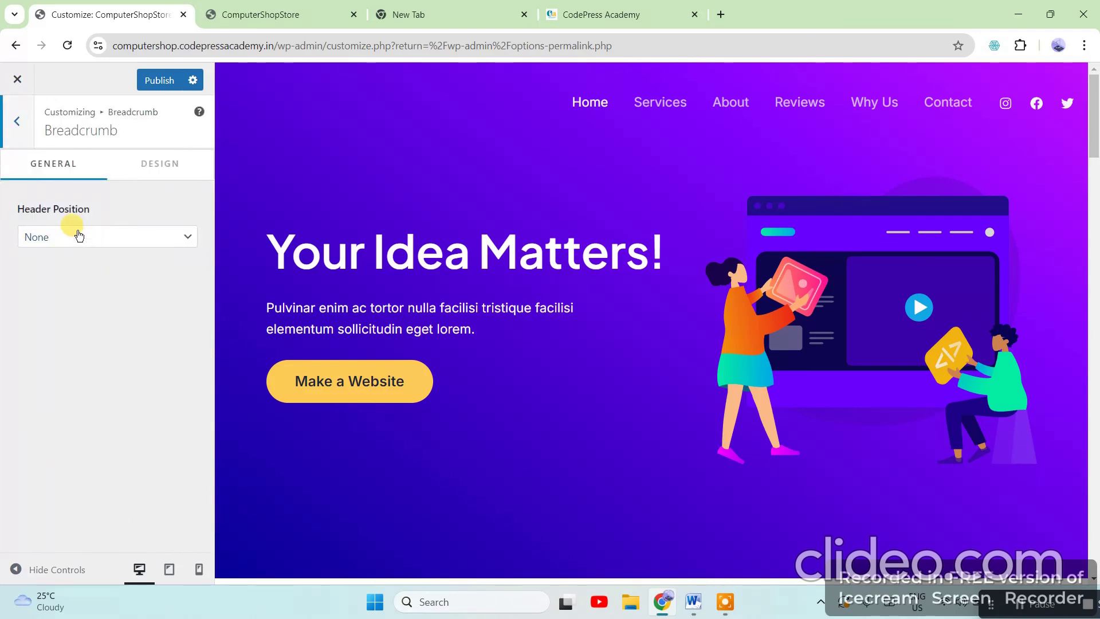
{"action": "left_click", "coordinate": [79, 236]}
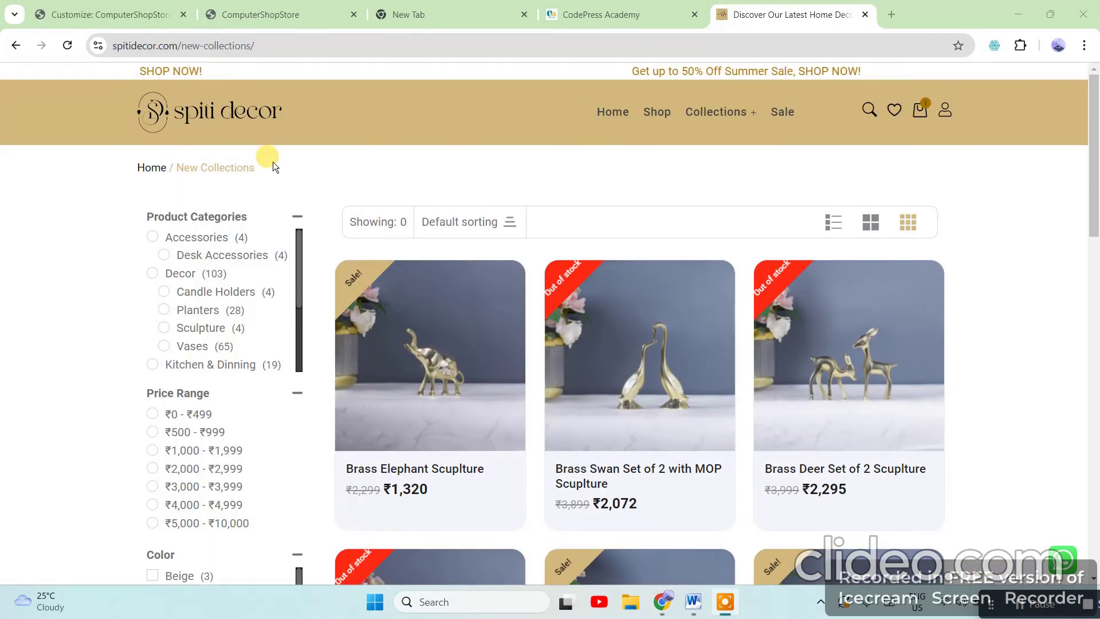
Select and deselect the Home / New Collections breadcrumb, then switch back to the ComputerShopStore Customizer tab
{"action": "left_click_drag", "start_coordinate": [274, 163], "coordinate": [93, 169]}
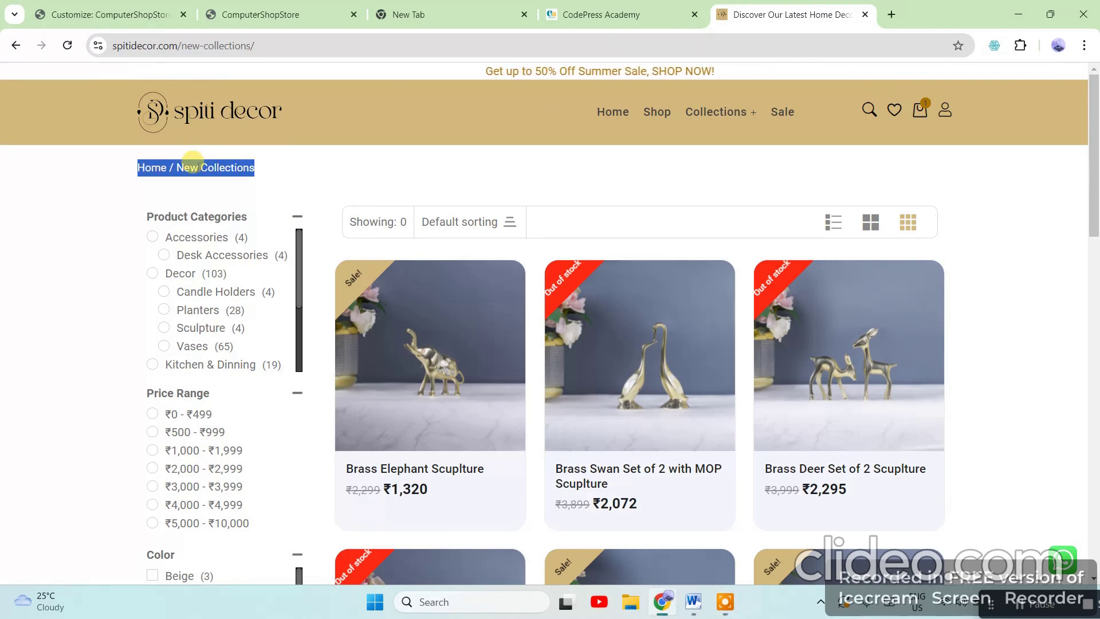
{"action": "left_click", "coordinate": [277, 168]}
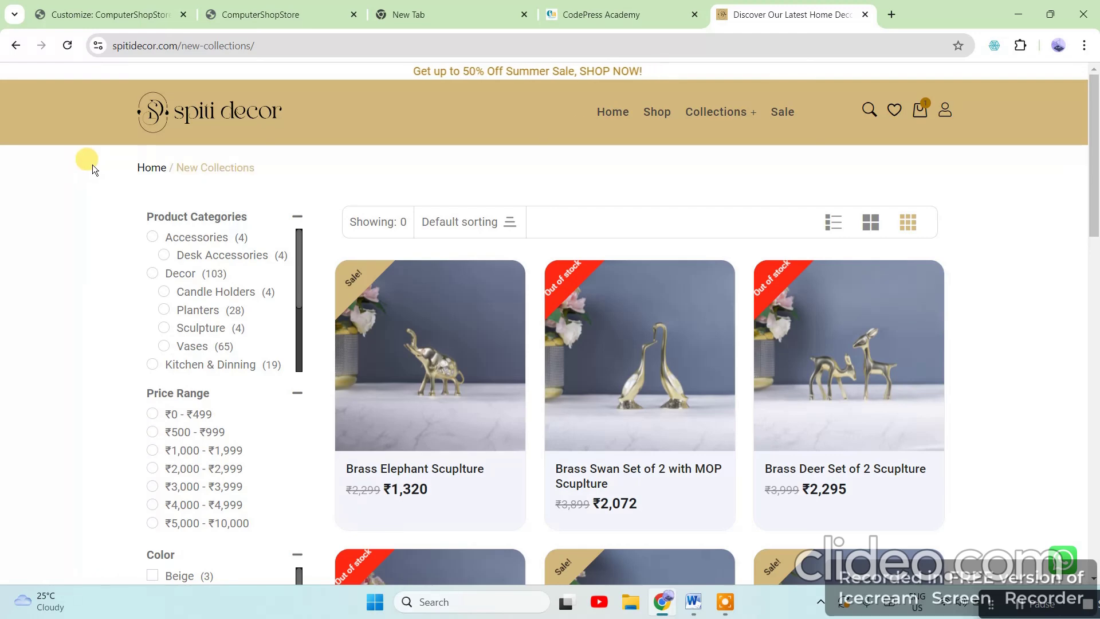
{"action": "left_click", "coordinate": [72, 12]}
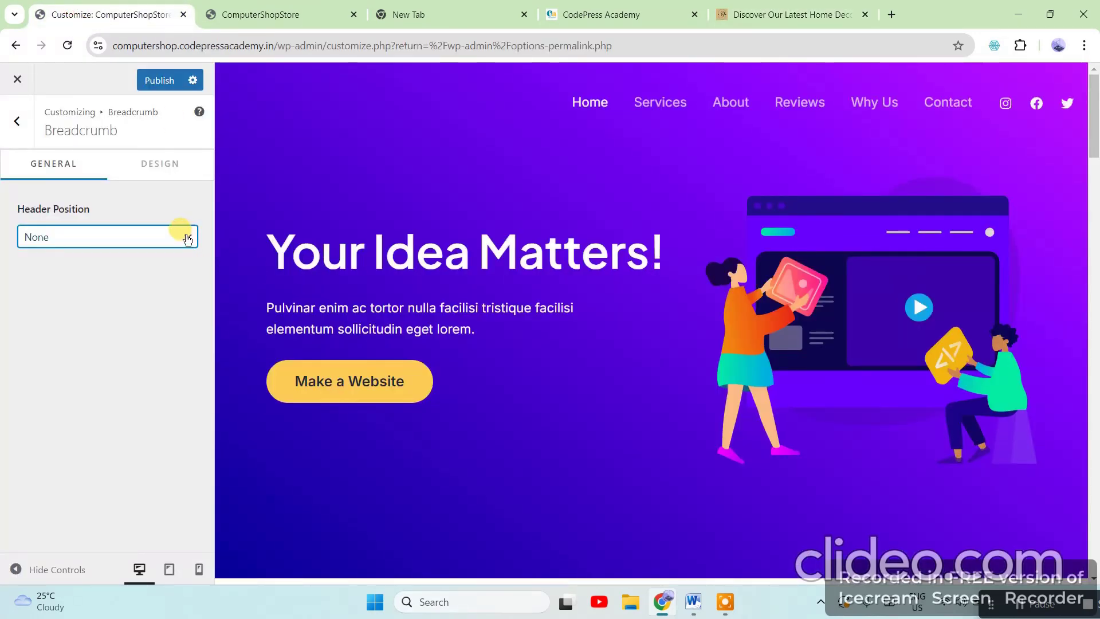
Browse the Blog > Single Post options, where Related Posts is off, then return to the main list
{"action": "left_click", "coordinate": [17, 121]}
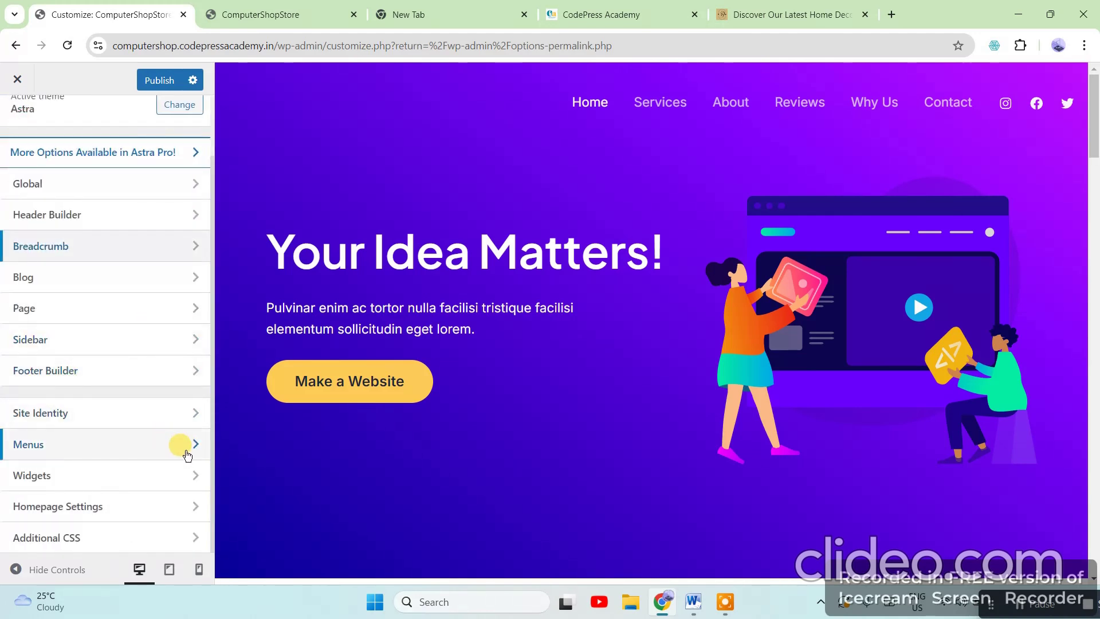
{"action": "left_click", "coordinate": [91, 274]}
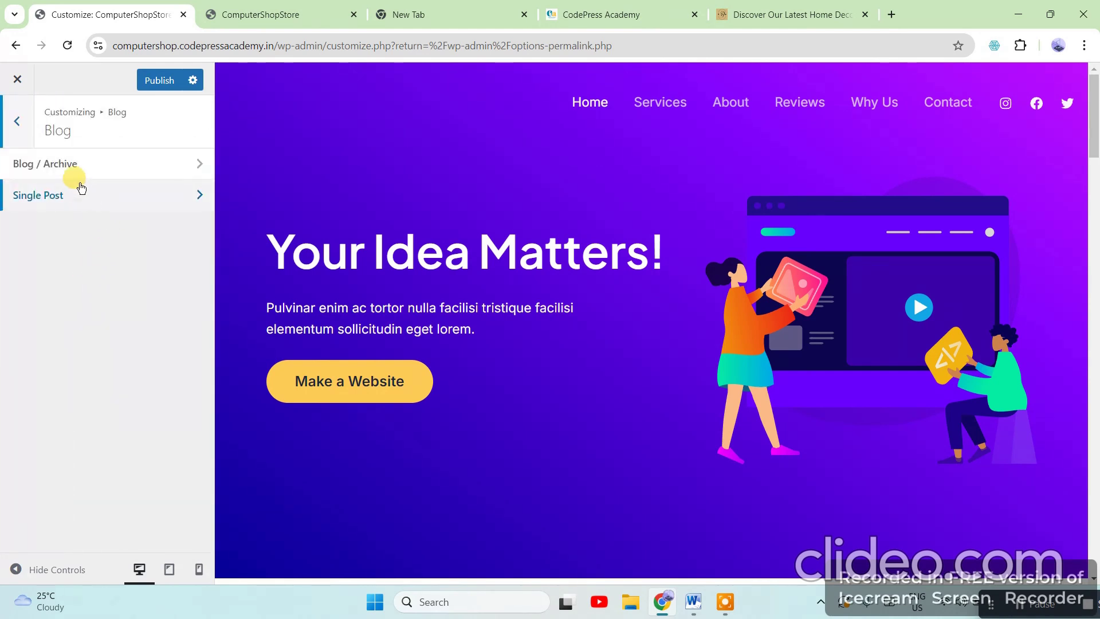
{"action": "left_click", "coordinate": [105, 196]}
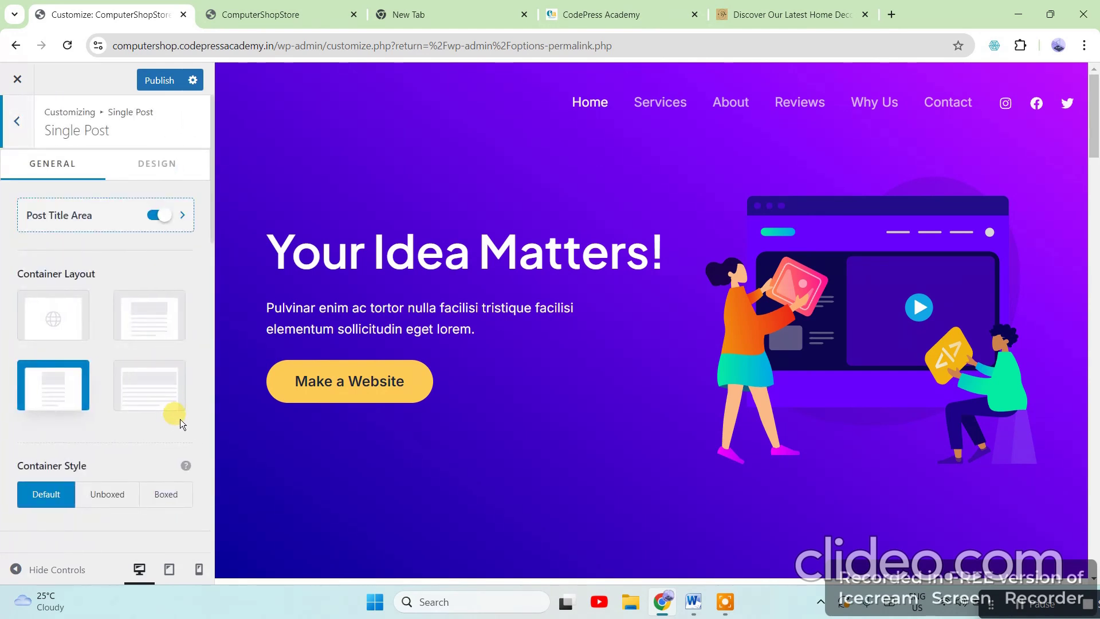
{"action": "scroll", "coordinate": [180, 423], "scroll_direction": "down", "scroll_amount": 7}
{"action": "scroll", "coordinate": [179, 438], "scroll_direction": "down", "scroll_amount": 2}
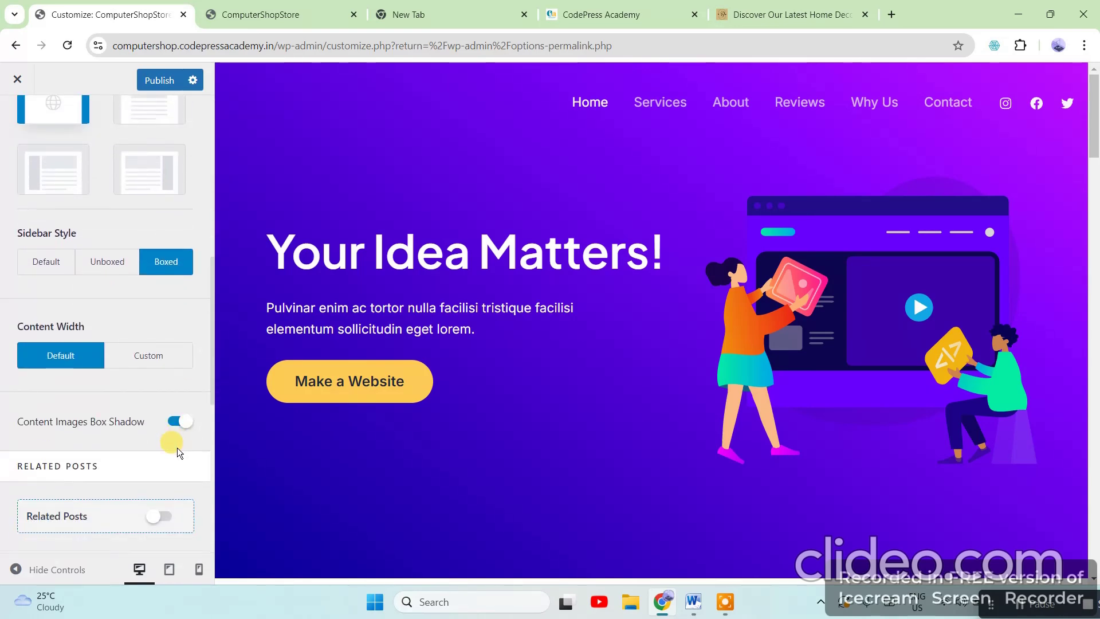
{"action": "scroll", "coordinate": [177, 461], "scroll_direction": "down", "scroll_amount": 5}
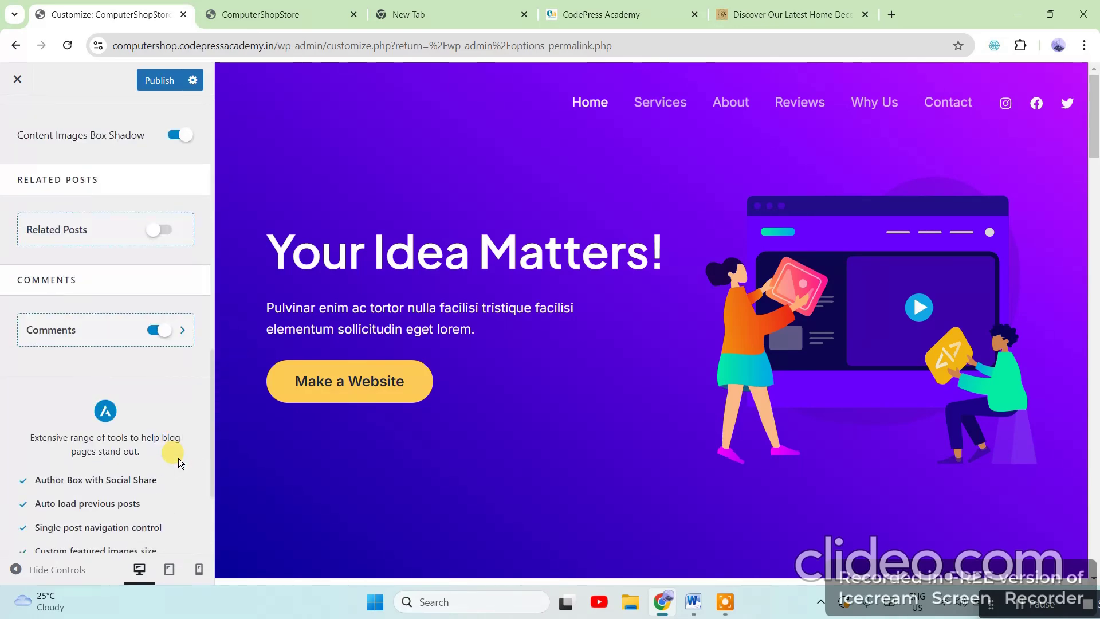
{"action": "scroll", "coordinate": [178, 461], "scroll_direction": "down", "scroll_amount": 1}
{"action": "scroll", "coordinate": [178, 459], "scroll_direction": "up", "scroll_amount": 12}
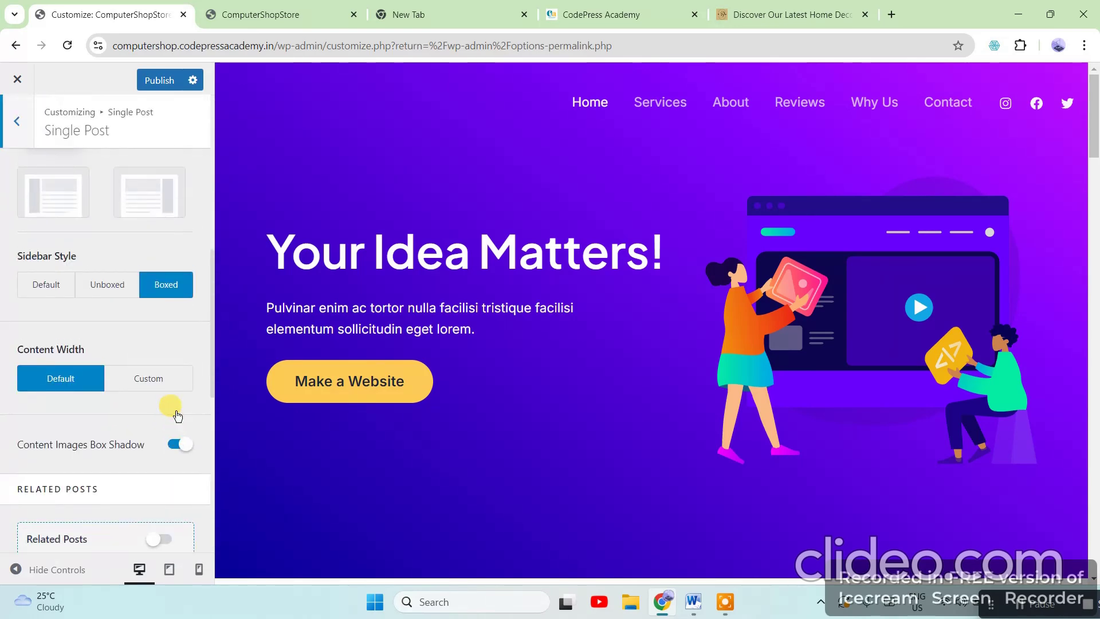
{"action": "left_click", "coordinate": [23, 122]}
{"action": "left_click", "coordinate": [20, 115]}
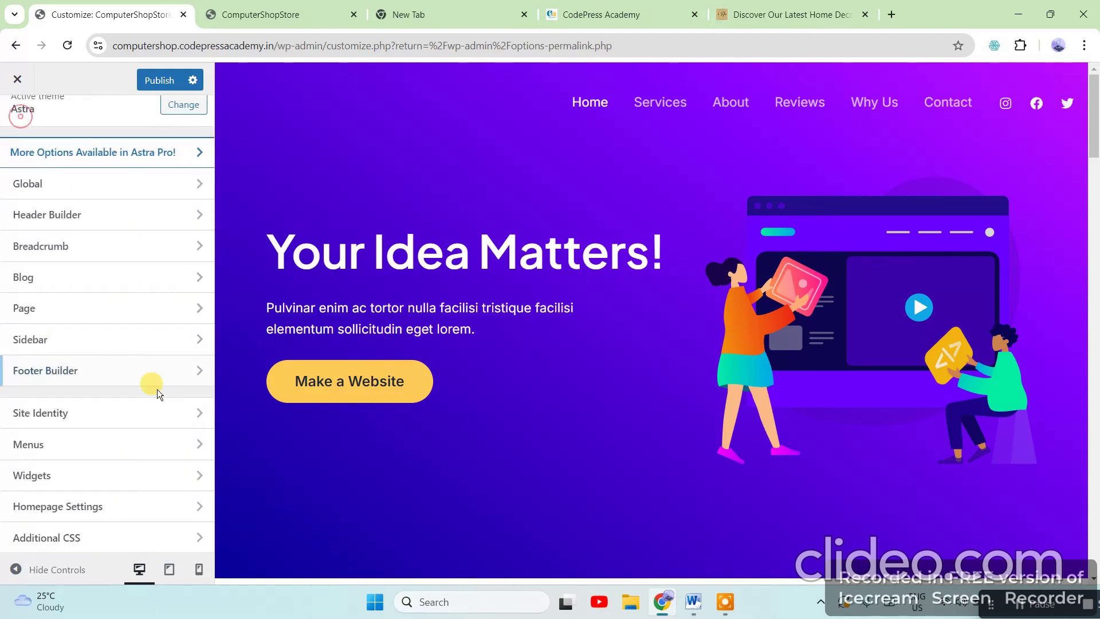
{"action": "left_click", "coordinate": [34, 307]}
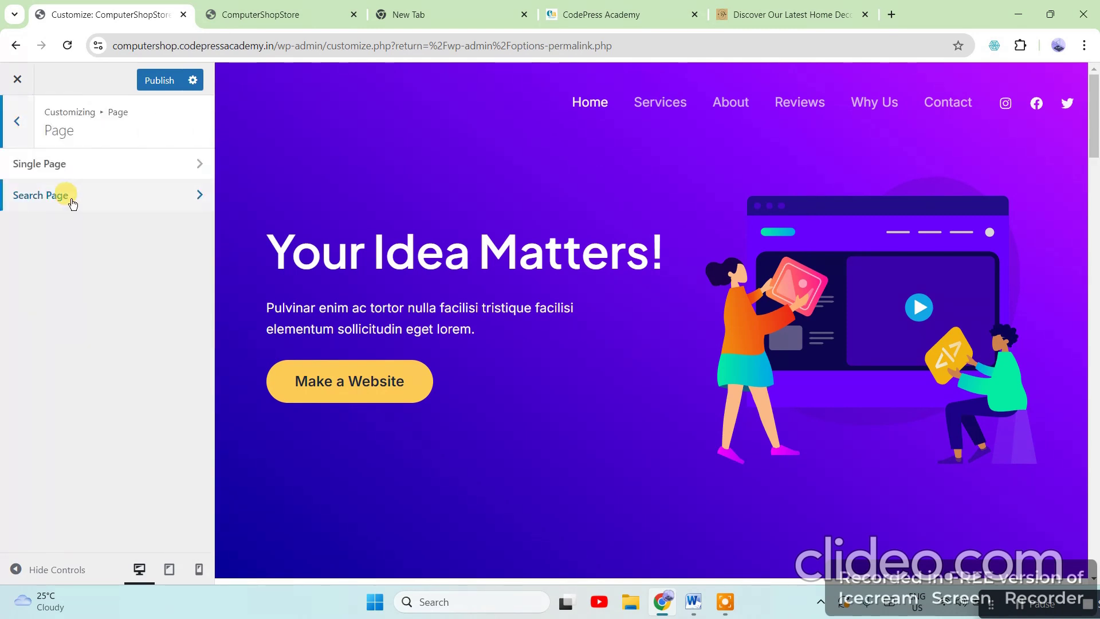
{"action": "left_click", "coordinate": [171, 200]}
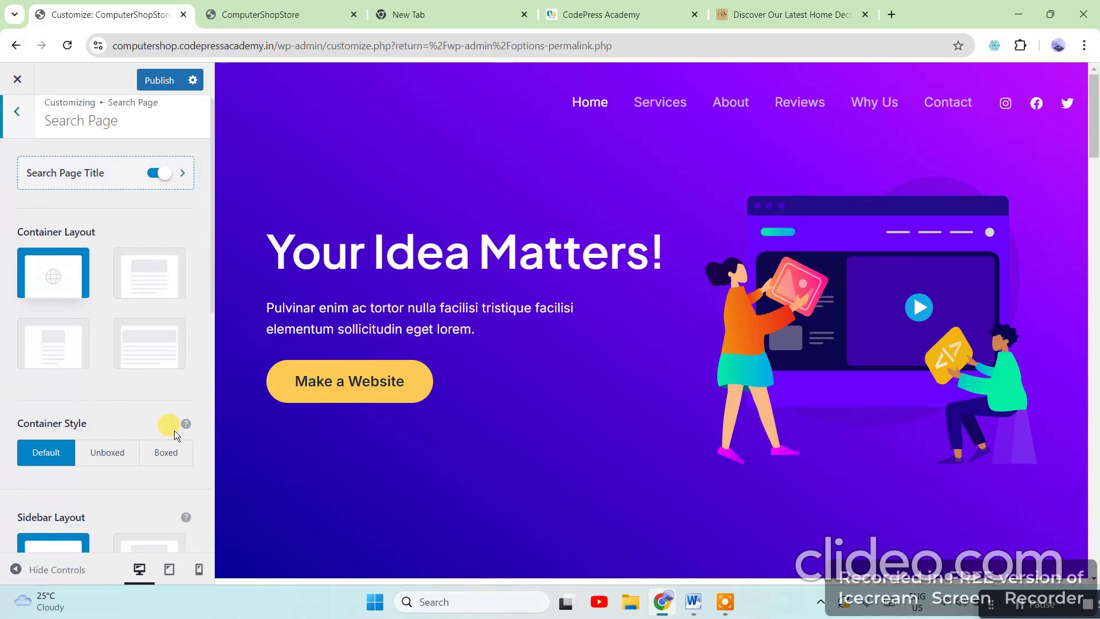
{"action": "scroll", "coordinate": [174, 430], "scroll_direction": "down", "scroll_amount": 3}
{"action": "scroll", "coordinate": [133, 332], "scroll_direction": "up", "scroll_amount": 3}
{"action": "left_click", "coordinate": [16, 123]}
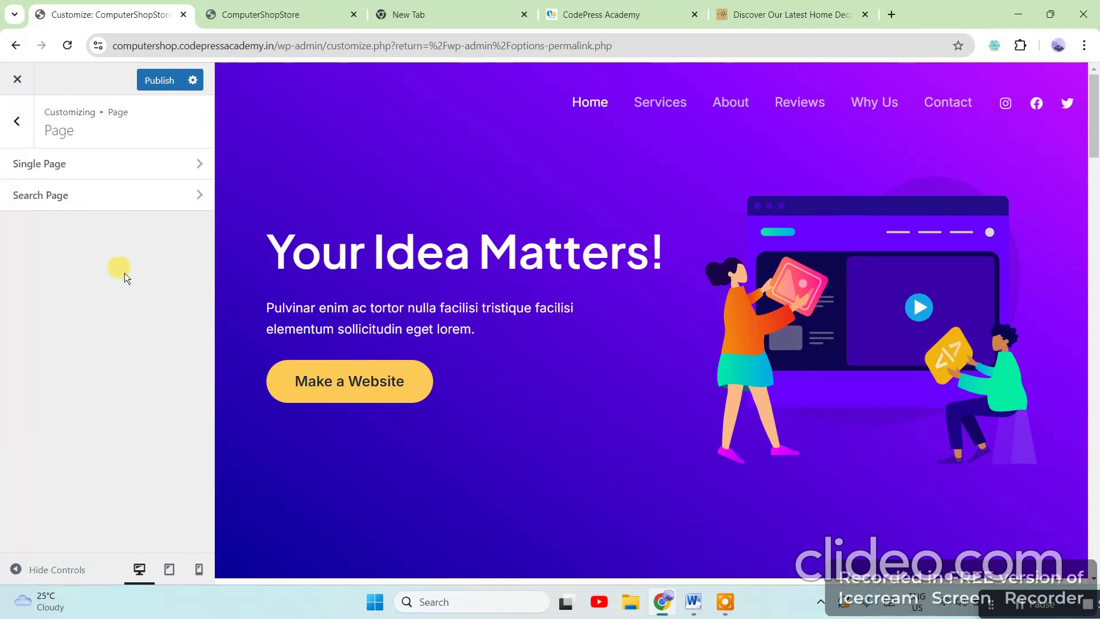
{"action": "left_click", "coordinate": [81, 170]}
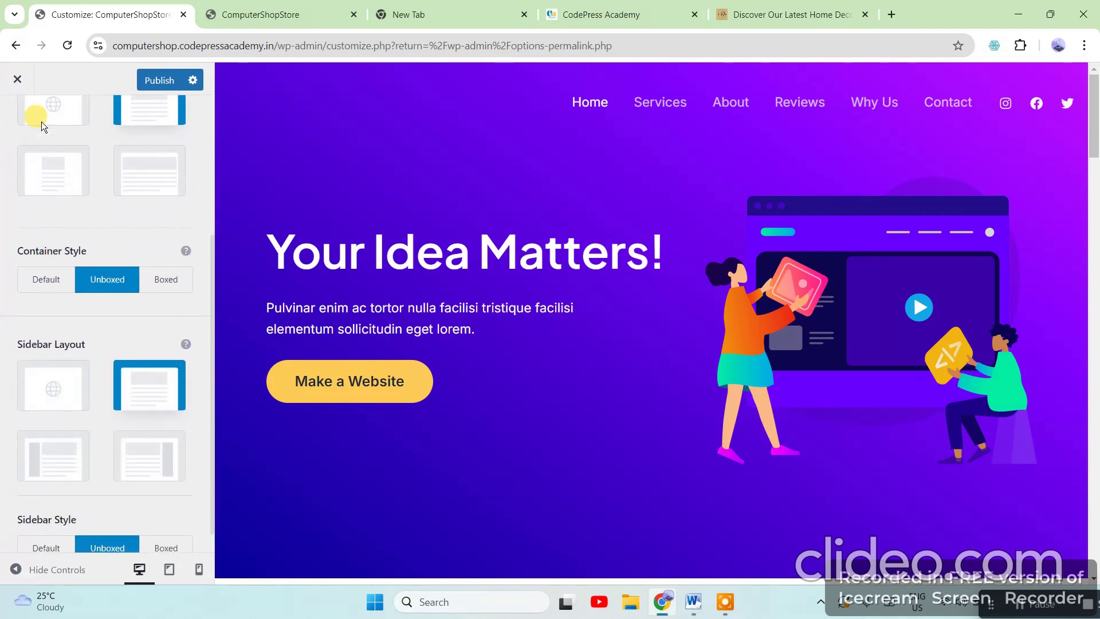
{"action": "scroll", "coordinate": [113, 378], "scroll_direction": "down", "scroll_amount": 1}
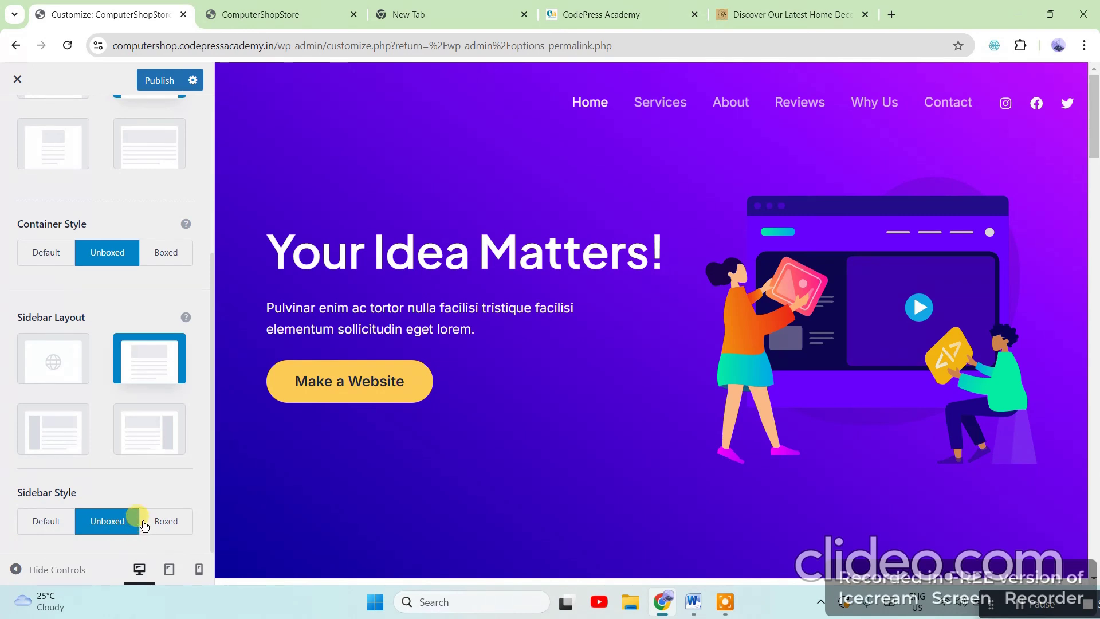
{"action": "scroll", "coordinate": [85, 308], "scroll_direction": "up", "scroll_amount": 5}
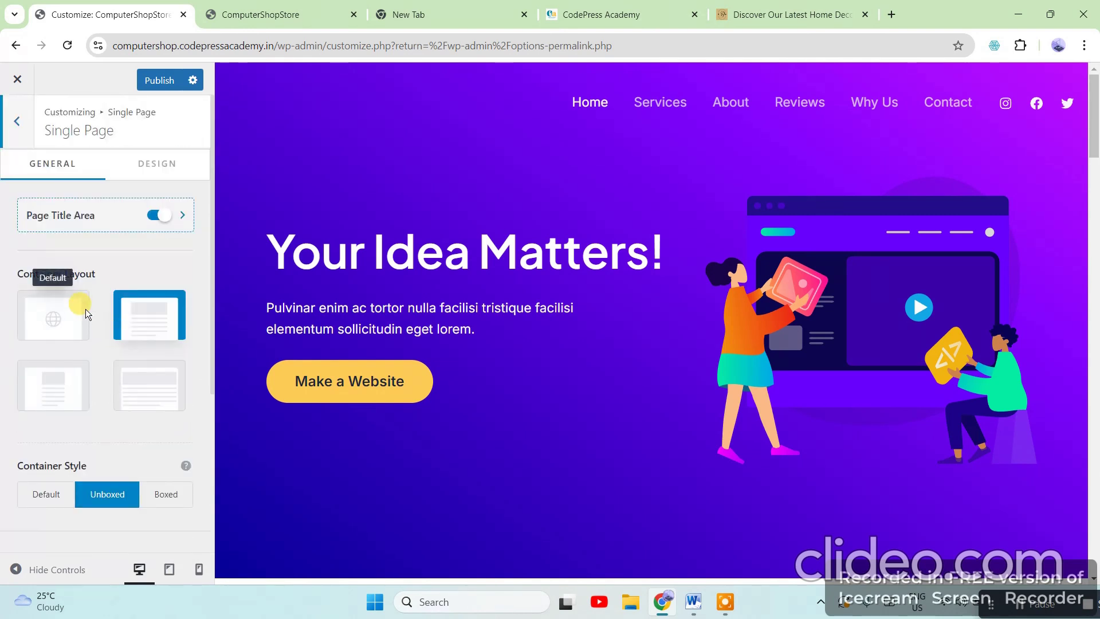
{"action": "left_click", "coordinate": [15, 120]}
{"action": "left_click", "coordinate": [15, 120]}
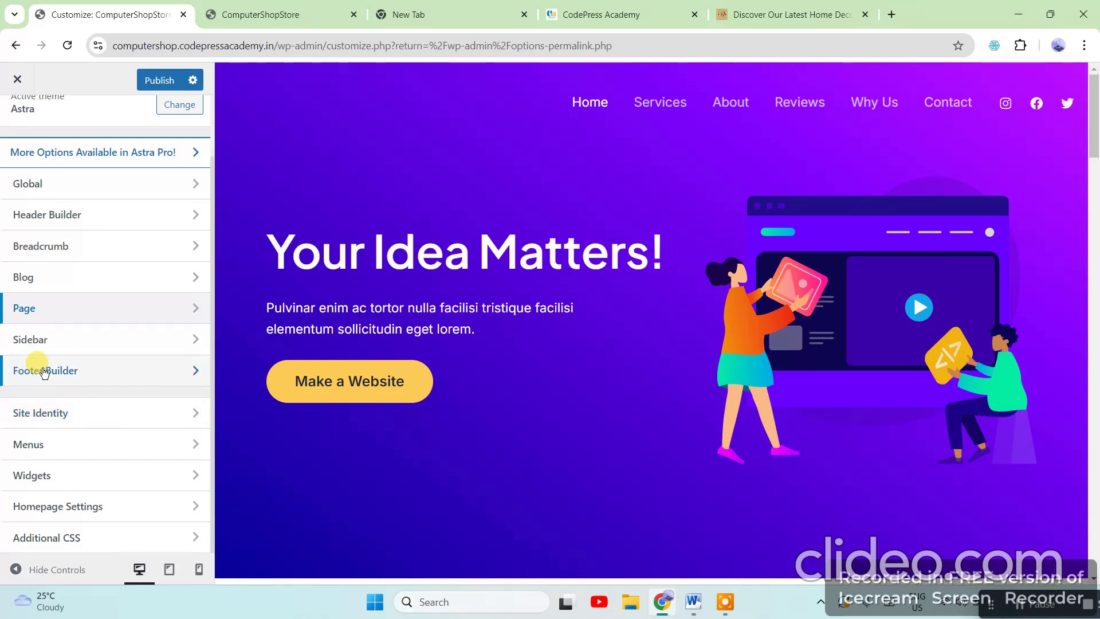
{"action": "left_click", "coordinate": [73, 343]}
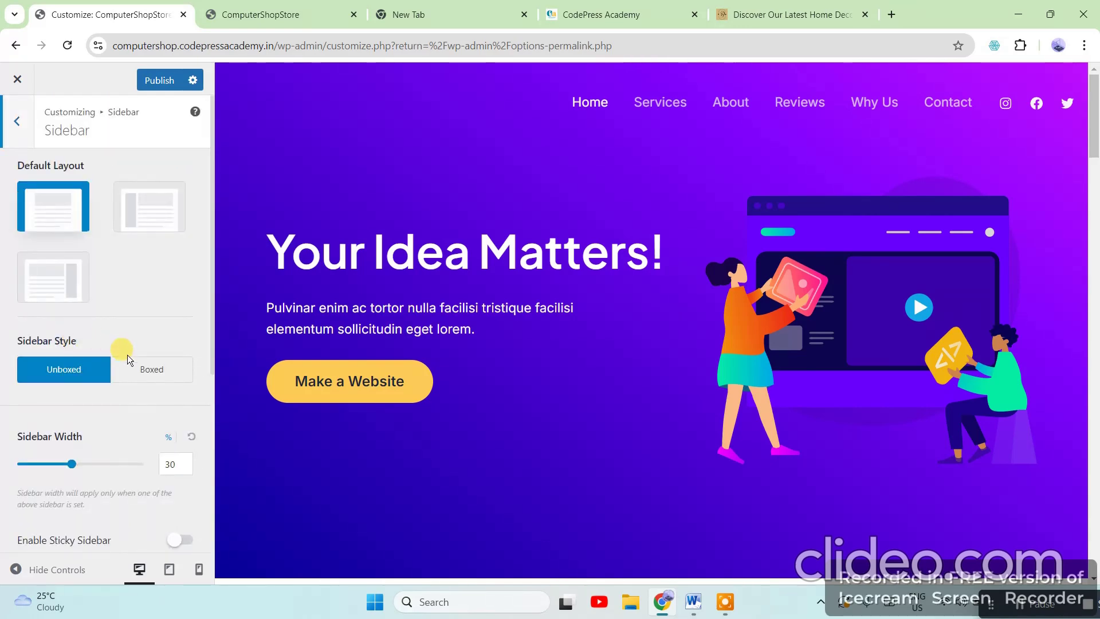
{"action": "left_click", "coordinate": [791, 15]}
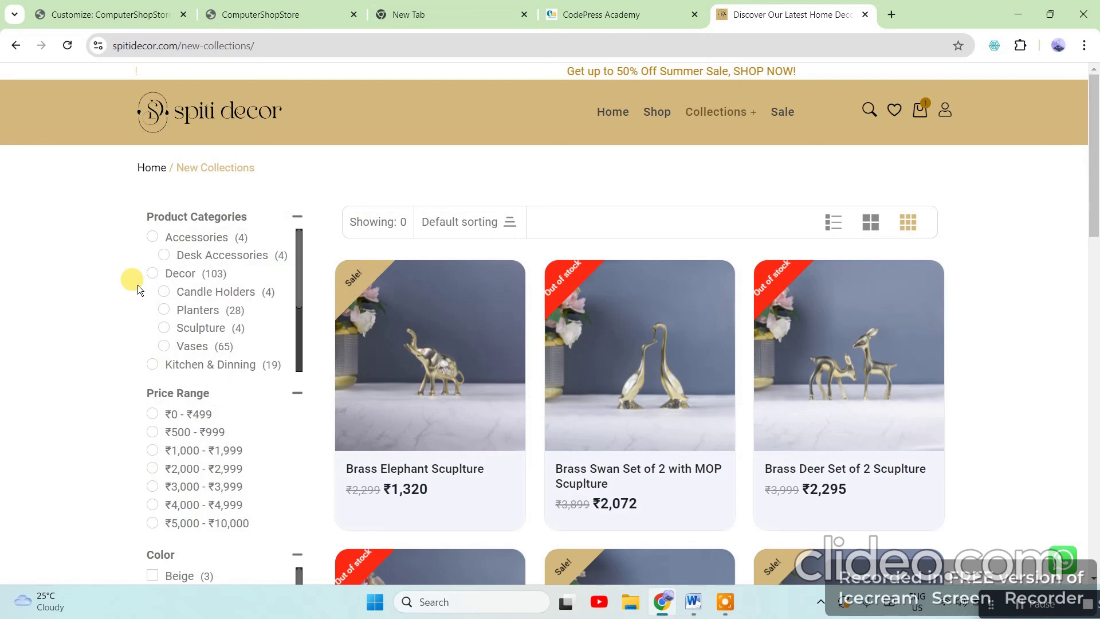
{"action": "scroll", "coordinate": [226, 366], "scroll_direction": "down", "scroll_amount": 2}
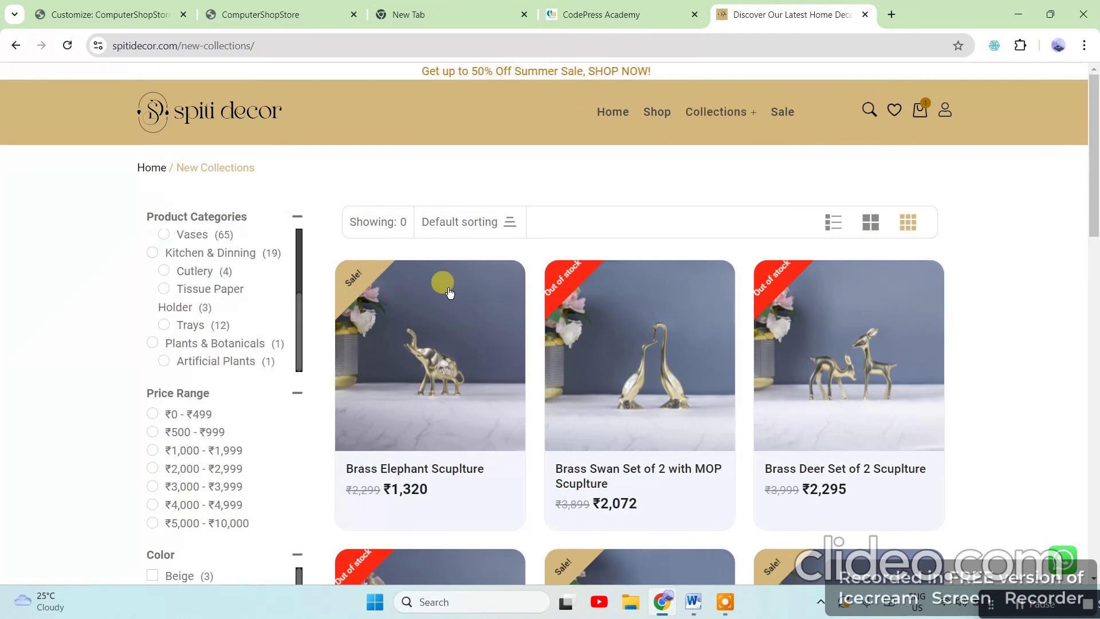
{"action": "left_click", "coordinate": [587, 10]}
{"action": "left_click", "coordinate": [764, 12]}
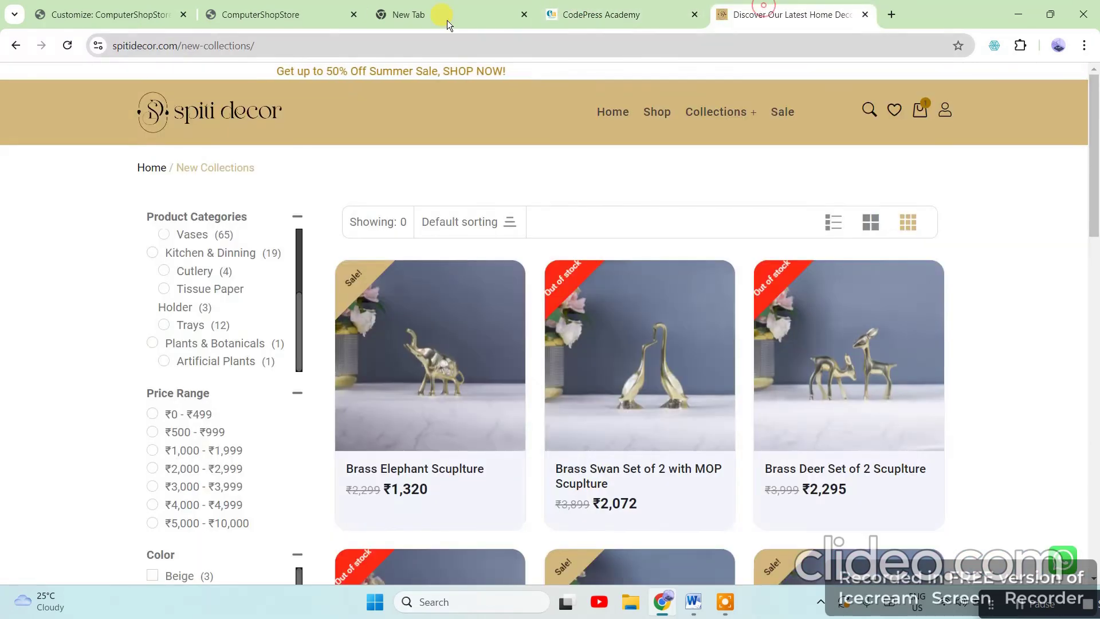
{"action": "left_click", "coordinate": [123, 15]}
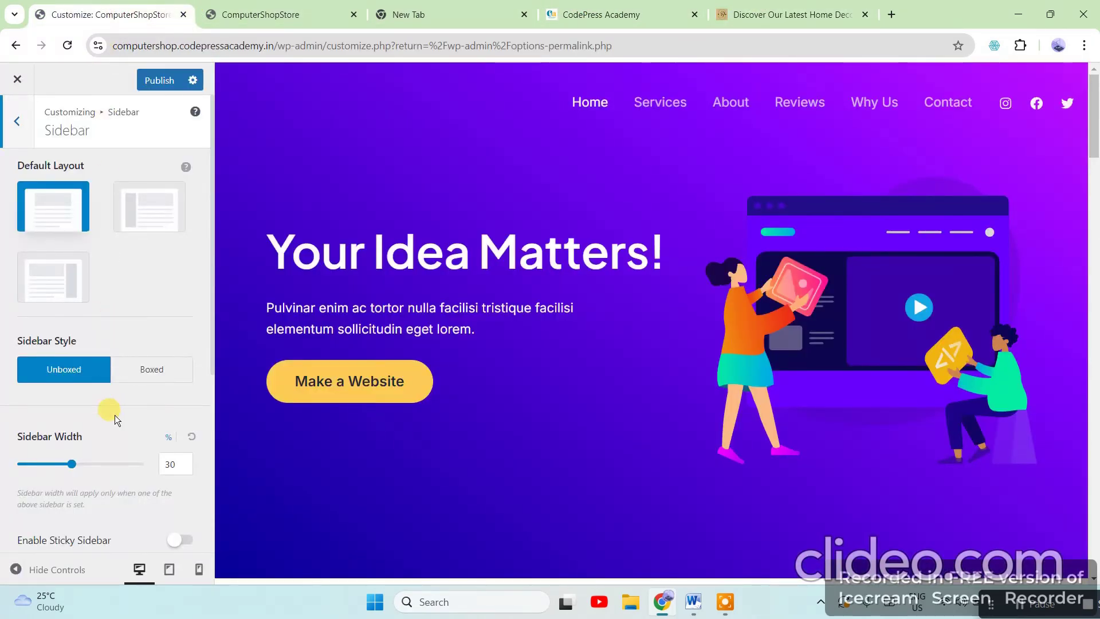
{"action": "left_click", "coordinate": [14, 122]}
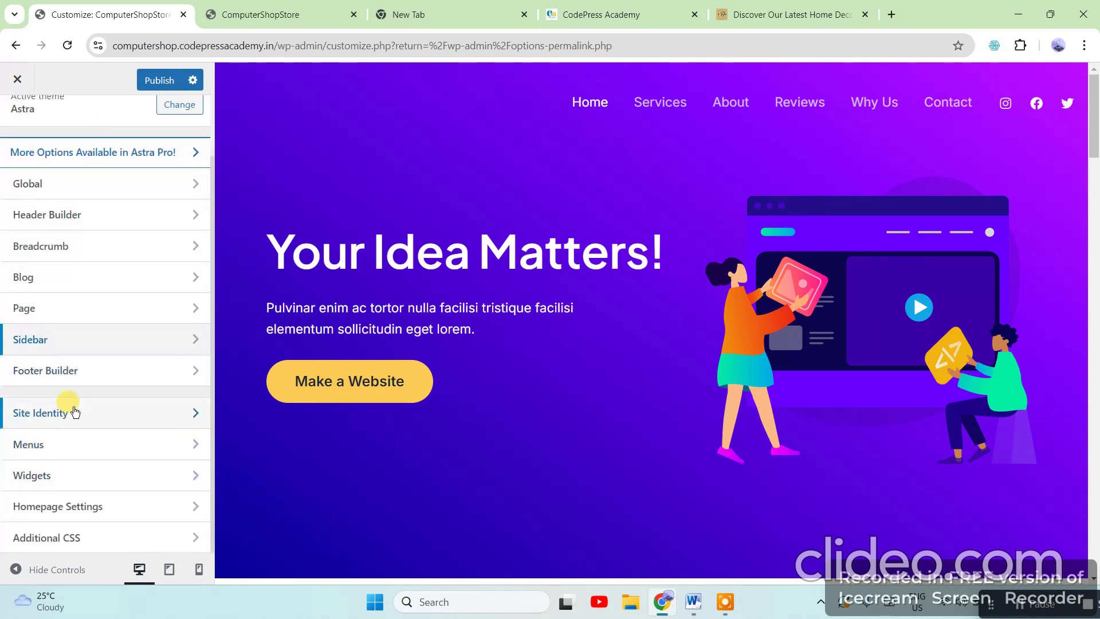
Open the Footer Builder, whose only element is the Copyright line
{"action": "left_click", "coordinate": [113, 379]}
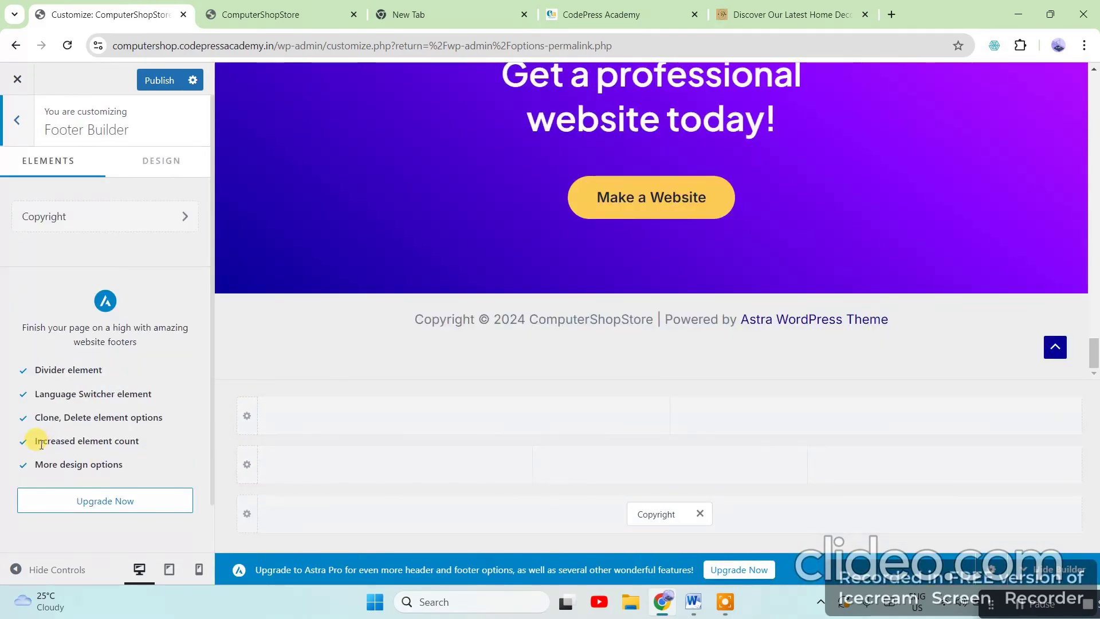
{"action": "scroll", "coordinate": [84, 517], "scroll_direction": "down", "scroll_amount": 1}
{"action": "scroll", "coordinate": [86, 516], "scroll_direction": "up", "scroll_amount": 1}
{"action": "scroll", "coordinate": [95, 505], "scroll_direction": "down", "scroll_amount": 1}
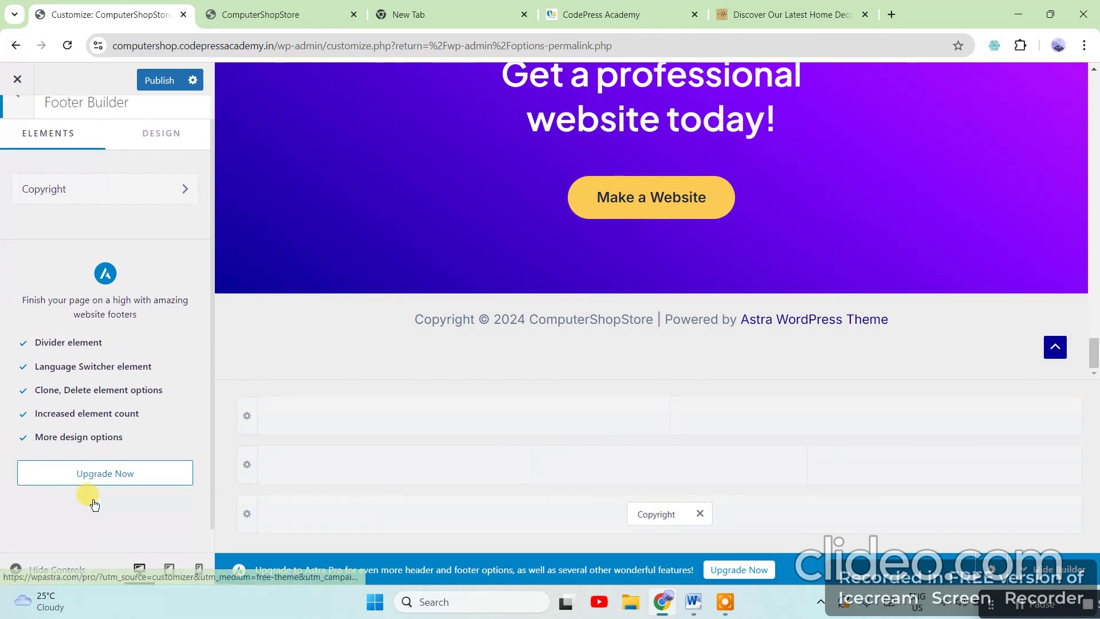
{"action": "scroll", "coordinate": [94, 505], "scroll_direction": "down", "scroll_amount": 1}
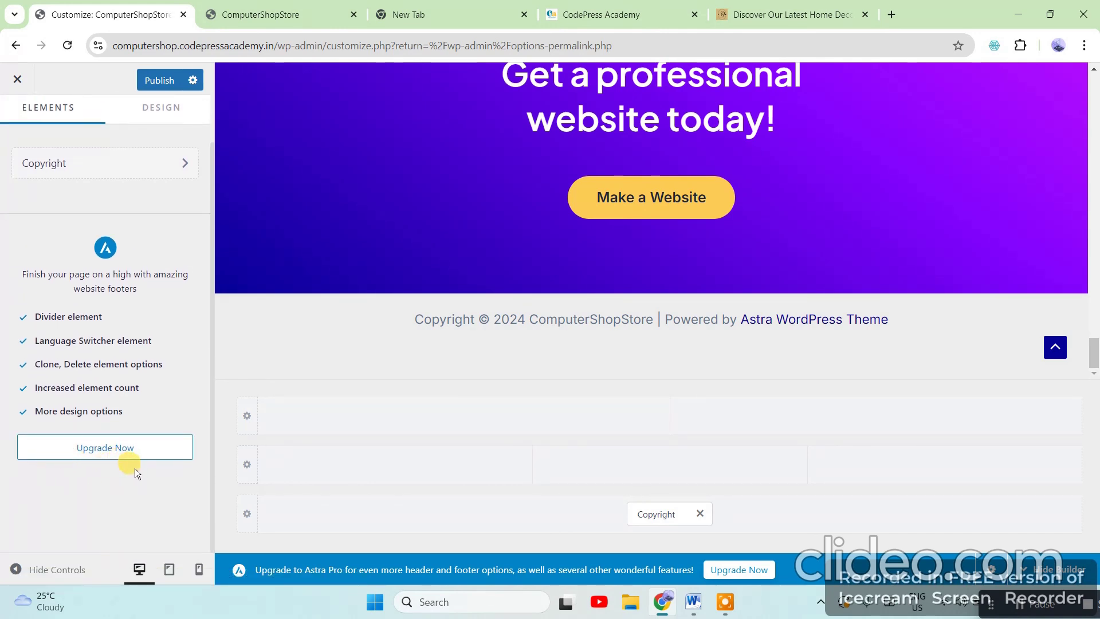
{"action": "scroll", "coordinate": [163, 370], "scroll_direction": "up", "scroll_amount": 1}
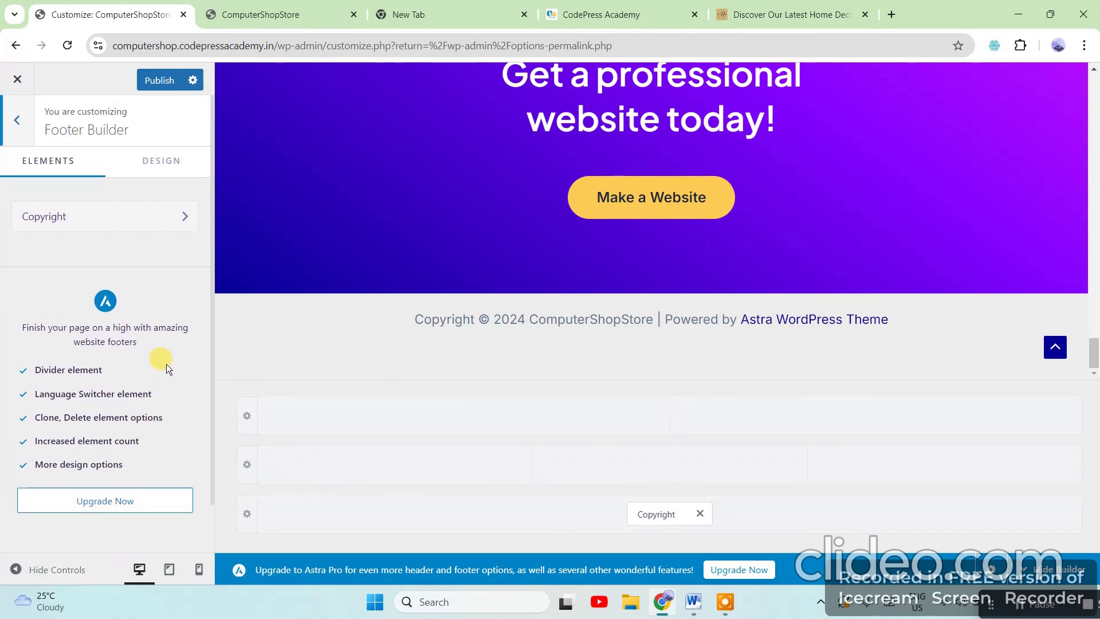
Check the footer's DESIGN padding and margin values, then switch back to ELEMENTS
{"action": "left_click", "coordinate": [168, 166]}
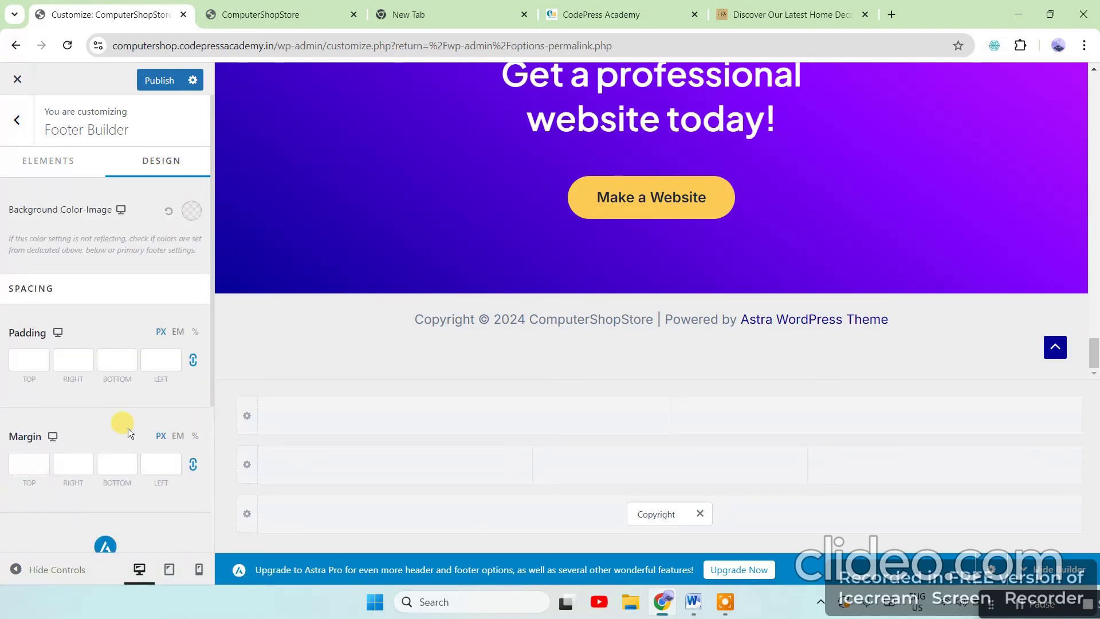
{"action": "scroll", "coordinate": [115, 435], "scroll_direction": "down", "scroll_amount": 4}
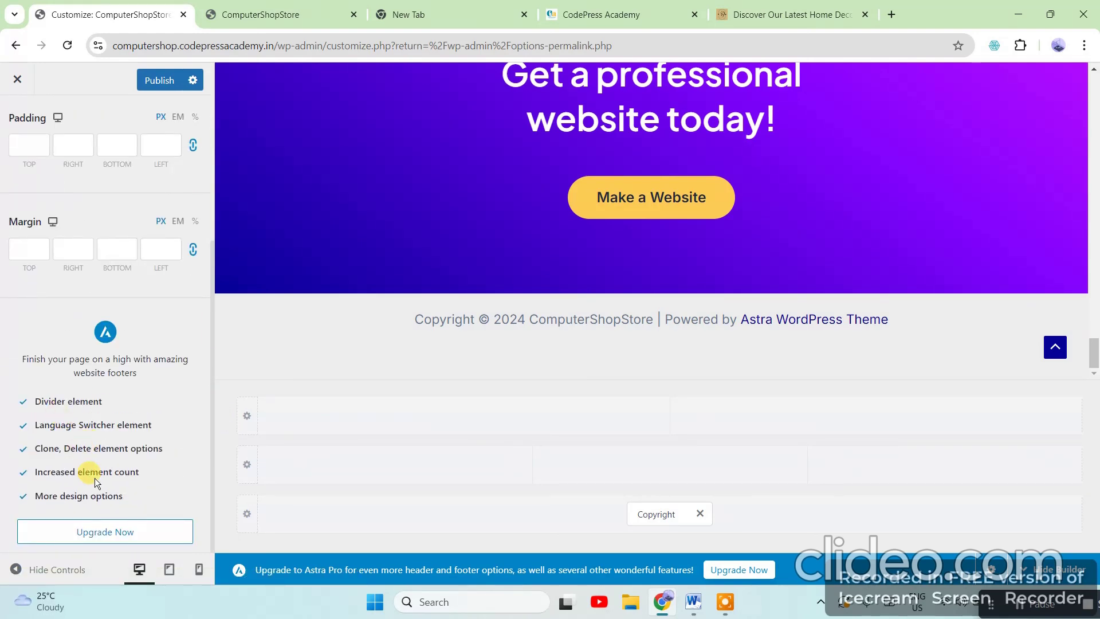
{"action": "left_click", "coordinate": [26, 250]}
{"action": "scroll", "coordinate": [160, 355], "scroll_direction": "up", "scroll_amount": 3}
{"action": "scroll", "coordinate": [25, 296], "scroll_direction": "up", "scroll_amount": 3}
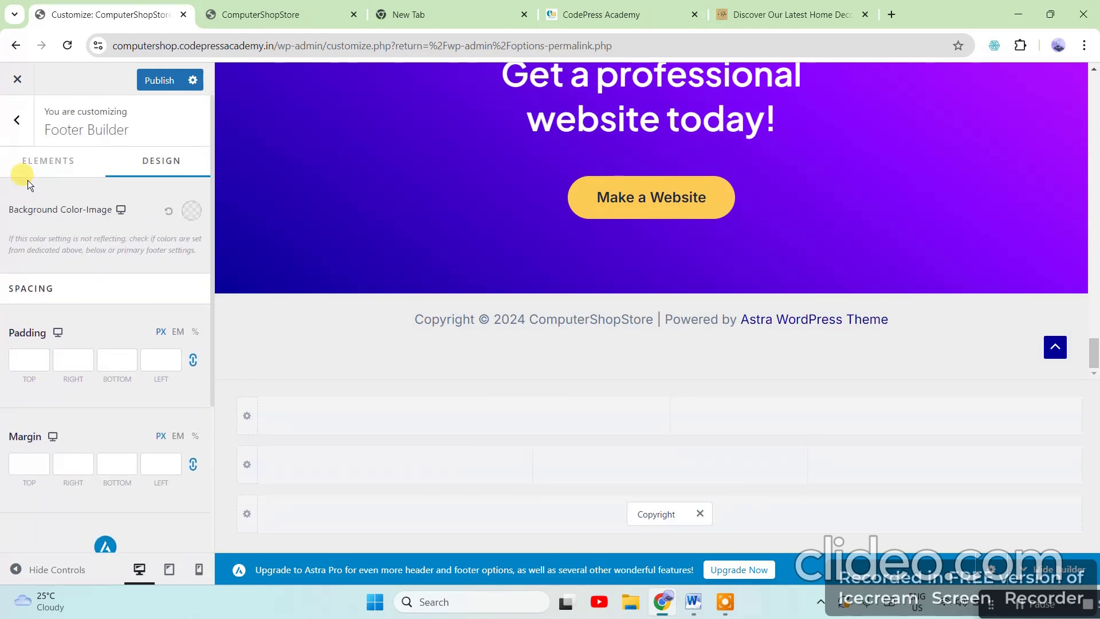
{"action": "left_click", "coordinate": [42, 163]}
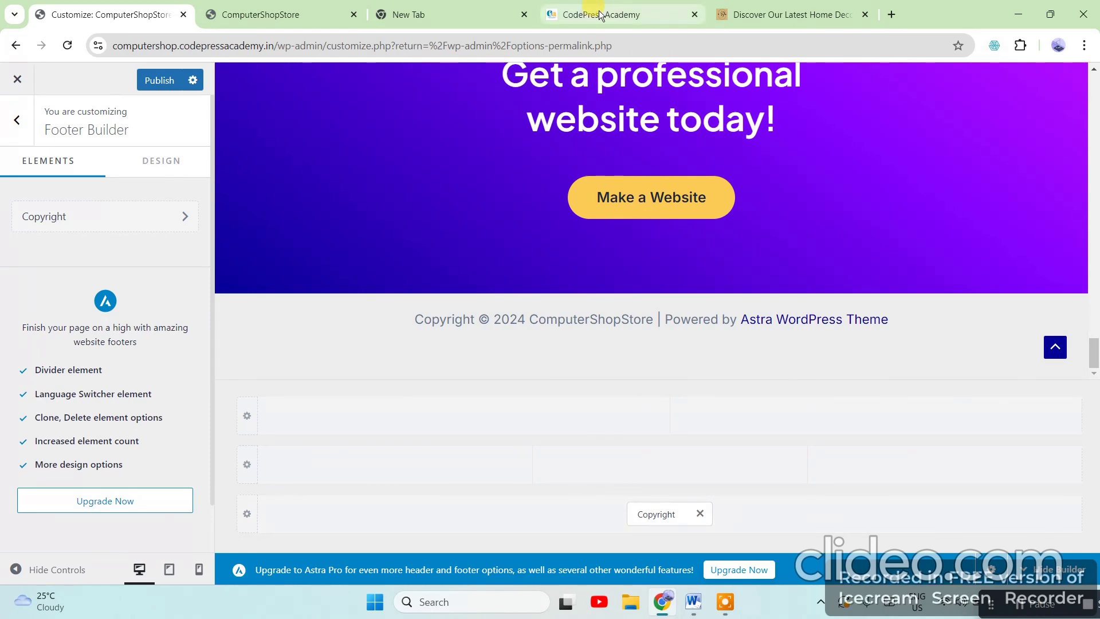
{"action": "left_click", "coordinate": [312, 14]}
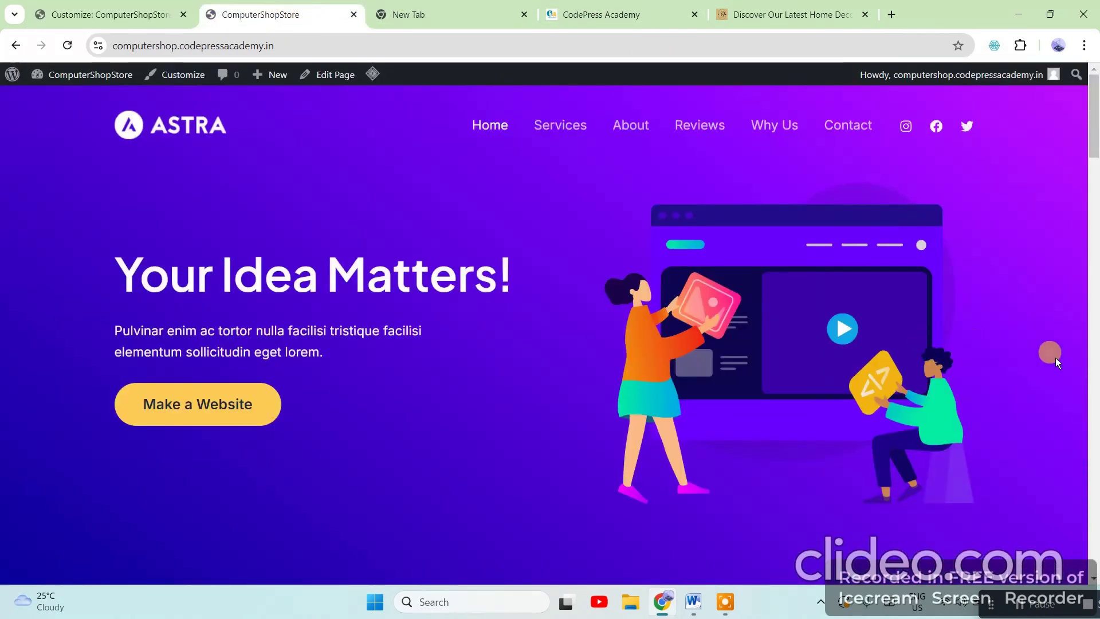
{"action": "left_click_drag", "start_coordinate": [1094, 114], "coordinate": [1091, 607]}
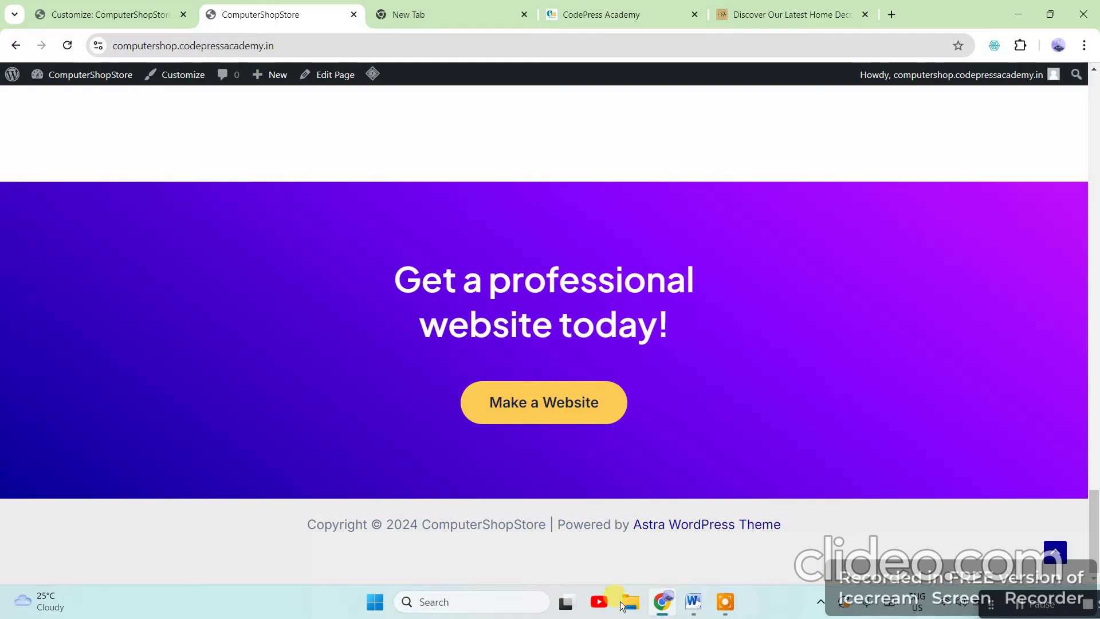
{"action": "left_click_drag", "start_coordinate": [138, 518], "coordinate": [932, 516]}
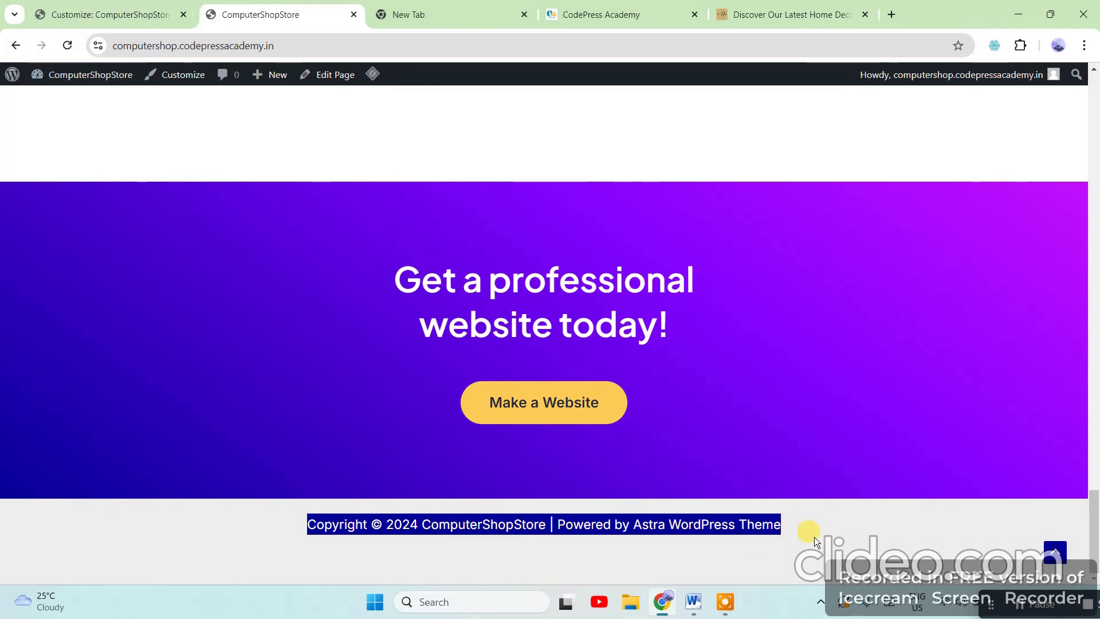
{"action": "left_click", "coordinate": [114, 16]}
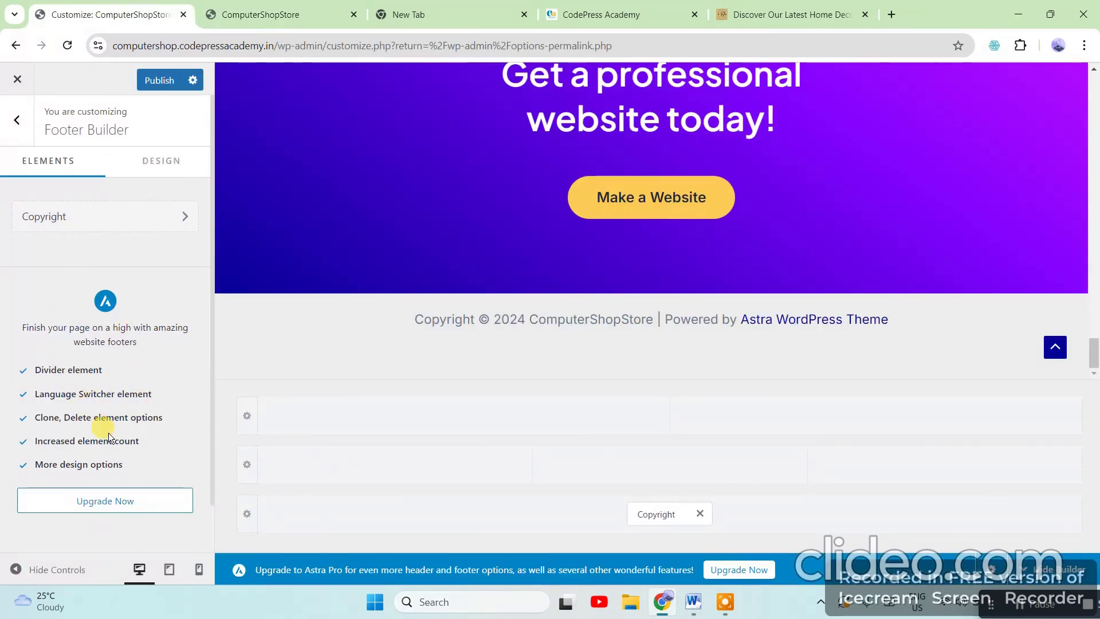
Revisit Site Identity, where the Site Icon remains unset, and return to the main section list
{"action": "left_click", "coordinate": [17, 120]}
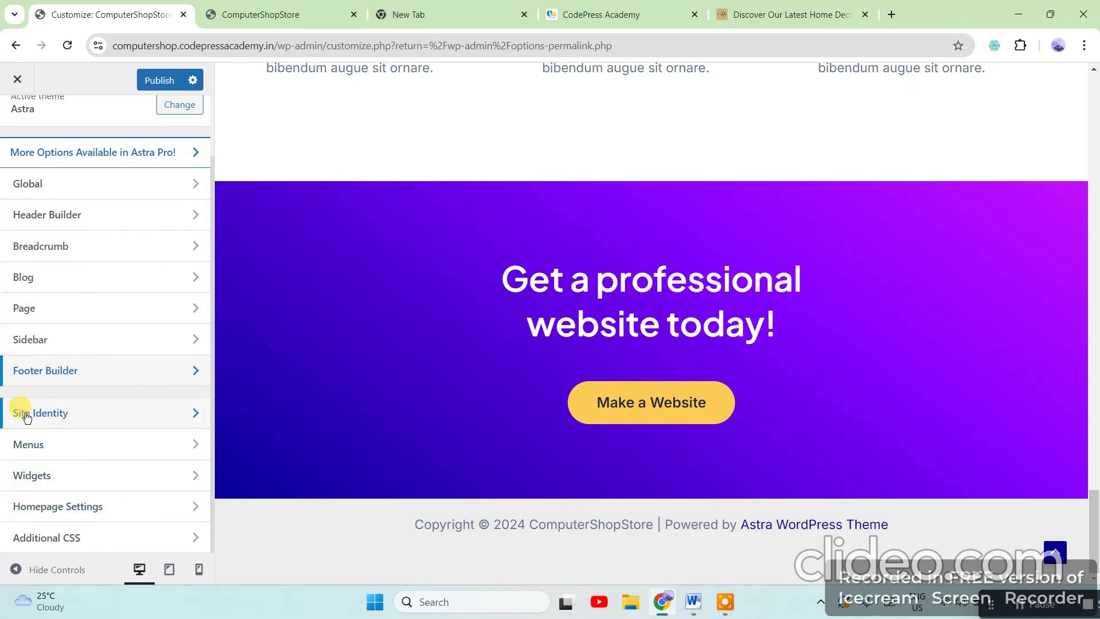
{"action": "left_click", "coordinate": [89, 416]}
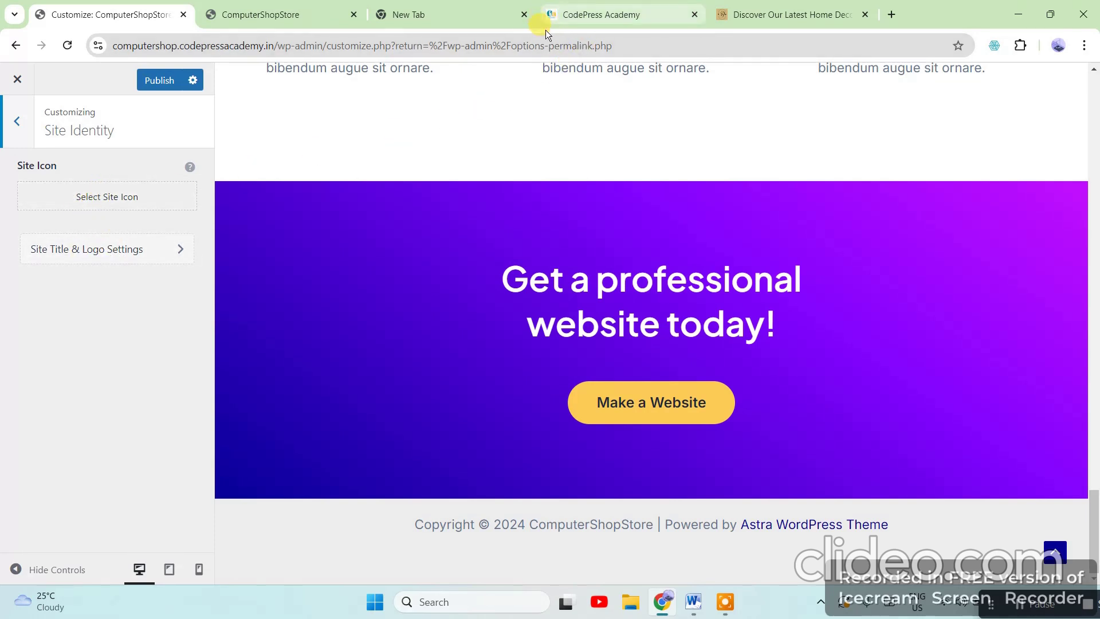
{"action": "mouse_move", "coordinate": [551, 14]}
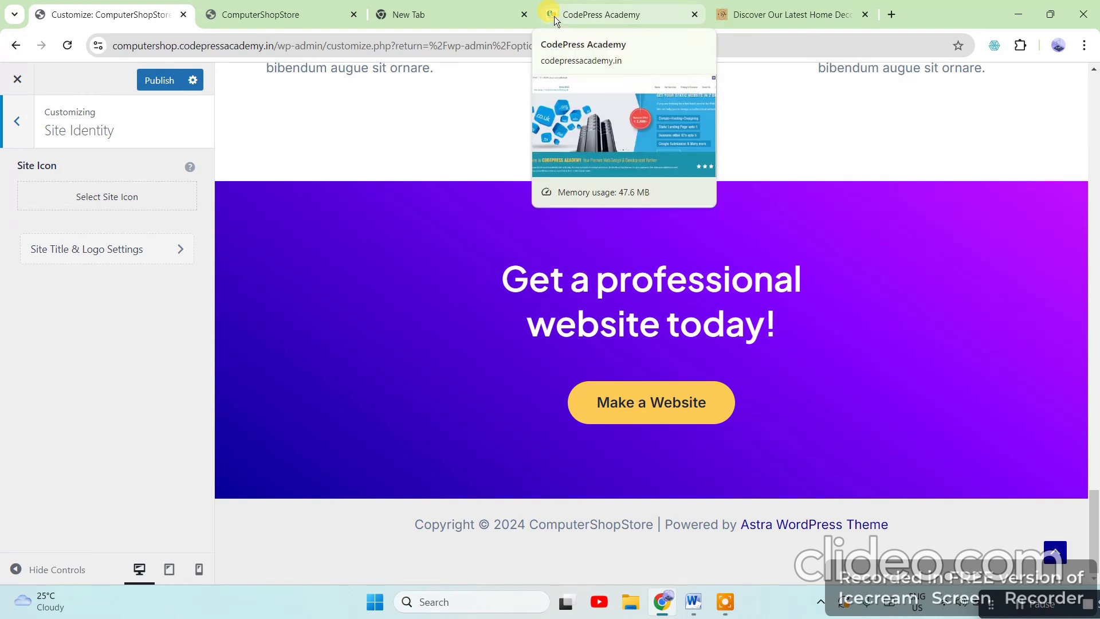
{"action": "mouse_move", "coordinate": [723, 12]}
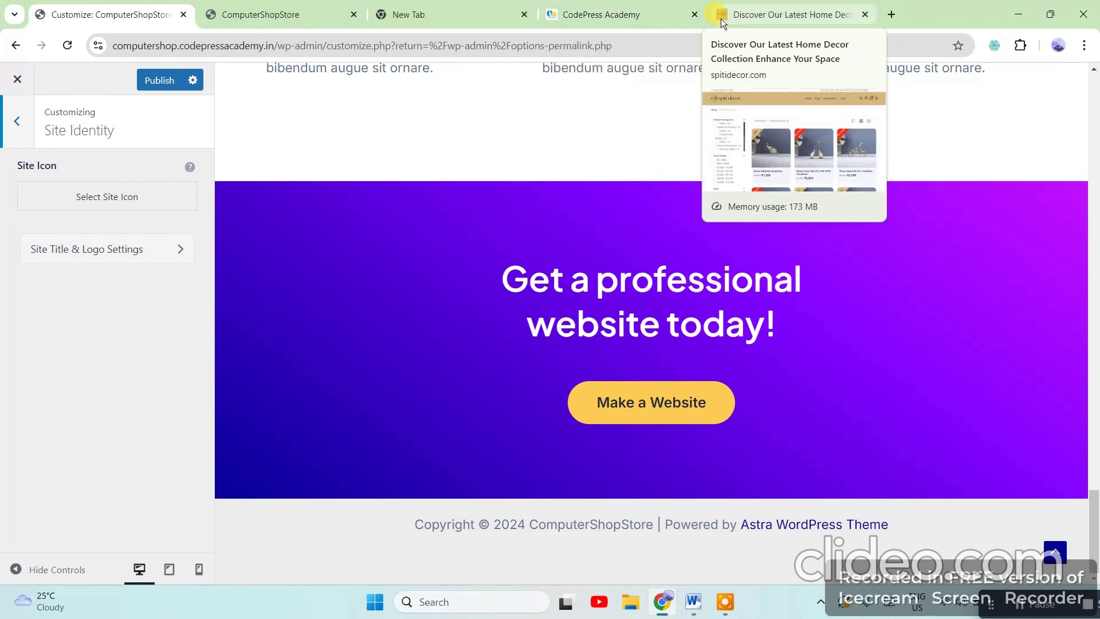
{"action": "left_click", "coordinate": [17, 123]}
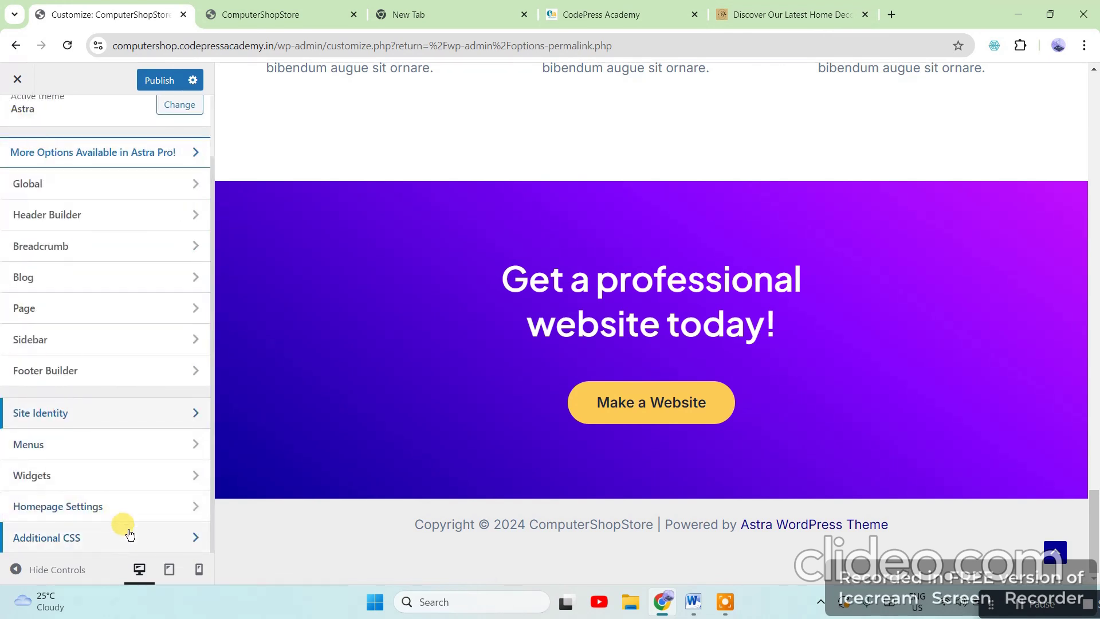
{"action": "left_click", "coordinate": [169, 443]}
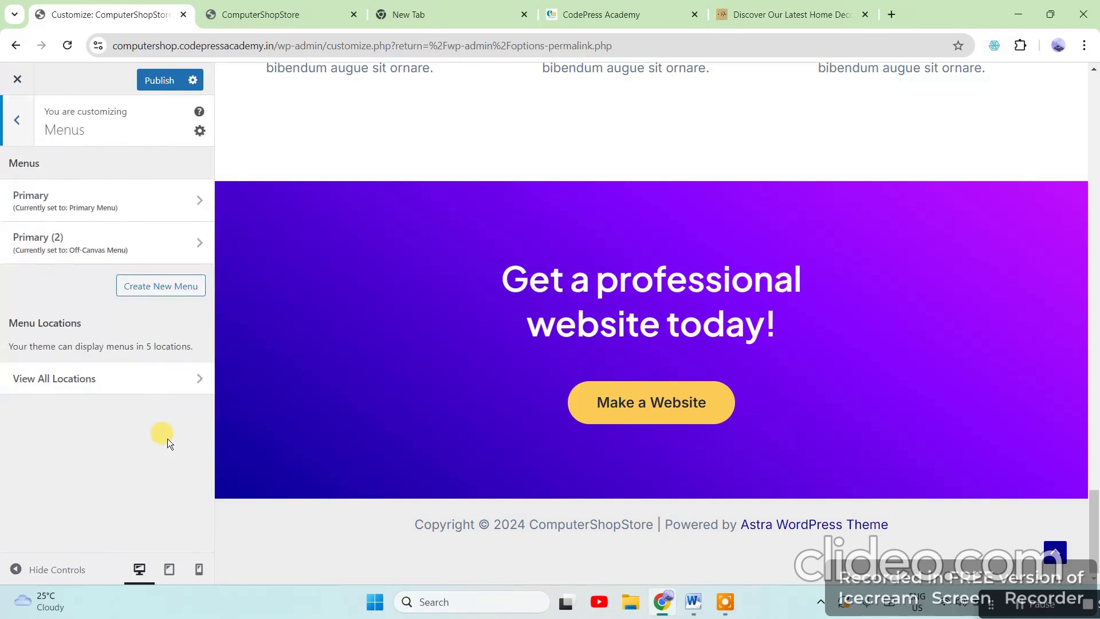
{"action": "left_click", "coordinate": [177, 197]}
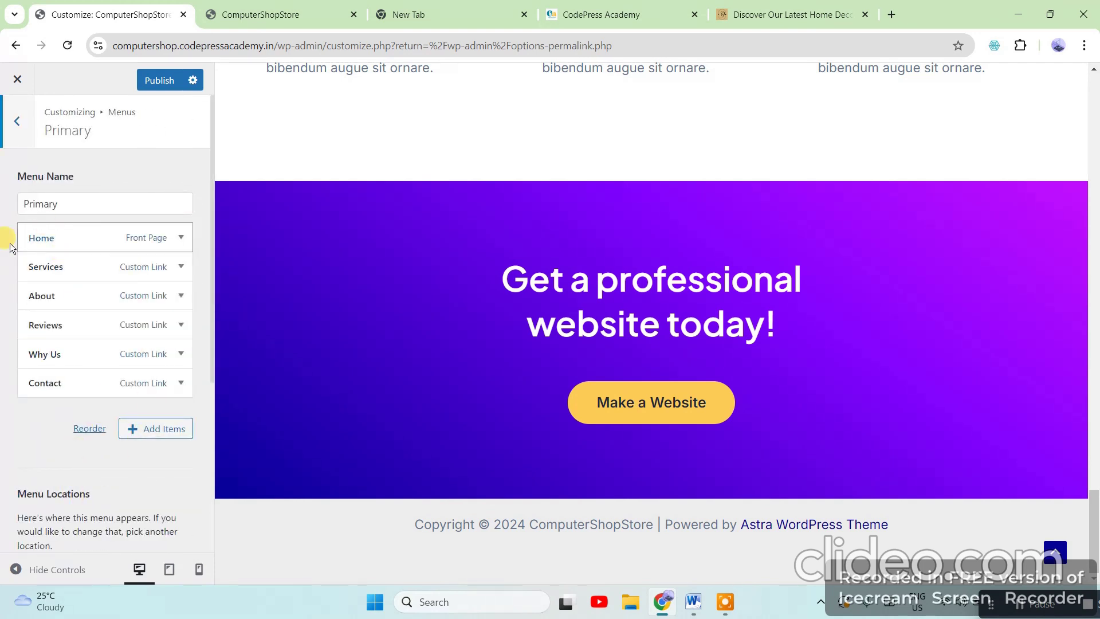
{"action": "scroll", "coordinate": [95, 491], "scroll_direction": "down", "scroll_amount": 3}
{"action": "scroll", "coordinate": [102, 497], "scroll_direction": "down", "scroll_amount": 1}
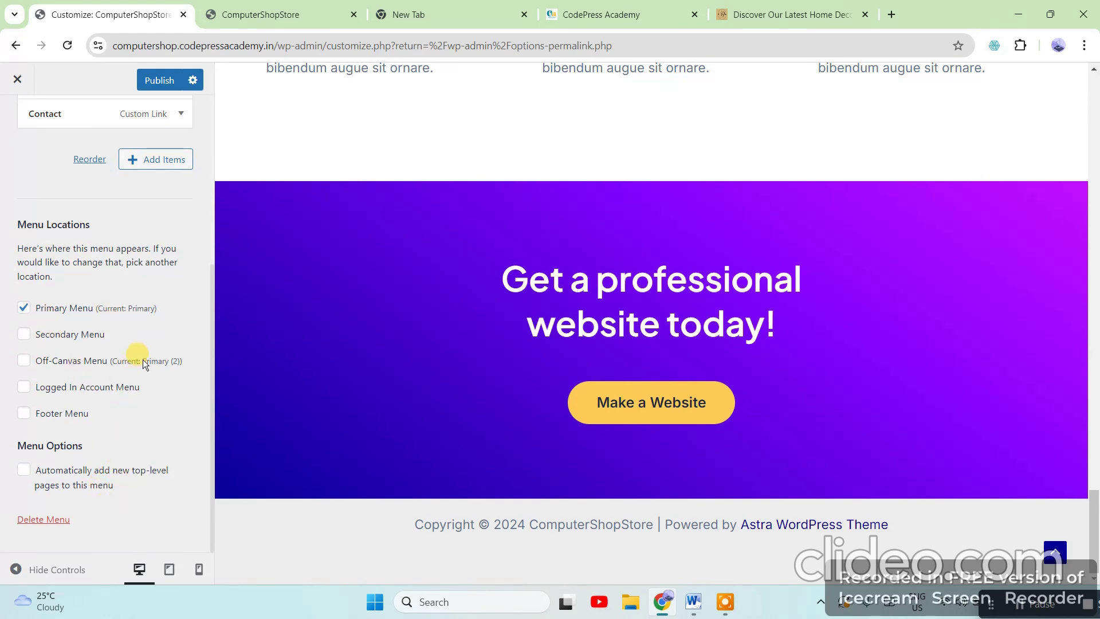
{"action": "scroll", "coordinate": [166, 431], "scroll_direction": "up", "scroll_amount": 4}
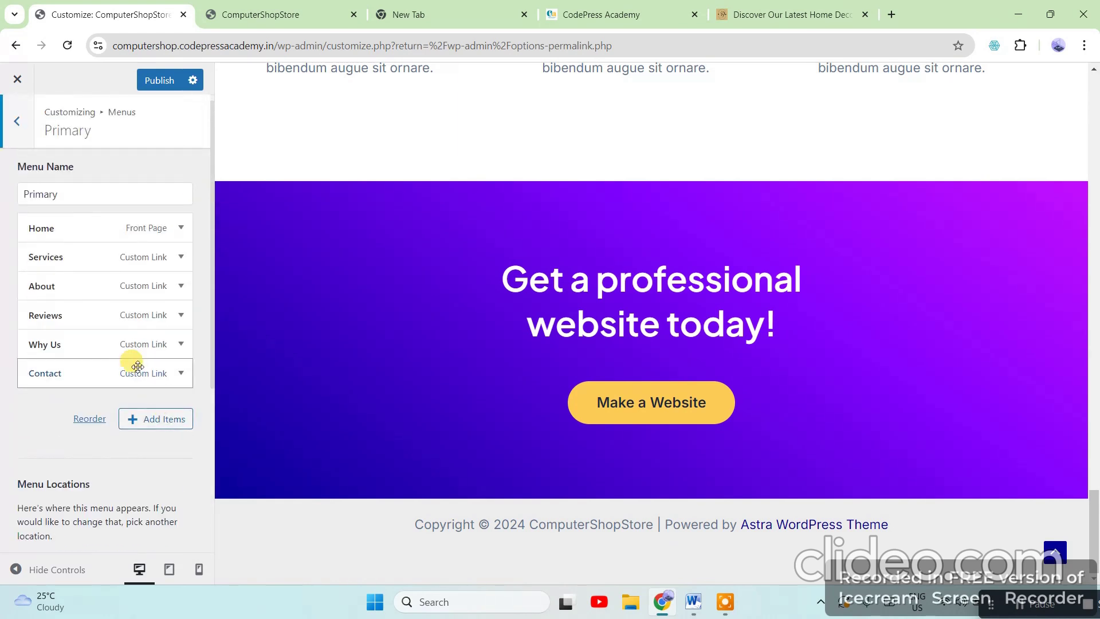
{"action": "left_click", "coordinate": [181, 371]}
{"action": "scroll", "coordinate": [69, 446], "scroll_direction": "down", "scroll_amount": 5}
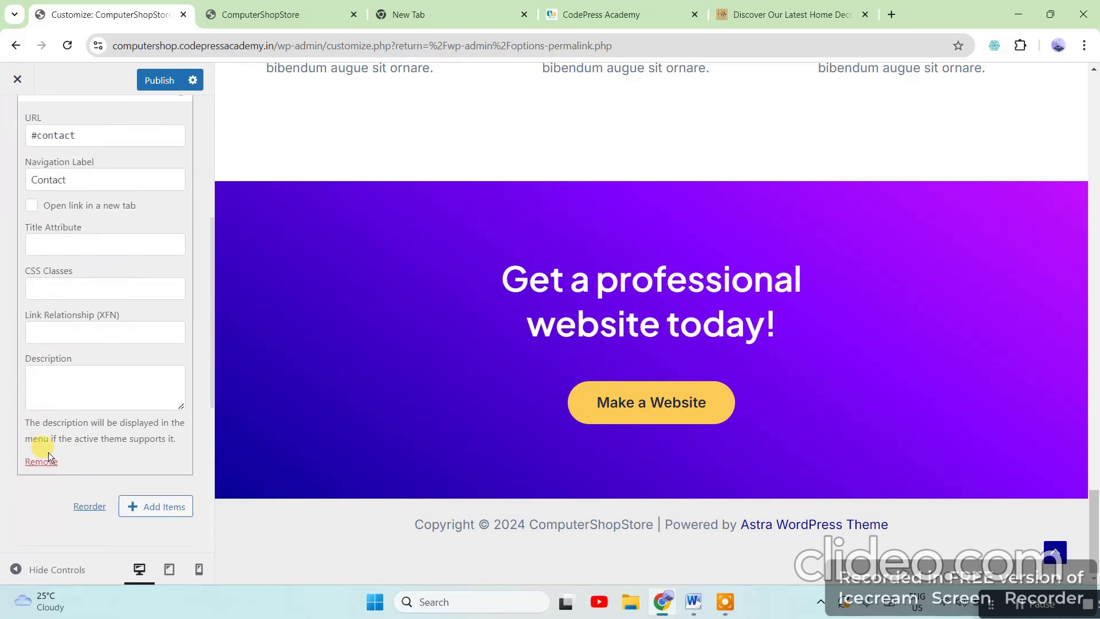
{"action": "scroll", "coordinate": [182, 344], "scroll_direction": "up", "scroll_amount": 4}
{"action": "left_click", "coordinate": [181, 301]}
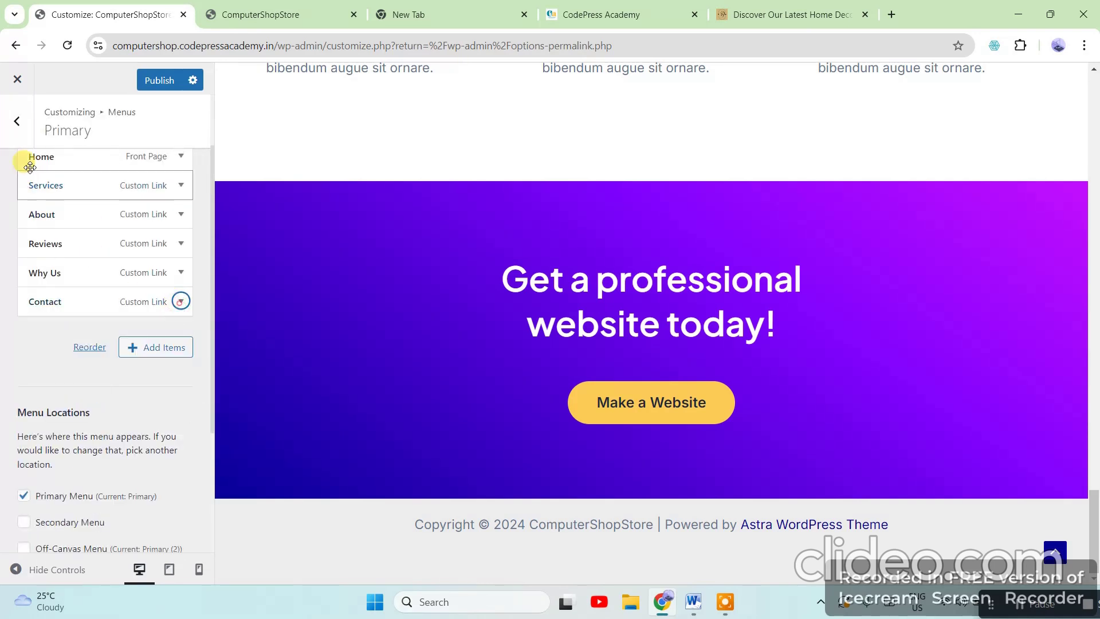
{"action": "left_click", "coordinate": [17, 121]}
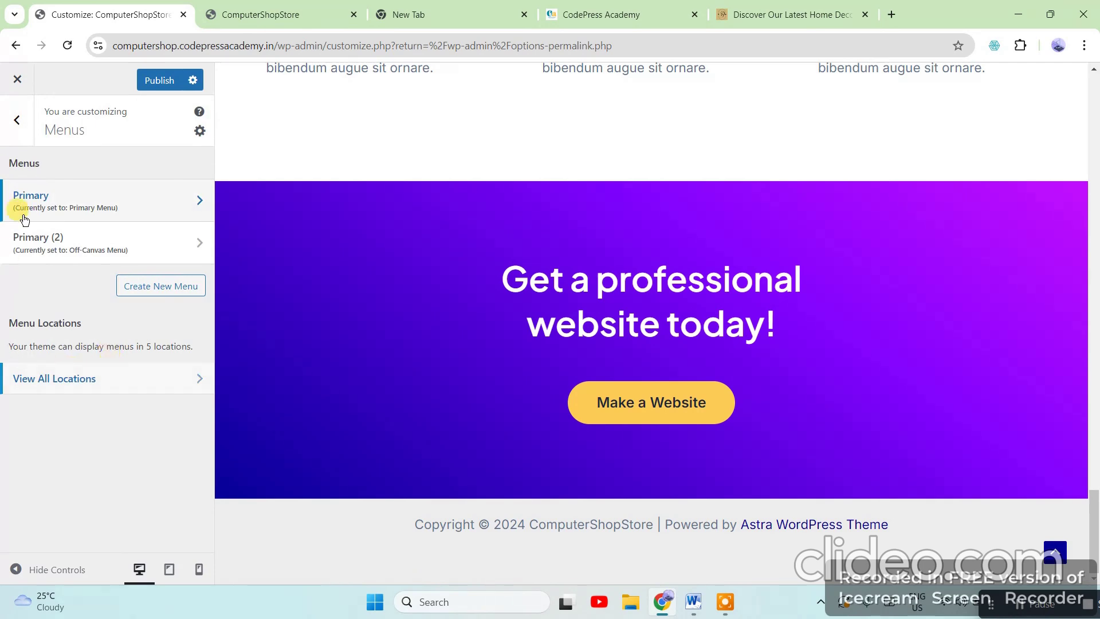
{"action": "scroll", "coordinate": [820, 304], "scroll_direction": "up", "scroll_amount": 10}
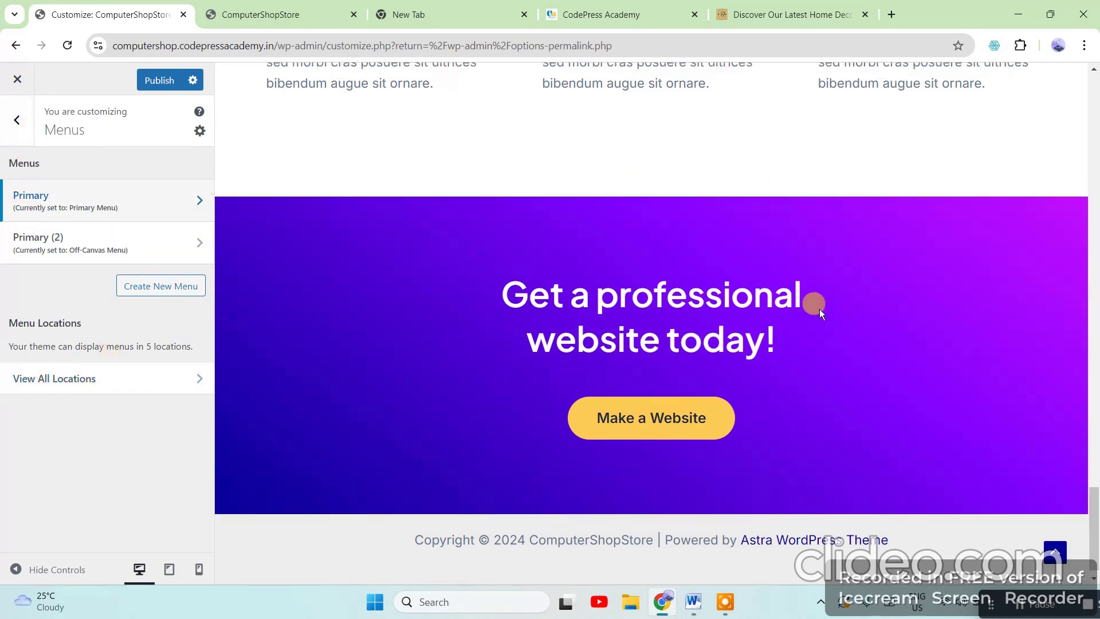
{"action": "left_click_drag", "start_coordinate": [1095, 369], "coordinate": [1095, 80]}
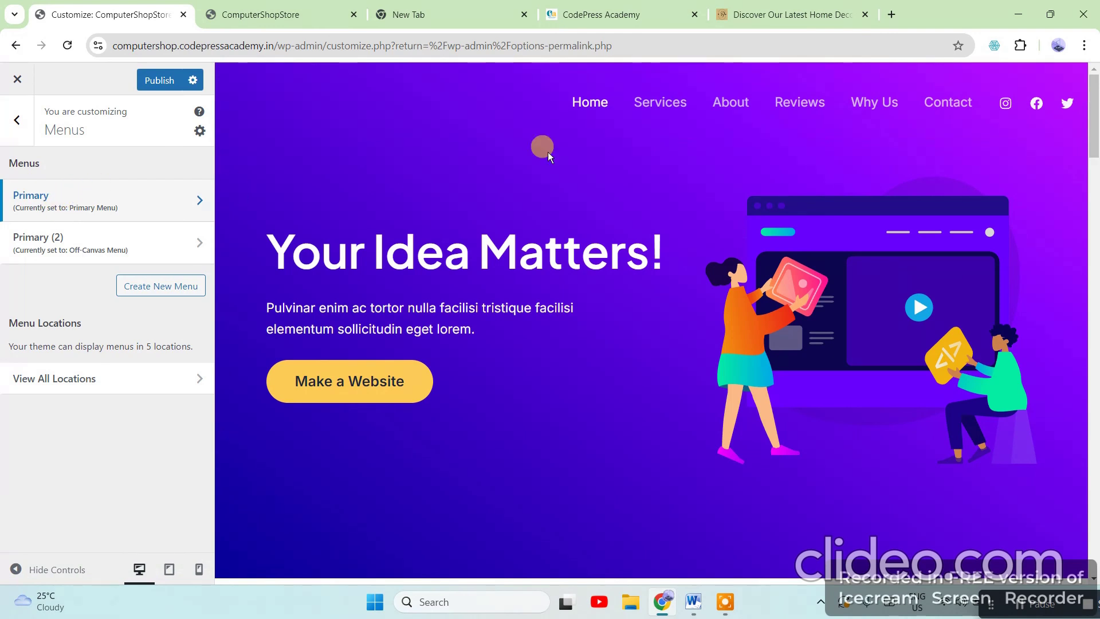
{"action": "left_click", "coordinate": [12, 122]}
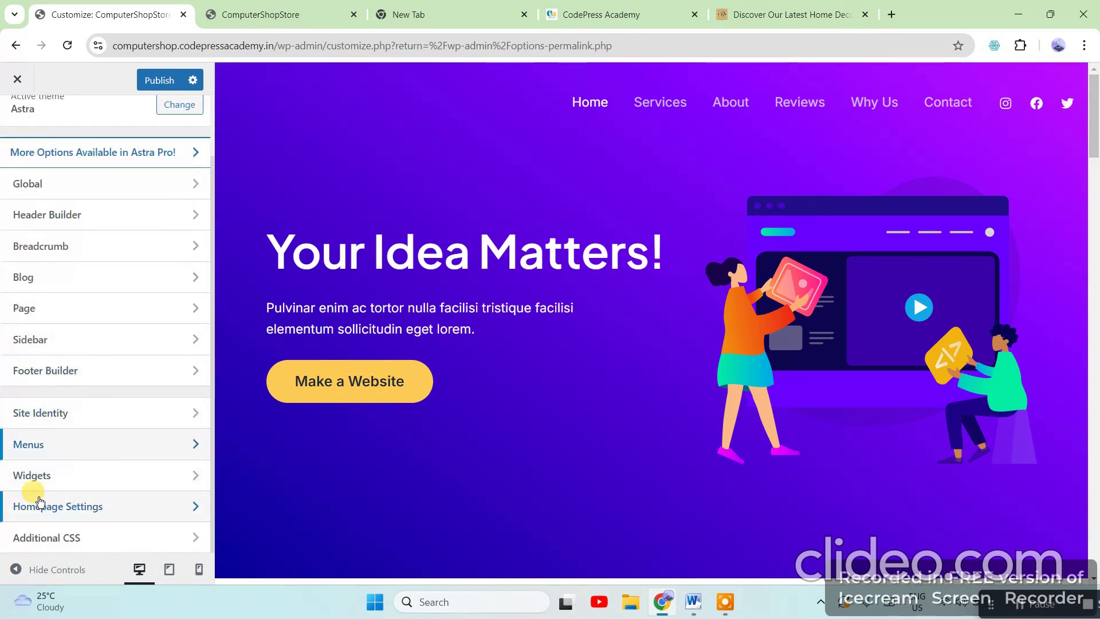
Glance at Widgets, then show Homepage Settings with the static Home page and no Posts page
{"action": "left_click", "coordinate": [180, 476]}
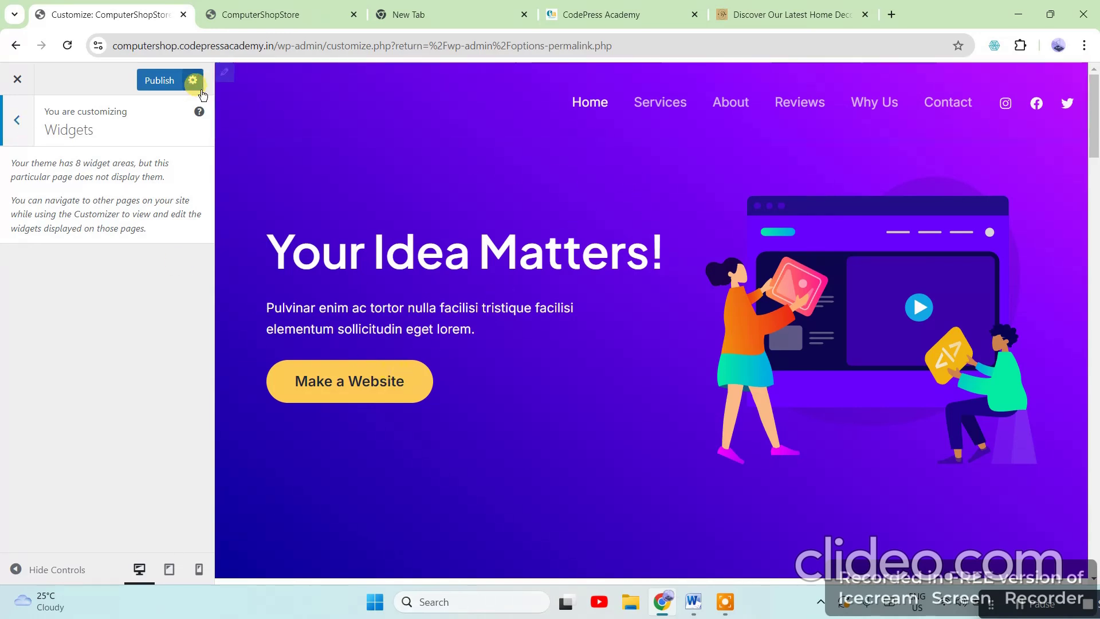
{"action": "left_click", "coordinate": [17, 119]}
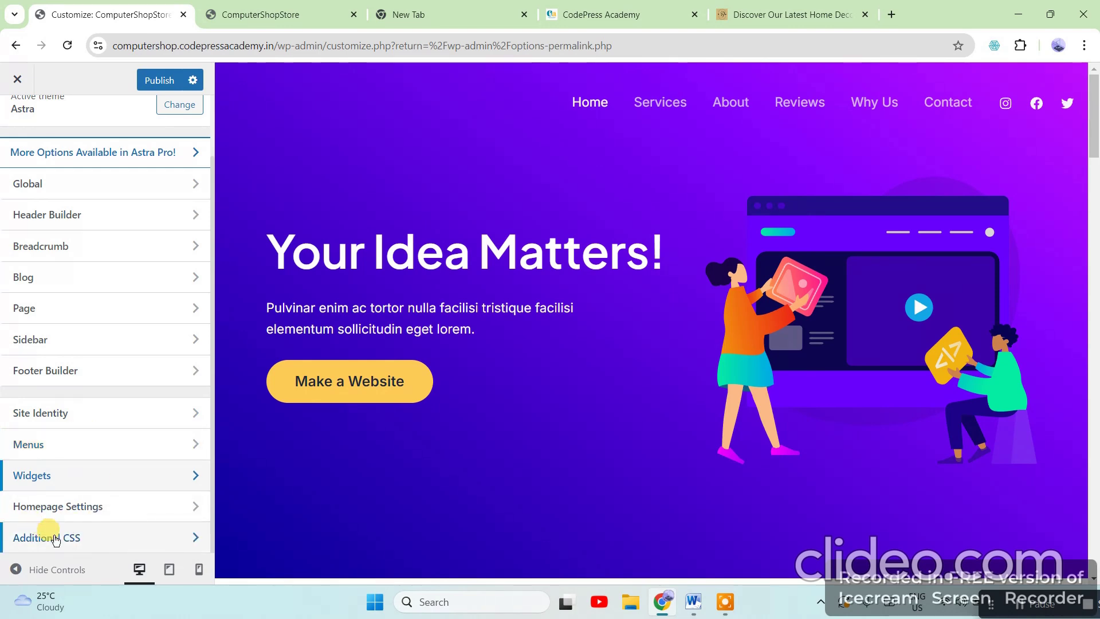
{"action": "left_click", "coordinate": [105, 506]}
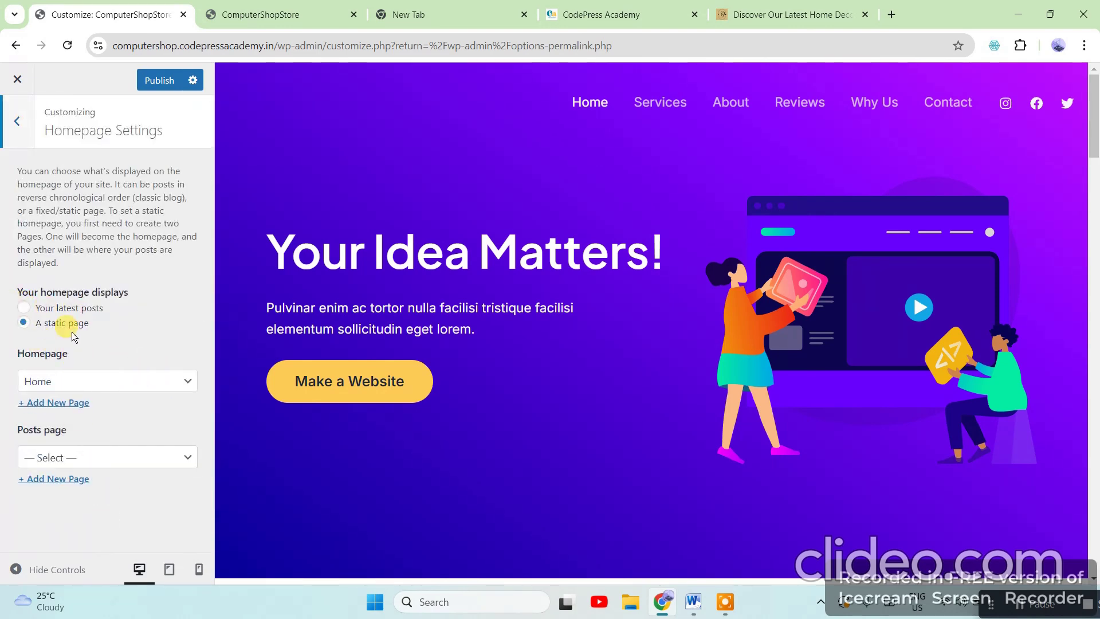
Keep the static Home page as the homepage and go back to the section list
{"action": "left_click", "coordinate": [90, 387]}
{"action": "left_click", "coordinate": [88, 383]}
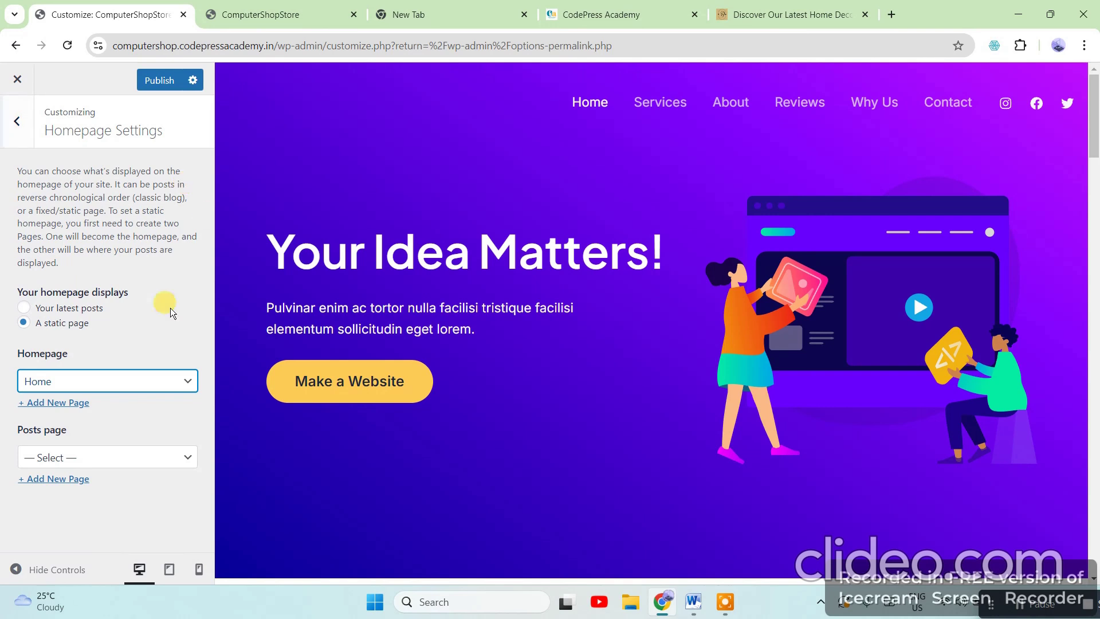
{"action": "left_click", "coordinate": [15, 120]}
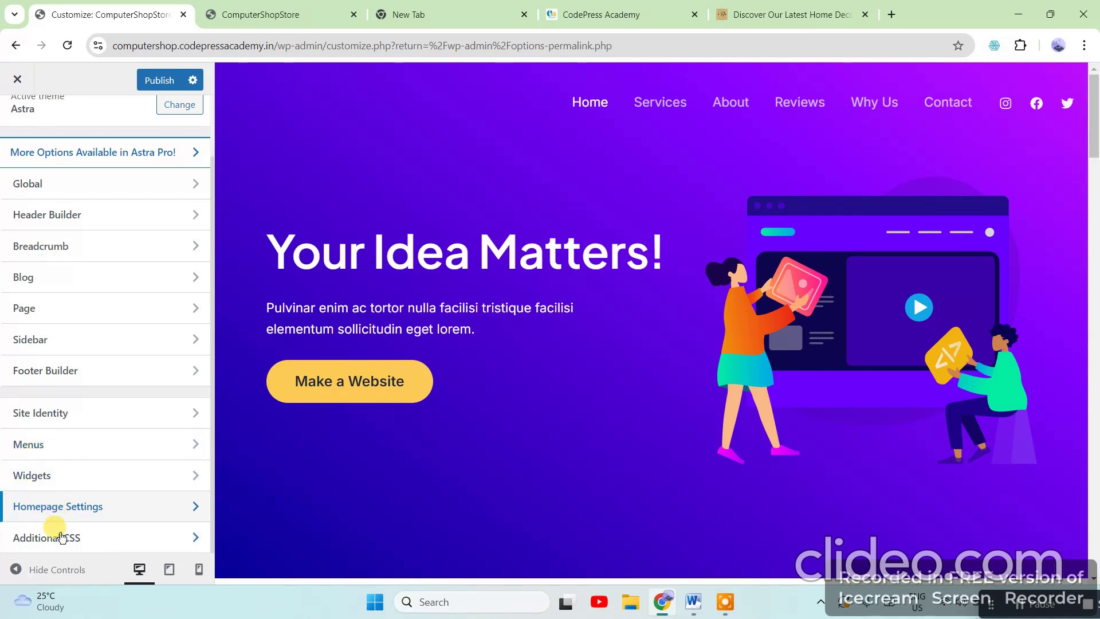
Confirm Additional CSS is empty, then close the Customizer without publishing
{"action": "left_click", "coordinate": [95, 539]}
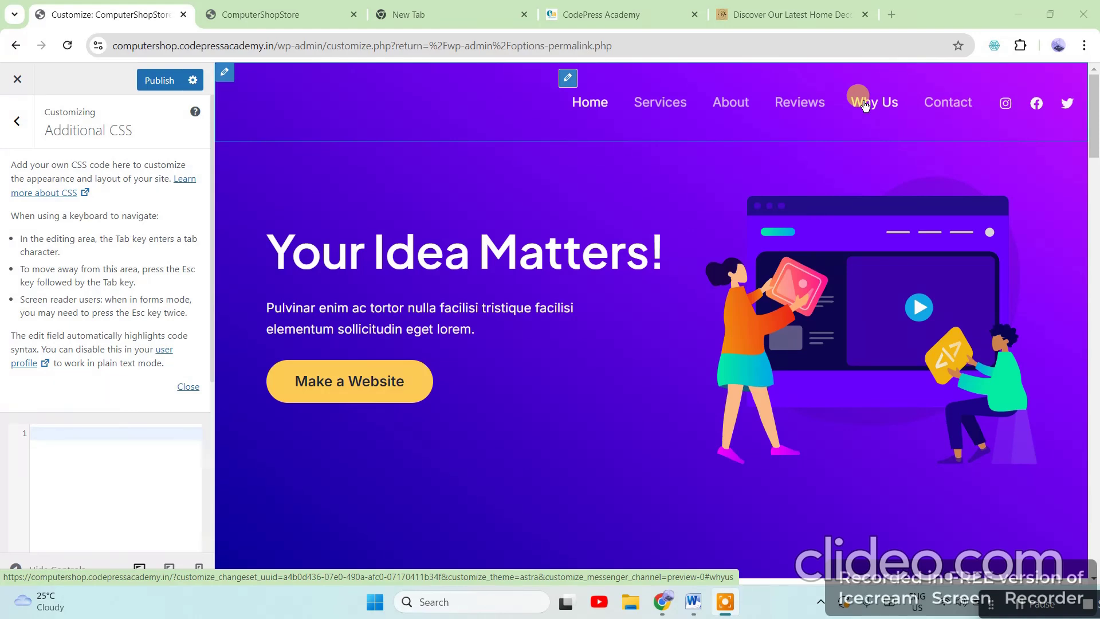
{"action": "left_click", "coordinate": [17, 125]}
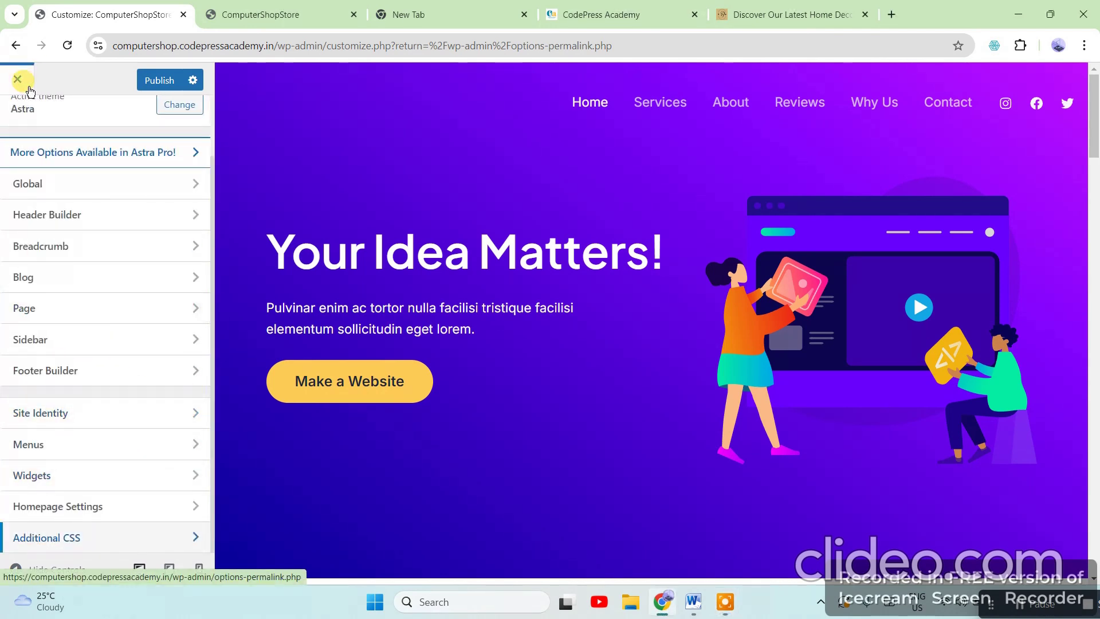
{"action": "left_click", "coordinate": [16, 83]}
Leave the Customizer without saving changes and move into the Settings pages
{"action": "left_click", "coordinate": [612, 151]}
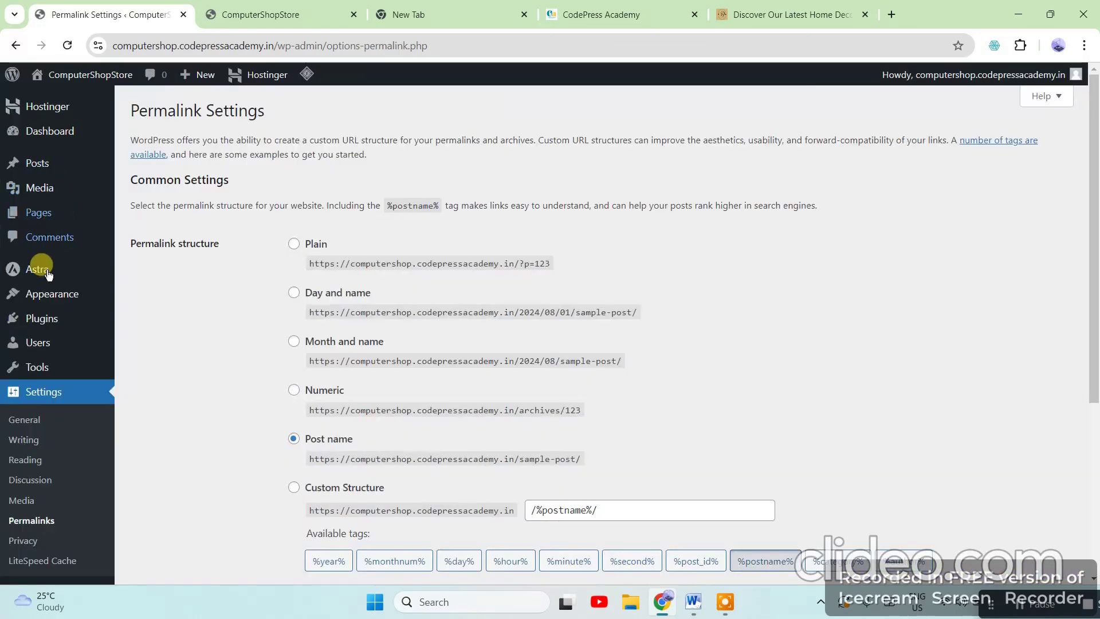
{"action": "scroll", "coordinate": [32, 401], "scroll_direction": "down", "scroll_amount": 5}
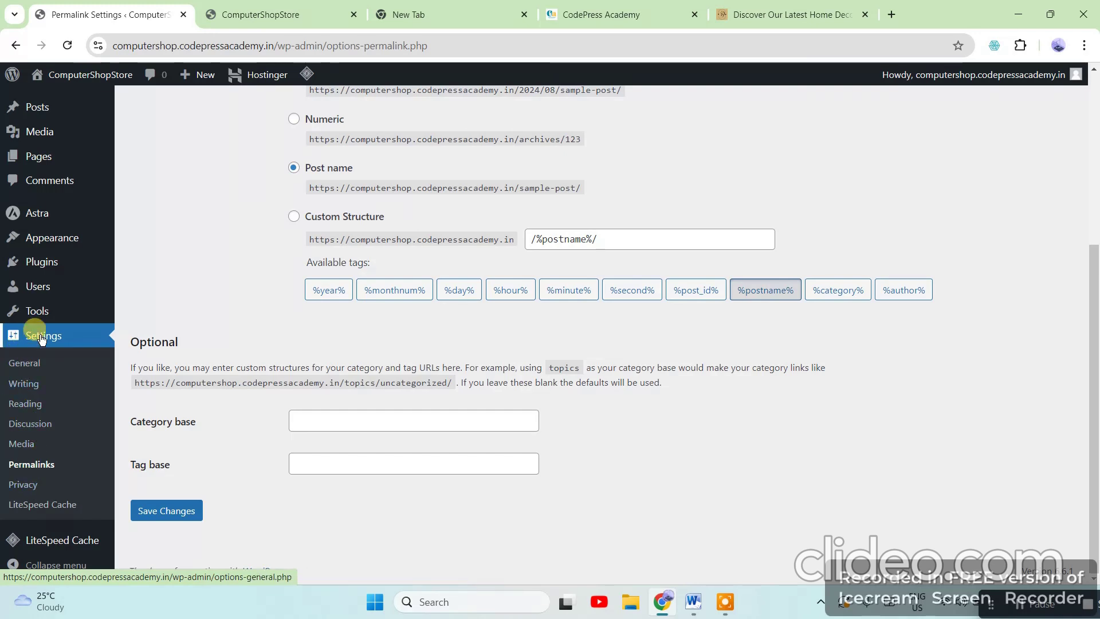
{"action": "left_click", "coordinate": [21, 405]}
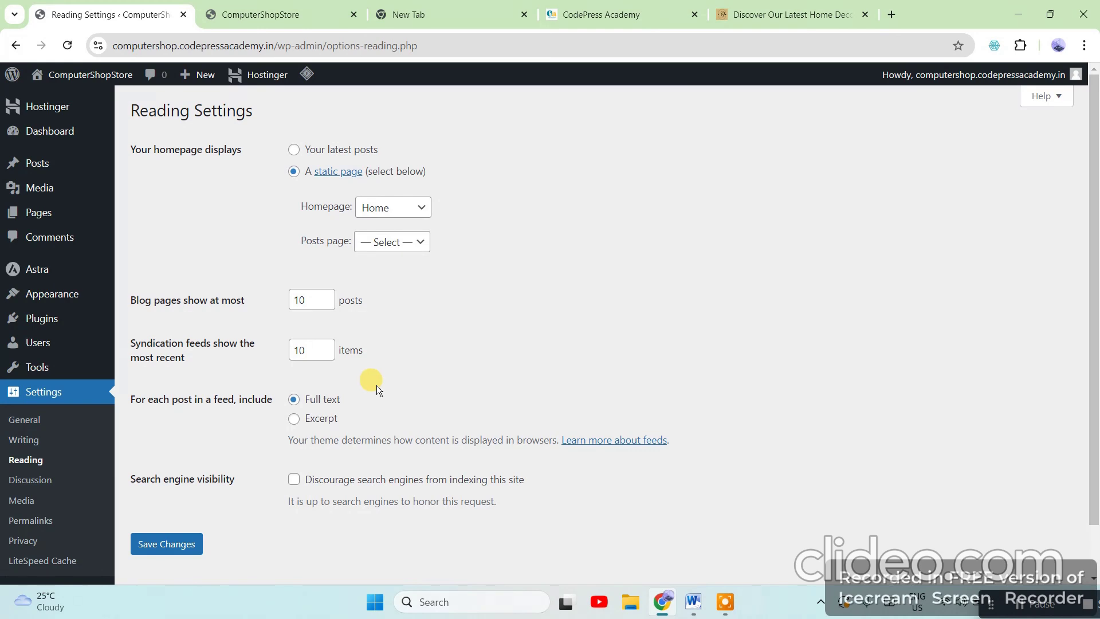
{"action": "left_click", "coordinate": [44, 391]}
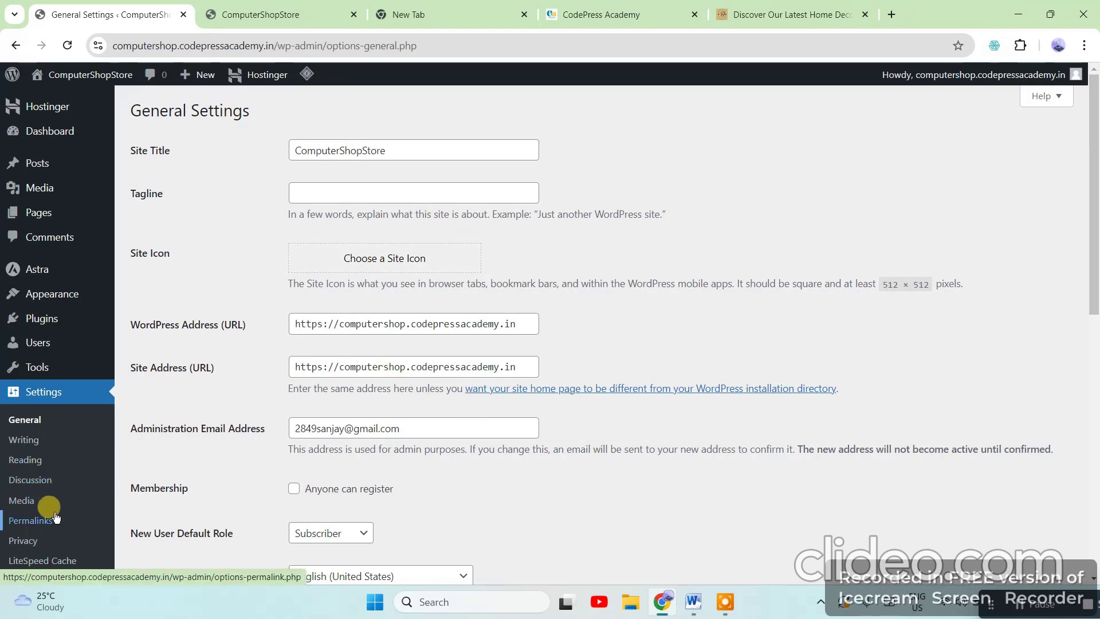
{"action": "scroll", "coordinate": [16, 528], "scroll_direction": "down", "scroll_amount": 1}
{"action": "mouse_move", "coordinate": [16, 528]}
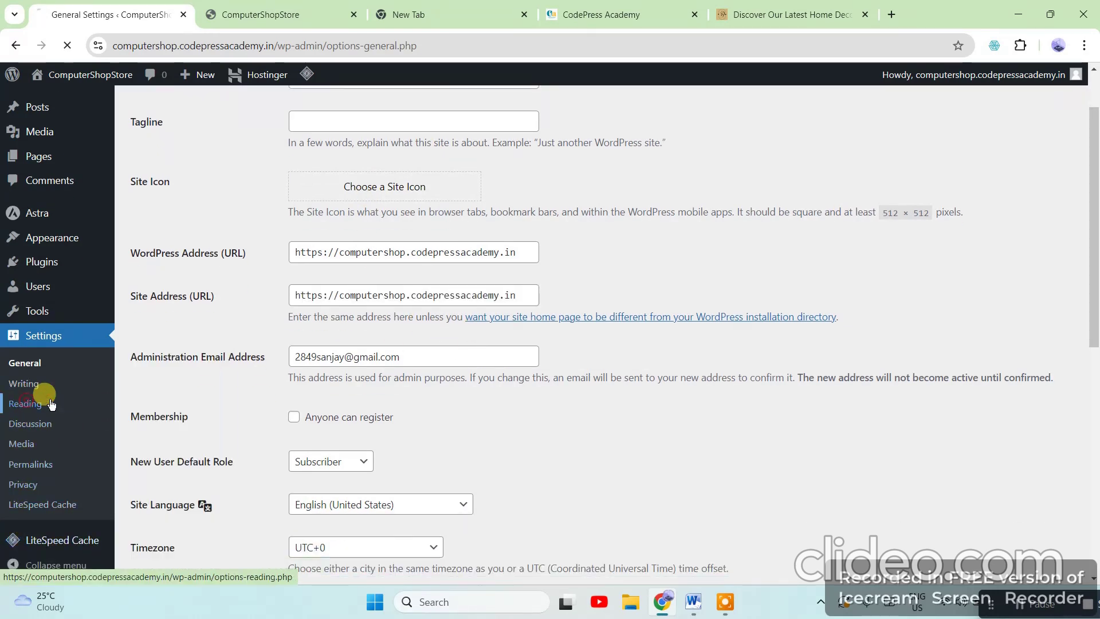
In Reading Settings, keep Home as the static homepage and save the changes
{"action": "left_click", "coordinate": [25, 403]}
{"action": "left_click", "coordinate": [400, 208]}
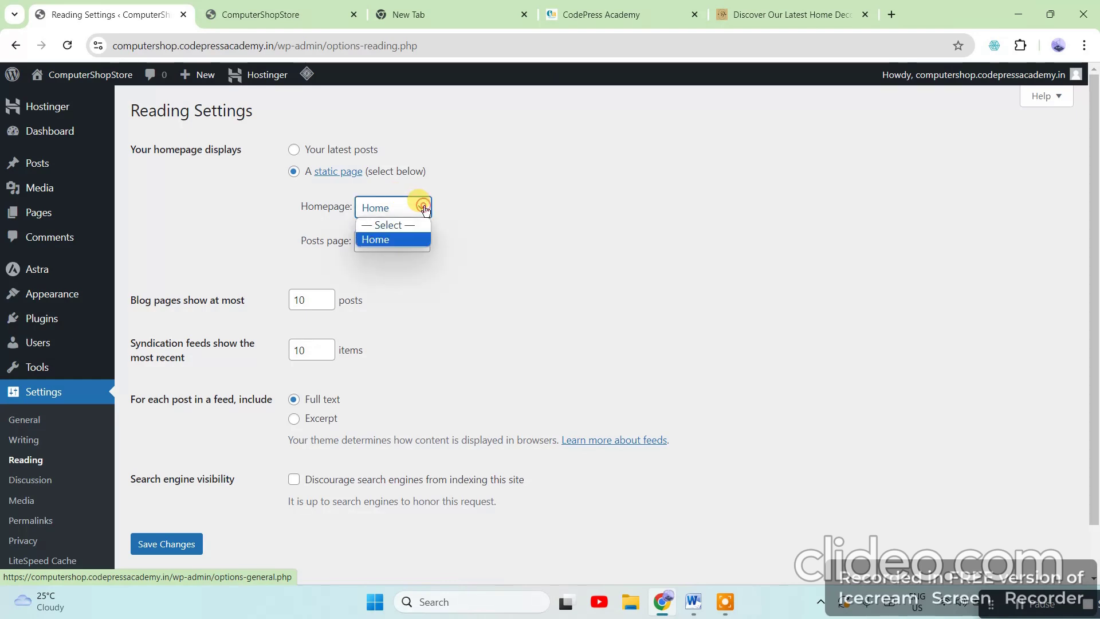
{"action": "left_click", "coordinate": [425, 208]}
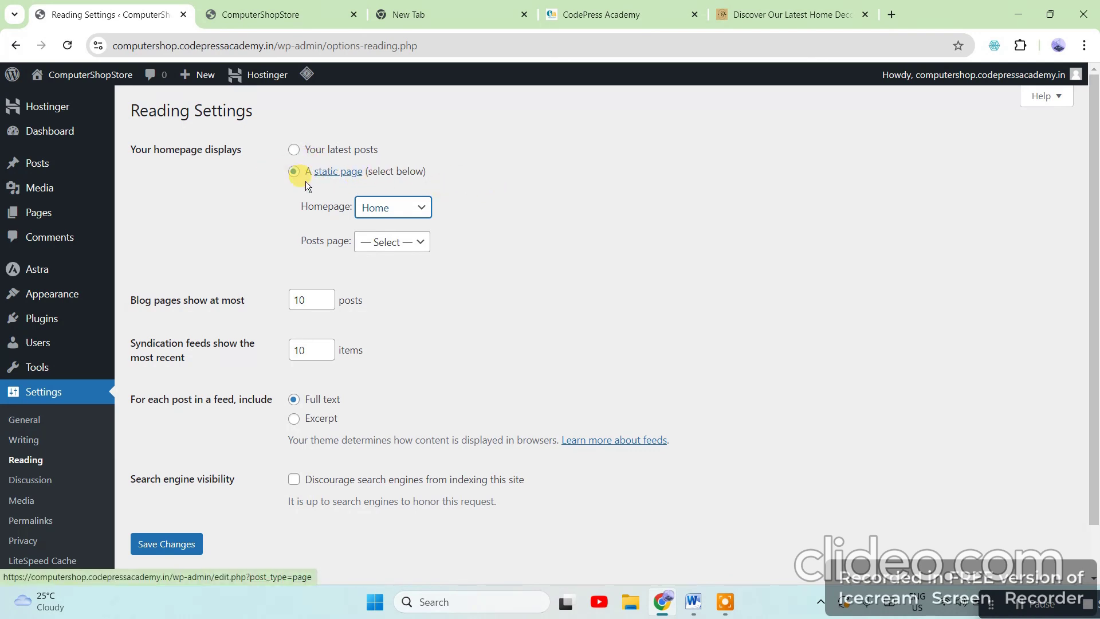
{"action": "left_click", "coordinate": [171, 547]}
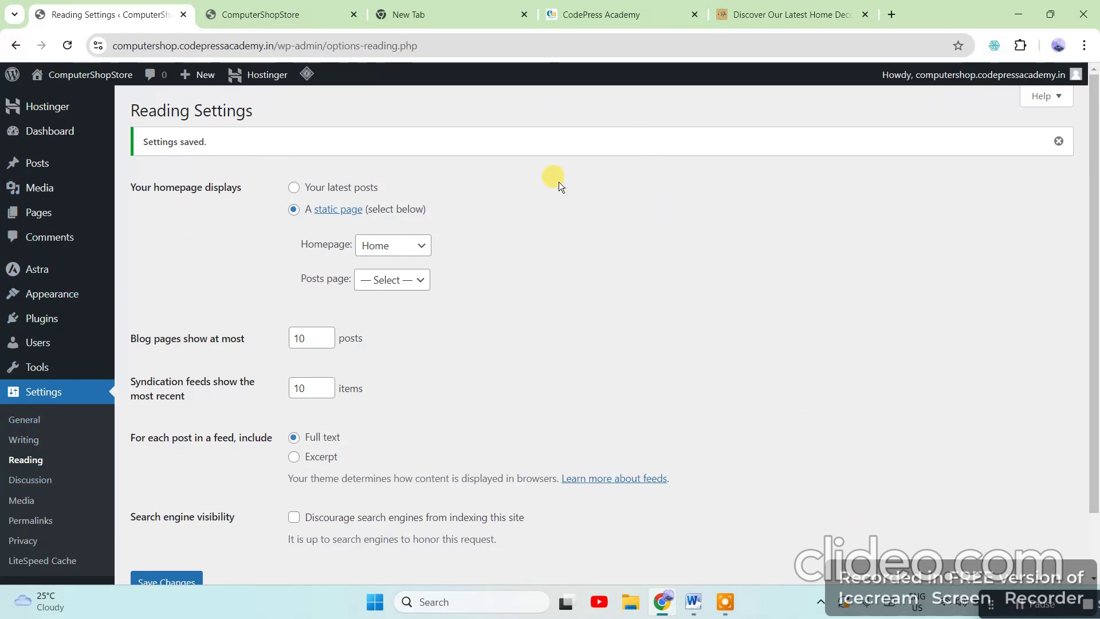
Bring the Word tutorial forward and highlight the theme customization instructions
{"action": "left_click", "coordinate": [692, 605]}
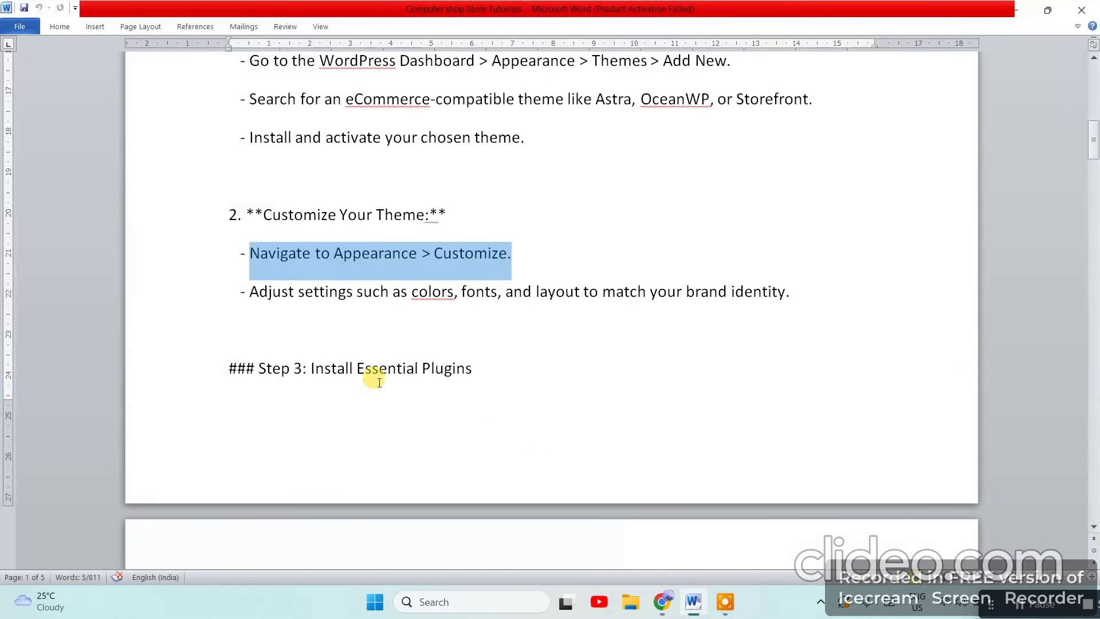
{"action": "left_click_drag", "start_coordinate": [791, 291], "coordinate": [209, 221]}
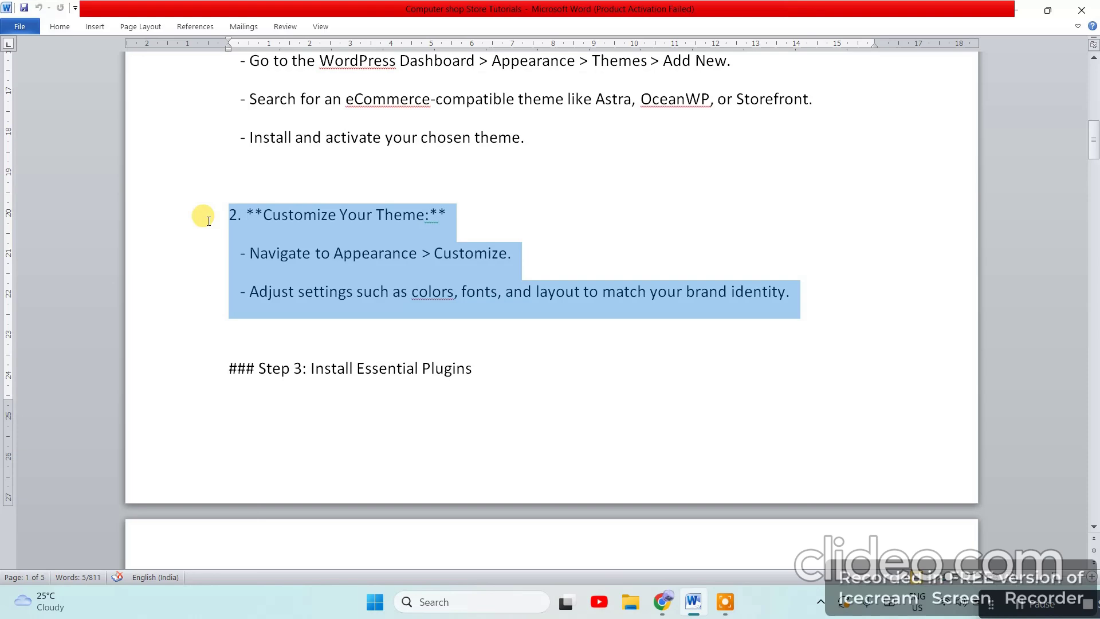
{"action": "scroll", "coordinate": [625, 350], "scroll_direction": "down", "scroll_amount": 2}
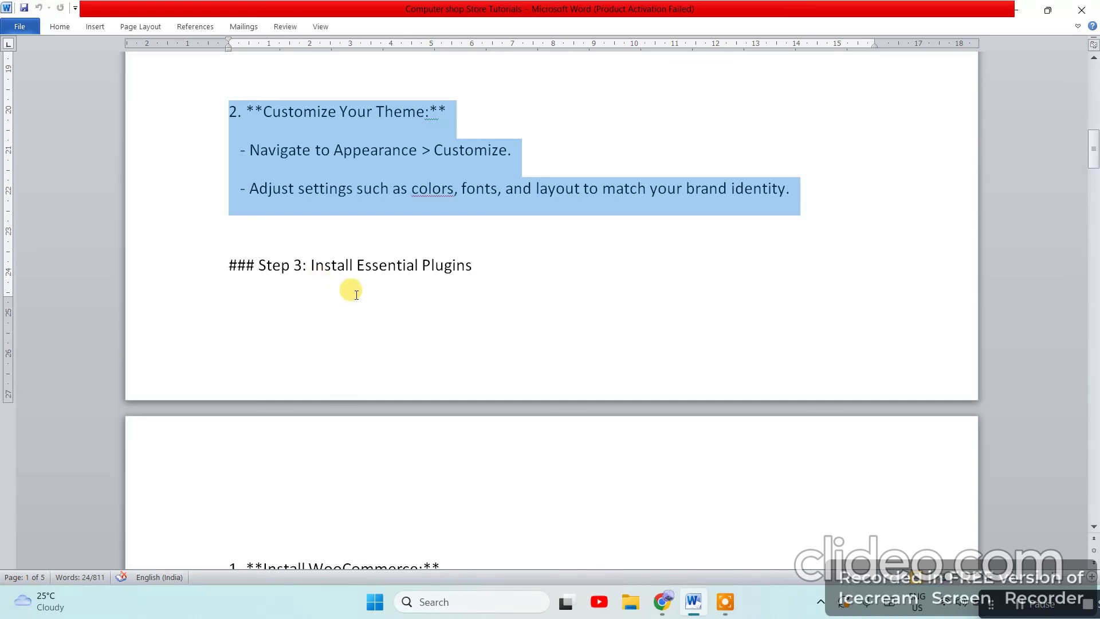
{"action": "scroll", "coordinate": [665, 295], "scroll_direction": "down", "scroll_amount": 5}
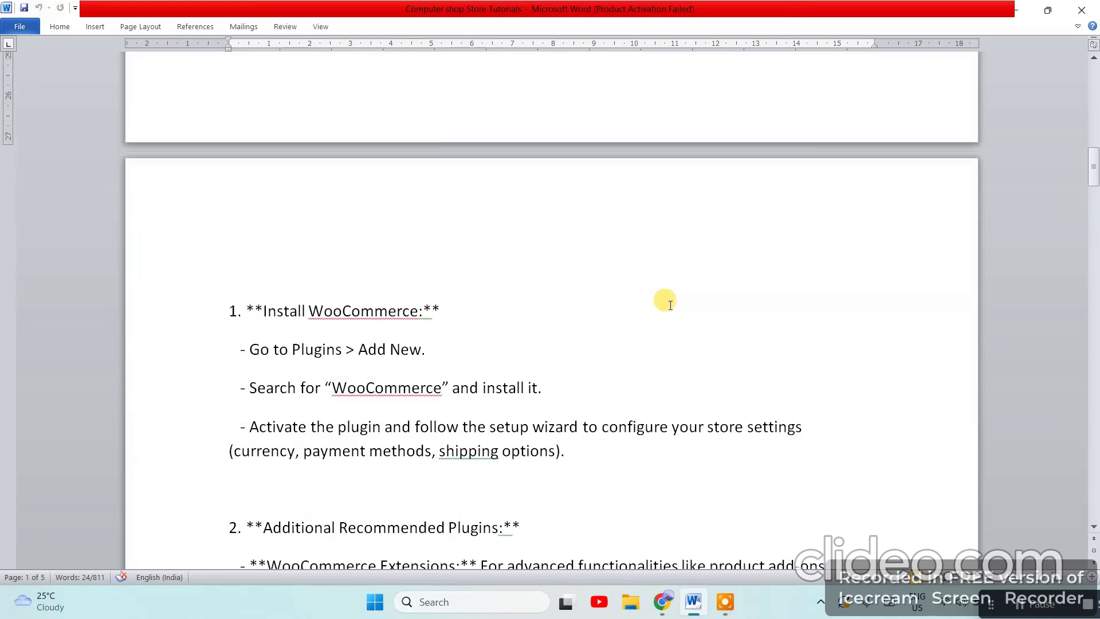
{"action": "scroll", "coordinate": [669, 304], "scroll_direction": "down", "scroll_amount": 3}
{"action": "scroll", "coordinate": [339, 288], "scroll_direction": "down", "scroll_amount": 1}
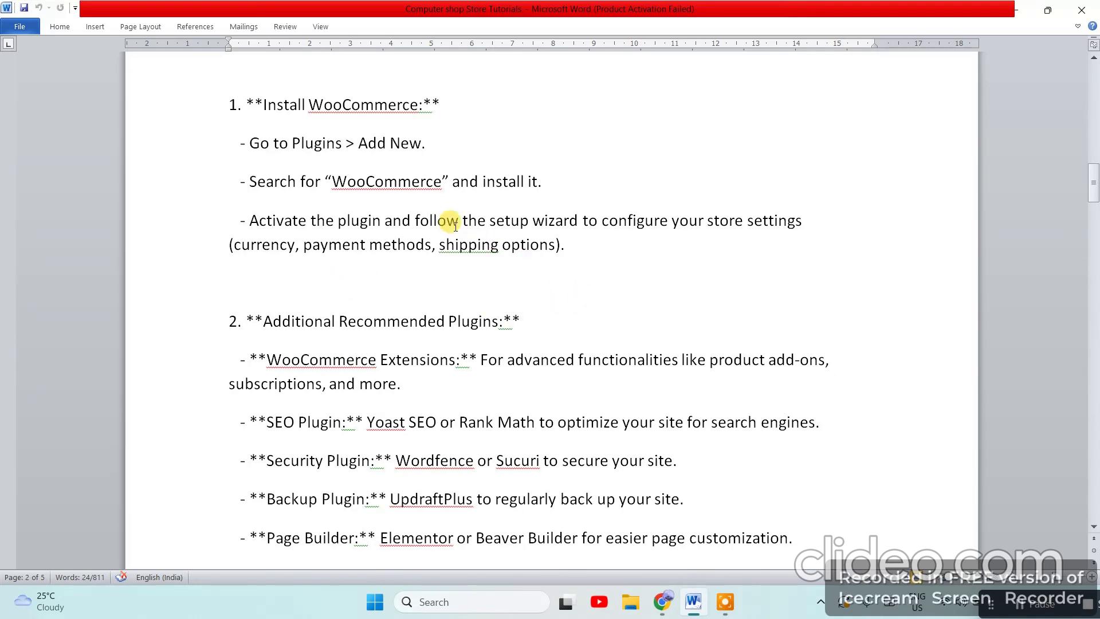
Highlight WooCommerce and Rank Math in the tutorial's plugin section
{"action": "left_click_drag", "start_coordinate": [335, 182], "coordinate": [449, 182]}
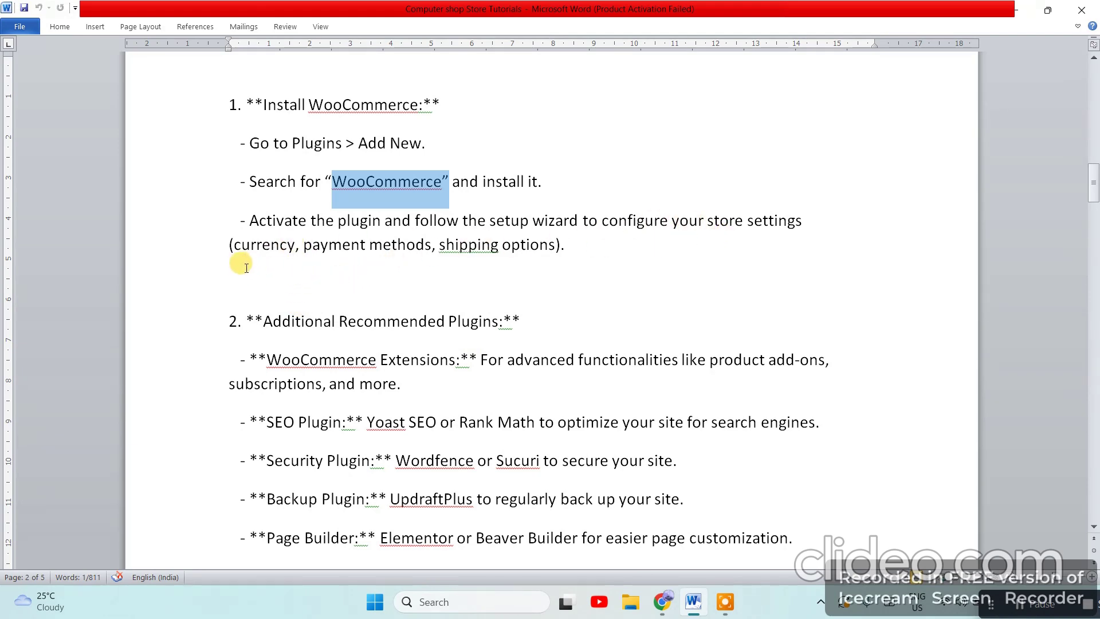
{"action": "scroll", "coordinate": [538, 272], "scroll_direction": "down", "scroll_amount": 2}
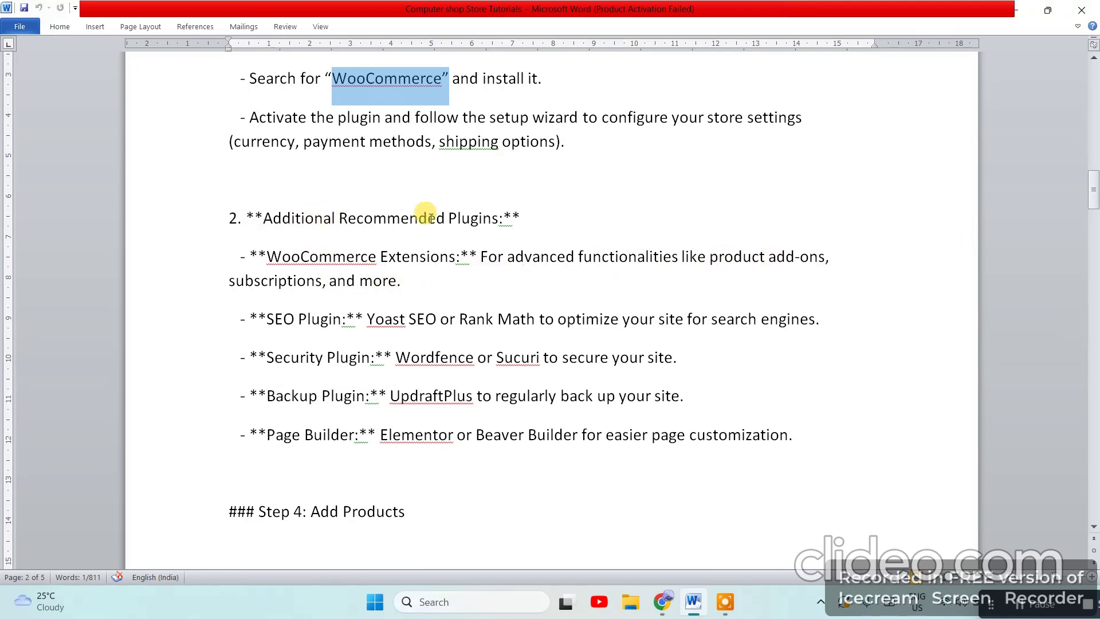
{"action": "scroll", "coordinate": [295, 332], "scroll_direction": "down", "scroll_amount": 1}
{"action": "scroll", "coordinate": [298, 335], "scroll_direction": "down", "scroll_amount": 1}
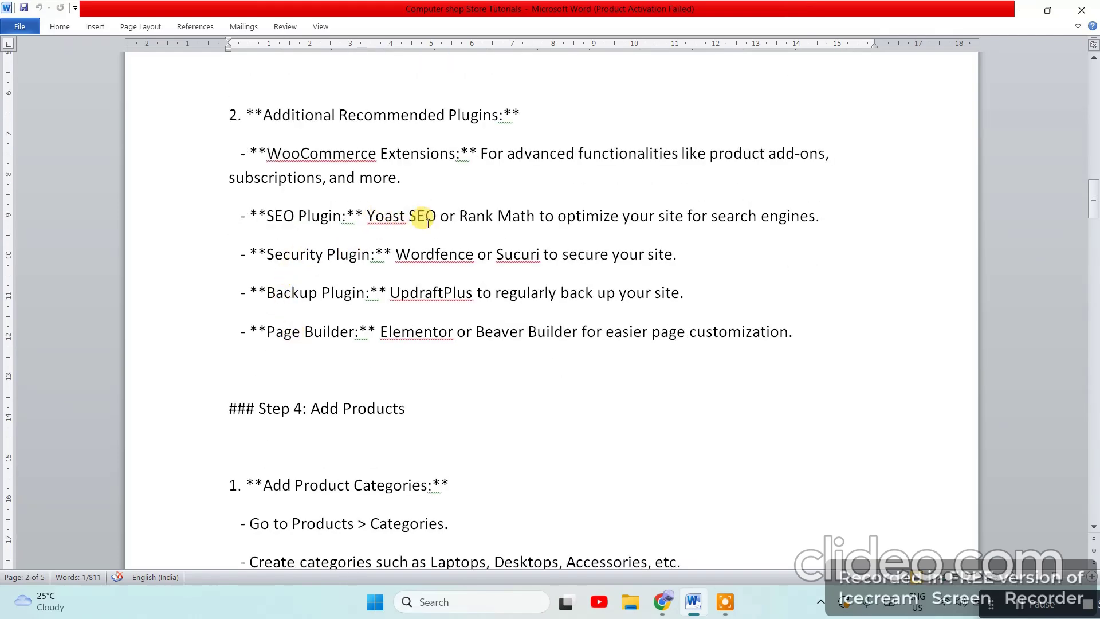
{"action": "left_click_drag", "start_coordinate": [462, 214], "coordinate": [538, 216]}
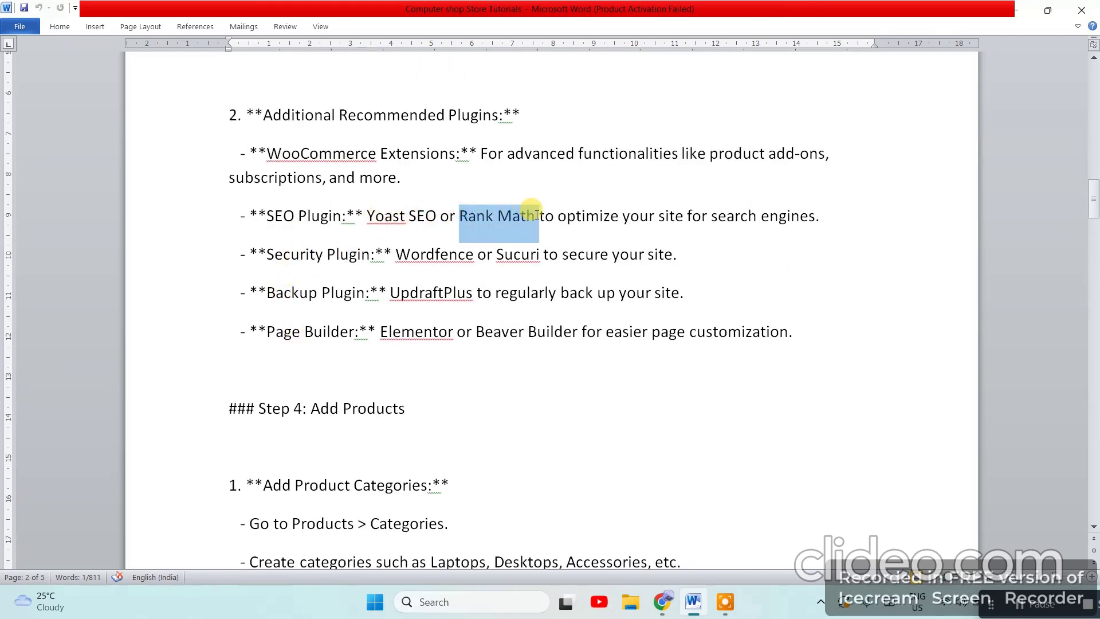
{"action": "left_click", "coordinate": [729, 232]}
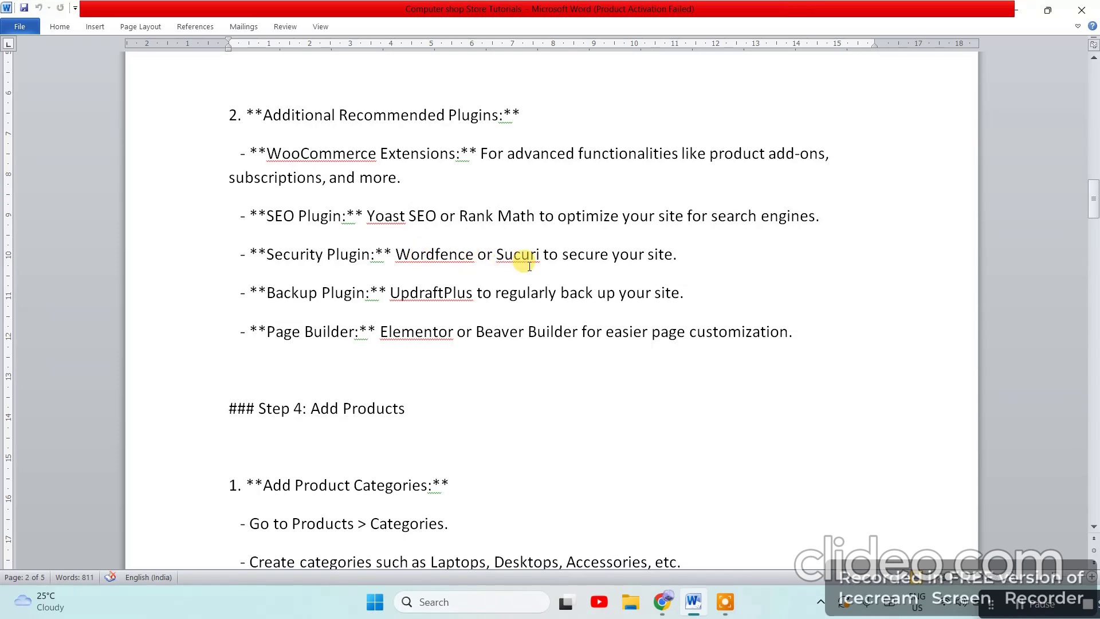
Highlight another recommended plugin name, scroll back up, and minimize Word
{"action": "scroll", "coordinate": [745, 274], "scroll_direction": "down", "scroll_amount": 2}
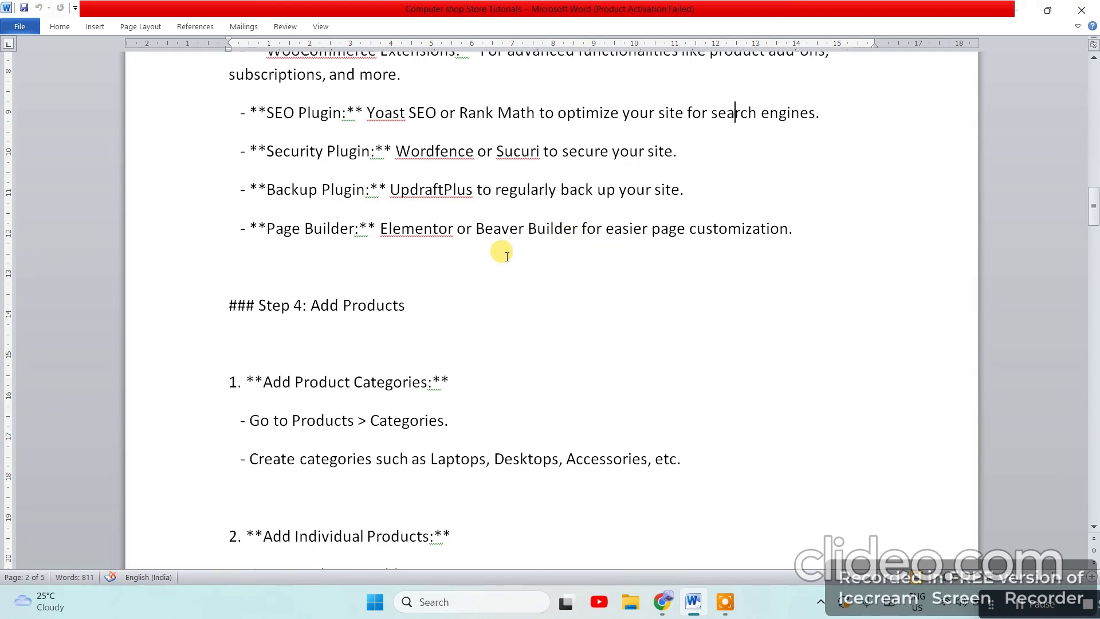
{"action": "left_click_drag", "start_coordinate": [381, 228], "coordinate": [453, 234]}
{"action": "scroll", "coordinate": [533, 349], "scroll_direction": "up", "scroll_amount": 1}
{"action": "scroll", "coordinate": [534, 349], "scroll_direction": "up", "scroll_amount": 3}
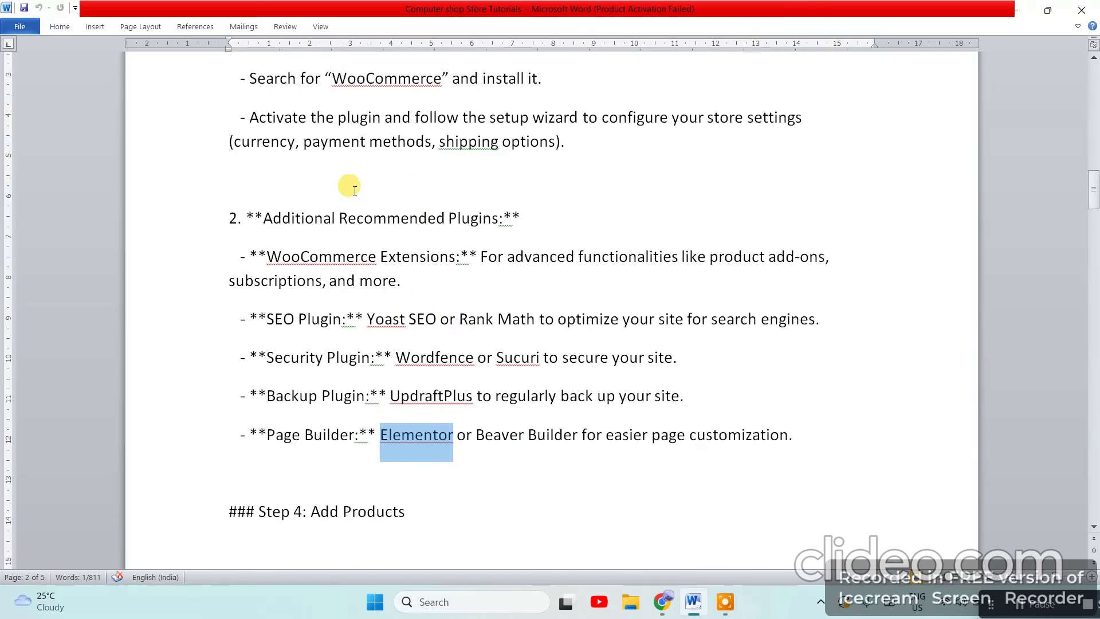
{"action": "scroll", "coordinate": [452, 180], "scroll_direction": "up", "scroll_amount": 1}
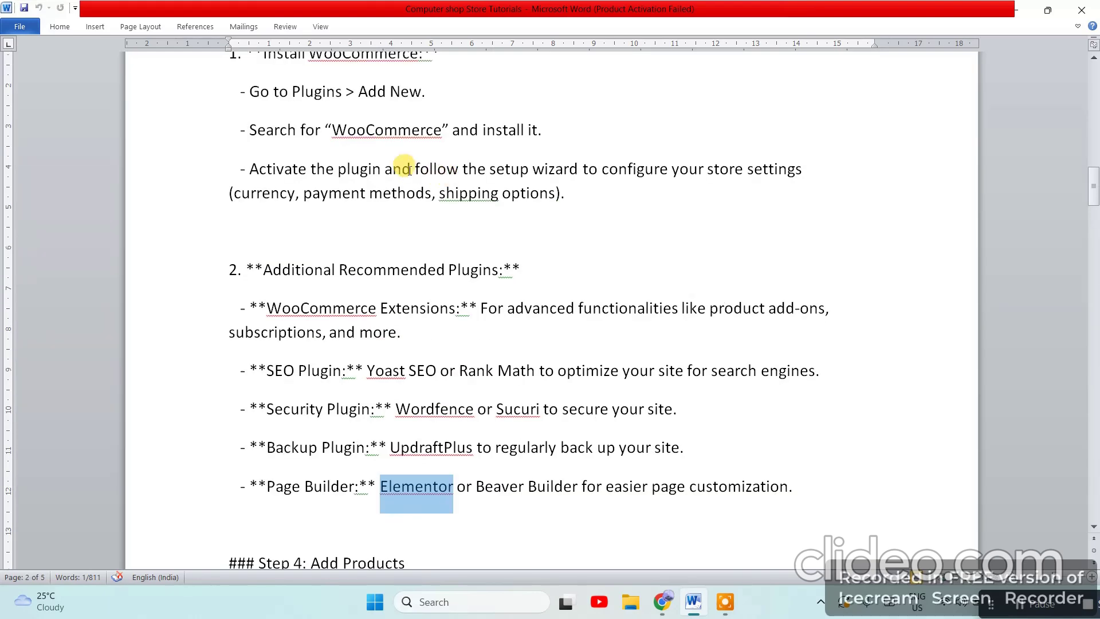
{"action": "scroll", "coordinate": [475, 152], "scroll_direction": "up", "scroll_amount": 1}
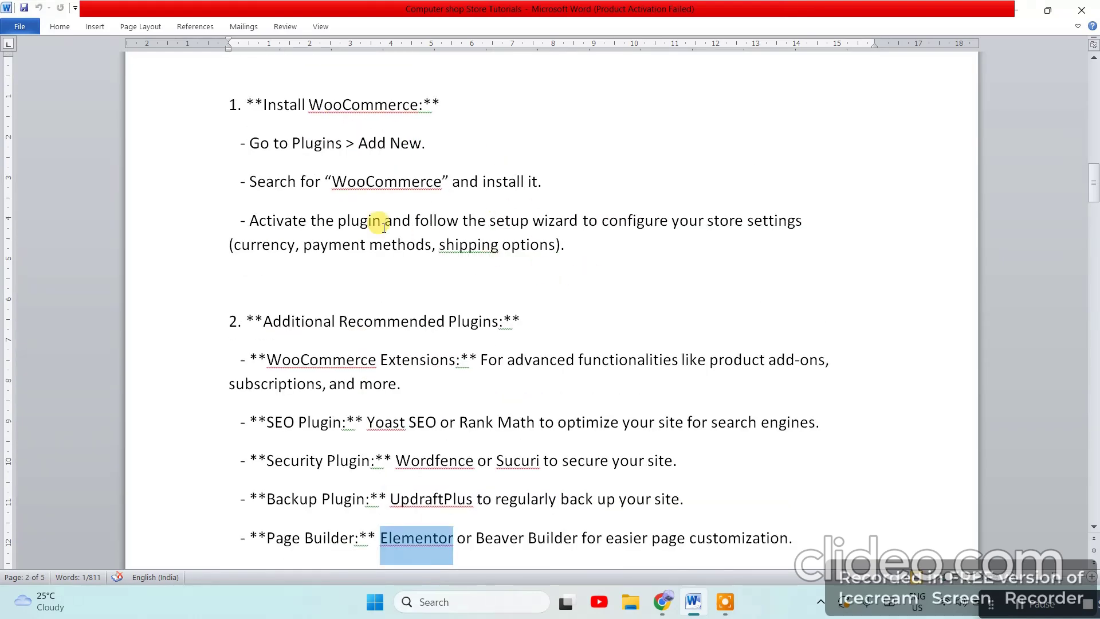
{"action": "left_click", "coordinate": [1014, 9]}
Review the three installed plugins, then go to the Add Plugins page
{"action": "scroll", "coordinate": [98, 373], "scroll_direction": "down", "scroll_amount": 1}
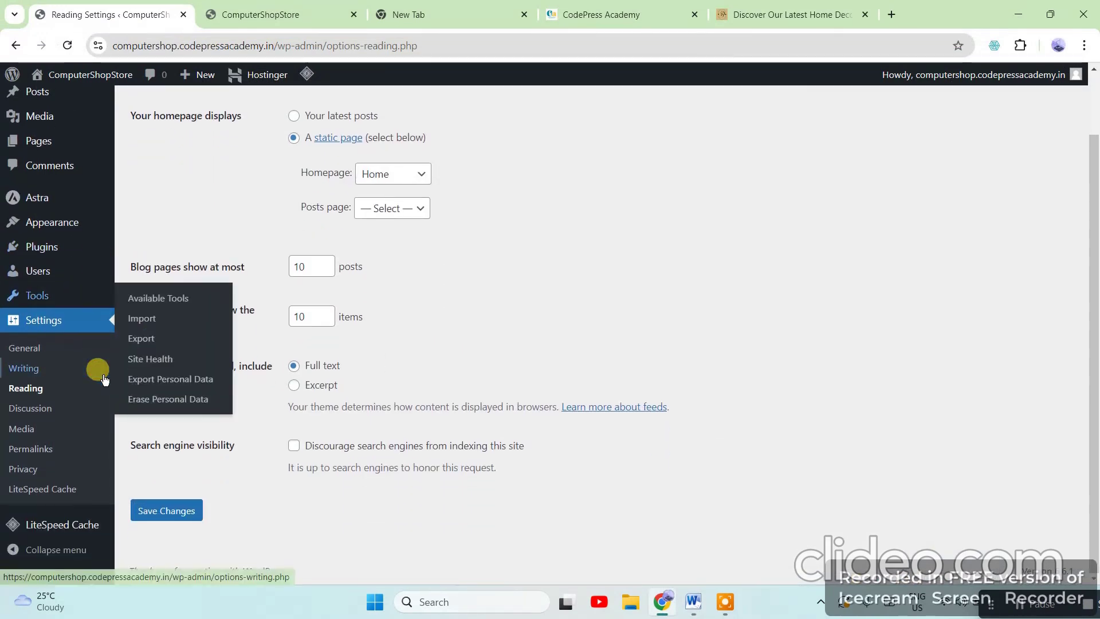
{"action": "mouse_move", "coordinate": [45, 250]}
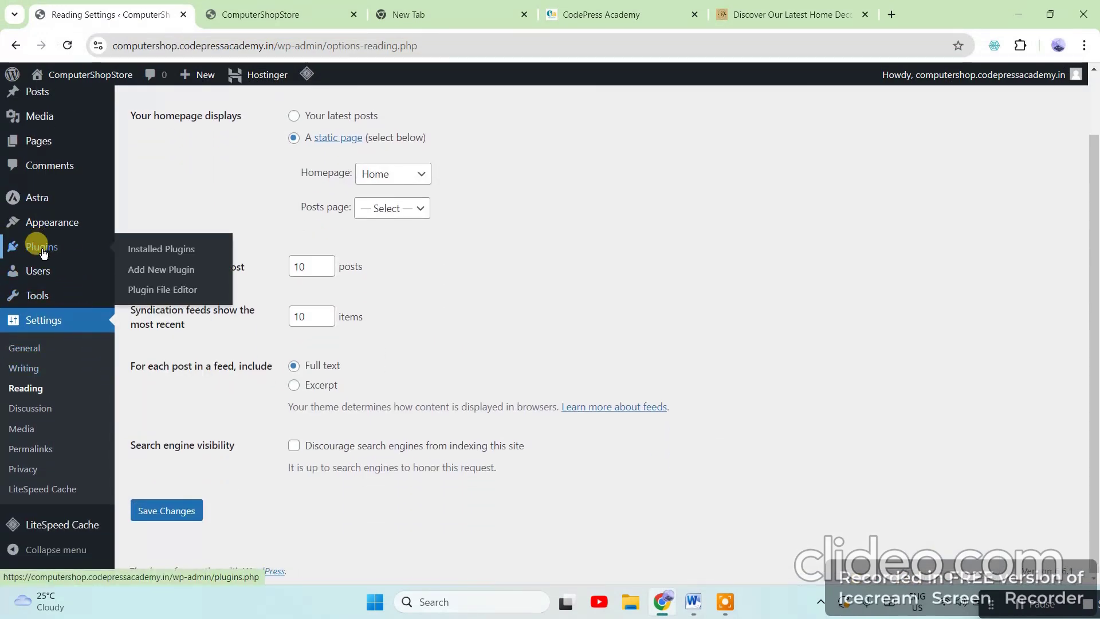
{"action": "left_click", "coordinate": [169, 249]}
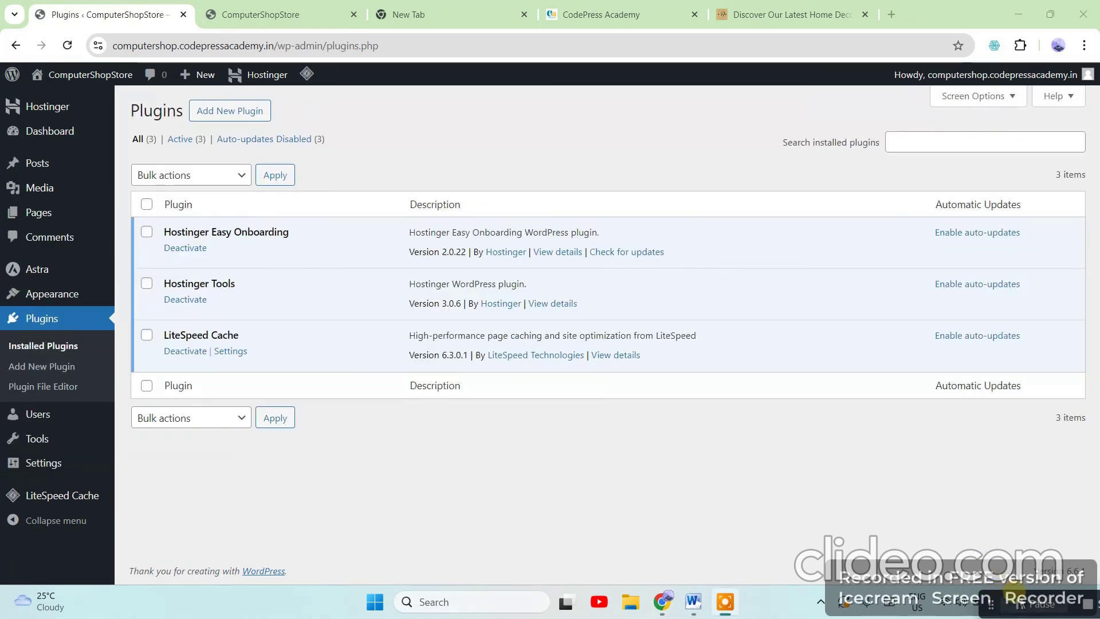
{"action": "left_click", "coordinate": [943, 145]}
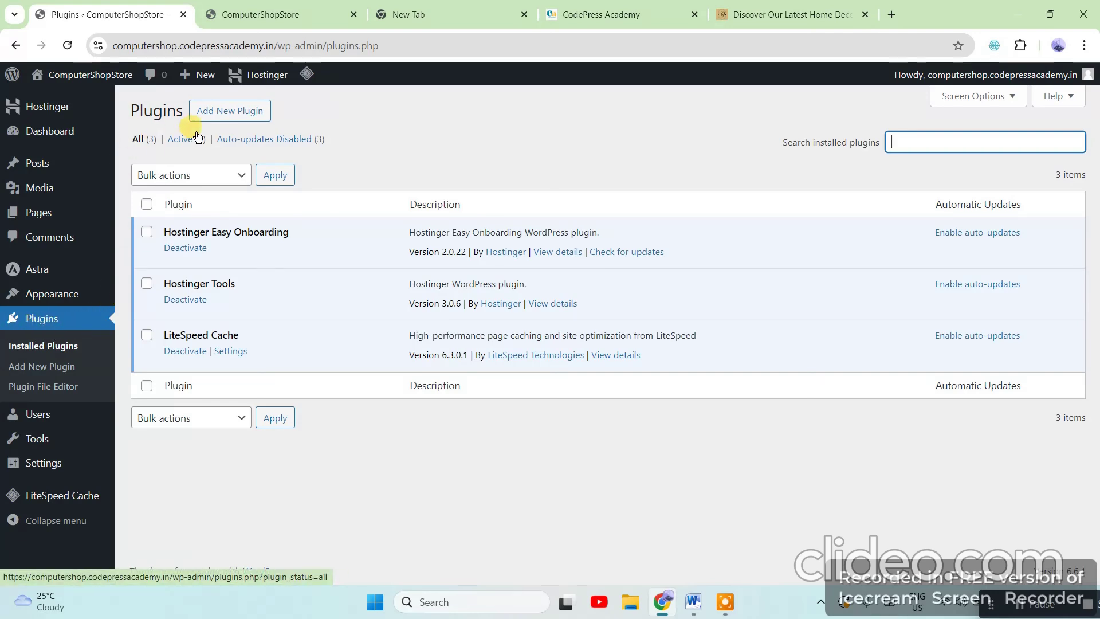
{"action": "left_click", "coordinate": [238, 111]}
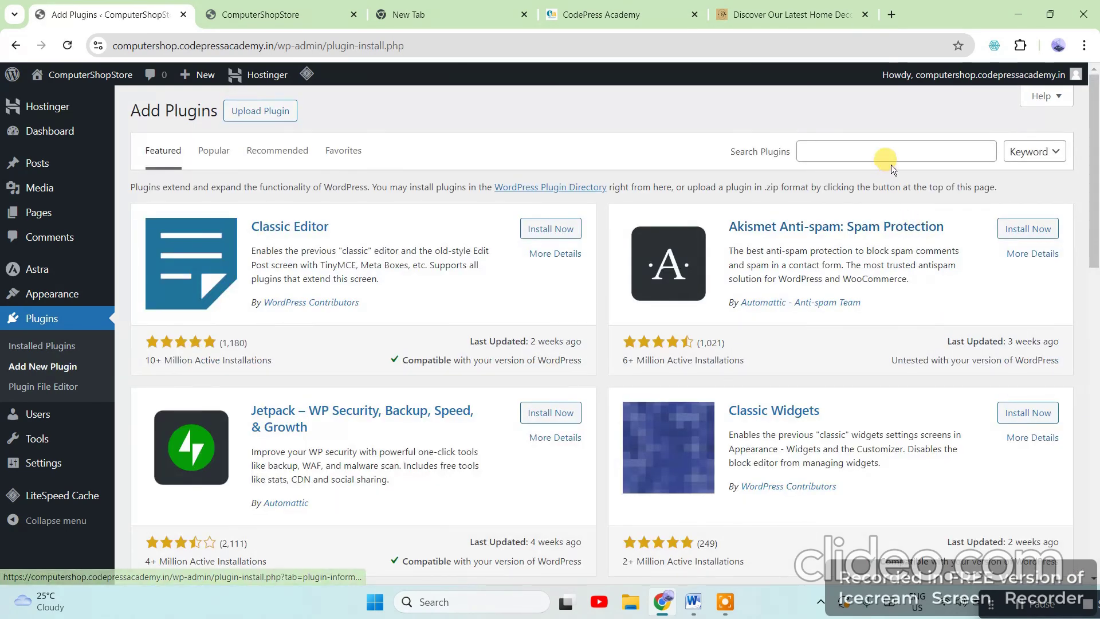
Search the plugin directory for 'woocommerce' and install WooCommerce by Automattic
{"action": "left_click", "coordinate": [861, 150]}
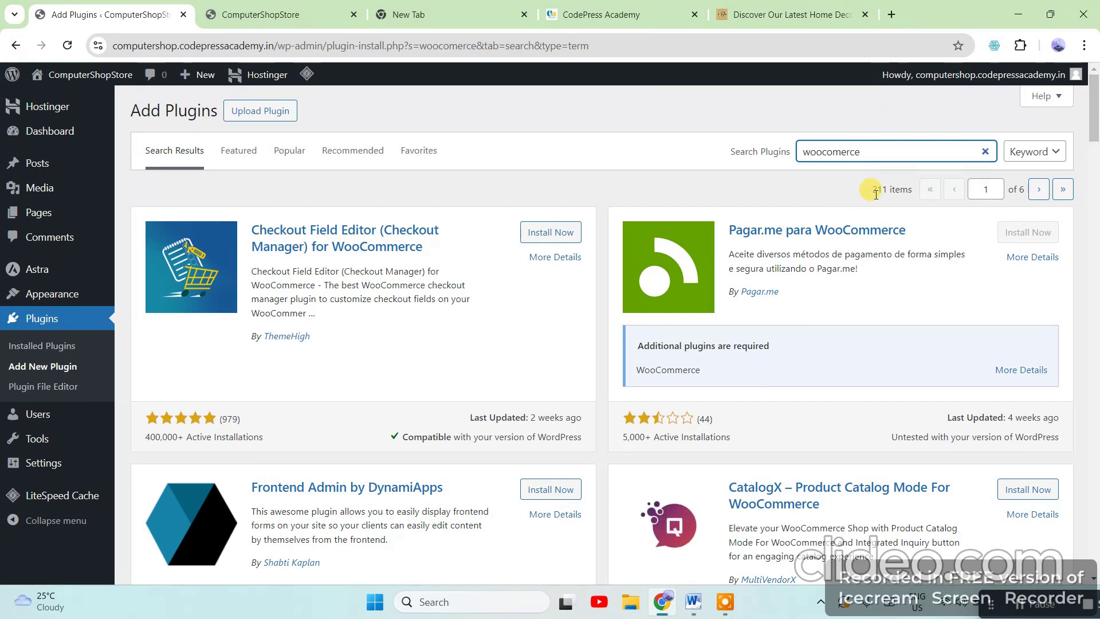
{"action": "scroll", "coordinate": [879, 342], "scroll_direction": "down", "scroll_amount": 5}
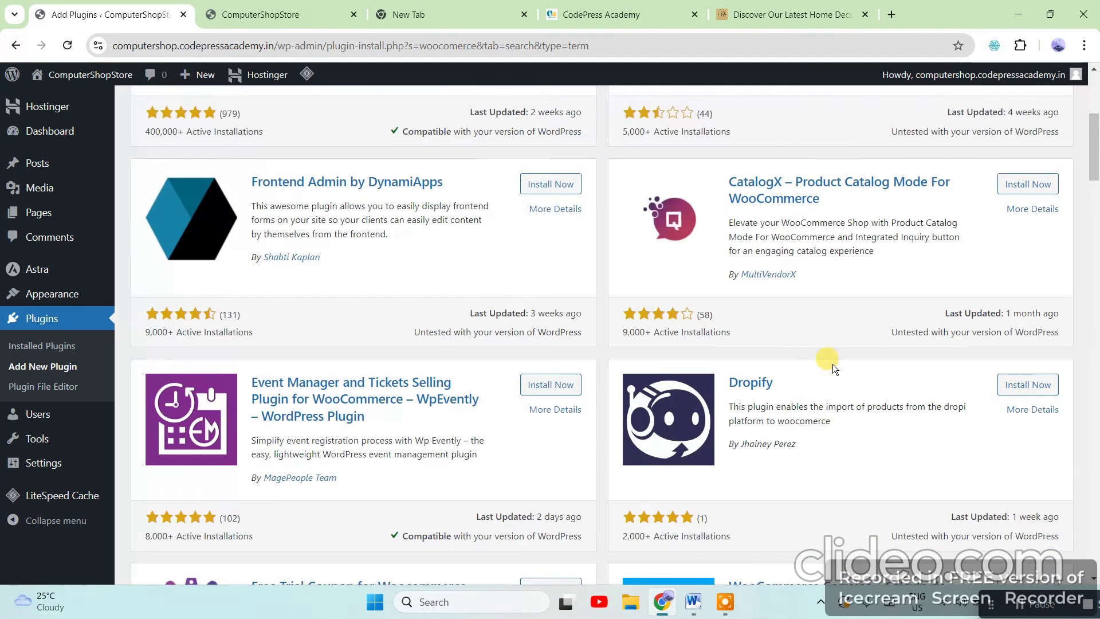
{"action": "scroll", "coordinate": [833, 363], "scroll_direction": "down", "scroll_amount": 13}
{"action": "scroll", "coordinate": [786, 379], "scroll_direction": "up", "scroll_amount": 19}
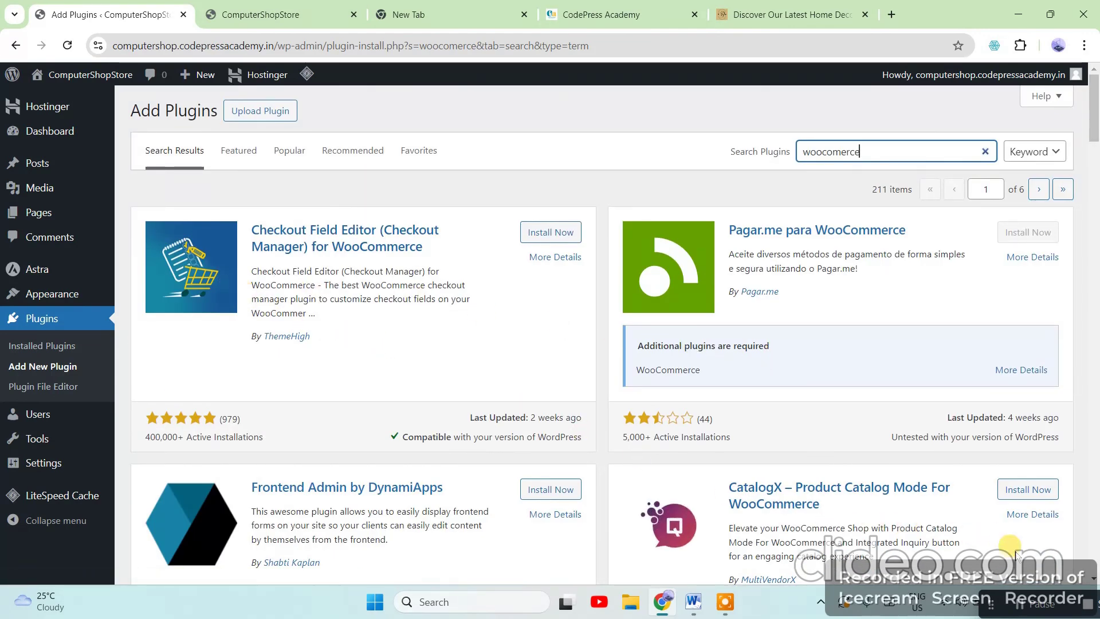
{"action": "left_click", "coordinate": [1017, 606]}
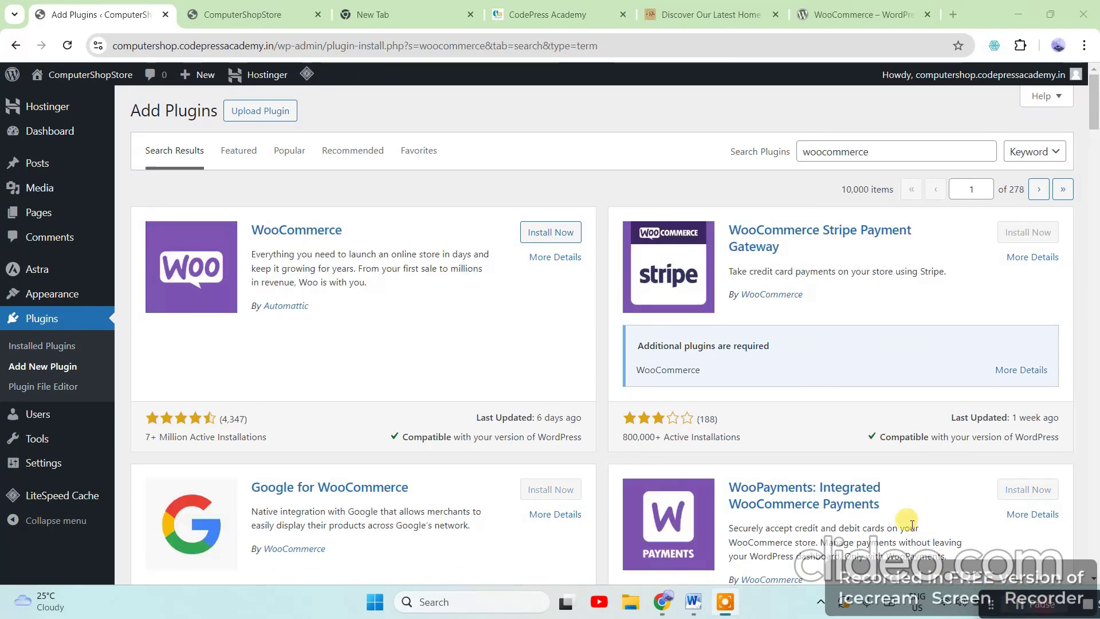
{"action": "left_click_drag", "start_coordinate": [898, 152], "coordinate": [768, 156]}
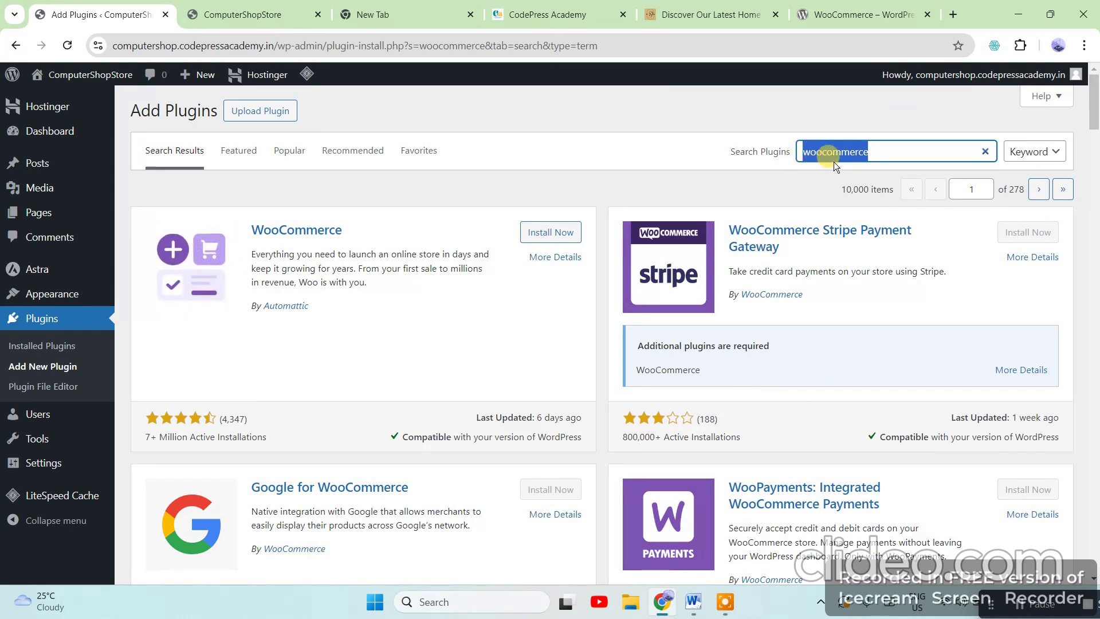
{"action": "left_click", "coordinate": [349, 224]}
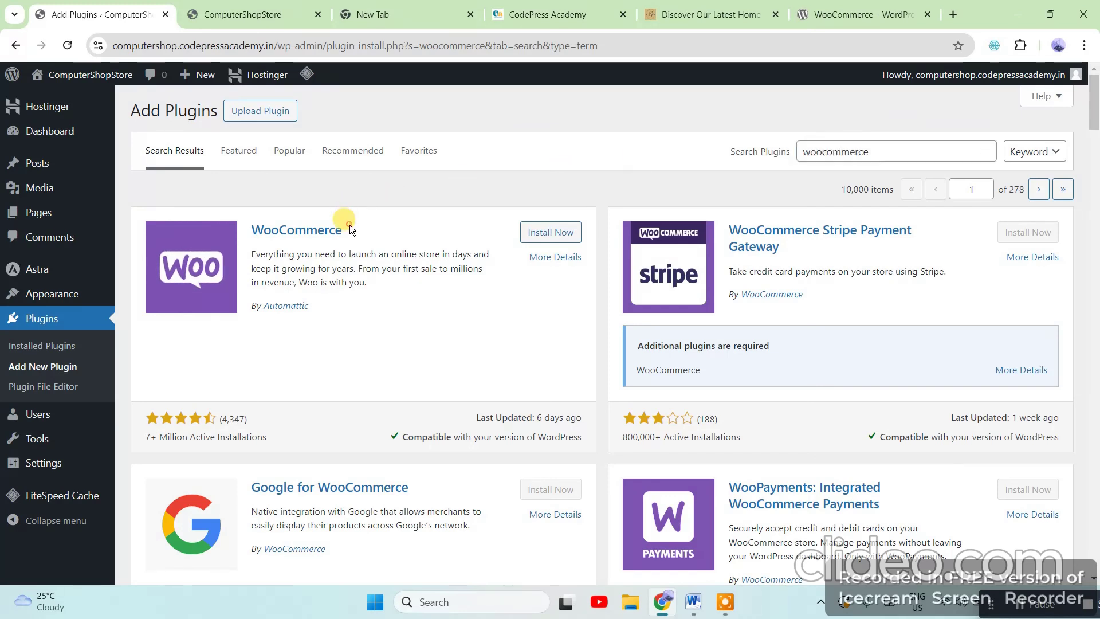
{"action": "left_click", "coordinate": [564, 243]}
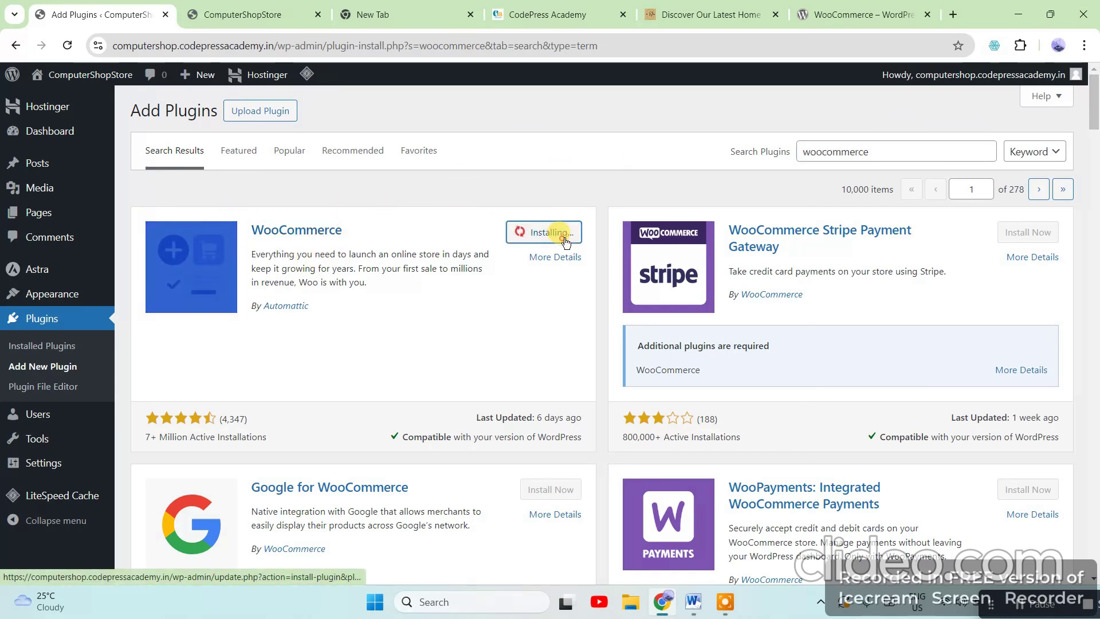
Switch to the Word tutorial and highlight UpdraftPlus on the backup plugin line
{"action": "left_click", "coordinate": [694, 601]}
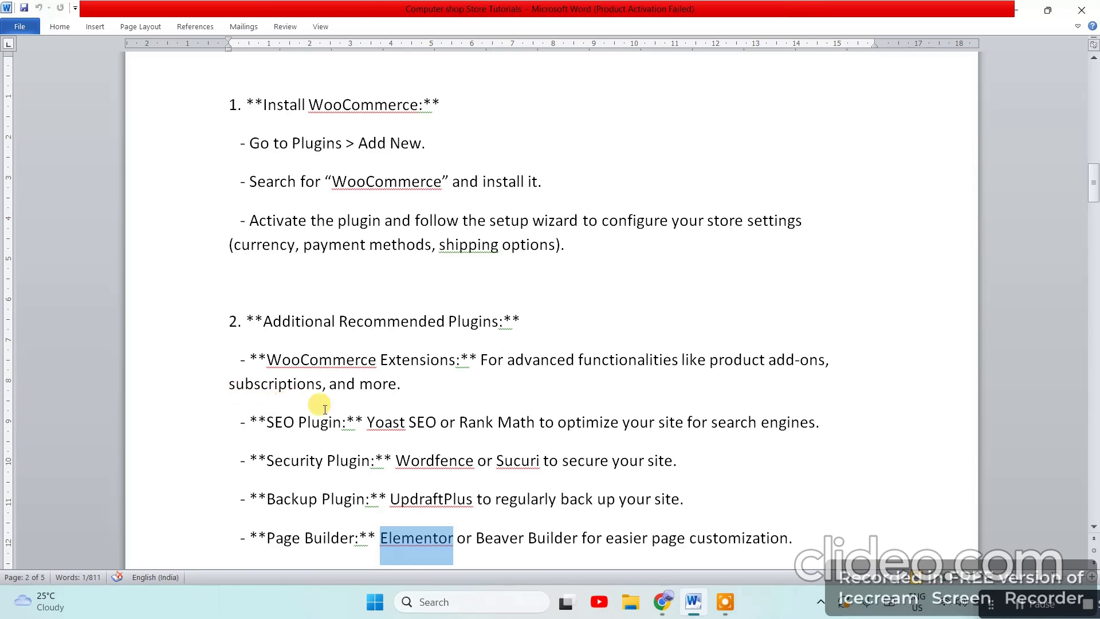
{"action": "scroll", "coordinate": [441, 430], "scroll_direction": "down", "scroll_amount": 2}
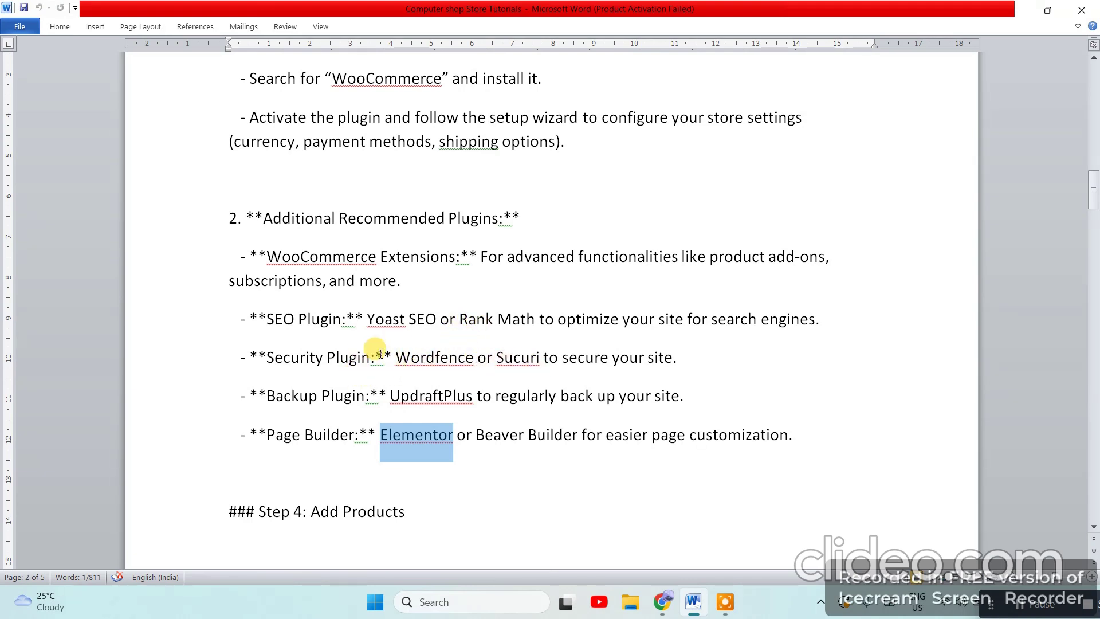
{"action": "left_click_drag", "start_coordinate": [389, 396], "coordinate": [461, 396]}
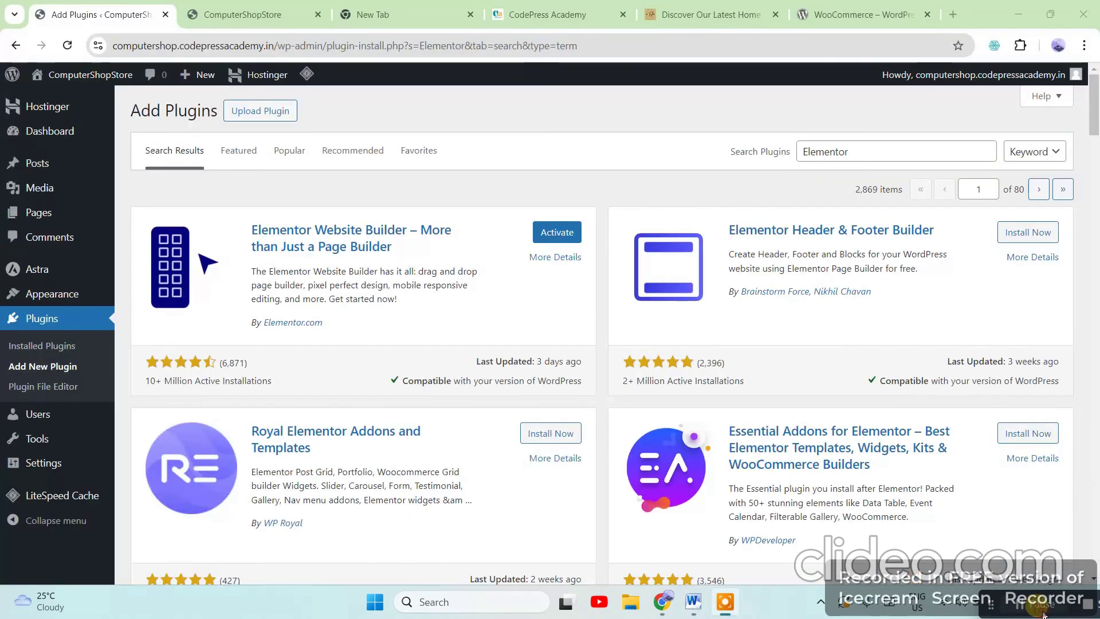
Glance at the Word notes, return to Chrome, and open Installed Plugins
{"action": "left_click", "coordinate": [693, 603]}
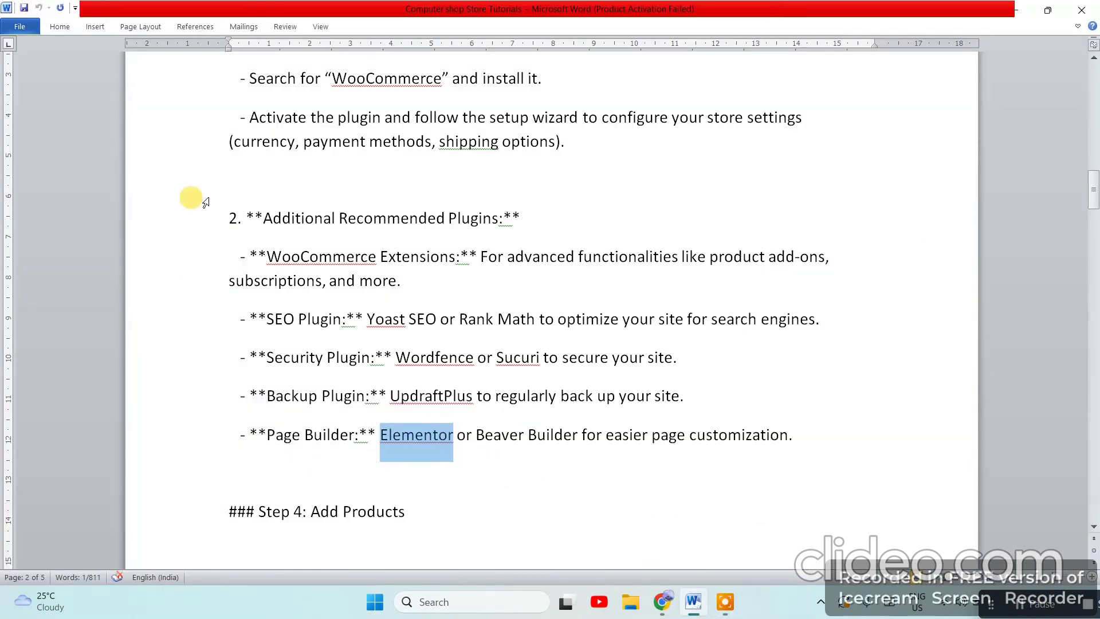
{"action": "left_click", "coordinate": [662, 602]}
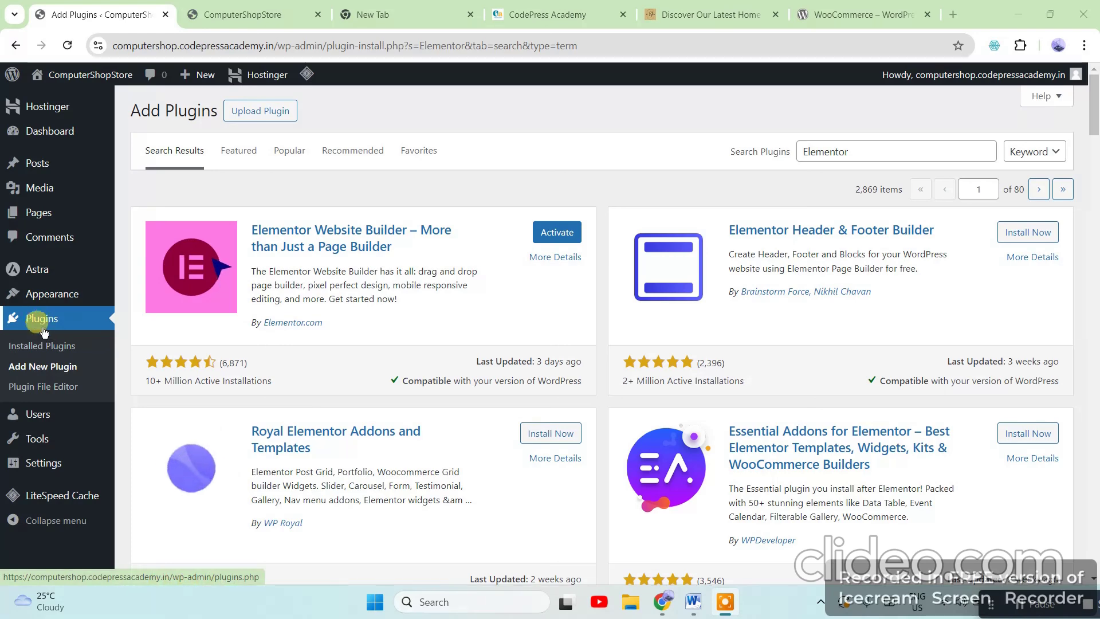
{"action": "left_click", "coordinate": [50, 347]}
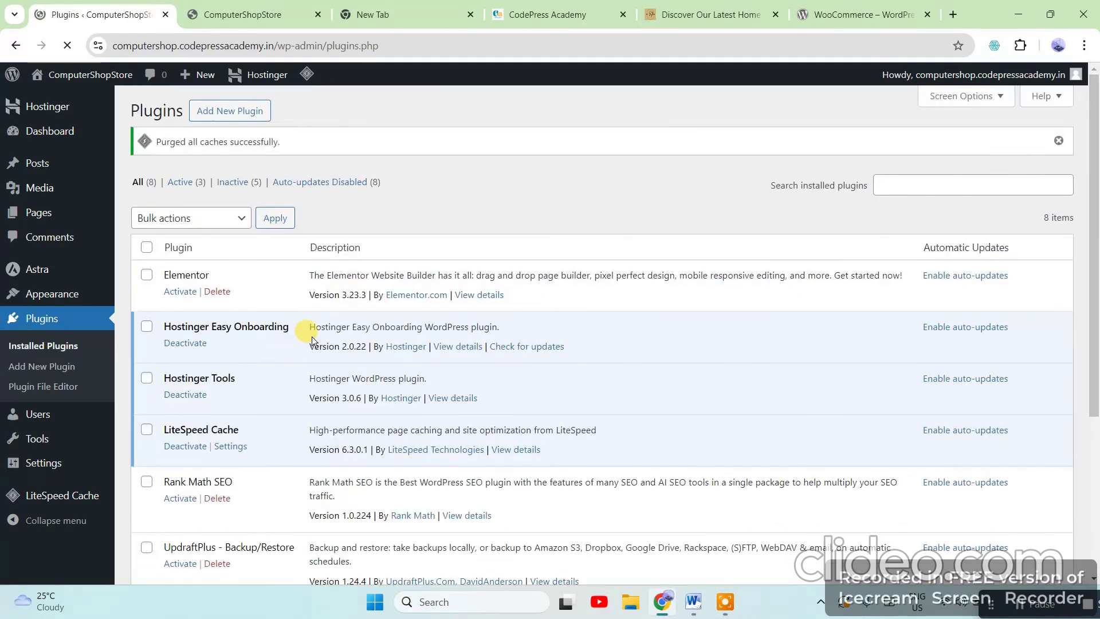
Tick Hostinger Tools and Hostinger Easy Onboarding and apply the bulk Deactivate action
{"action": "scroll", "coordinate": [315, 343], "scroll_direction": "down", "scroll_amount": 2}
{"action": "scroll", "coordinate": [318, 354], "scroll_direction": "down", "scroll_amount": 2}
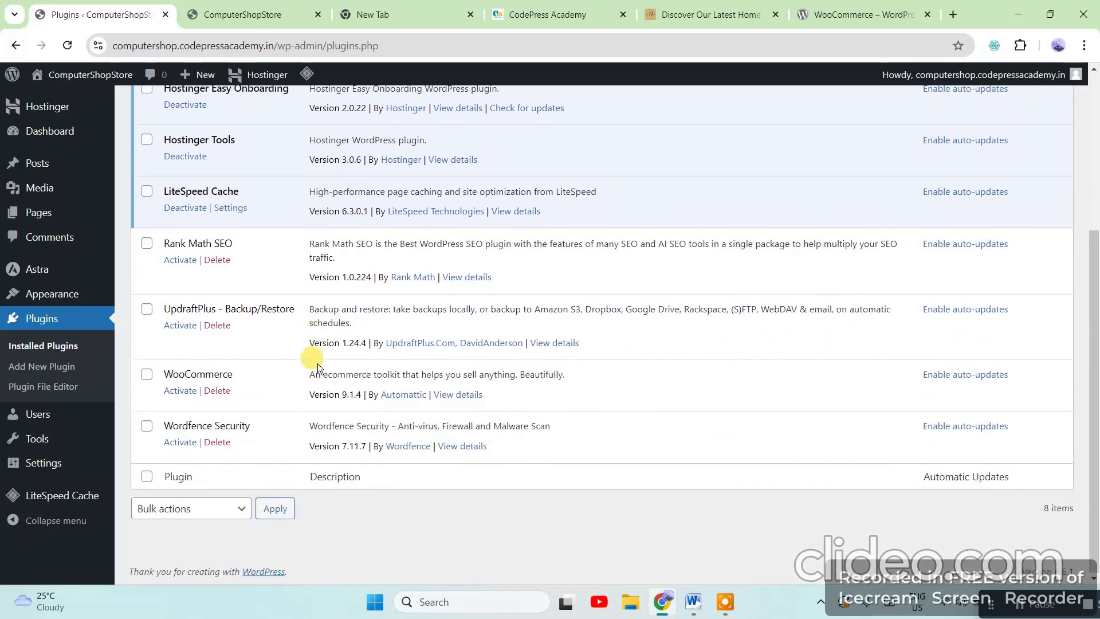
{"action": "scroll", "coordinate": [332, 441], "scroll_direction": "up", "scroll_amount": 4}
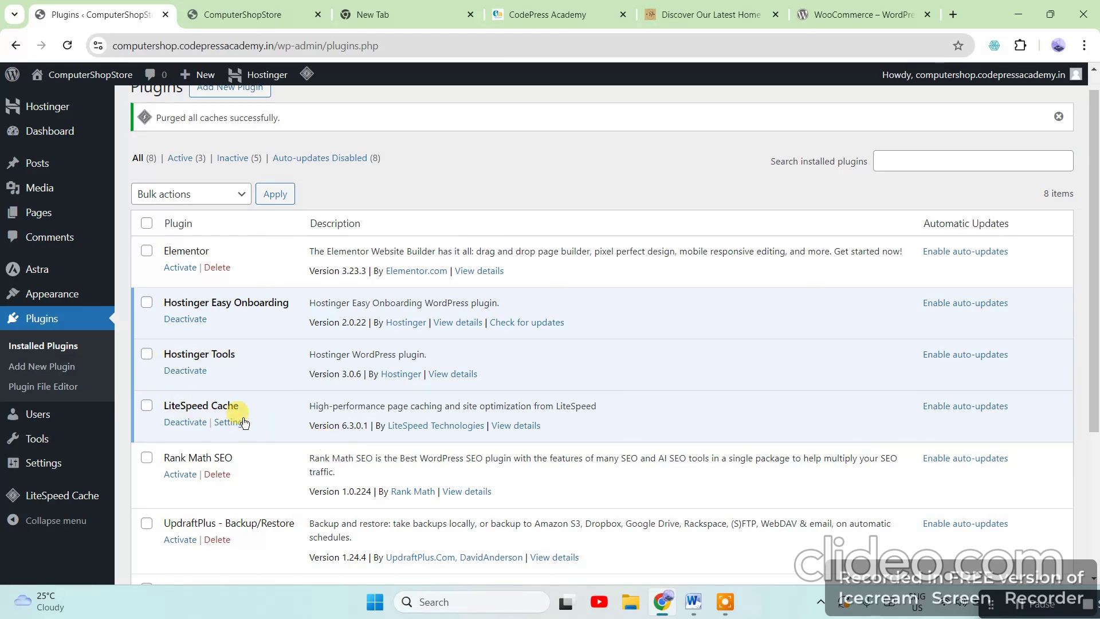
{"action": "left_click", "coordinate": [146, 354]}
{"action": "scroll", "coordinate": [386, 385], "scroll_direction": "down", "scroll_amount": 4}
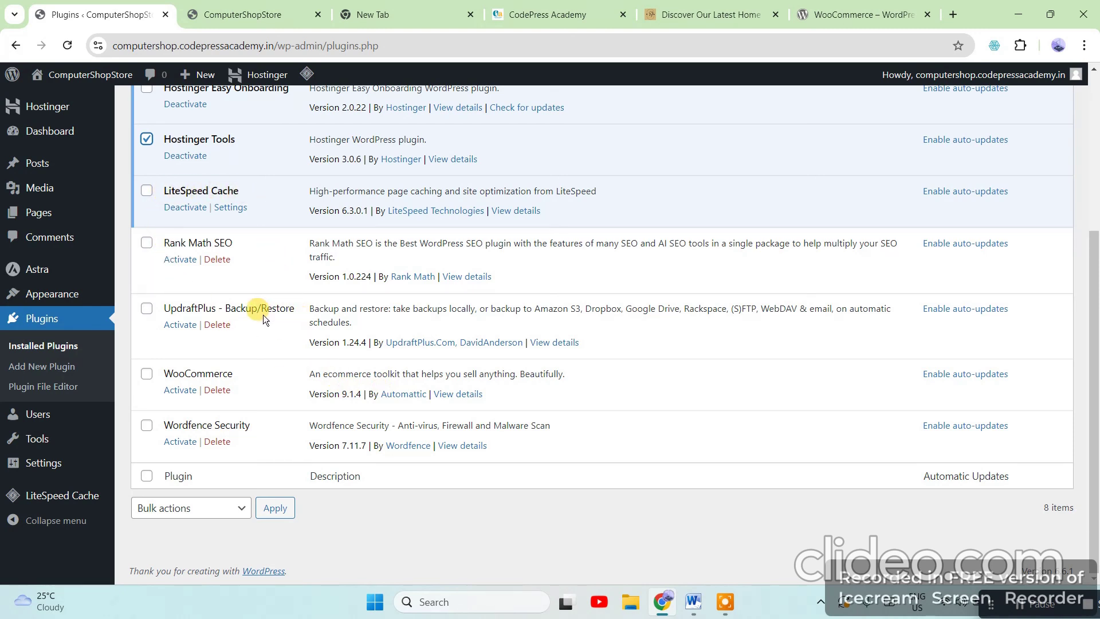
{"action": "scroll", "coordinate": [297, 389], "scroll_direction": "up", "scroll_amount": 1}
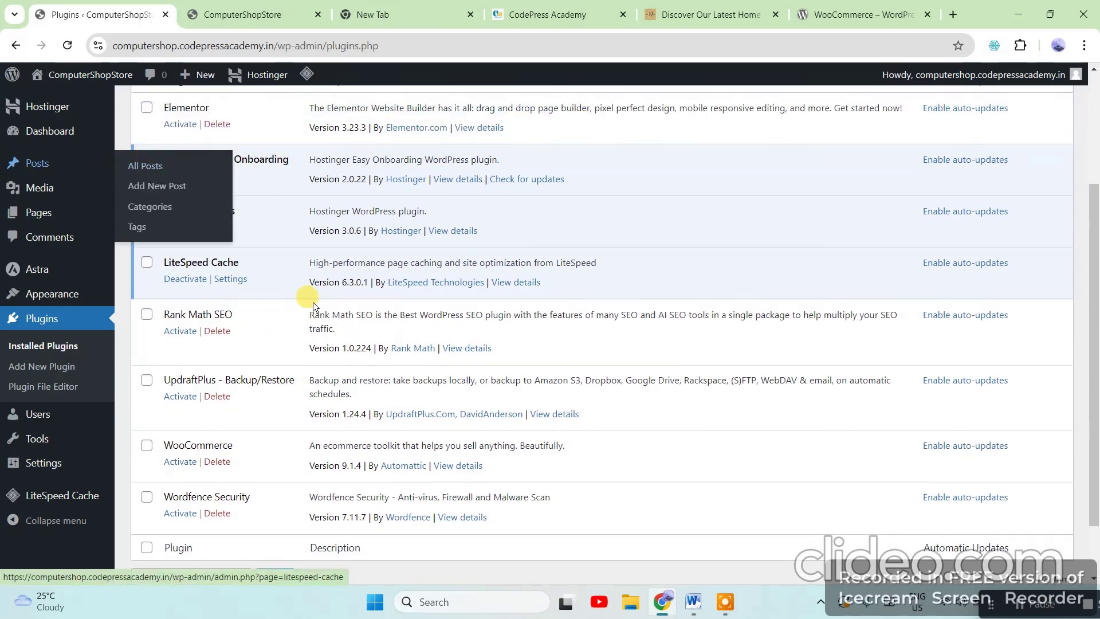
{"action": "left_click", "coordinate": [148, 160]}
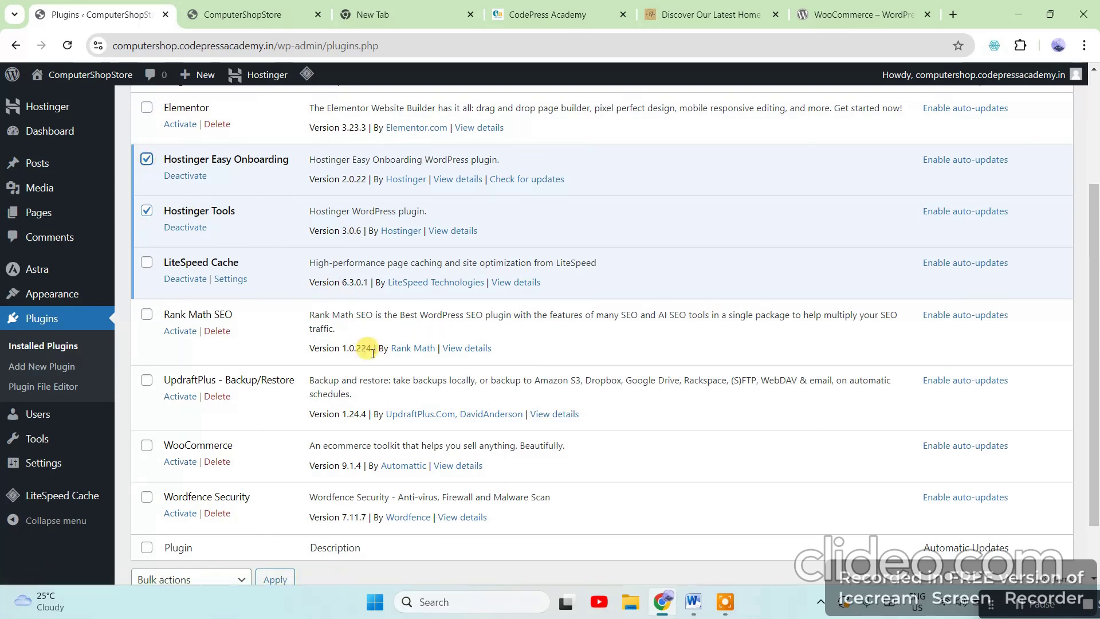
{"action": "scroll", "coordinate": [367, 347], "scroll_direction": "up", "scroll_amount": 1}
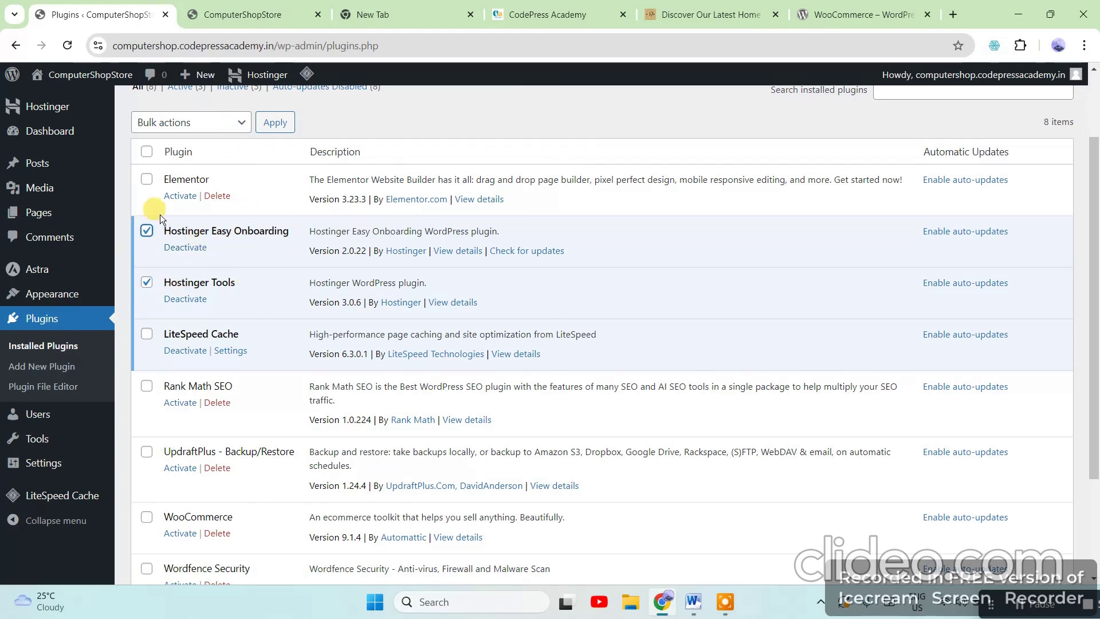
{"action": "left_click", "coordinate": [237, 119]}
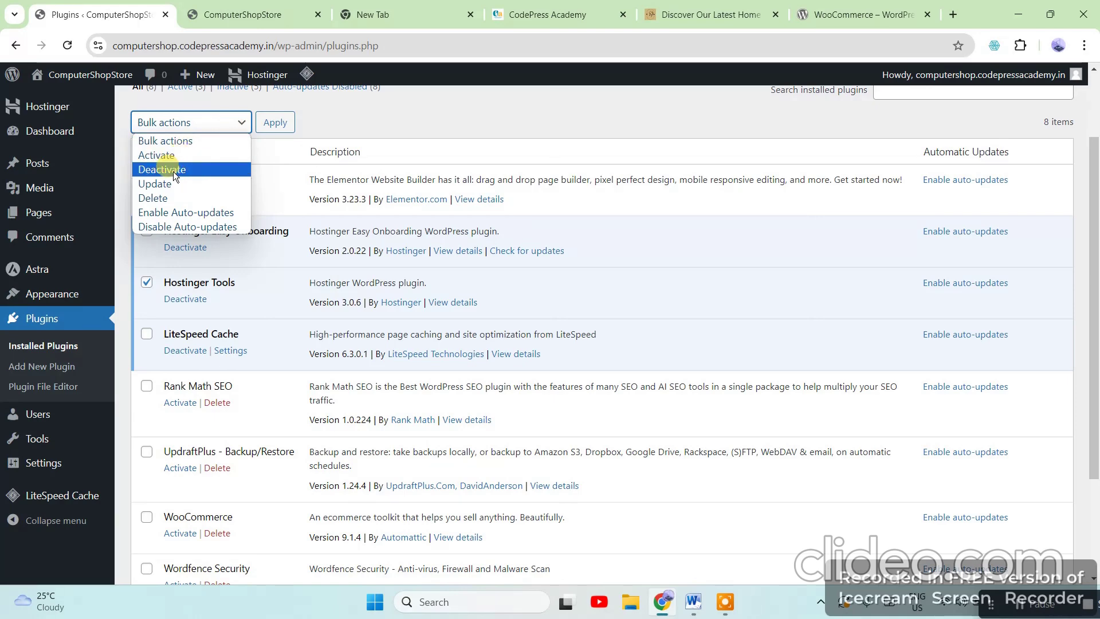
{"action": "left_click", "coordinate": [173, 171]}
{"action": "left_click", "coordinate": [269, 131]}
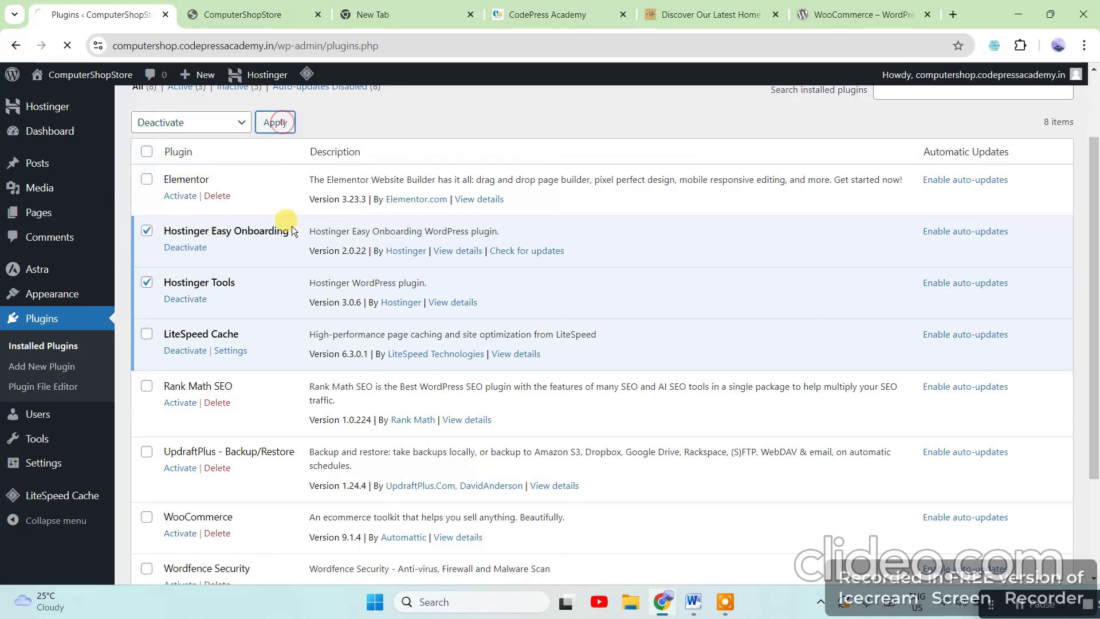
Bulk-delete Hostinger Tools and Hostinger Easy Onboarding and confirm, leaving six plugins
{"action": "scroll", "coordinate": [297, 281], "scroll_direction": "down", "scroll_amount": 3}
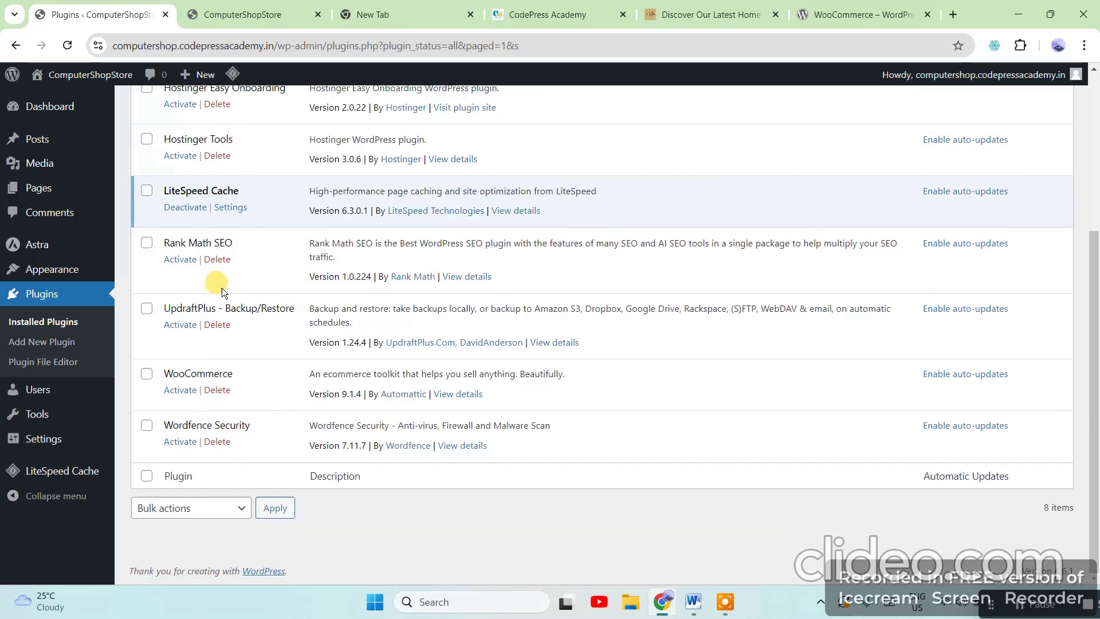
{"action": "scroll", "coordinate": [223, 283], "scroll_direction": "up", "scroll_amount": 3}
{"action": "left_click", "coordinate": [147, 282]}
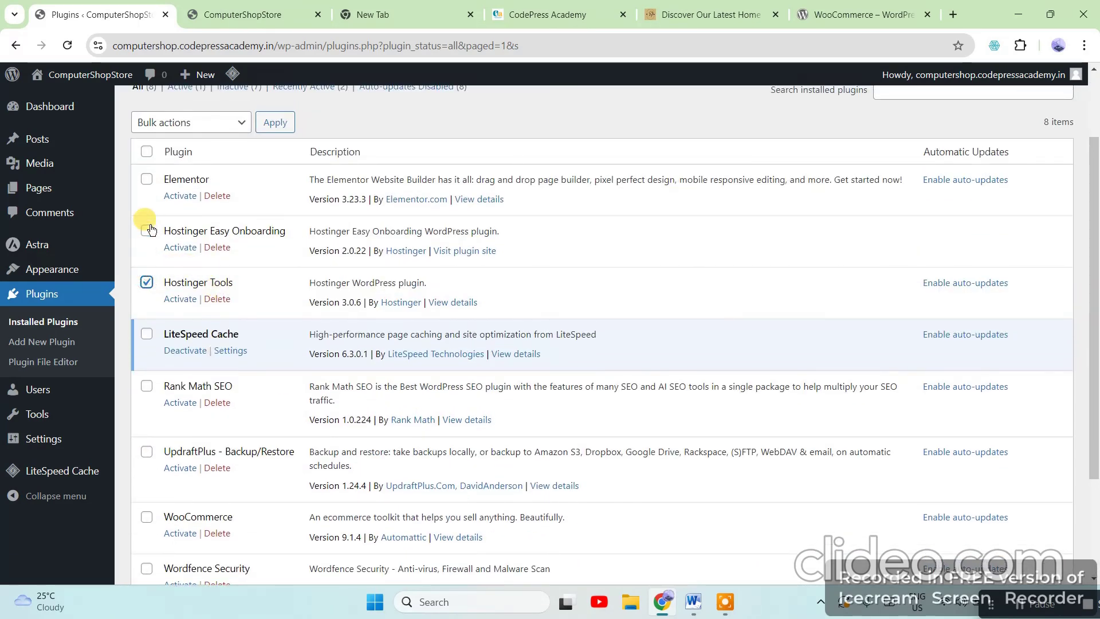
{"action": "left_click", "coordinate": [146, 231]}
{"action": "left_click", "coordinate": [228, 122]}
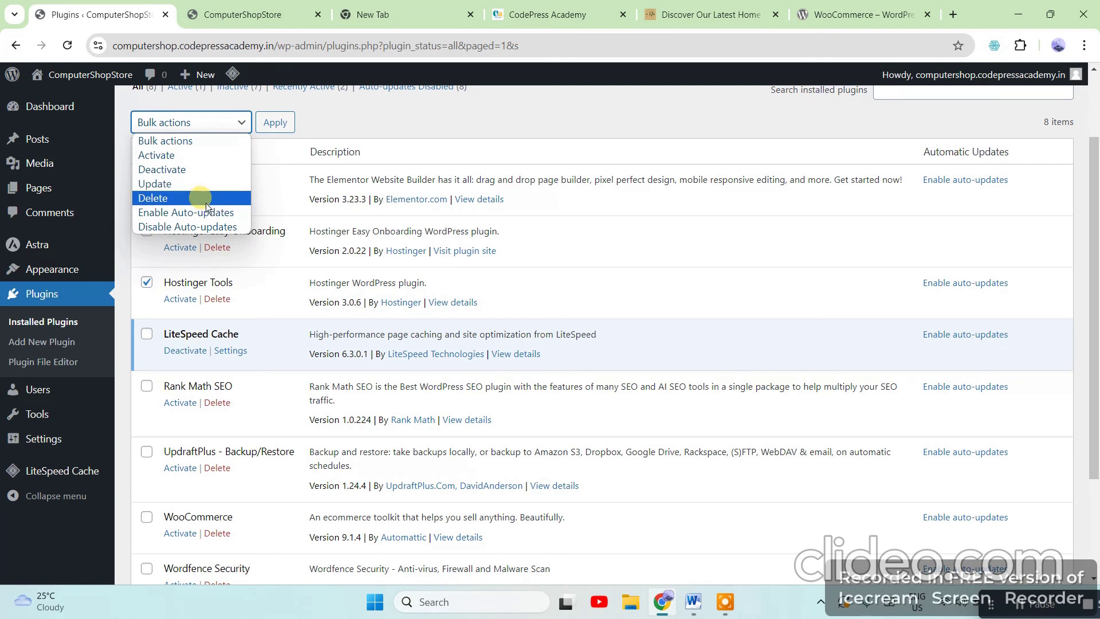
{"action": "left_click", "coordinate": [170, 198]}
{"action": "left_click", "coordinate": [277, 121]}
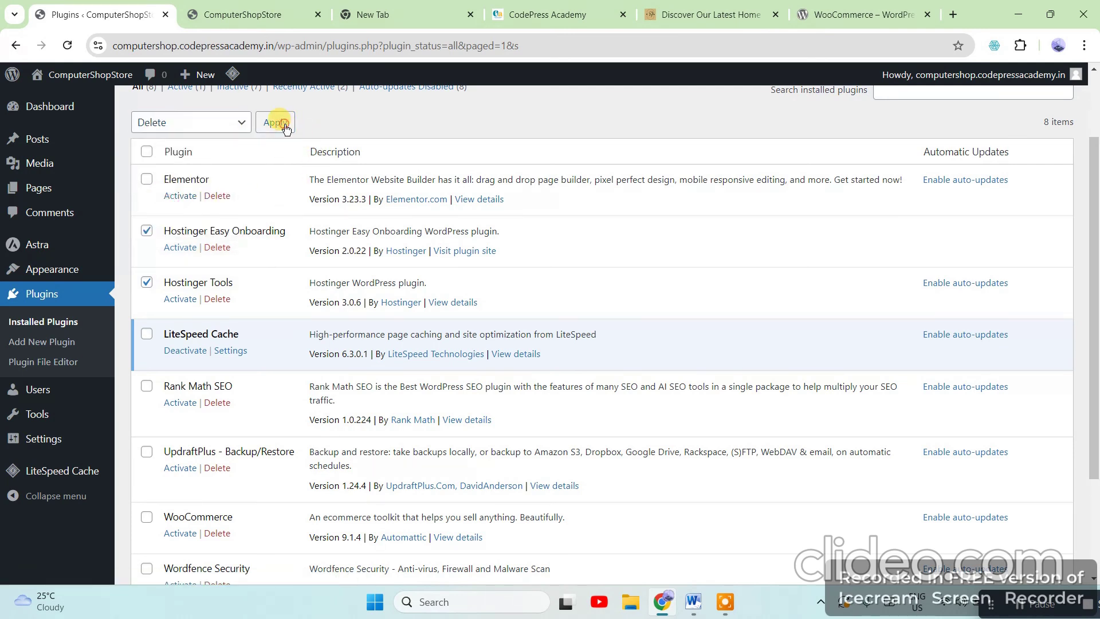
{"action": "left_click", "coordinate": [614, 151]}
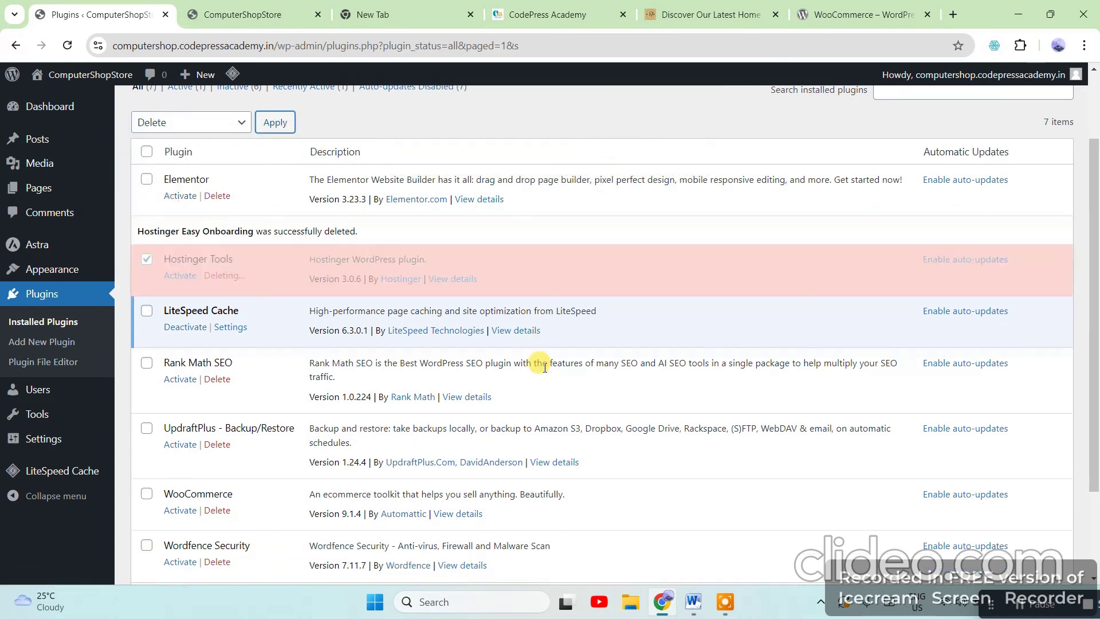
{"action": "scroll", "coordinate": [266, 342], "scroll_direction": "down", "scroll_amount": 1}
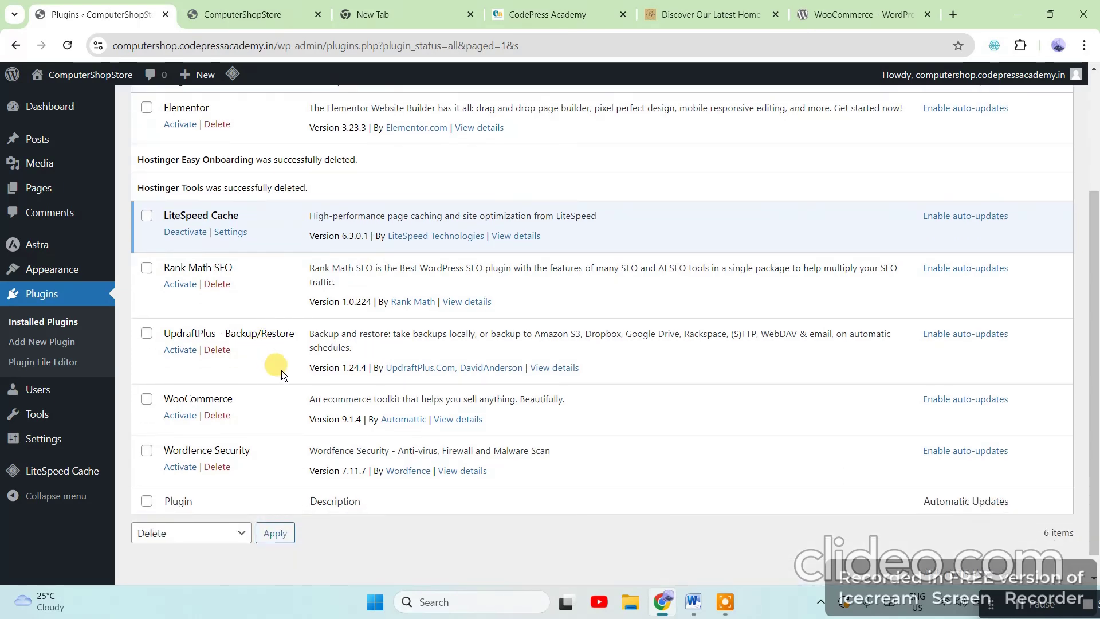
{"action": "scroll", "coordinate": [307, 435], "scroll_direction": "up", "scroll_amount": 2}
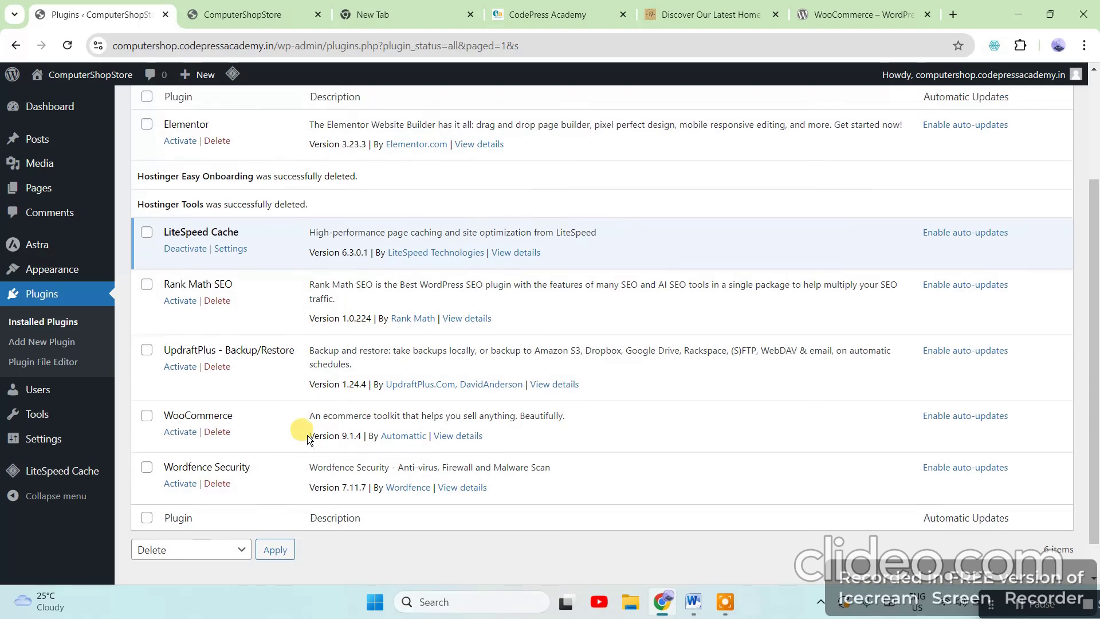
{"action": "scroll", "coordinate": [271, 374], "scroll_direction": "down", "scroll_amount": 1}
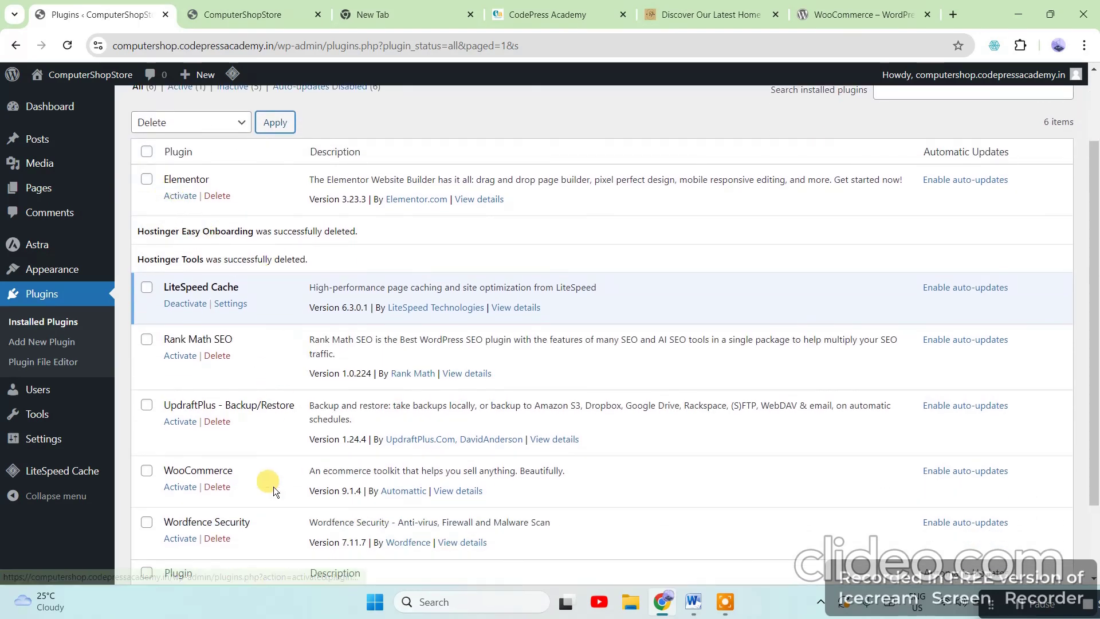
{"action": "scroll", "coordinate": [257, 482], "scroll_direction": "down", "scroll_amount": 1}
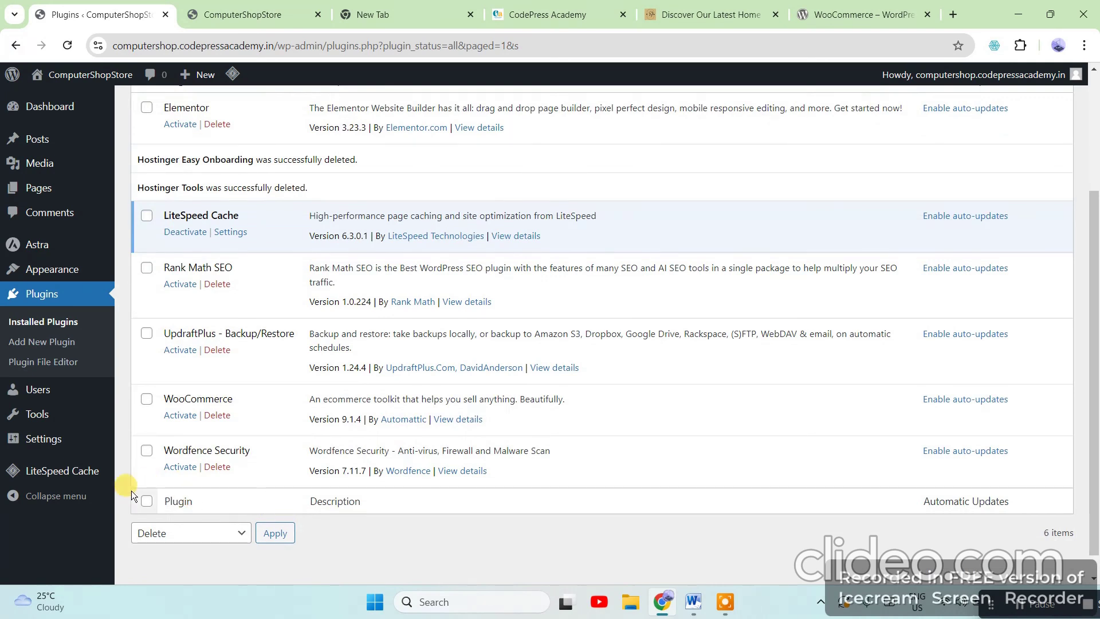
Select Wordfence, WooCommerce, UpdraftPlus, Rank Math SEO and Elementor and bulk-activate them
{"action": "left_click", "coordinate": [145, 450]}
{"action": "left_click", "coordinate": [147, 399]}
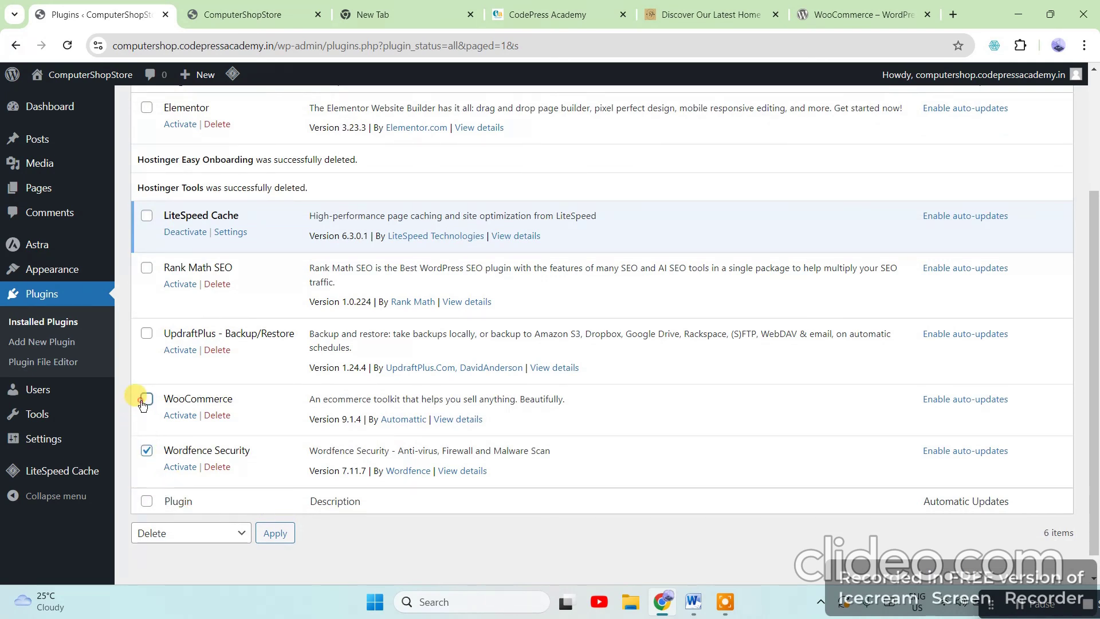
{"action": "left_click", "coordinate": [147, 334]}
{"action": "left_click", "coordinate": [146, 268]}
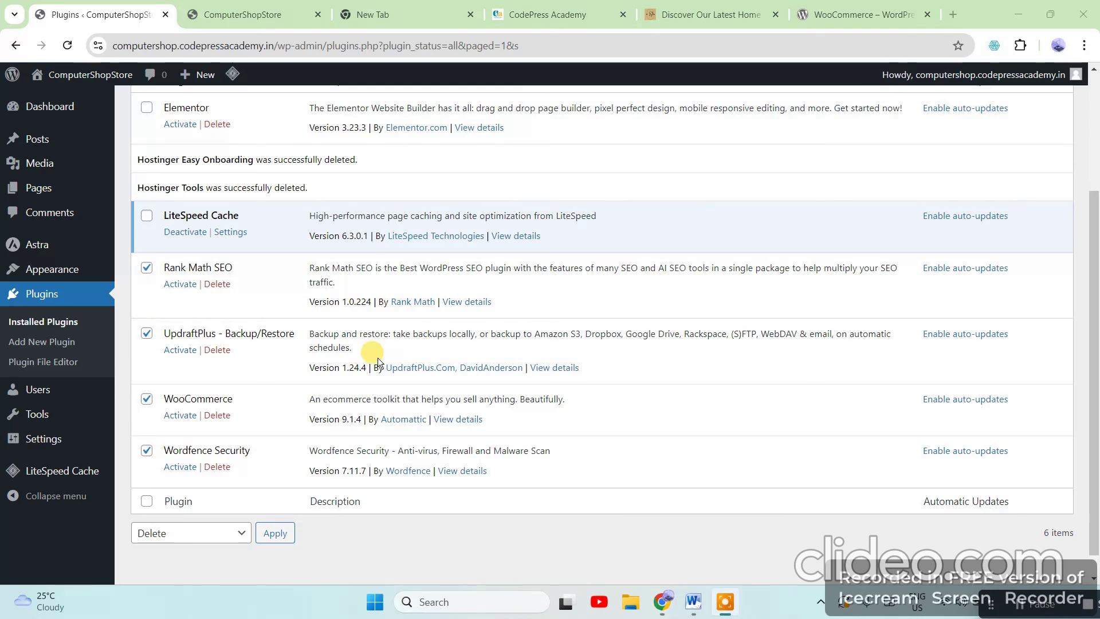
{"action": "scroll", "coordinate": [287, 343], "scroll_direction": "up", "scroll_amount": 2}
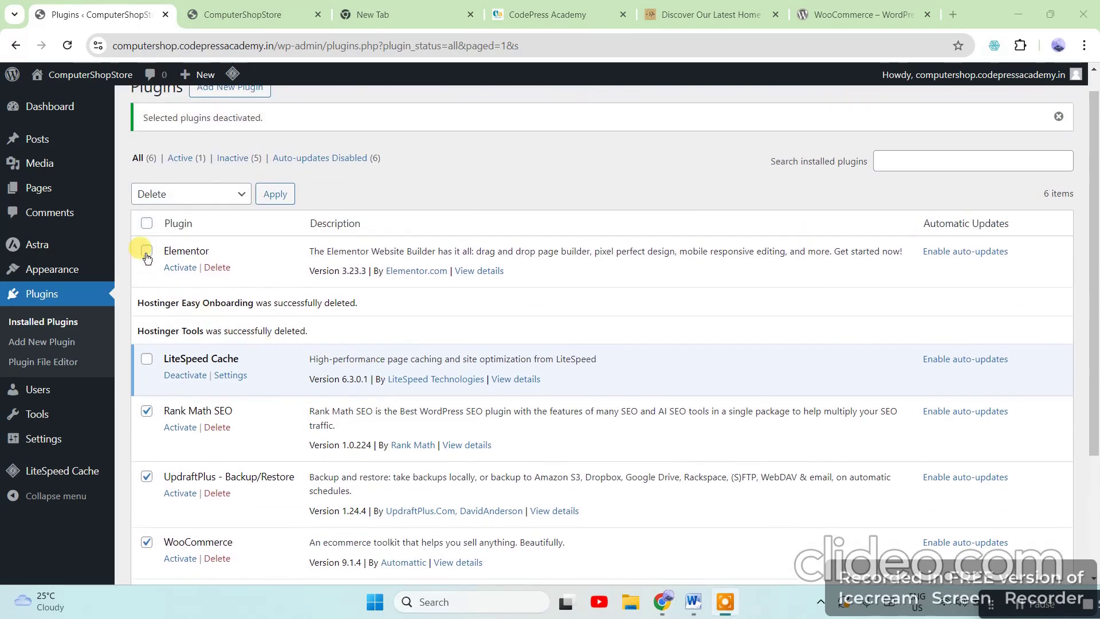
{"action": "left_click", "coordinate": [147, 254]}
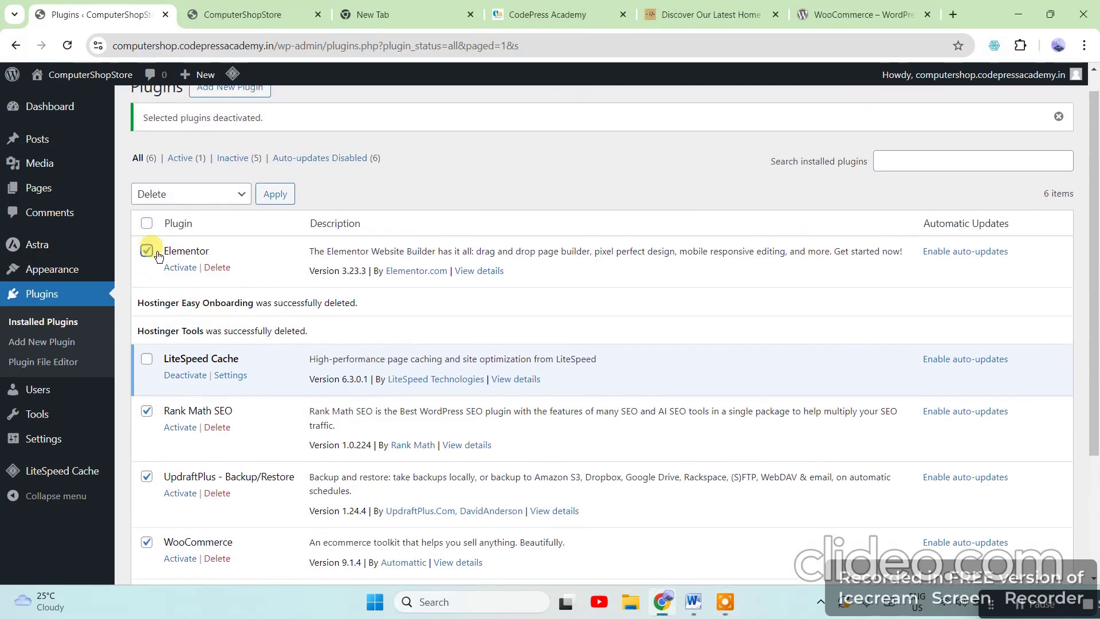
{"action": "scroll", "coordinate": [350, 422], "scroll_direction": "down", "scroll_amount": 3}
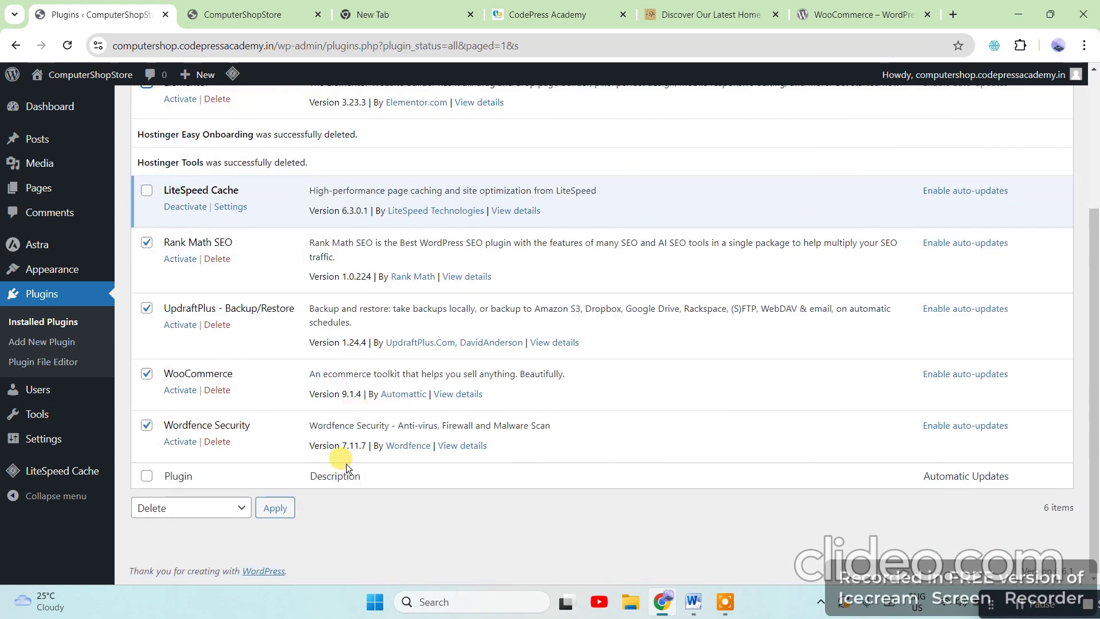
{"action": "scroll", "coordinate": [346, 463], "scroll_direction": "up", "scroll_amount": 3}
{"action": "left_click", "coordinate": [241, 221]}
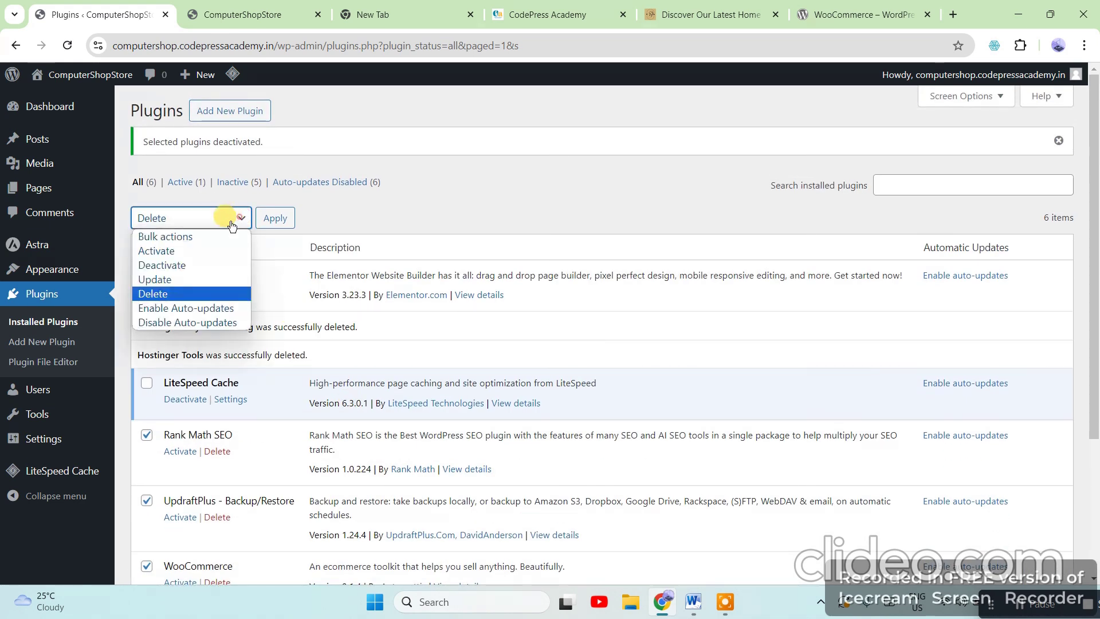
{"action": "left_click", "coordinate": [170, 250]}
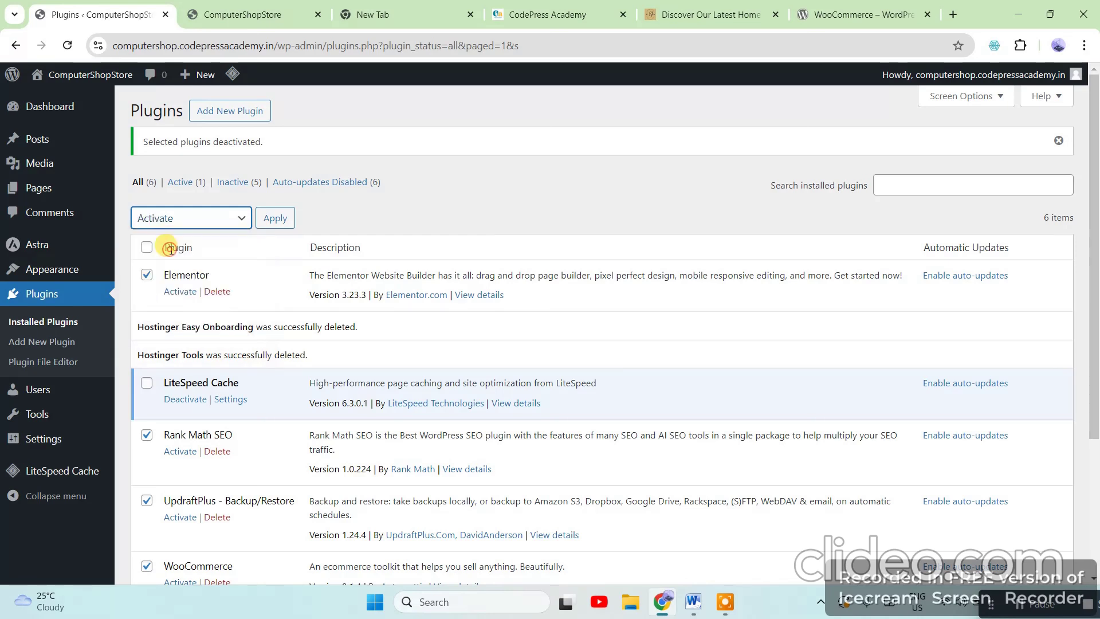
{"action": "left_click", "coordinate": [275, 217]}
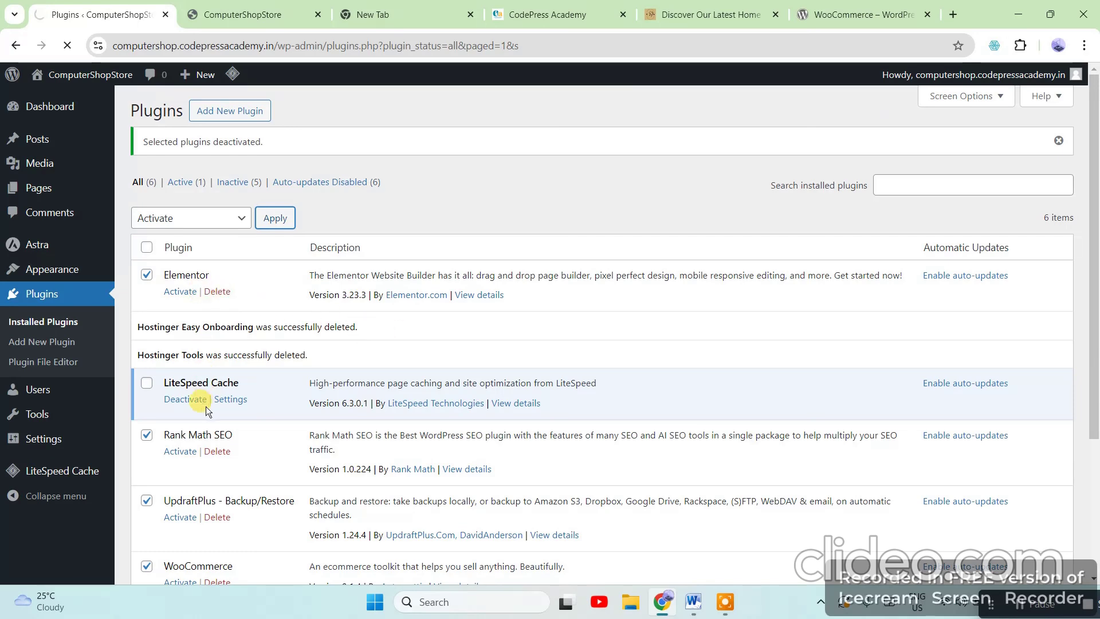
{"action": "scroll", "coordinate": [581, 362], "scroll_direction": "down", "scroll_amount": 3}
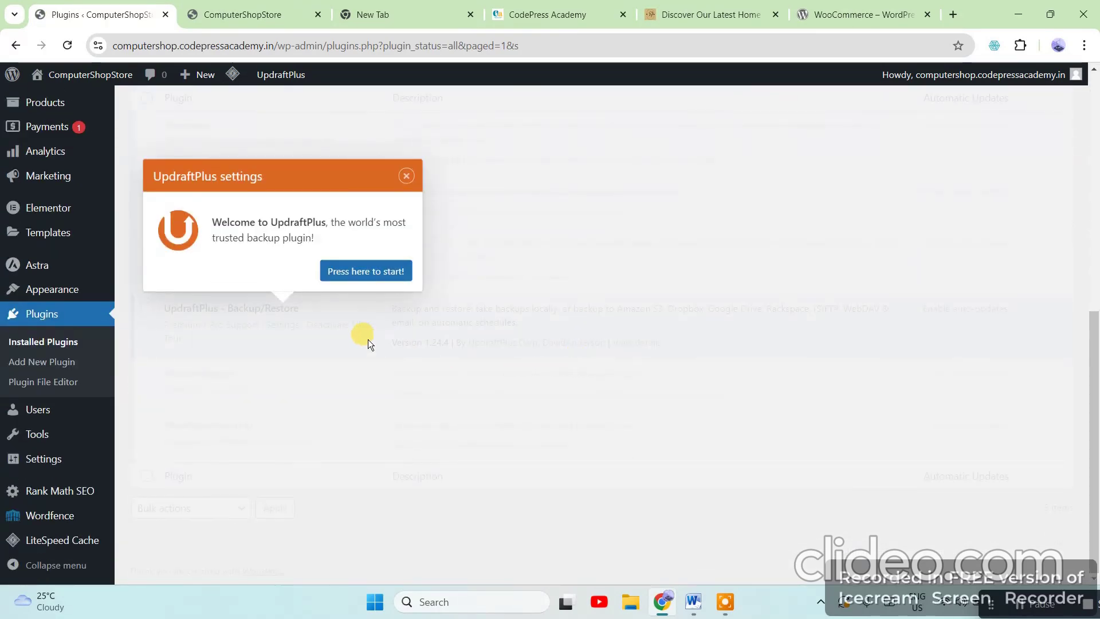
{"action": "left_click", "coordinate": [406, 176]}
{"action": "scroll", "coordinate": [586, 343], "scroll_direction": "up", "scroll_amount": 3}
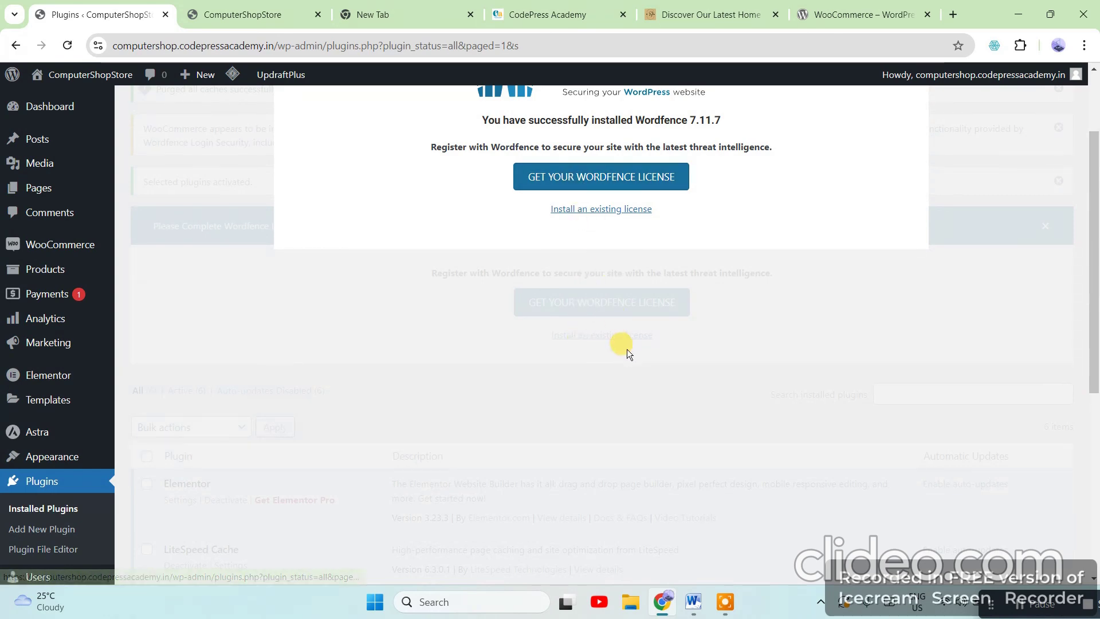
{"action": "scroll", "coordinate": [346, 353], "scroll_direction": "down", "scroll_amount": 3}
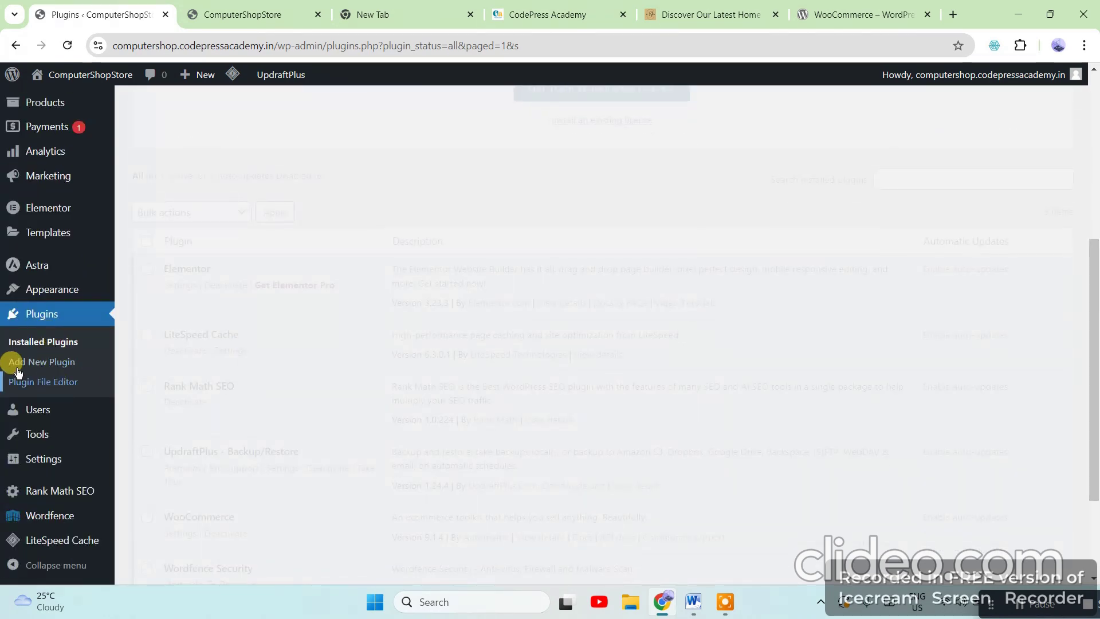
{"action": "scroll", "coordinate": [497, 228], "scroll_direction": "up", "scroll_amount": 2}
{"action": "scroll", "coordinate": [521, 203], "scroll_direction": "down", "scroll_amount": 3}
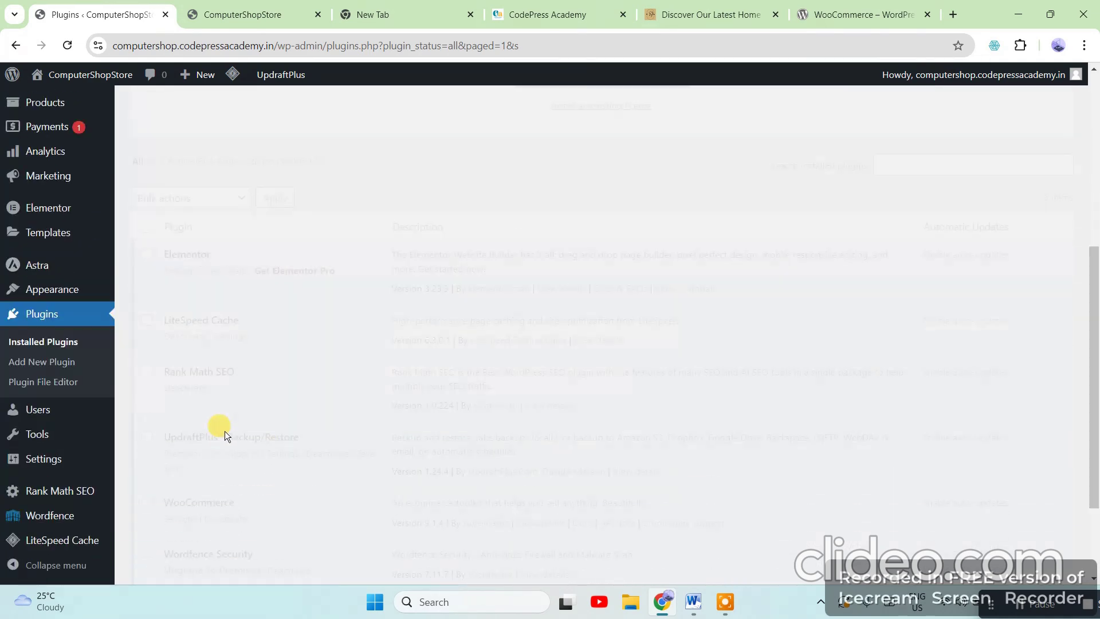
{"action": "left_click", "coordinate": [9, 341]}
{"action": "scroll", "coordinate": [541, 340], "scroll_direction": "down", "scroll_amount": 5}
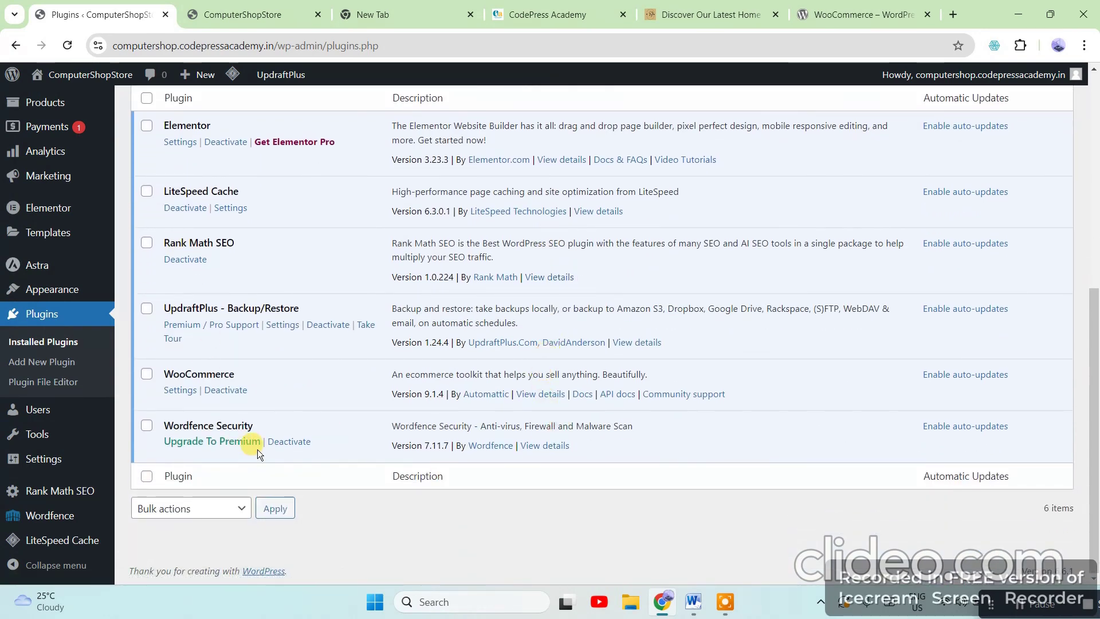
Go to Add New Plugin, choose Upload Plugin, and open the file chooser for a .zip
{"action": "scroll", "coordinate": [454, 351], "scroll_direction": "up", "scroll_amount": 1}
{"action": "scroll", "coordinate": [454, 352], "scroll_direction": "up", "scroll_amount": 2}
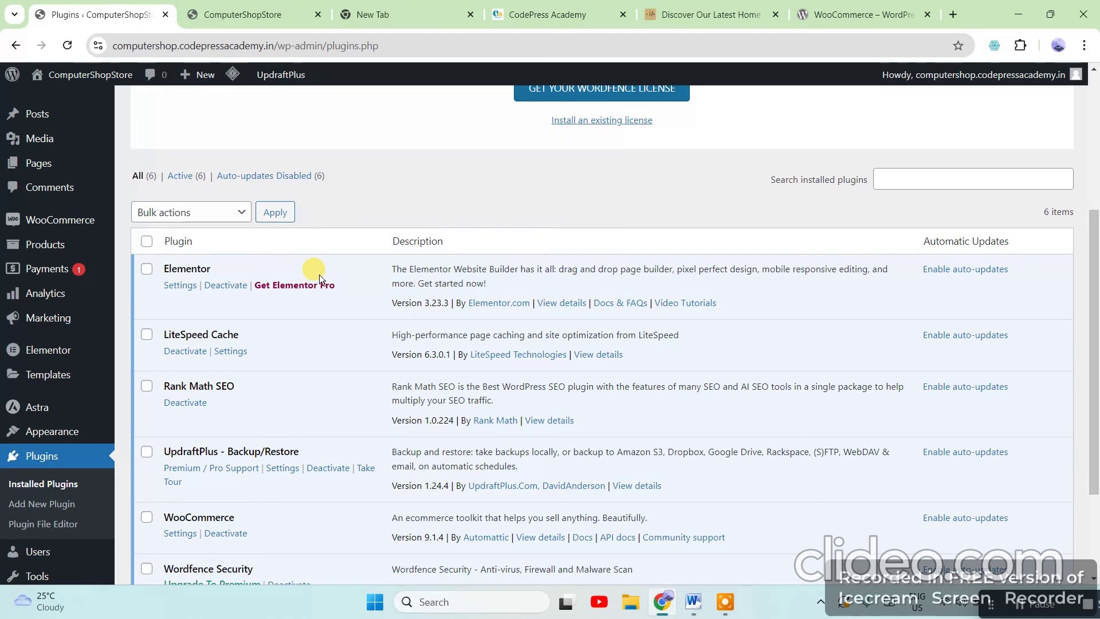
{"action": "scroll", "coordinate": [430, 380], "scroll_direction": "down", "scroll_amount": 1}
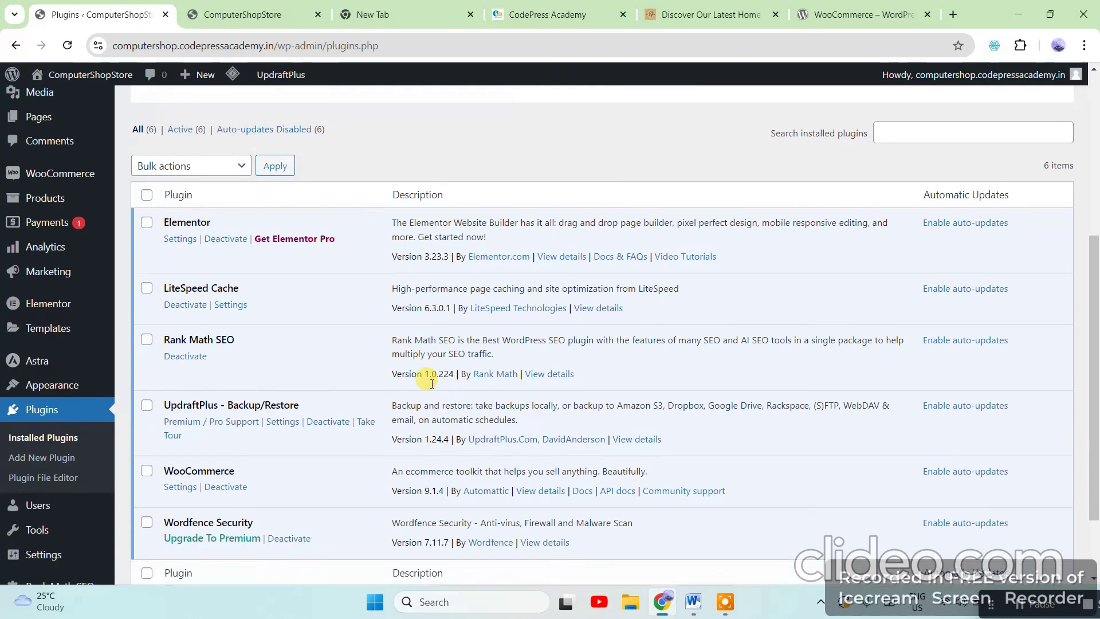
{"action": "scroll", "coordinate": [432, 383], "scroll_direction": "down", "scroll_amount": 1}
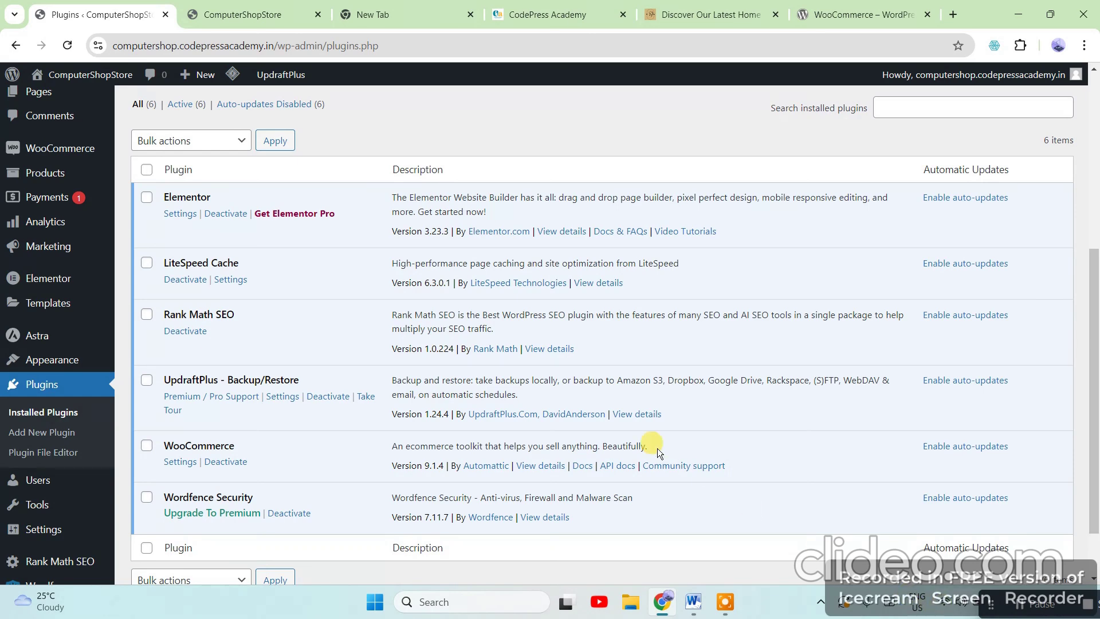
{"action": "scroll", "coordinate": [300, 418], "scroll_direction": "up", "scroll_amount": 3}
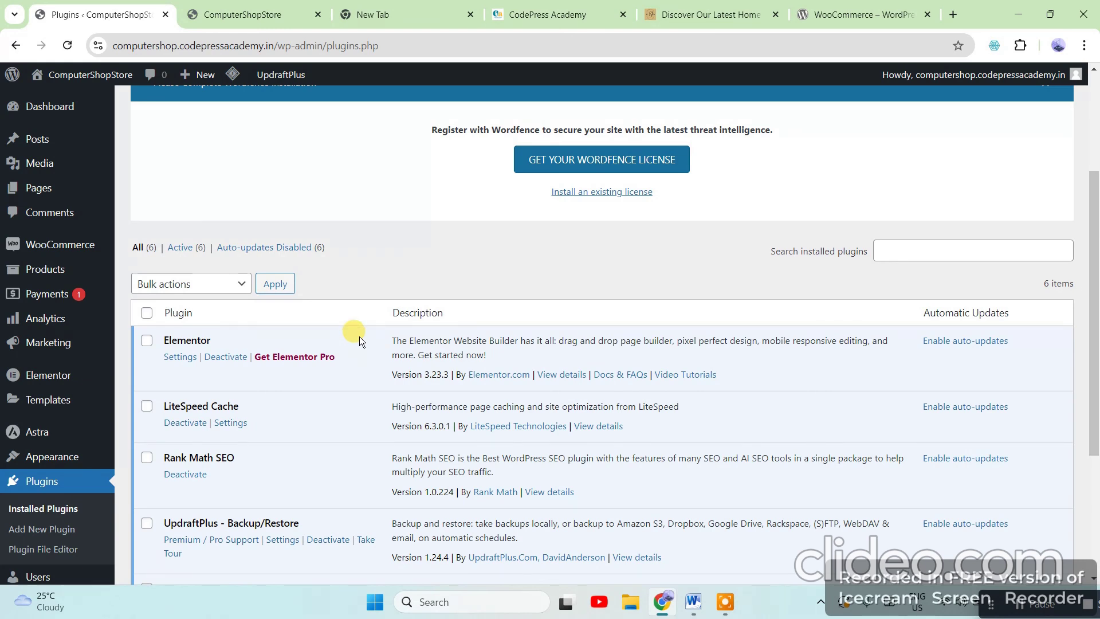
{"action": "scroll", "coordinate": [372, 491], "scroll_direction": "down", "scroll_amount": 2}
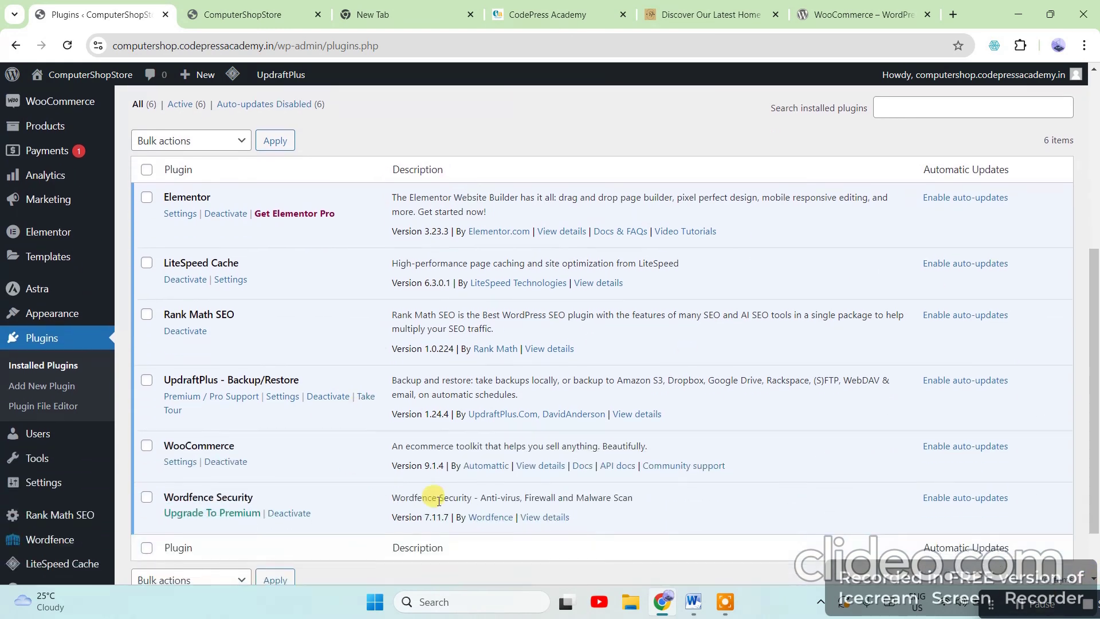
{"action": "scroll", "coordinate": [485, 423], "scroll_direction": "up", "scroll_amount": 1}
{"action": "scroll", "coordinate": [644, 424], "scroll_direction": "up", "scroll_amount": 2}
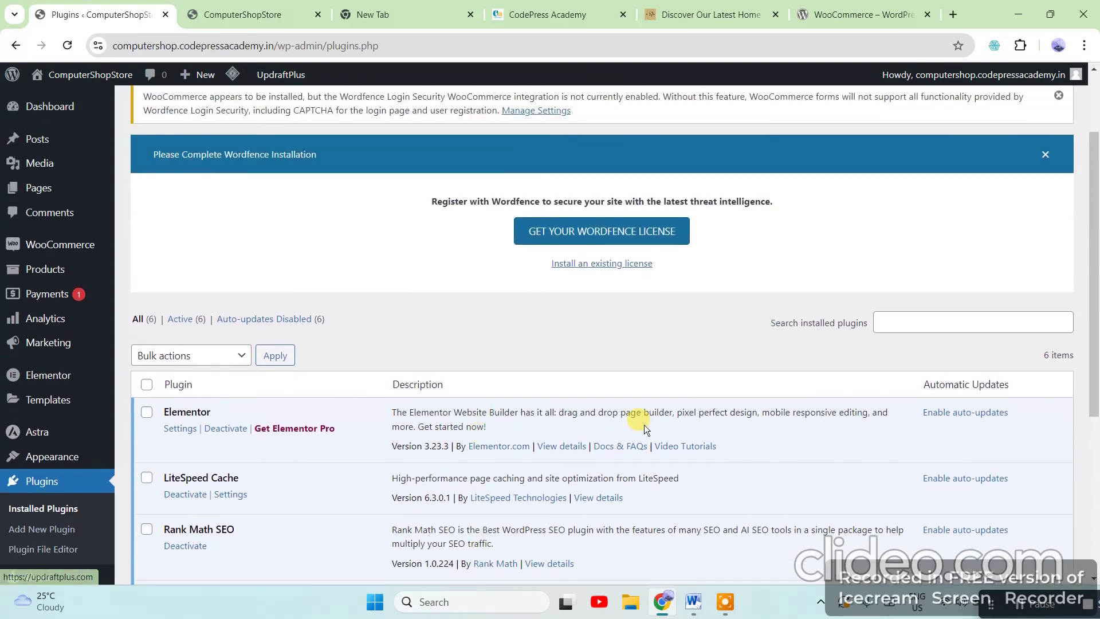
{"action": "scroll", "coordinate": [641, 427], "scroll_direction": "down", "scroll_amount": 5}
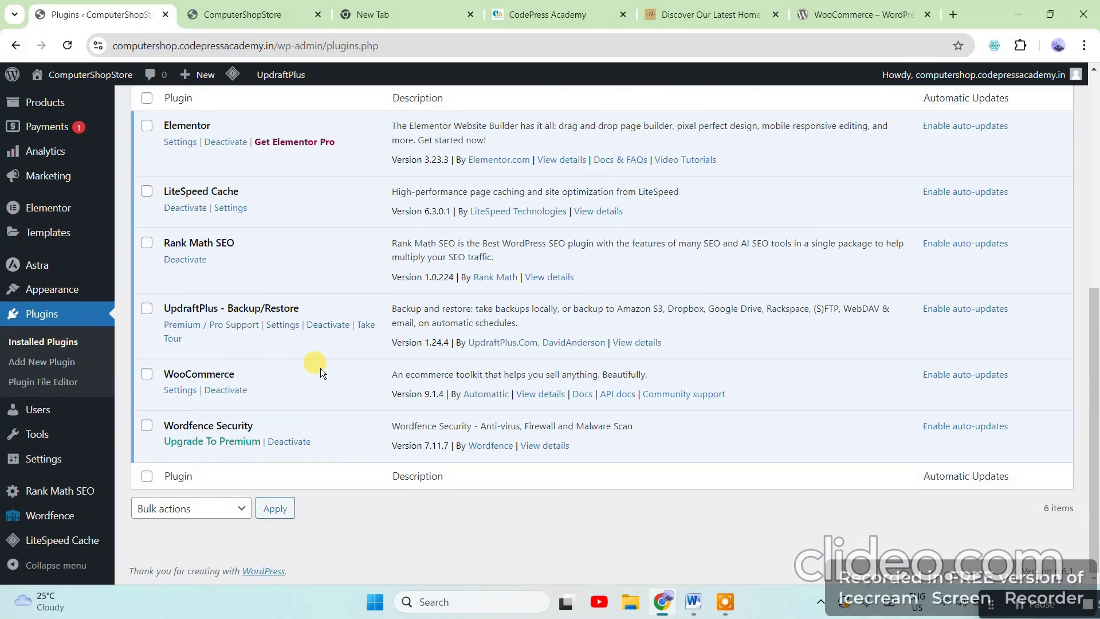
{"action": "scroll", "coordinate": [314, 366], "scroll_direction": "up", "scroll_amount": 2}
{"action": "scroll", "coordinate": [314, 348], "scroll_direction": "down", "scroll_amount": 2}
{"action": "scroll", "coordinate": [306, 307], "scroll_direction": "up", "scroll_amount": 4}
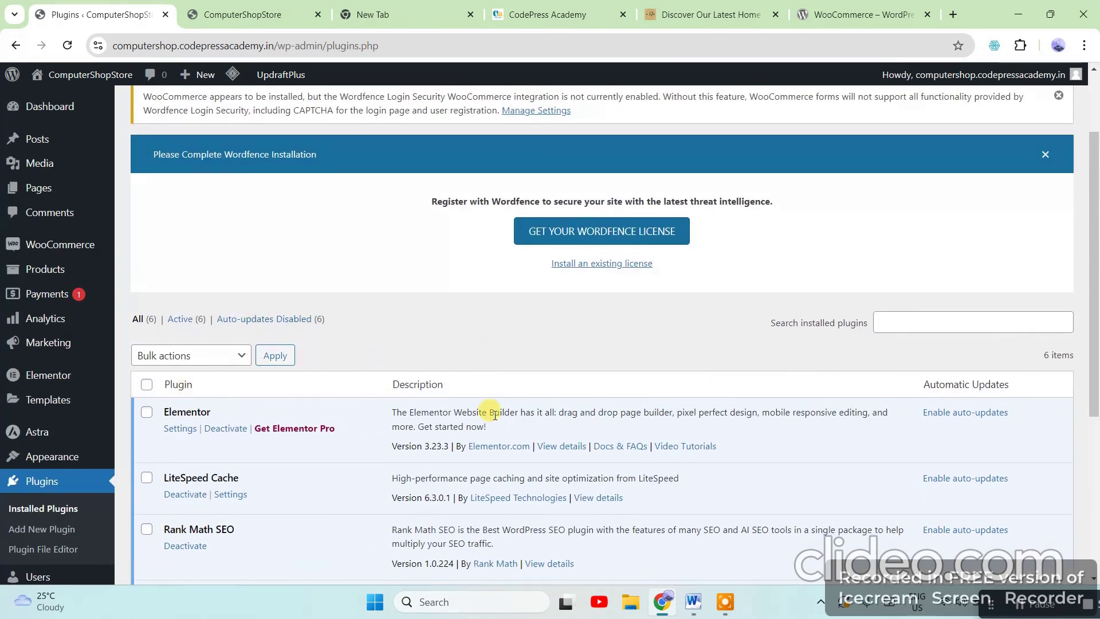
{"action": "scroll", "coordinate": [531, 257], "scroll_direction": "up", "scroll_amount": 2}
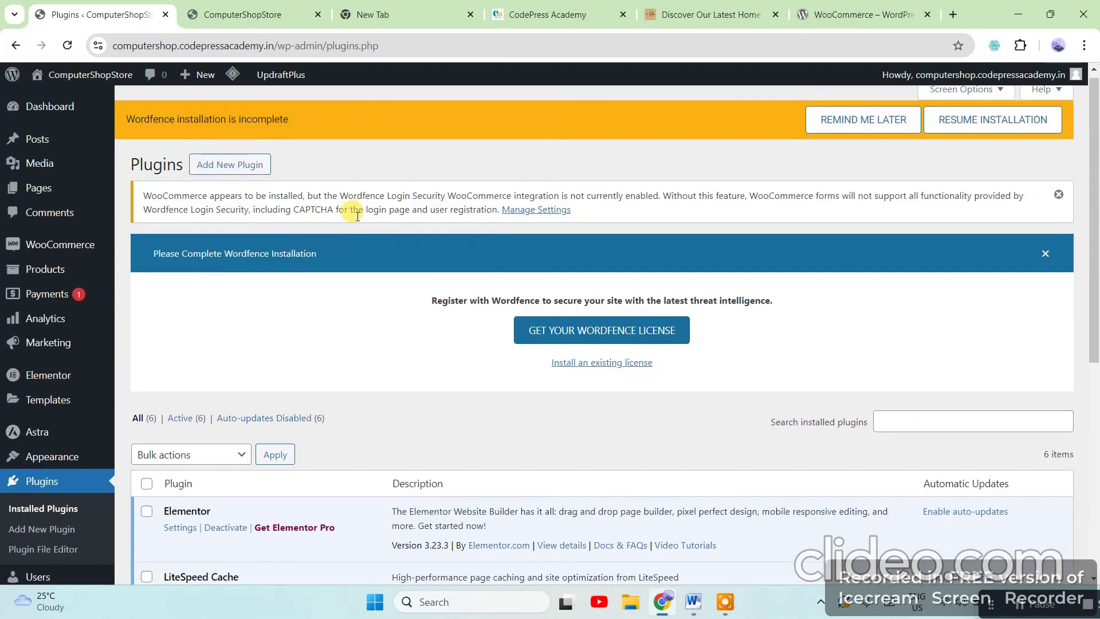
{"action": "left_click", "coordinate": [235, 173]}
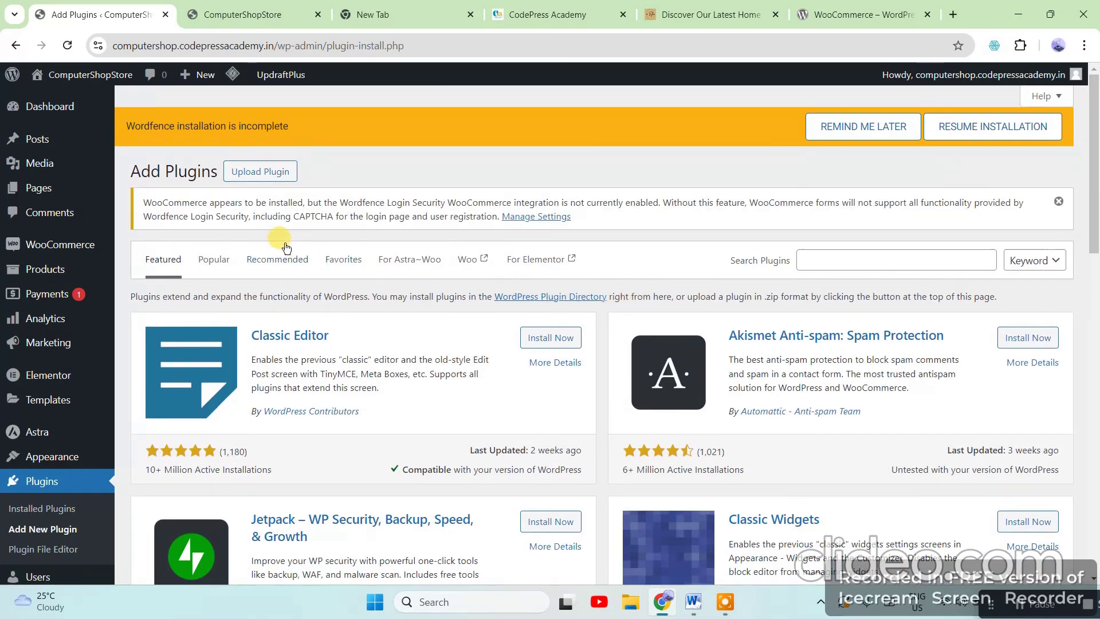
{"action": "left_click", "coordinate": [250, 169]}
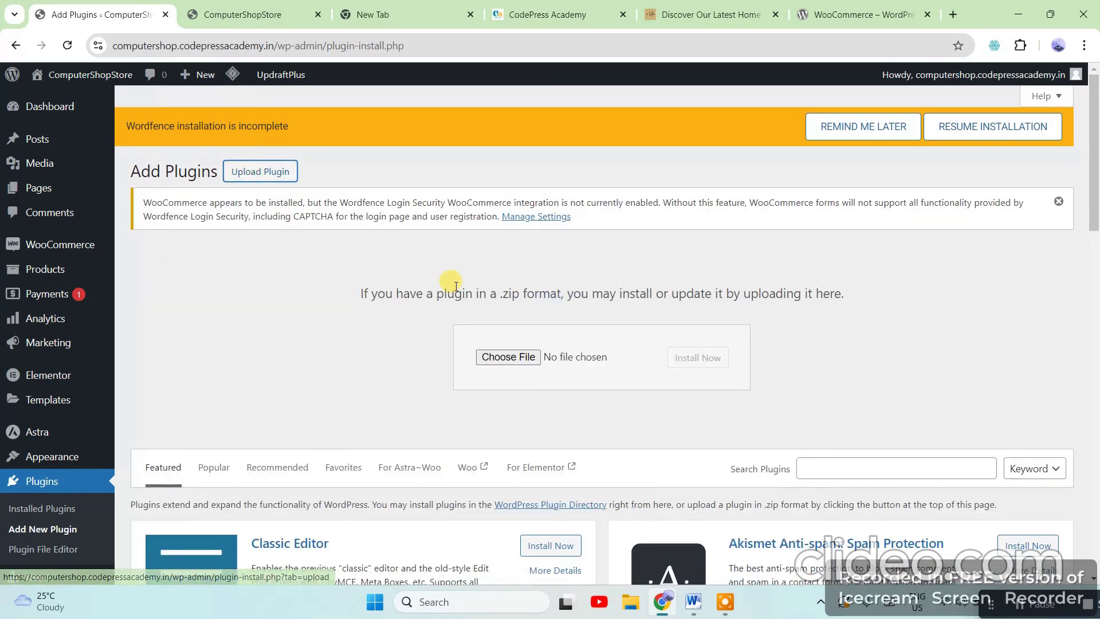
{"action": "left_click", "coordinate": [480, 352]}
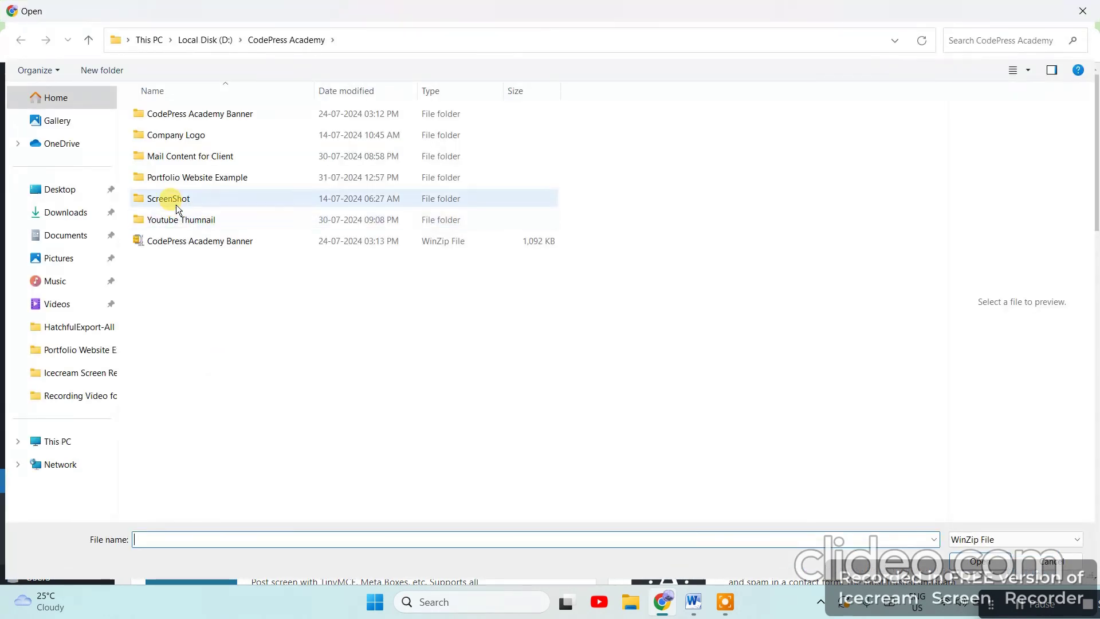
{"action": "left_click", "coordinate": [80, 439]}
{"action": "double_click", "coordinate": [376, 140]}
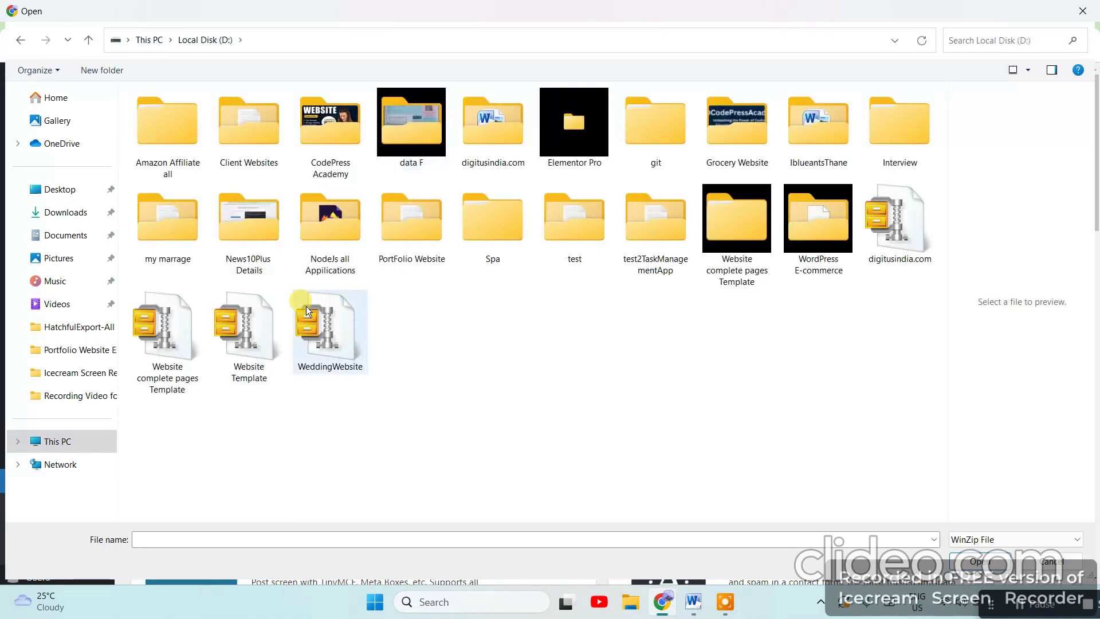
{"action": "left_click", "coordinate": [253, 134]}
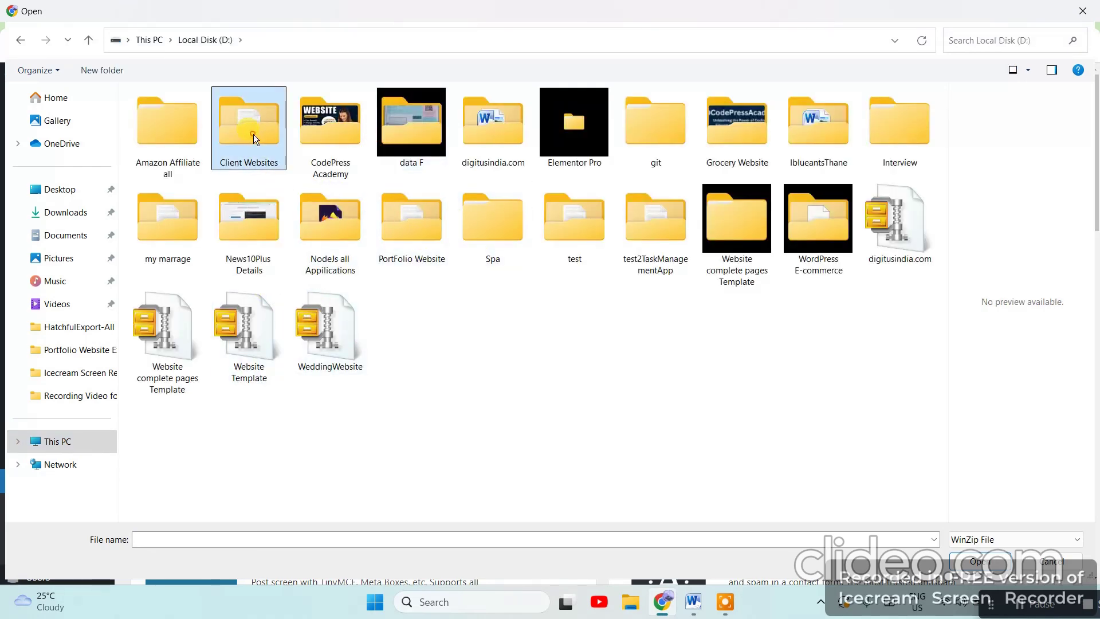
{"action": "double_click", "coordinate": [253, 134]}
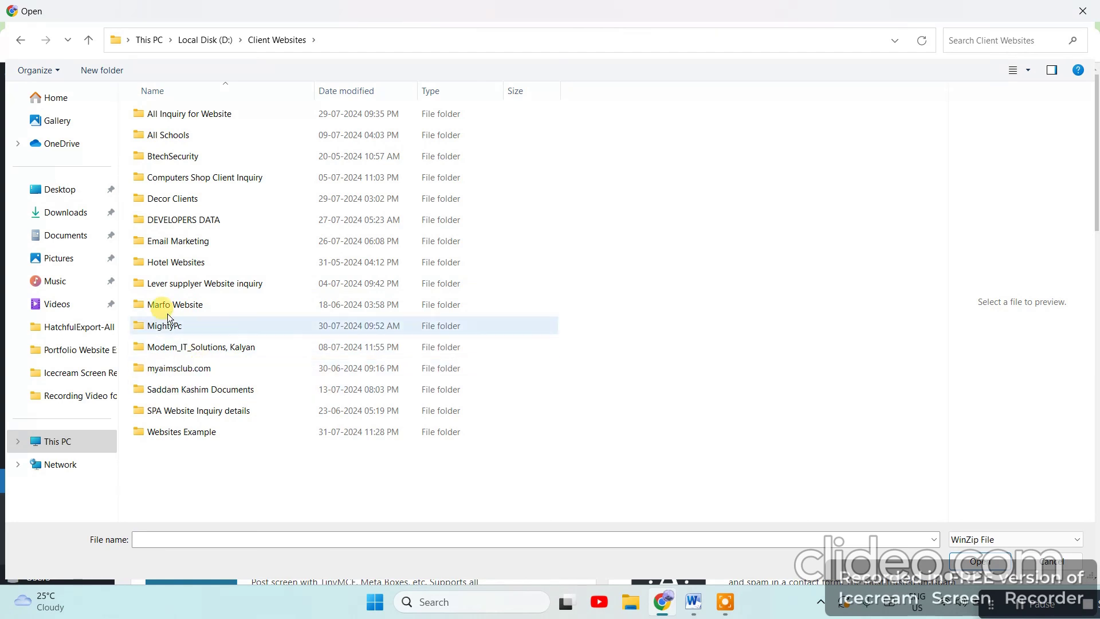
{"action": "double_click", "coordinate": [182, 220]}
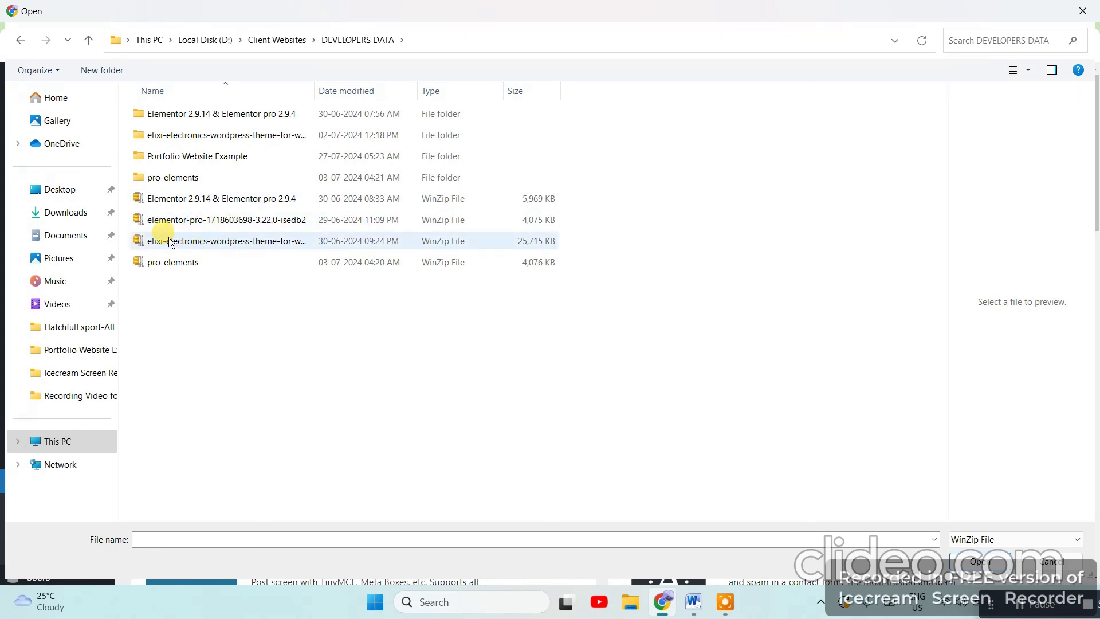
{"action": "left_click", "coordinate": [205, 203]}
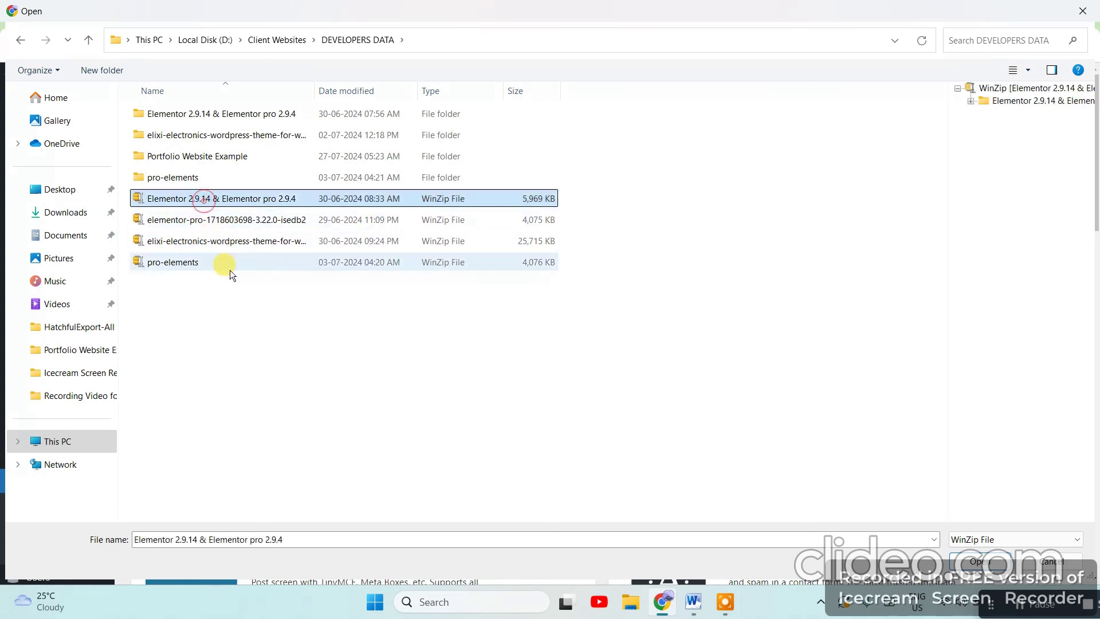
{"action": "left_click", "coordinate": [255, 220]}
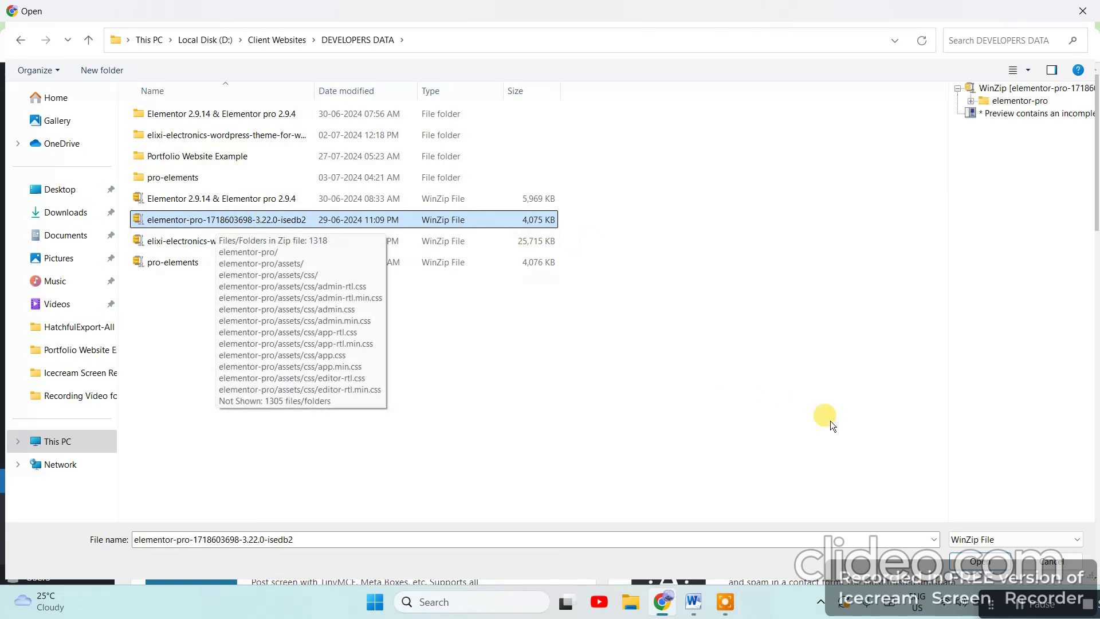
{"action": "left_click", "coordinate": [979, 563]}
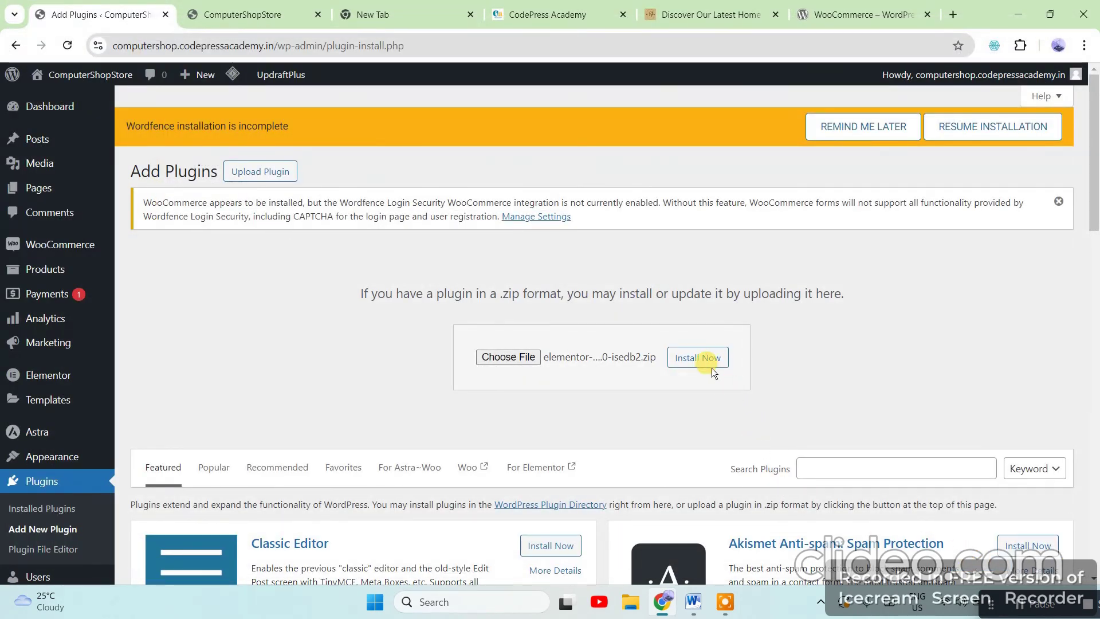
Install the uploaded Elementor Pro 3.22.0 package and activate the plugin
{"action": "left_click", "coordinate": [705, 360]}
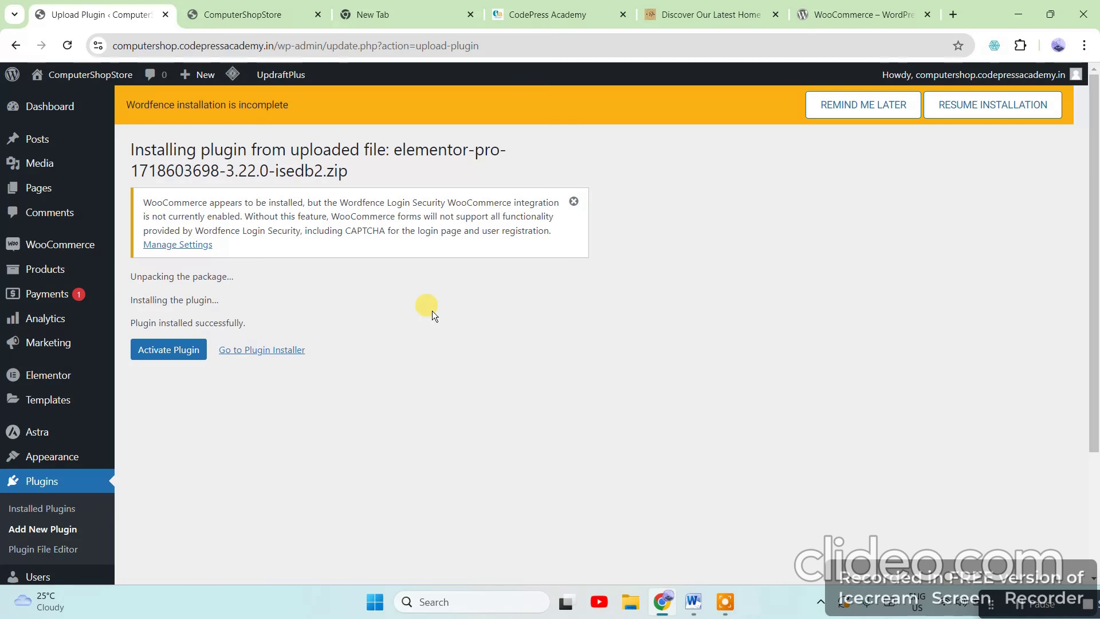
{"action": "left_click", "coordinate": [172, 350]}
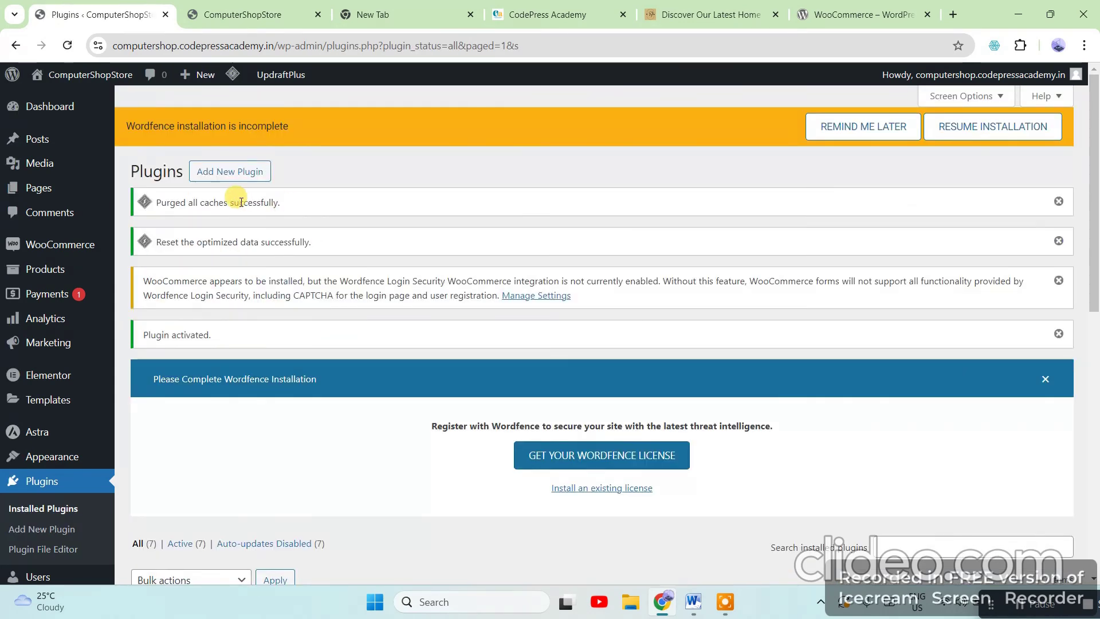
{"action": "left_click_drag", "start_coordinate": [320, 201], "coordinate": [152, 202]}
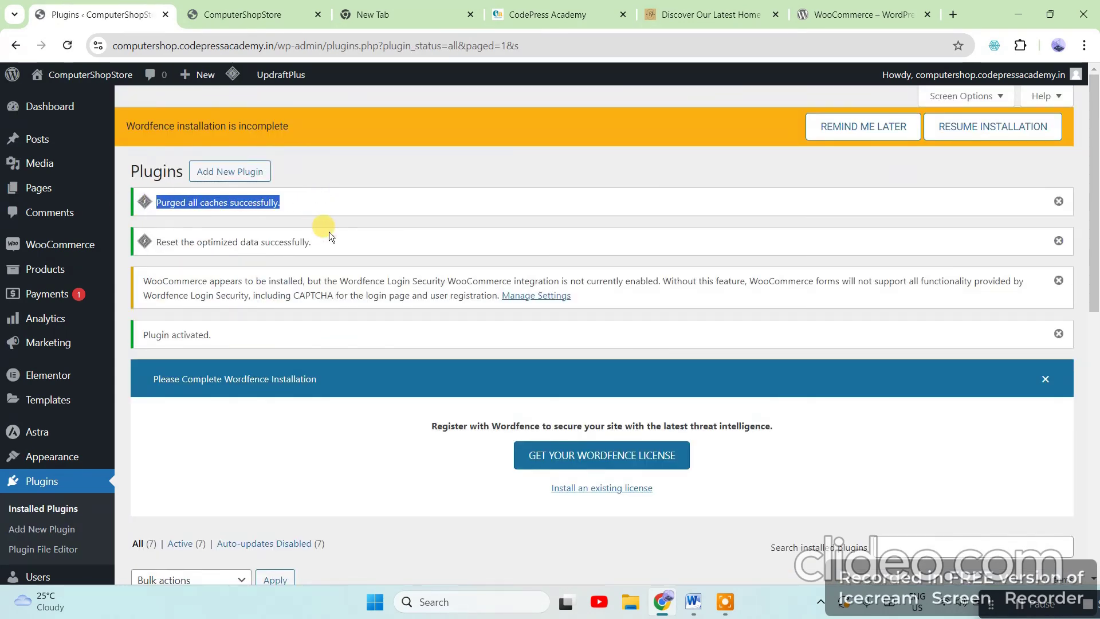
{"action": "left_click_drag", "start_coordinate": [330, 235], "coordinate": [138, 252]}
{"action": "scroll", "coordinate": [454, 364], "scroll_direction": "down", "scroll_amount": 6}
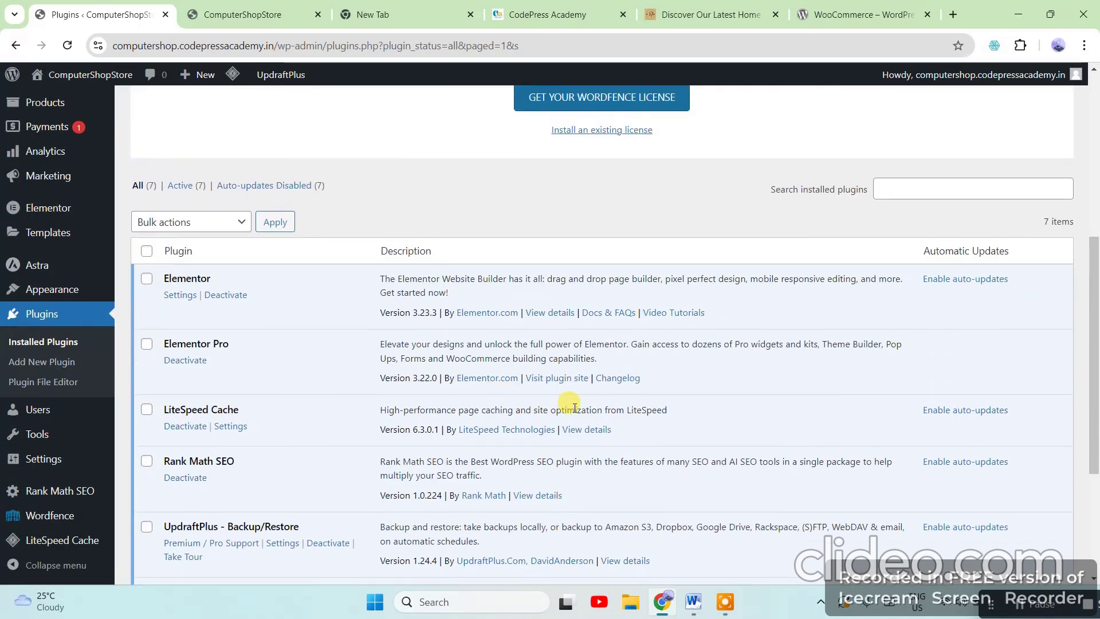
{"action": "scroll", "coordinate": [468, 367], "scroll_direction": "down", "scroll_amount": 3}
{"action": "left_click_drag", "start_coordinate": [242, 216], "coordinate": [154, 202]}
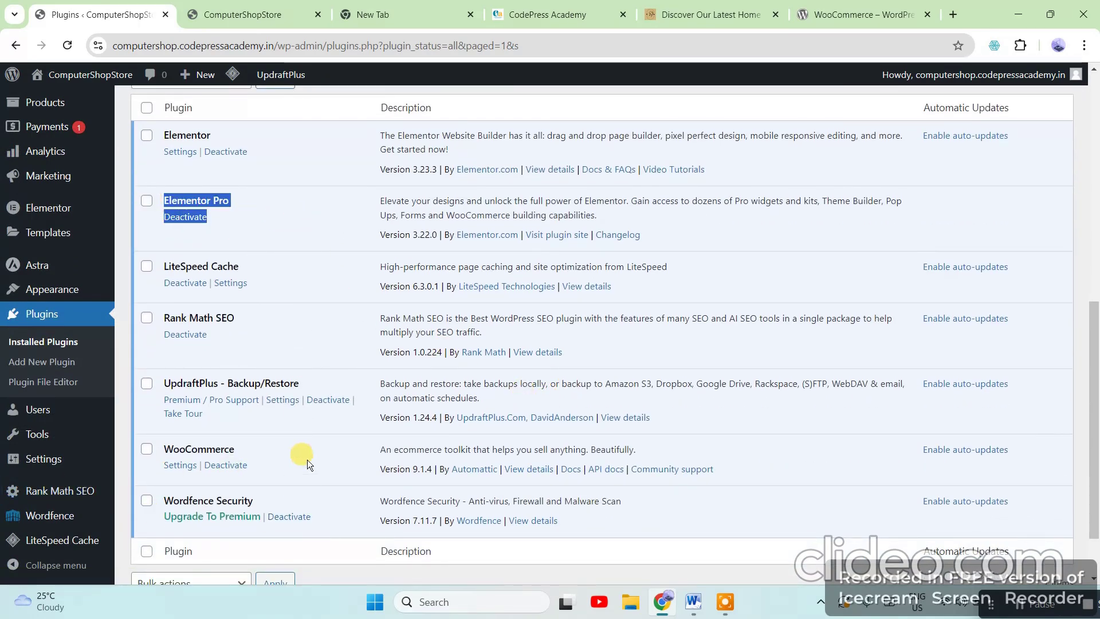
{"action": "scroll", "coordinate": [450, 435], "scroll_direction": "up", "scroll_amount": 9}
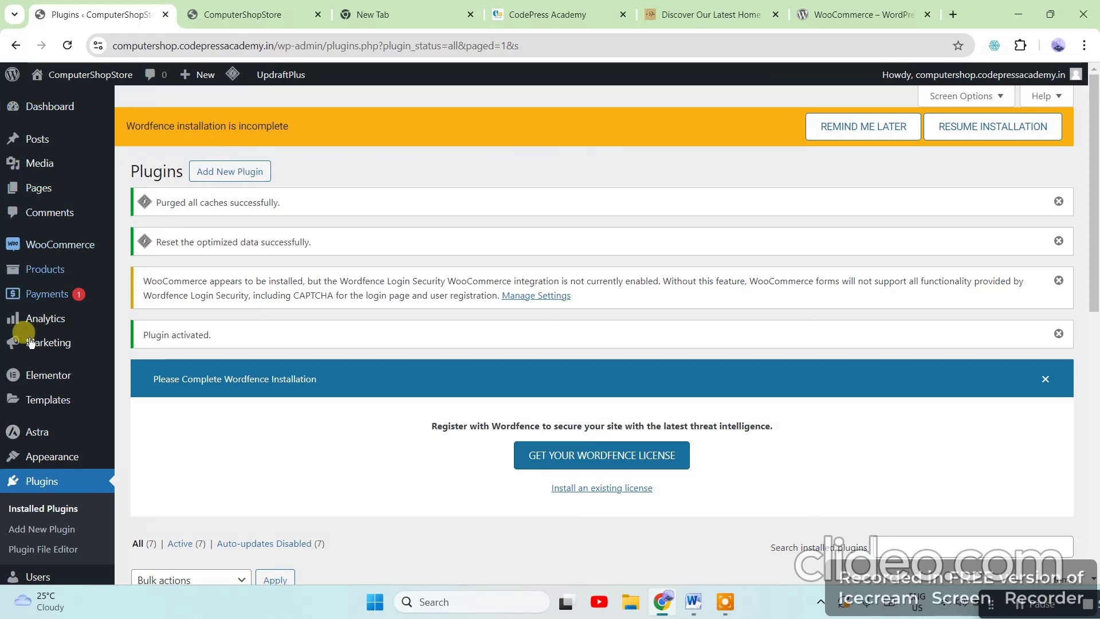
{"action": "scroll", "coordinate": [495, 323], "scroll_direction": "down", "scroll_amount": 5}
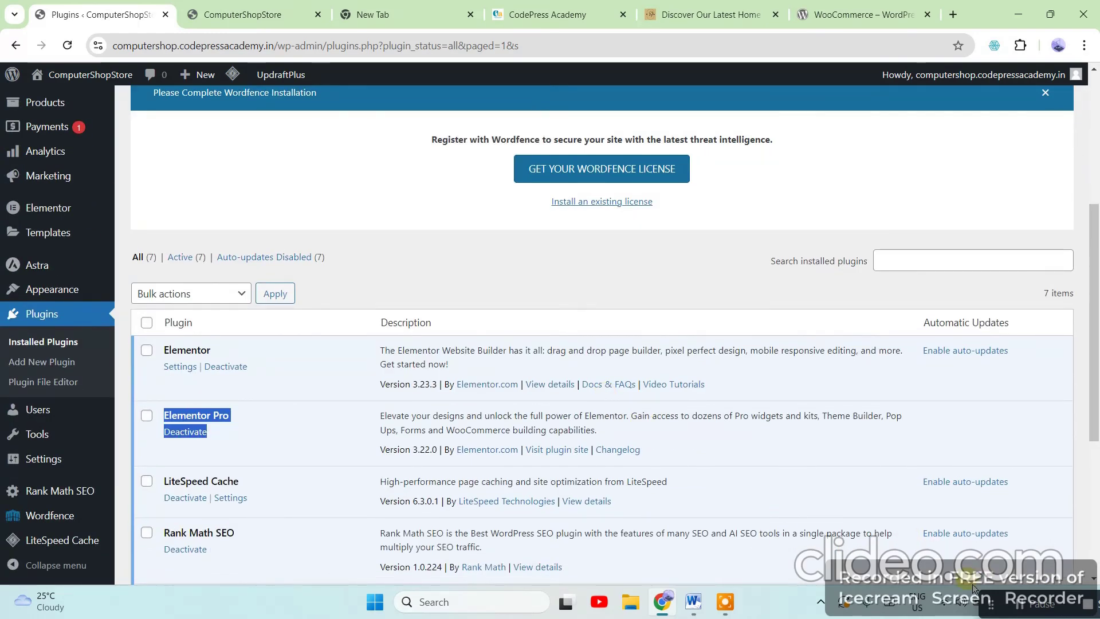
{"action": "scroll", "coordinate": [312, 392], "scroll_direction": "up", "scroll_amount": 5}
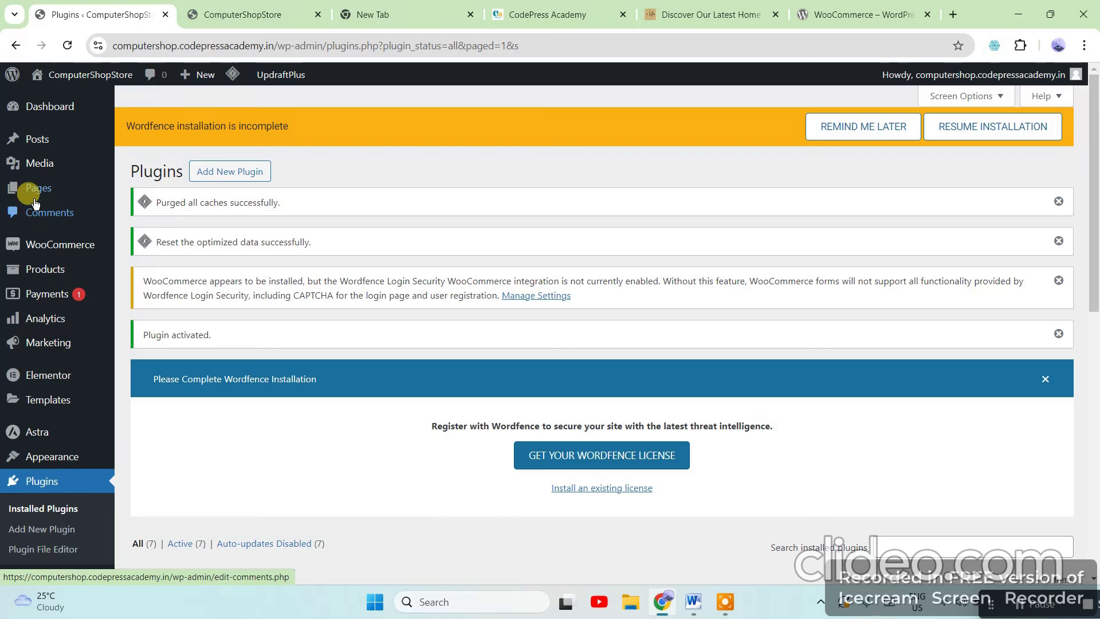
{"action": "mouse_move", "coordinate": [79, 191]}
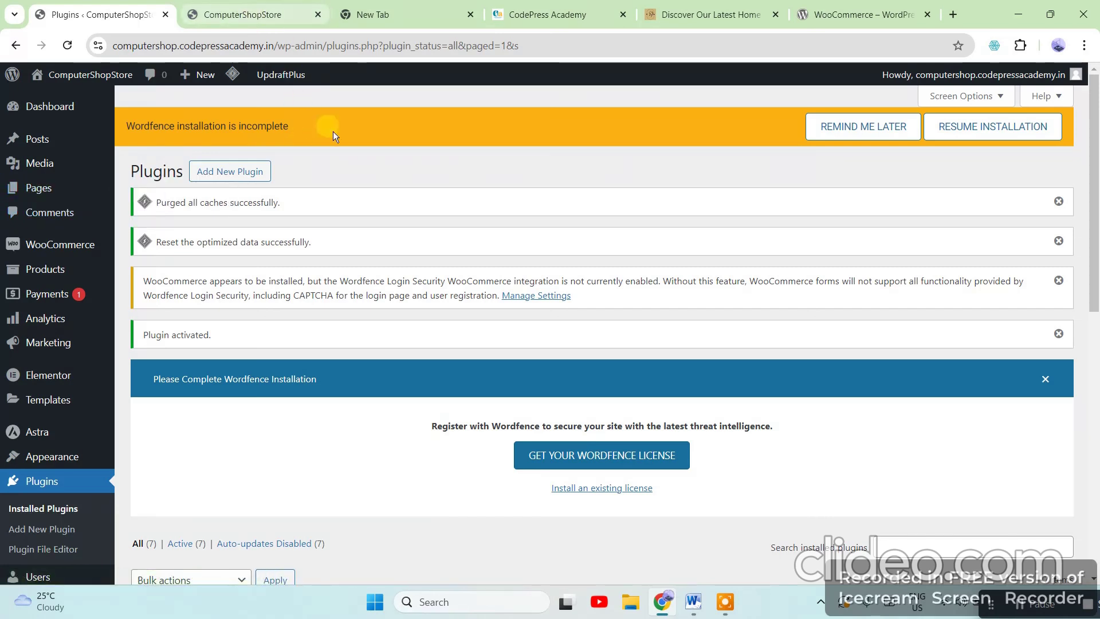